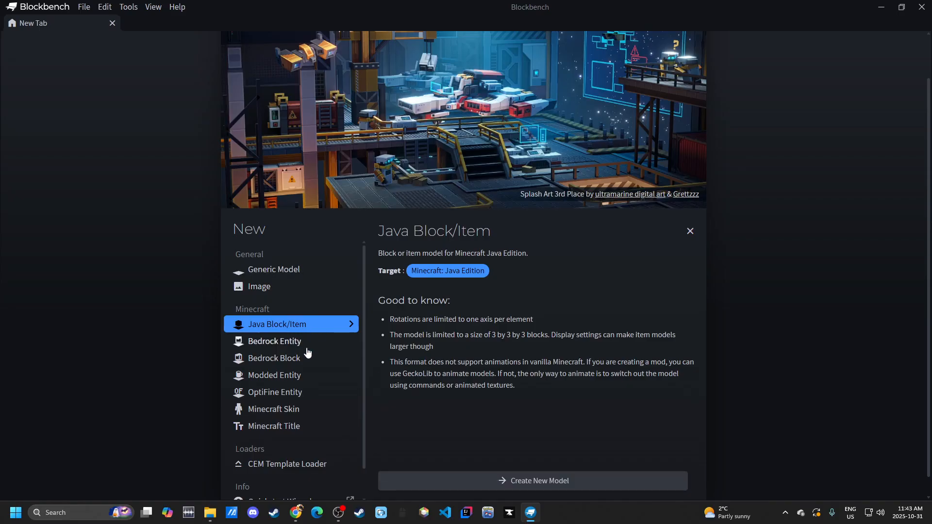
Step: Create a new Java Block/Item project named sculk_sickles with a 16 × 16 texture size
{"action": "left_click", "coordinate": [295, 289]}
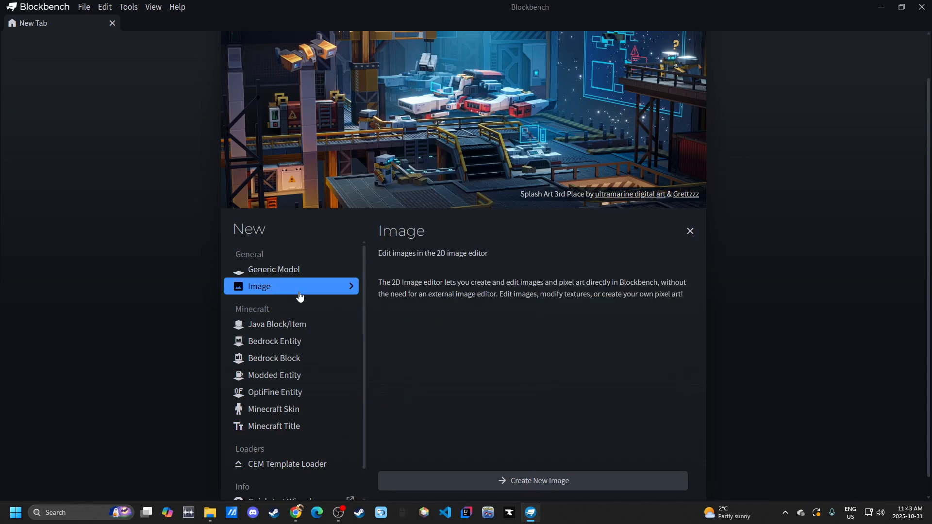
{"action": "left_click", "coordinate": [290, 326]}
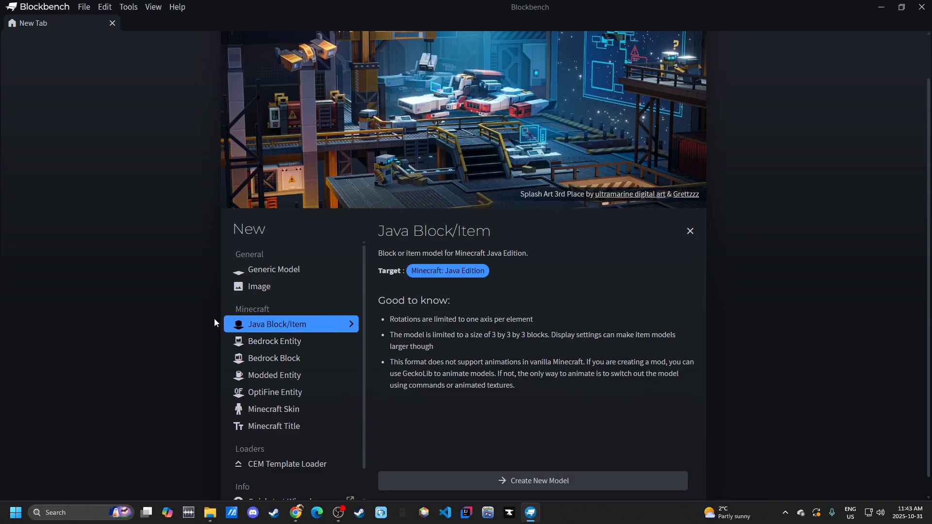
{"action": "scroll", "coordinate": [320, 359], "scroll_direction": "down", "scroll_amount": 2}
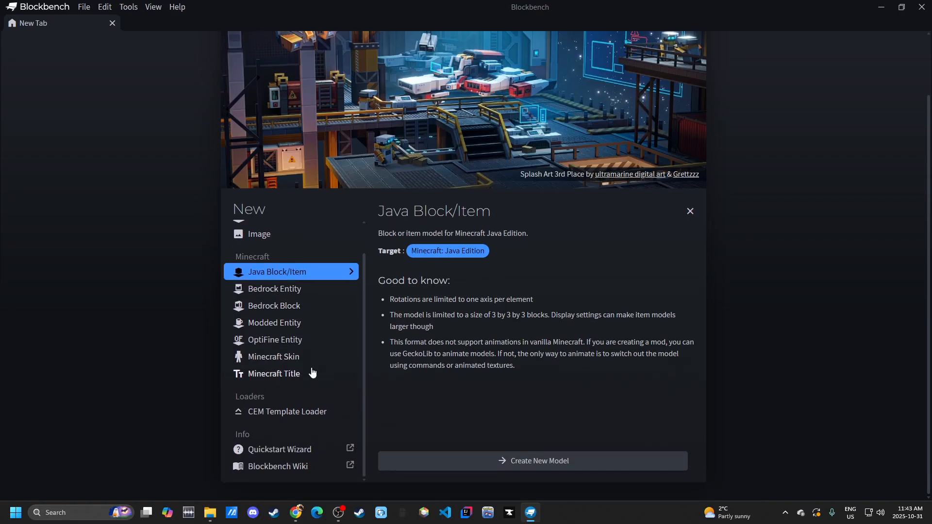
{"action": "scroll", "coordinate": [312, 372], "scroll_direction": "up", "scroll_amount": 2}
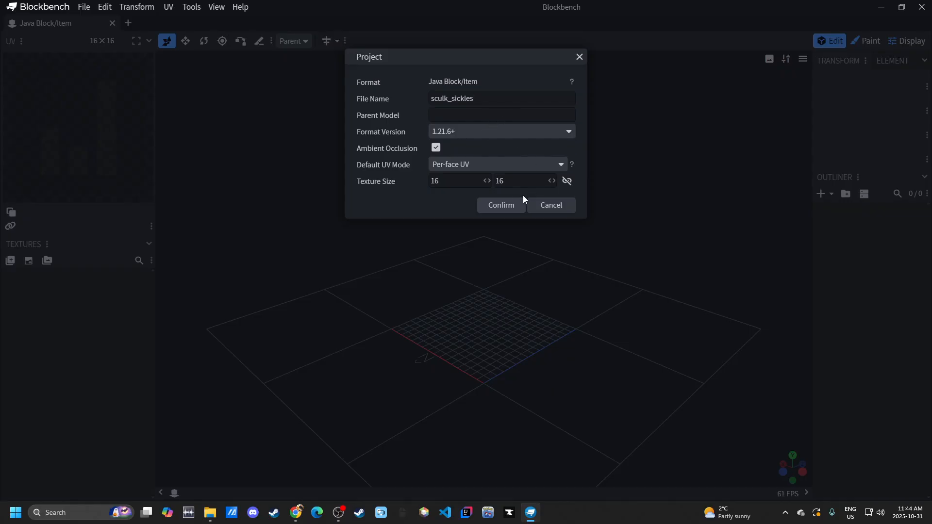
{"action": "left_click", "coordinate": [498, 204]}
Step: Add a 2 × 2 × 2 cube at the grid origin
{"action": "left_click_drag", "start_coordinate": [496, 203], "coordinate": [686, 285]}
{"action": "key", "text": "ctrl+n"}
{"action": "left_click_drag", "start_coordinate": [523, 243], "coordinate": [292, 295]}
{"action": "left_click_drag", "start_coordinate": [563, 271], "coordinate": [499, 267]}
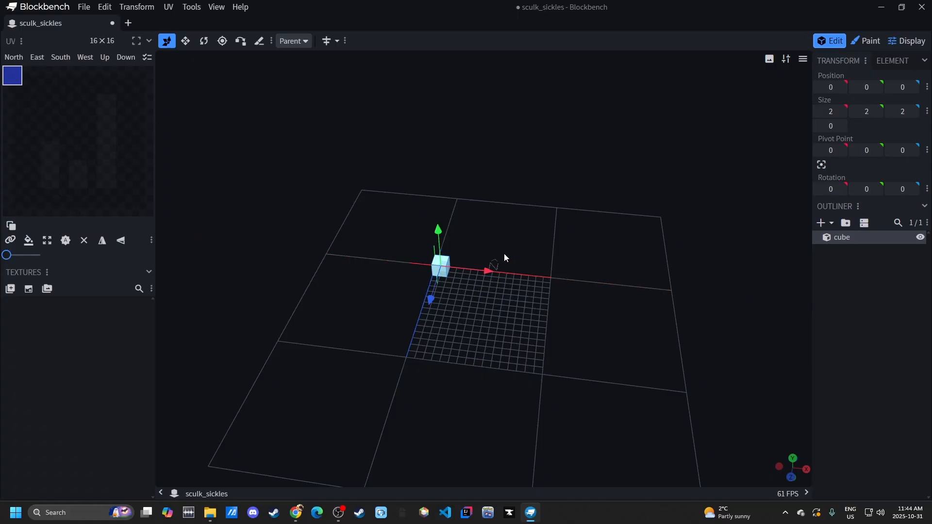
{"action": "left_click_drag", "start_coordinate": [483, 270], "coordinate": [670, 347]}
Step: Move the cube to the middle of the grid at position 7, 0, 7
{"action": "left_click", "coordinate": [128, 23]}
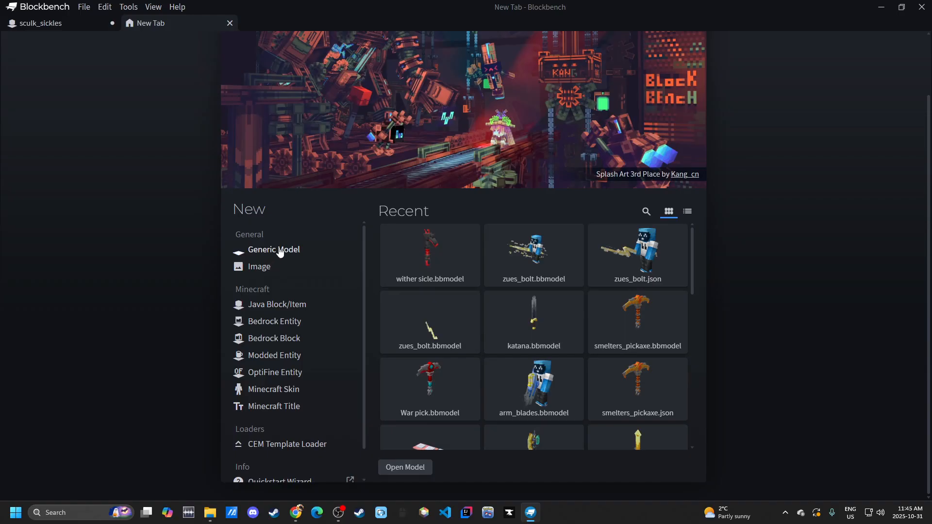
{"action": "left_click", "coordinate": [52, 24]}
{"action": "left_click_drag", "start_coordinate": [406, 216], "coordinate": [473, 271]}
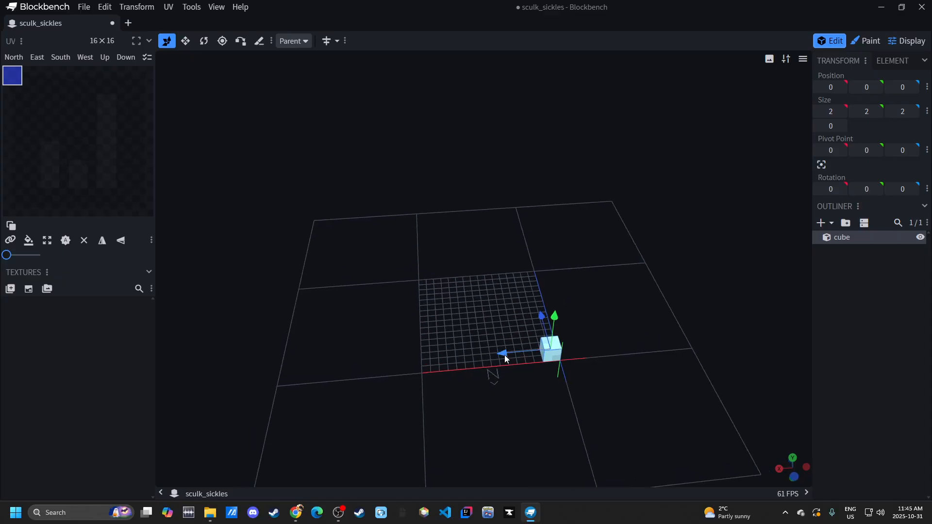
{"action": "left_click_drag", "start_coordinate": [505, 355], "coordinate": [445, 363]}
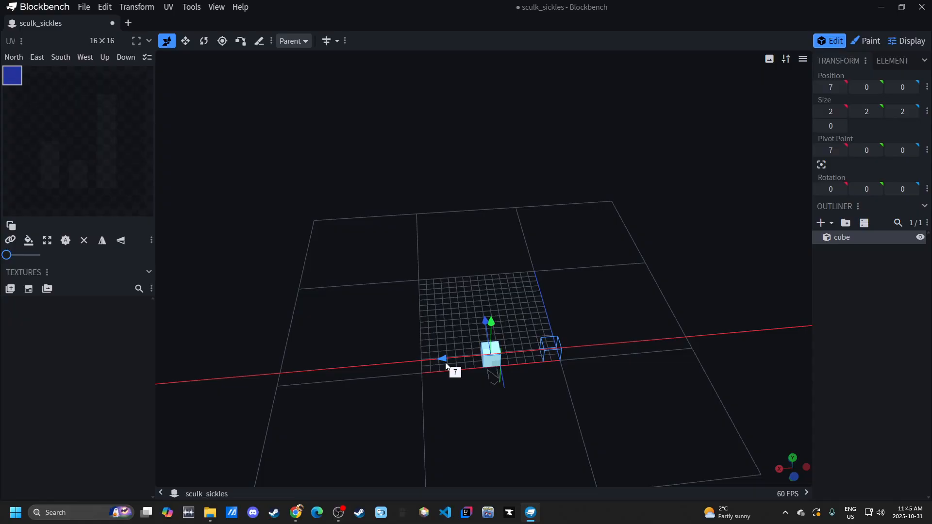
{"action": "left_click_drag", "start_coordinate": [445, 365], "coordinate": [446, 364]}
{"action": "left_click_drag", "start_coordinate": [579, 331], "coordinate": [537, 310]}
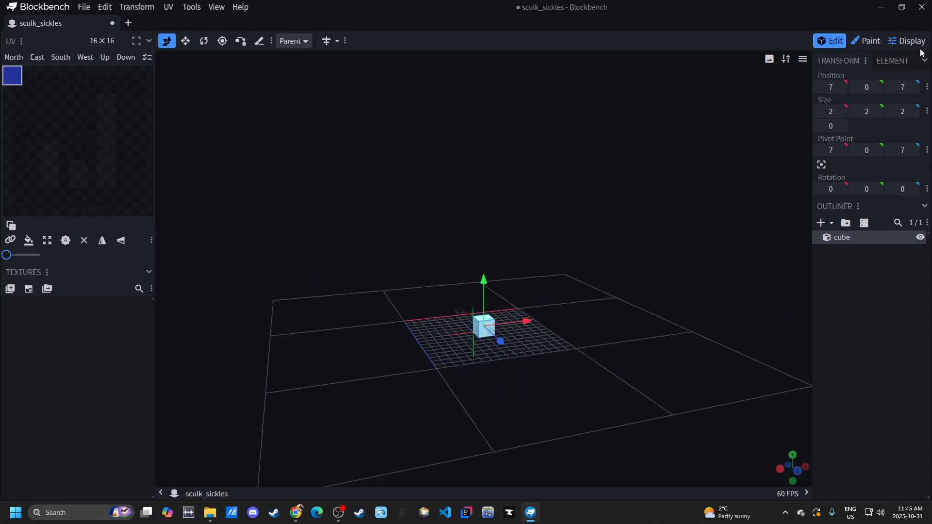
Step: Examine how the cube sits in the character's hand in Display mode compared with its orientation on the editing grid
{"action": "left_click", "coordinate": [907, 41]}
{"action": "left_click_drag", "start_coordinate": [658, 173], "coordinate": [569, 300]}
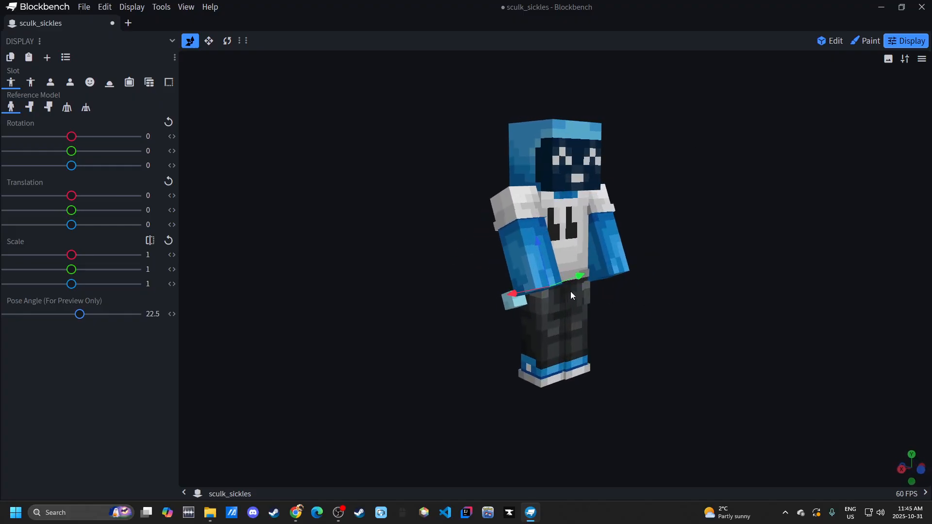
{"action": "left_click", "coordinate": [835, 41]}
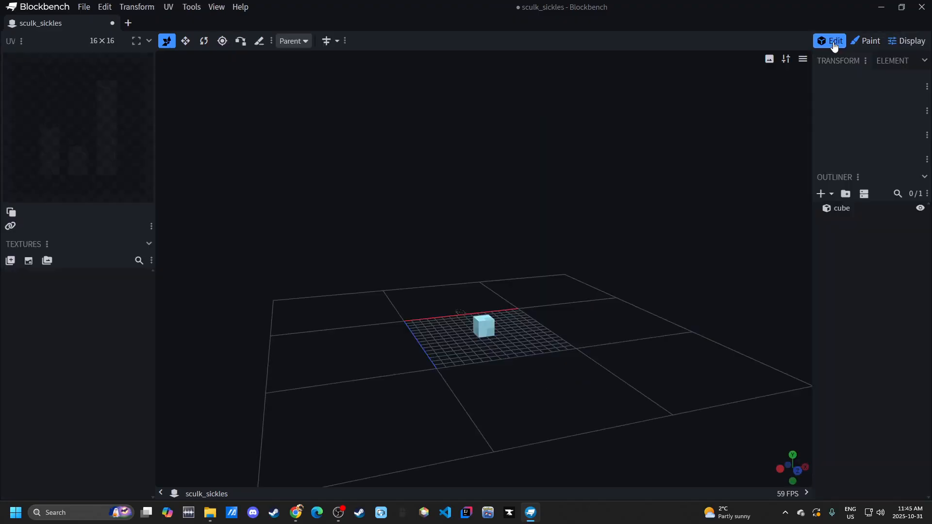
{"action": "left_click_drag", "start_coordinate": [507, 357], "coordinate": [564, 364]}
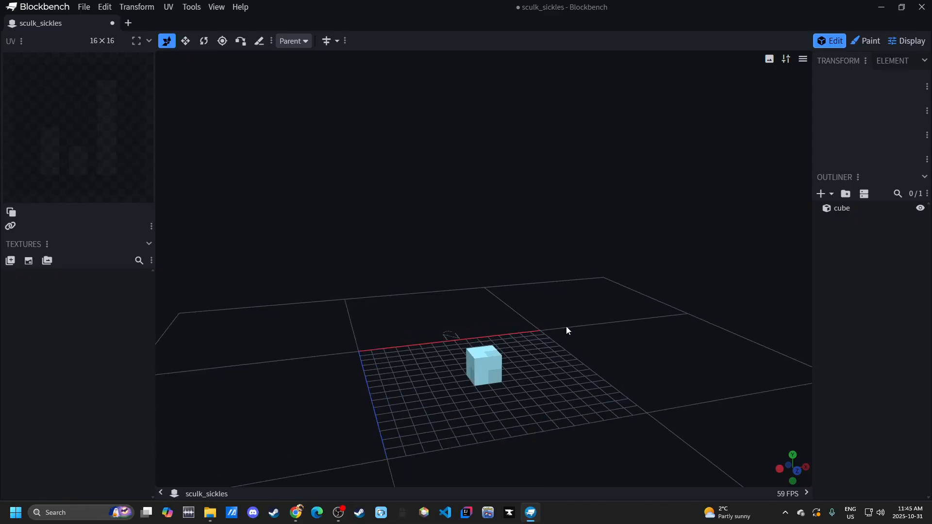
{"action": "left_click", "coordinate": [905, 41]}
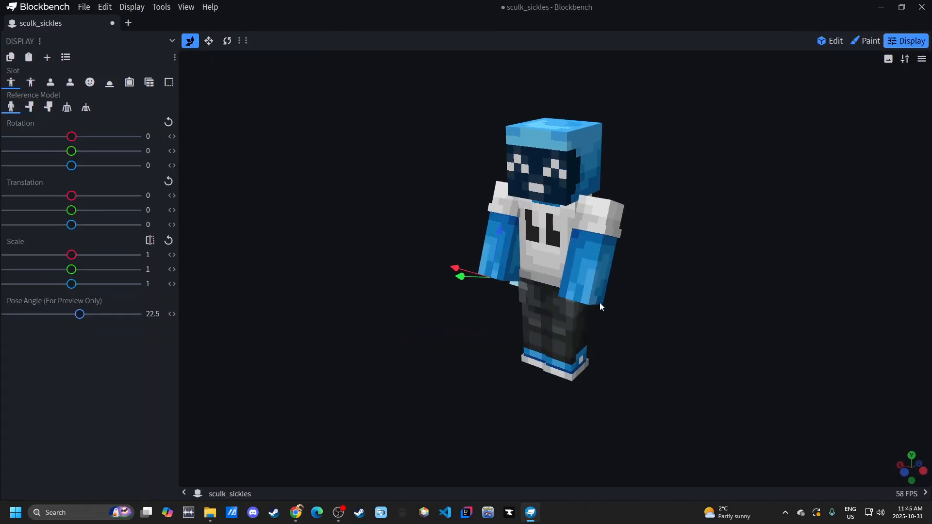
{"action": "left_click_drag", "start_coordinate": [613, 266], "coordinate": [806, 182]}
{"action": "left_click", "coordinate": [830, 41]}
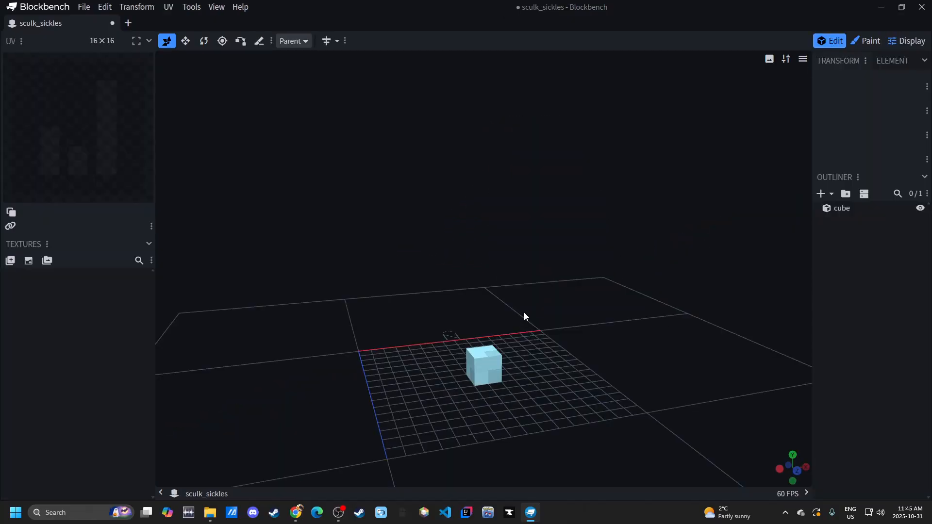
{"action": "left_click_drag", "start_coordinate": [524, 317], "coordinate": [499, 358]}
{"action": "scroll", "coordinate": [491, 297], "scroll_direction": "up", "scroll_amount": 4}
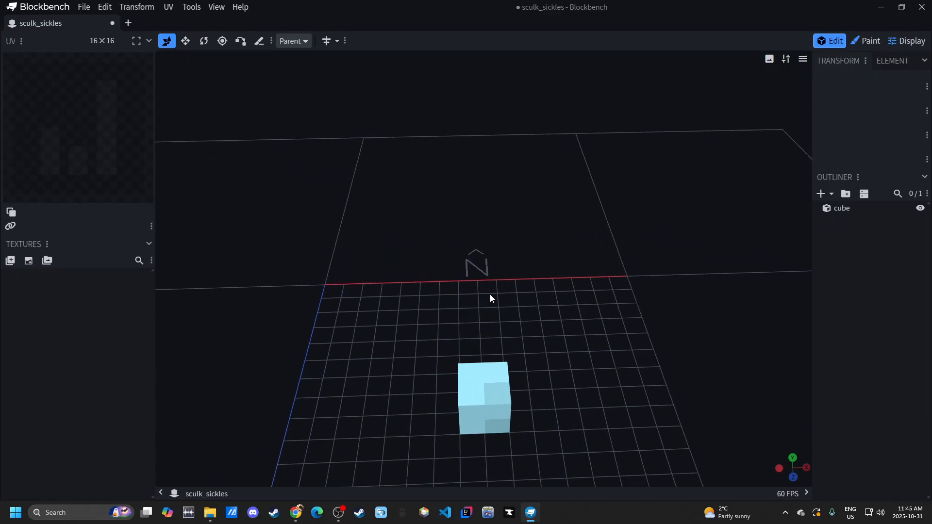
{"action": "left_click_drag", "start_coordinate": [491, 298], "coordinate": [328, 348]}
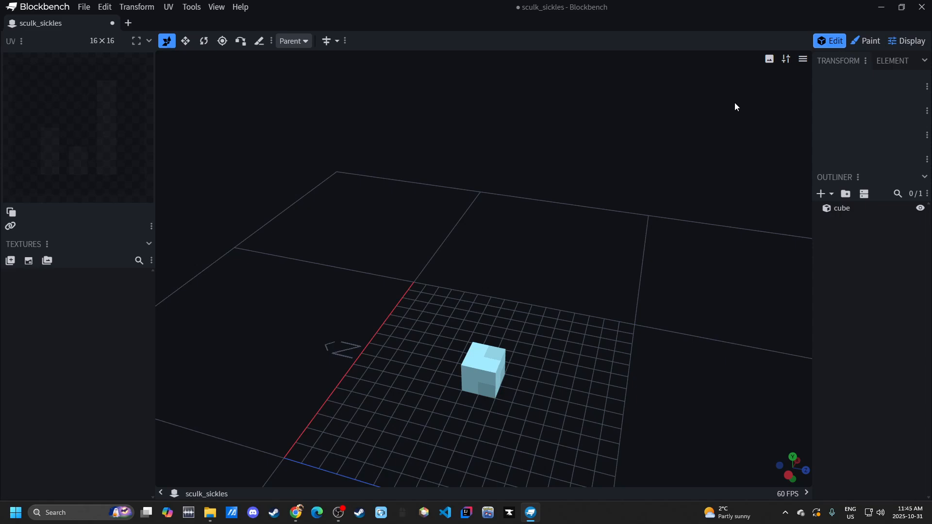
{"action": "left_click", "coordinate": [905, 41]}
{"action": "left_click_drag", "start_coordinate": [855, 115], "coordinate": [817, 52]}
{"action": "left_click", "coordinate": [827, 41]}
Step: Try stretching the cube to 14 units along Z, preview it in the character's hand, and undo the resize
{"action": "left_click", "coordinate": [482, 371]}
{"action": "left_click_drag", "start_coordinate": [560, 373], "coordinate": [492, 378]}
{"action": "left_click_drag", "start_coordinate": [624, 333], "coordinate": [461, 344]}
{"action": "key", "text": "s"}
{"action": "left_click_drag", "start_coordinate": [525, 368], "coordinate": [750, 389]}
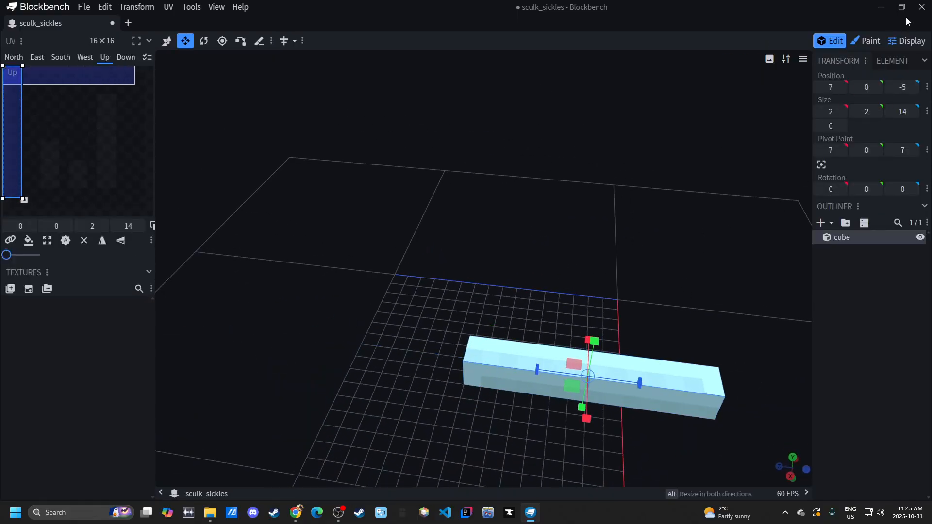
{"action": "left_click", "coordinate": [905, 40]}
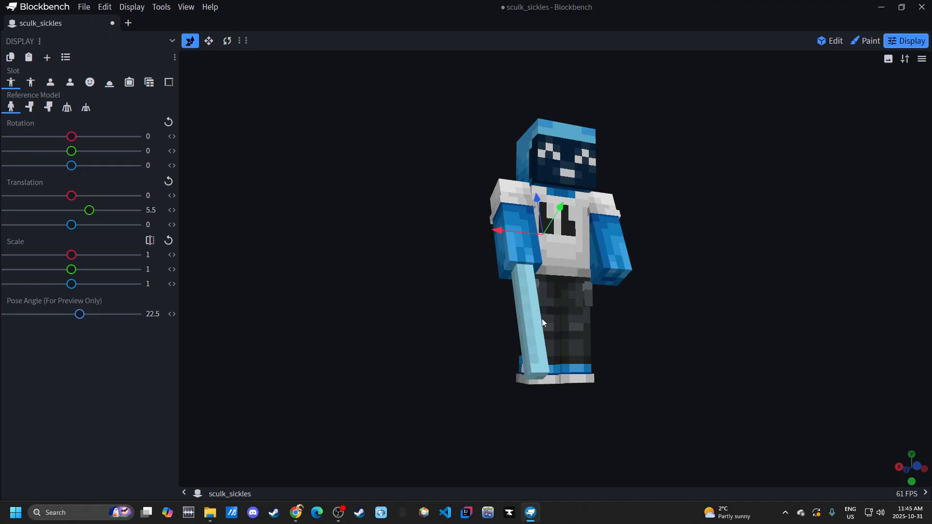
{"action": "left_click", "coordinate": [831, 41]}
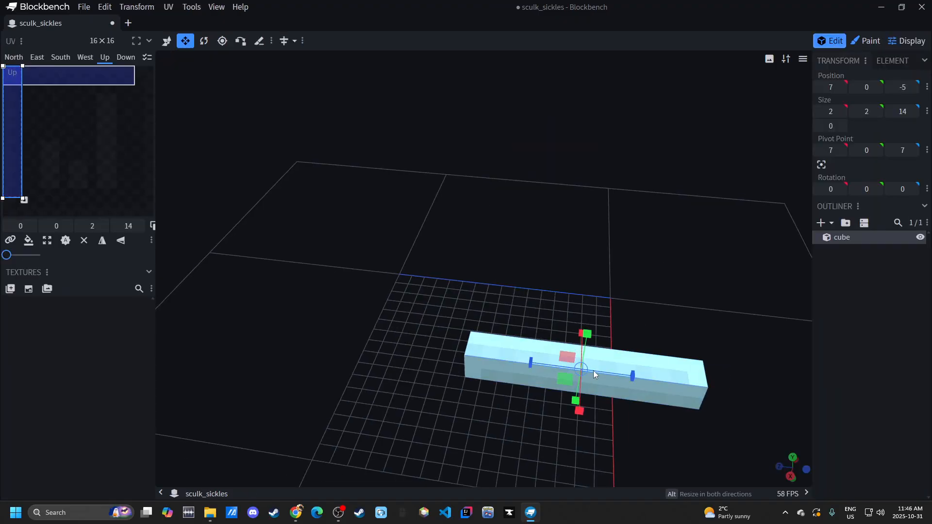
{"action": "key", "text": "ctrl+z"}
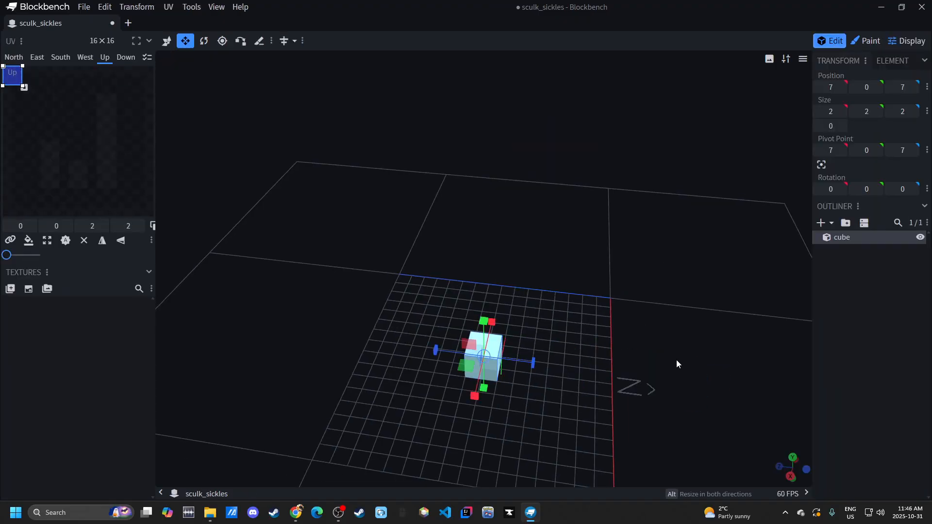
Step: Stretch the cube vertically into a handle 10 units tall, with its lower end at Y -2
{"action": "left_click", "coordinate": [661, 358]}
{"action": "left_click_drag", "start_coordinate": [661, 357], "coordinate": [467, 325]}
{"action": "left_click", "coordinate": [492, 376]}
{"action": "left_click_drag", "start_coordinate": [645, 400], "coordinate": [525, 371]}
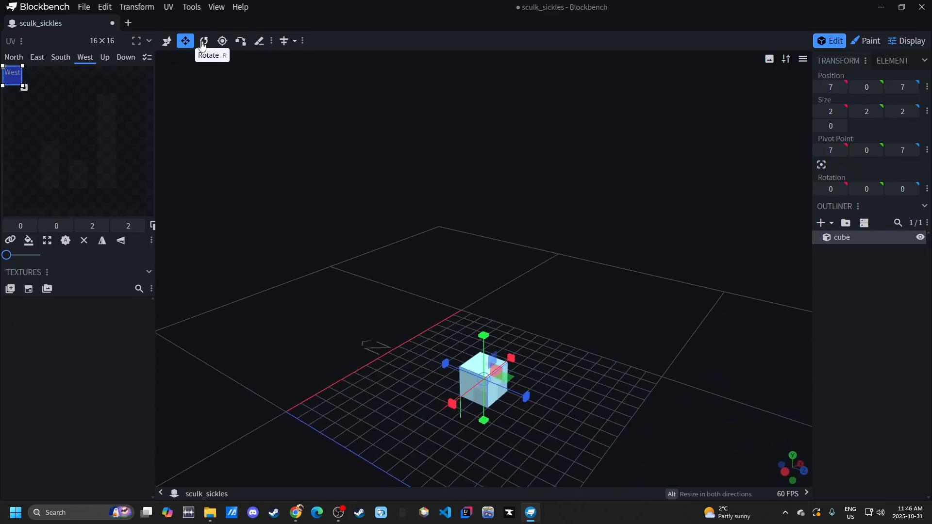
{"action": "left_click_drag", "start_coordinate": [426, 231], "coordinate": [500, 210]}
{"action": "left_click_drag", "start_coordinate": [598, 273], "coordinate": [550, 279]}
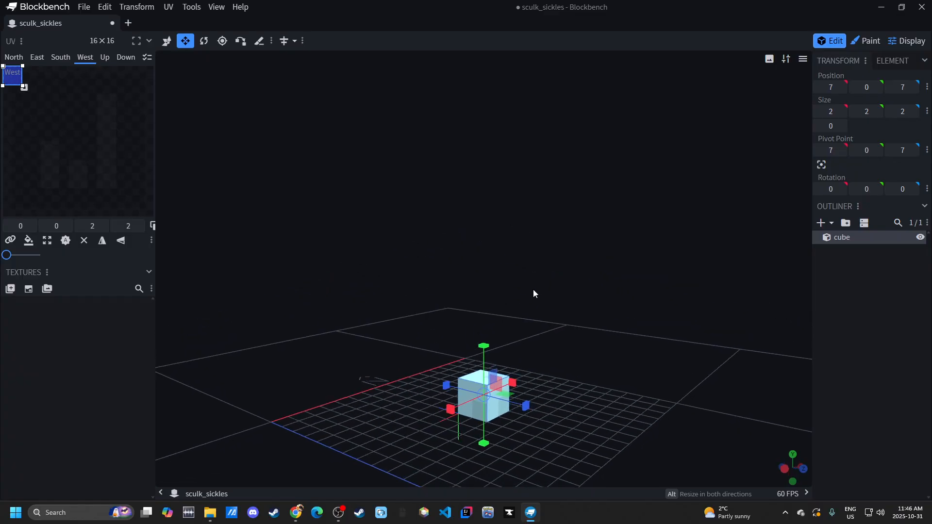
{"action": "left_click_drag", "start_coordinate": [482, 348], "coordinate": [503, 235]}
{"action": "left_click_drag", "start_coordinate": [686, 463], "coordinate": [537, 347]}
{"action": "mouse_move", "coordinate": [467, 324]}
{"action": "left_mouse_down"}
{"action": "mouse_move", "coordinate": [466, 332]}
{"action": "mouse_move", "coordinate": [469, 311]}
{"action": "left_mouse_up"}
{"action": "left_click_drag", "start_coordinate": [537, 362], "coordinate": [555, 327]}
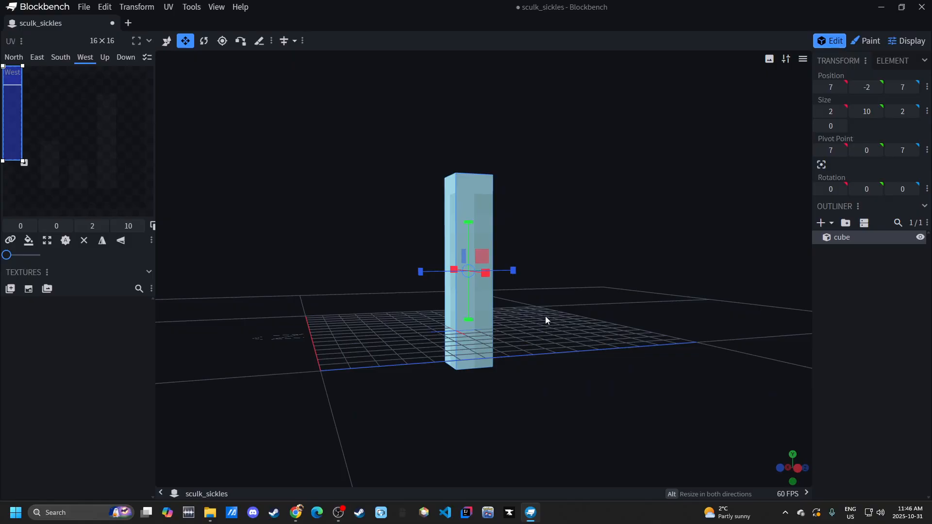
{"action": "left_click_drag", "start_coordinate": [551, 320], "coordinate": [518, 343]}
{"action": "mouse_move", "coordinate": [616, 308]}
{"action": "left_mouse_down"}
{"action": "mouse_move", "coordinate": [543, 304]}
{"action": "mouse_move", "coordinate": [630, 311]}
{"action": "left_mouse_up"}
{"action": "left_click", "coordinate": [862, 321]}
Step: Duplicate the handle cube and reshape the copy into a shorter, wider block around the handle's lower end
{"action": "left_click", "coordinate": [825, 238]}
{"action": "left_click_drag", "start_coordinate": [545, 377], "coordinate": [577, 364]}
{"action": "key", "text": "ctrl+d"}
{"action": "mouse_move", "coordinate": [550, 261]}
{"action": "left_mouse_down"}
{"action": "mouse_move", "coordinate": [615, 266]}
{"action": "mouse_move", "coordinate": [553, 257]}
{"action": "left_mouse_up"}
{"action": "key", "text": "s"}
{"action": "left_click_drag", "start_coordinate": [507, 315], "coordinate": [498, 376]}
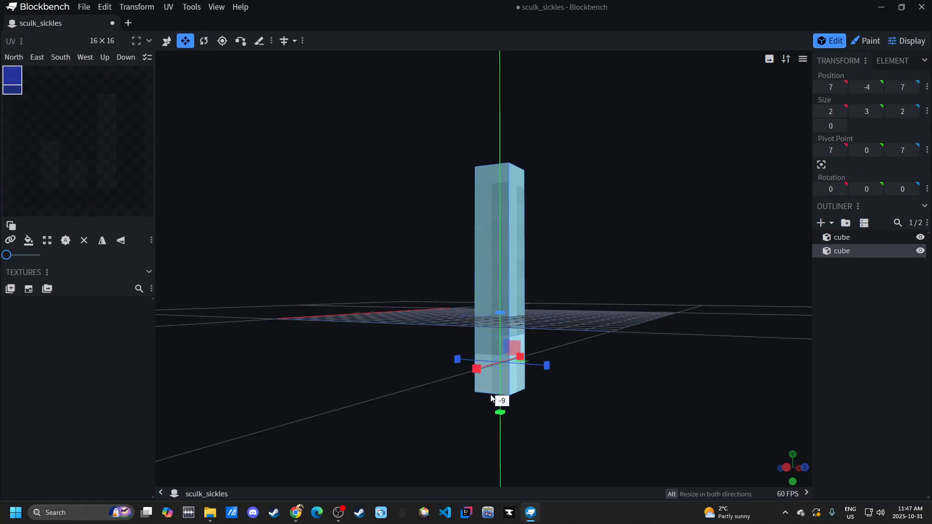
{"action": "left_click", "coordinate": [499, 315]}
{"action": "left_click", "coordinate": [500, 367]}
{"action": "left_click_drag", "start_coordinate": [501, 317], "coordinate": [502, 337]}
{"action": "left_click_drag", "start_coordinate": [613, 285], "coordinate": [623, 294]}
{"action": "left_click", "coordinate": [841, 312]}
Step: Inspect the handle and its base block from several angles
{"action": "left_click_drag", "start_coordinate": [745, 317], "coordinate": [639, 346]}
{"action": "scroll", "coordinate": [628, 355], "scroll_direction": "up", "scroll_amount": 4}
{"action": "right_click_drag", "start_coordinate": [627, 356], "coordinate": [601, 194]}
{"action": "left_click_drag", "start_coordinate": [557, 270], "coordinate": [629, 316]}
{"action": "left_click", "coordinate": [512, 261]}
{"action": "left_click", "coordinate": [830, 336]}
{"action": "scroll", "coordinate": [626, 311], "scroll_direction": "down", "scroll_amount": 5}
{"action": "scroll", "coordinate": [534, 282], "scroll_direction": "up", "scroll_amount": 4}
{"action": "left_click_drag", "start_coordinate": [484, 263], "coordinate": [559, 322]}
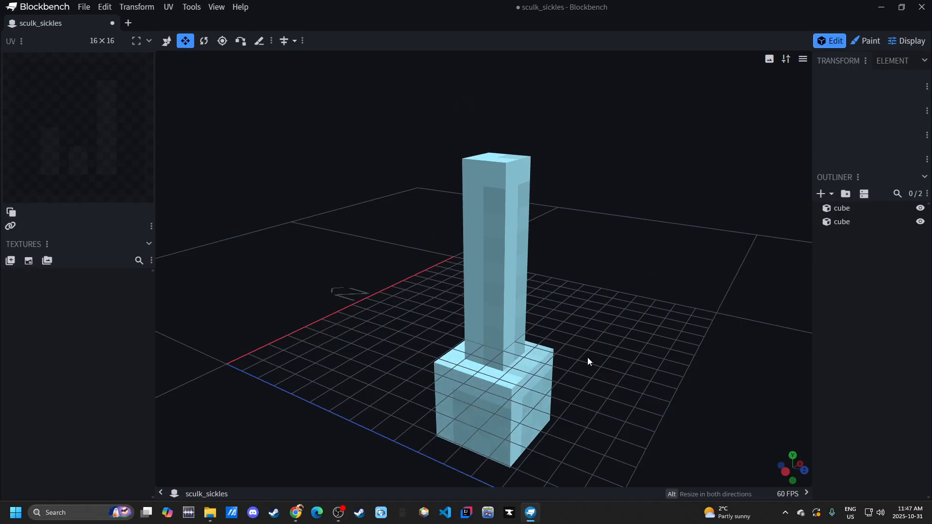
{"action": "left_click_drag", "start_coordinate": [586, 360], "coordinate": [651, 342]}
{"action": "left_click", "coordinate": [511, 183]}
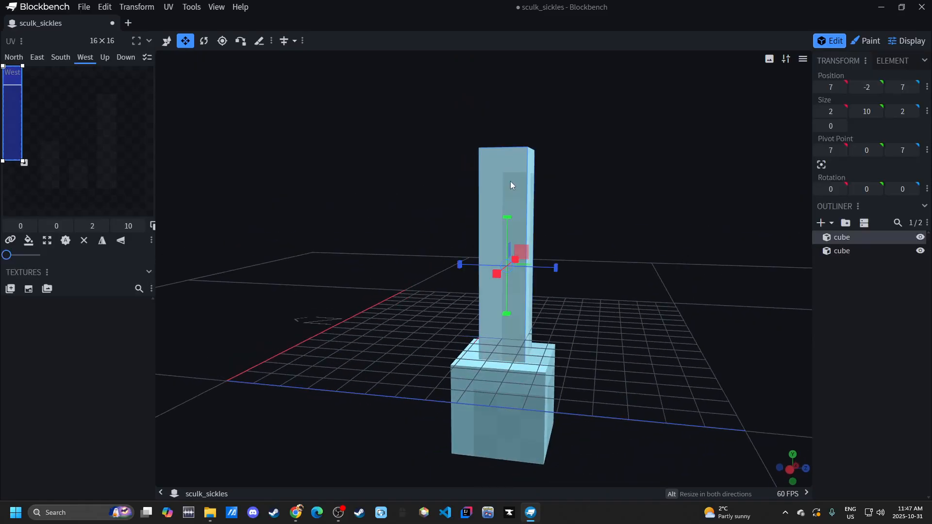
{"action": "left_click", "coordinate": [817, 346]}
{"action": "left_click_drag", "start_coordinate": [769, 320], "coordinate": [700, 333]}
Step: Try a duplicate of the handle beside the original at position 11, 2, 7, and delete the copy
{"action": "left_click", "coordinate": [474, 234]}
{"action": "key", "text": "ctrl+d"}
{"action": "mouse_move", "coordinate": [612, 277]}
{"action": "left_mouse_down"}
{"action": "mouse_move", "coordinate": [543, 264]}
{"action": "mouse_move", "coordinate": [603, 266]}
{"action": "left_mouse_up"}
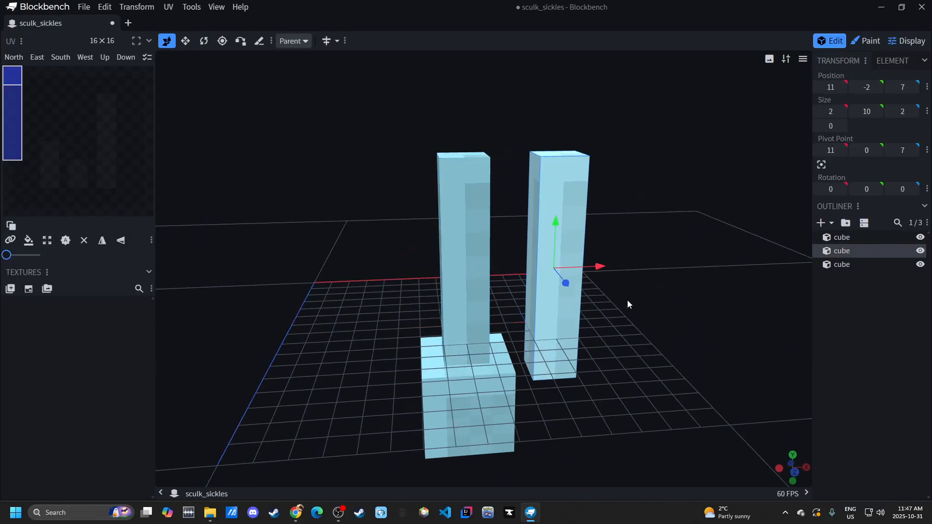
{"action": "left_click_drag", "start_coordinate": [564, 229], "coordinate": [552, 136]}
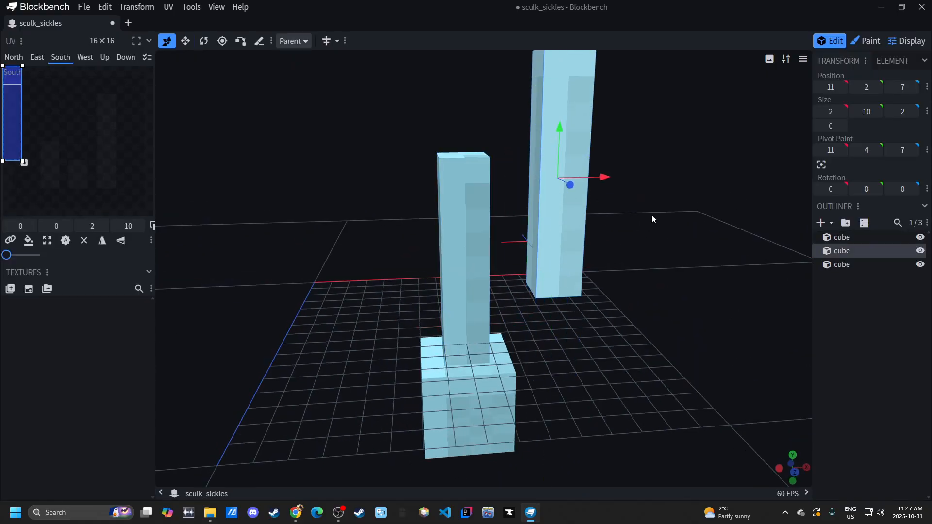
{"action": "key", "text": "Delete"}
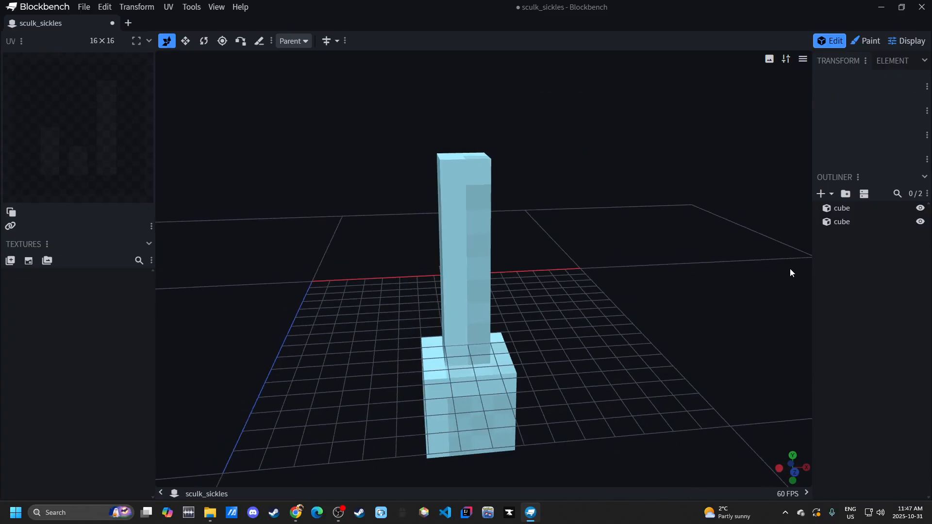
Step: Add a 2 × 2 × 2 cube and place it on top of the handle at position 7, 8, 7
{"action": "left_click", "coordinate": [819, 196]}
{"action": "left_click_drag", "start_coordinate": [757, 233], "coordinate": [691, 287]}
{"action": "left_click_drag", "start_coordinate": [366, 406], "coordinate": [572, 407]}
{"action": "left_click_drag", "start_coordinate": [575, 349], "coordinate": [473, 346]}
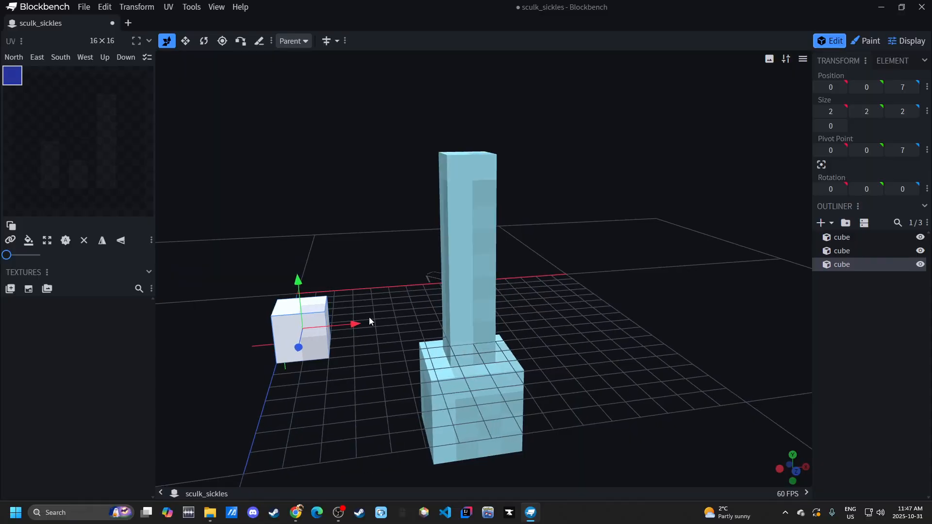
{"action": "left_click_drag", "start_coordinate": [358, 322], "coordinate": [470, 297]}
{"action": "left_click_drag", "start_coordinate": [420, 275], "coordinate": [437, 102]}
{"action": "scroll", "coordinate": [619, 301], "scroll_direction": "down", "scroll_amount": 2}
{"action": "scroll", "coordinate": [579, 305], "scroll_direction": "up", "scroll_amount": 3}
{"action": "right_click_drag", "start_coordinate": [578, 305], "coordinate": [585, 373]}
{"action": "left_click_drag", "start_coordinate": [415, 300], "coordinate": [414, 275]}
{"action": "left_click_drag", "start_coordinate": [459, 313], "coordinate": [543, 330]}
{"action": "scroll", "coordinate": [575, 394], "scroll_direction": "down", "scroll_amount": 2}
{"action": "left_click_drag", "start_coordinate": [575, 398], "coordinate": [537, 348]}
Step: Rotate the cube on top of the handle 45 degrees about the Z axis
{"action": "key", "text": "r"}
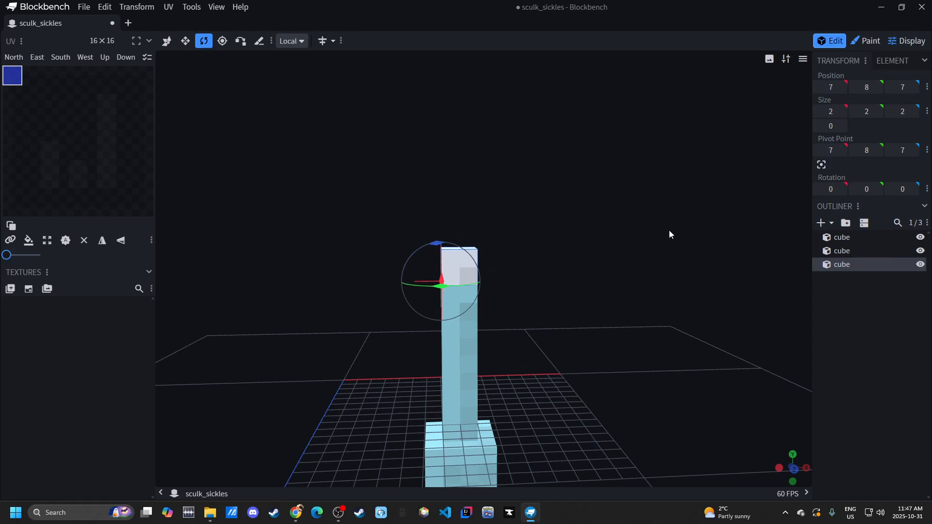
{"action": "left_click_drag", "start_coordinate": [539, 318], "coordinate": [794, 166]}
{"action": "left_click_drag", "start_coordinate": [637, 309], "coordinate": [645, 304]}
{"action": "left_click_drag", "start_coordinate": [511, 255], "coordinate": [544, 276]}
{"action": "mouse_move", "coordinate": [588, 306]}
{"action": "left_mouse_down"}
{"action": "mouse_move", "coordinate": [606, 313]}
{"action": "mouse_move", "coordinate": [592, 348]}
{"action": "mouse_move", "coordinate": [573, 310]}
{"action": "left_mouse_up"}
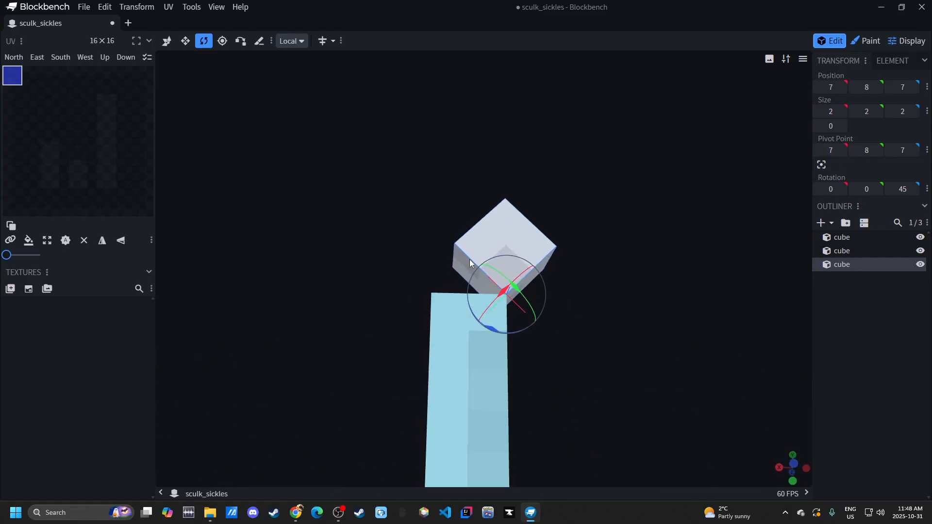
{"action": "left_click_drag", "start_coordinate": [625, 339], "coordinate": [613, 367]}
Step: Try centring the rotated cube on the handle's upper end at position 8, 7, 7, and delete it
{"action": "key", "text": "v"}
{"action": "left_click_drag", "start_coordinate": [471, 243], "coordinate": [418, 238]}
{"action": "left_click_drag", "start_coordinate": [473, 208], "coordinate": [473, 240]}
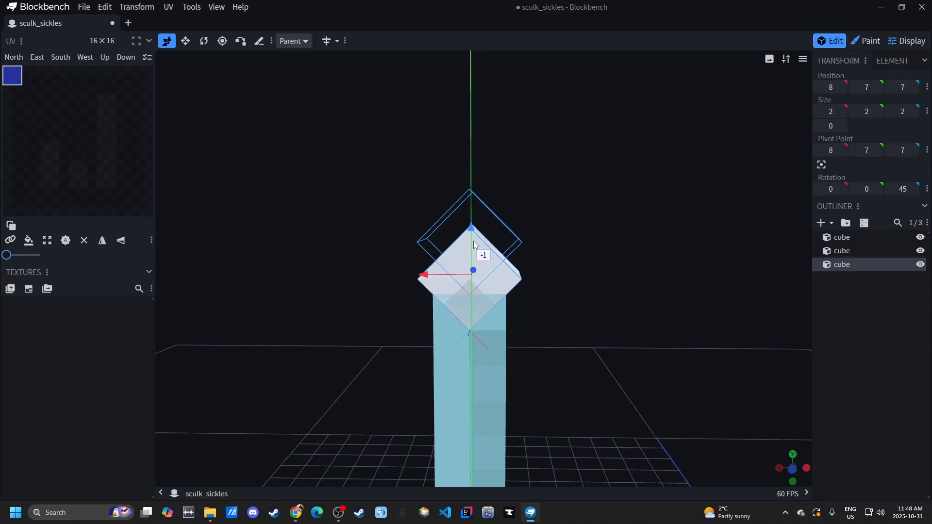
{"action": "left_click_drag", "start_coordinate": [589, 298], "coordinate": [565, 293]}
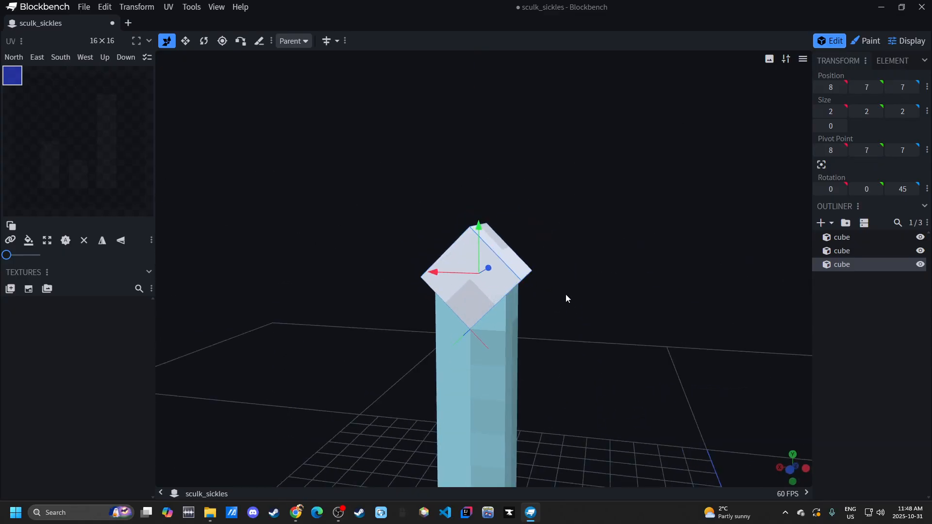
{"action": "key", "text": "Delete"}
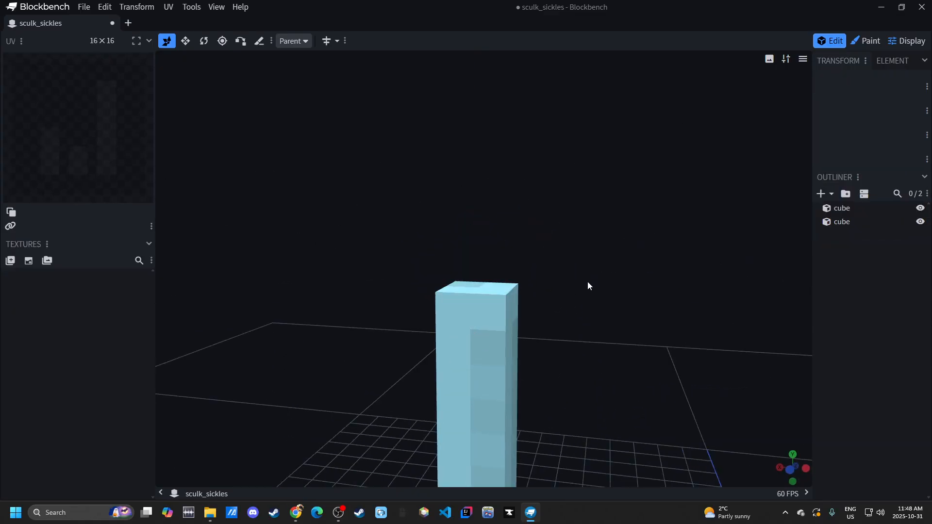
Step: Undo the deletion, the centring move and the 45-degree rotation of the cube on top of the handle
{"action": "left_click_drag", "start_coordinate": [587, 281], "coordinate": [593, 276]}
{"action": "key", "text": "ctrl+z"}
{"action": "key", "text": "ctrl+z"}
{"action": "key", "text": "ctrl+z"}
{"action": "key", "text": "ctrl+z"}
{"action": "key", "text": "ctrl+z"}
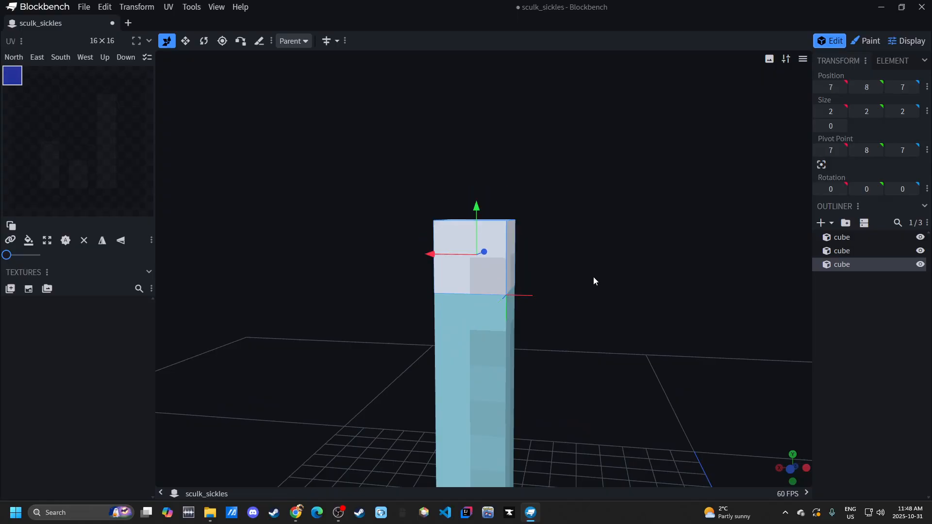
Step: Try tilting the top cube about its corner pivot, -27.5 degrees on Z and -35 degrees on X, and undo the rotations
{"action": "left_click_drag", "start_coordinate": [593, 276], "coordinate": [729, 305]}
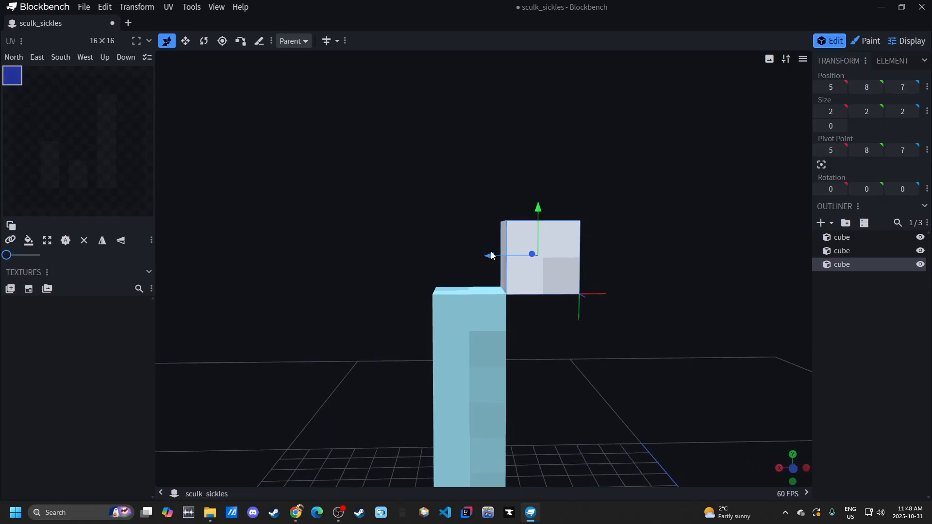
{"action": "left_click_drag", "start_coordinate": [491, 258], "coordinate": [431, 260]}
{"action": "key", "text": "r"}
{"action": "left_click_drag", "start_coordinate": [625, 230], "coordinate": [596, 324]}
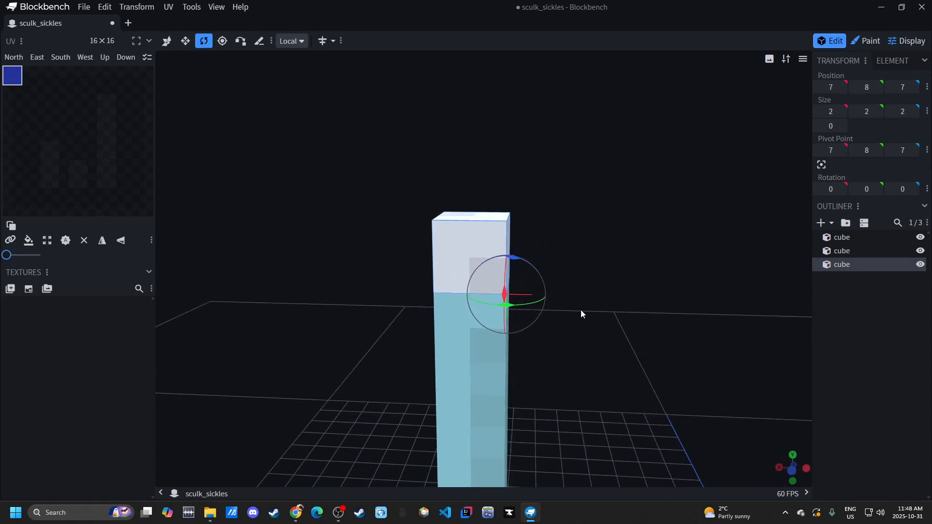
{"action": "left_click_drag", "start_coordinate": [517, 258], "coordinate": [561, 287]}
{"action": "left_click_drag", "start_coordinate": [609, 278], "coordinate": [583, 282]}
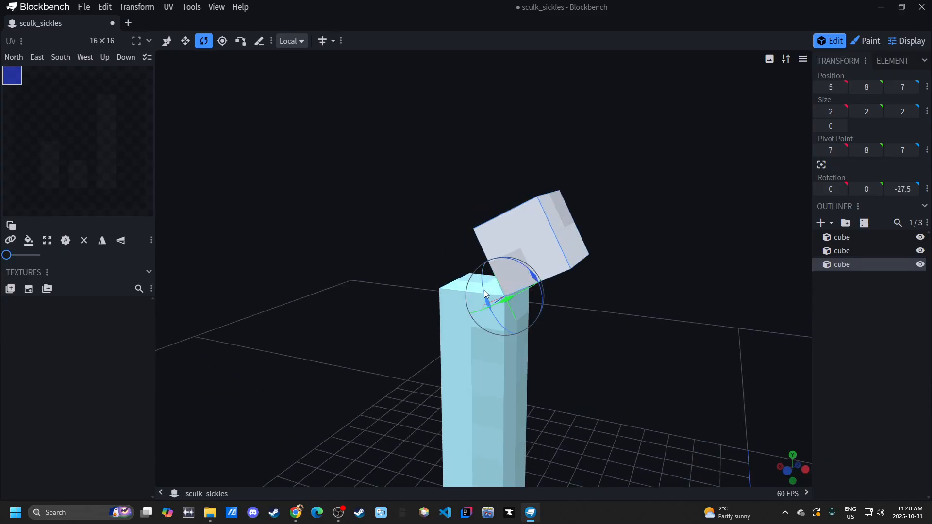
{"action": "left_click_drag", "start_coordinate": [484, 289], "coordinate": [478, 331]}
{"action": "left_click_drag", "start_coordinate": [689, 284], "coordinate": [617, 286]}
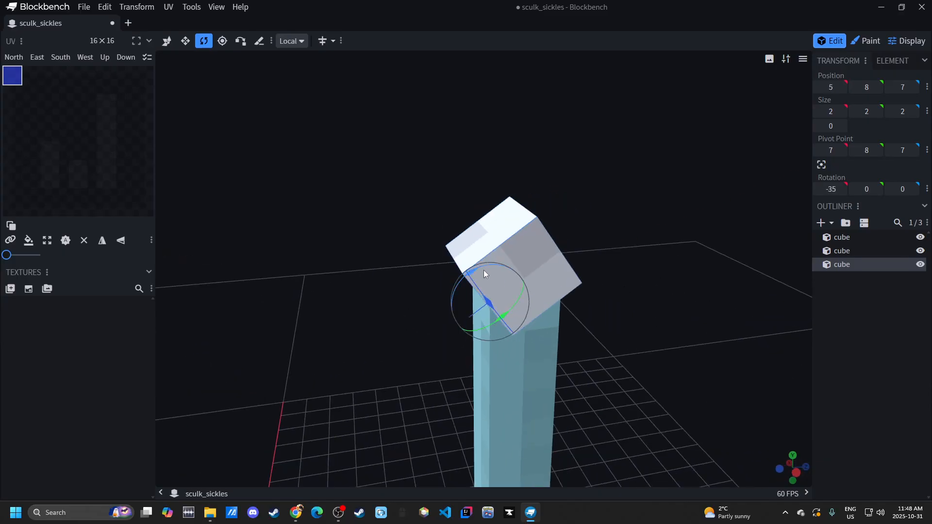
{"action": "left_click_drag", "start_coordinate": [484, 268], "coordinate": [510, 276]}
{"action": "left_click_drag", "start_coordinate": [595, 299], "coordinate": [619, 250]}
{"action": "key", "text": "ctrl+z"}
{"action": "key", "text": "ctrl+z"}
{"action": "key", "text": "ctrl+z"}
{"action": "key", "text": "ctrl+z"}
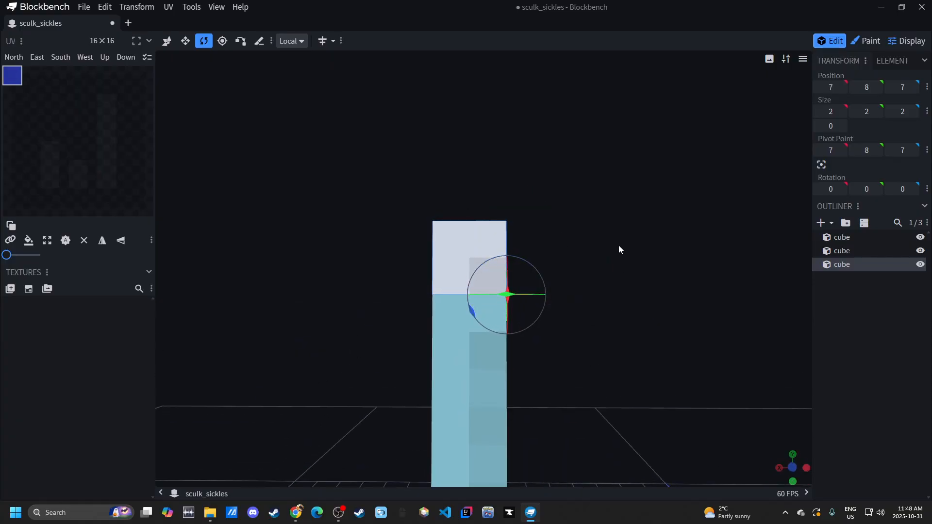
Step: Centre the pivot point of the cube on top of the handle
{"action": "left_click", "coordinate": [821, 165]}
{"action": "left_click_drag", "start_coordinate": [704, 228], "coordinate": [592, 241]}
{"action": "left_click_drag", "start_coordinate": [601, 287], "coordinate": [440, 244]}
{"action": "scroll", "coordinate": [545, 290], "scroll_direction": "down", "scroll_amount": 6}
{"action": "scroll", "coordinate": [512, 290], "scroll_direction": "up", "scroll_amount": 7}
{"action": "key", "text": "ctrl+z"}
{"action": "key", "text": "ctrl+z"}
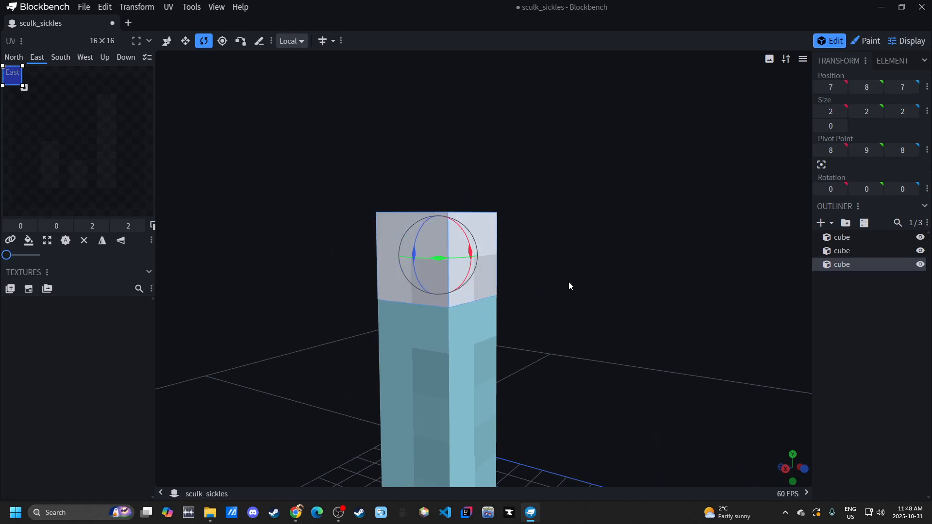
Step: Try rotating the top cube about Z by 2.5, 22.5 and -42.5 degrees around its centre, and undo the rotations
{"action": "left_click_drag", "start_coordinate": [569, 282], "coordinate": [487, 263]}
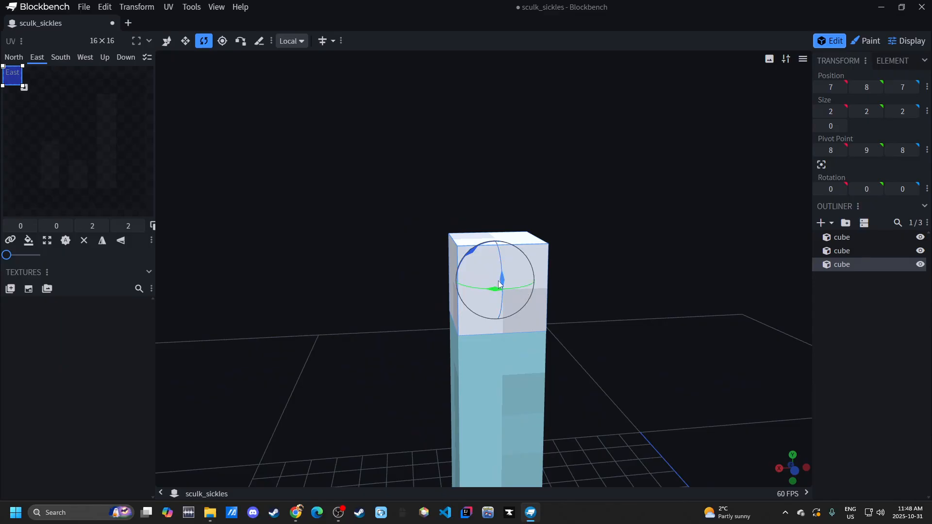
{"action": "left_click_drag", "start_coordinate": [653, 261], "coordinate": [646, 246]}
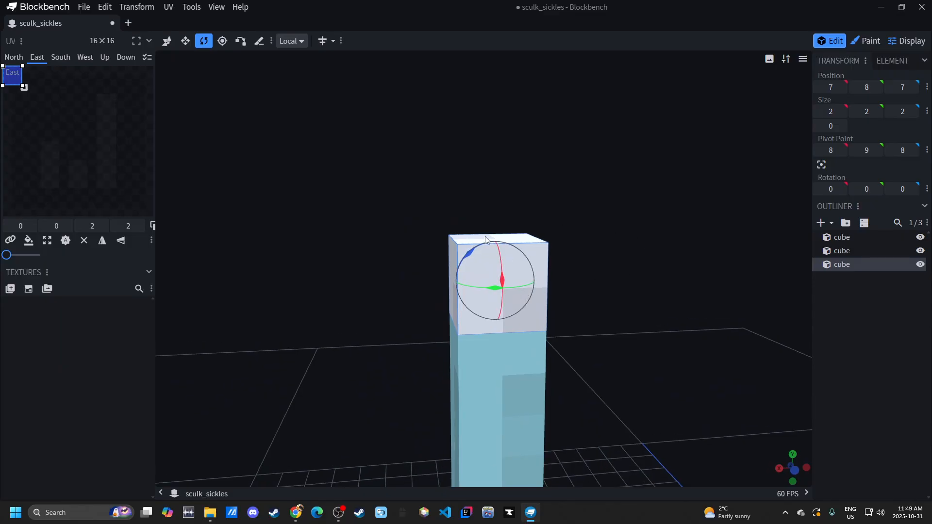
{"action": "left_click_drag", "start_coordinate": [475, 260], "coordinate": [506, 246]}
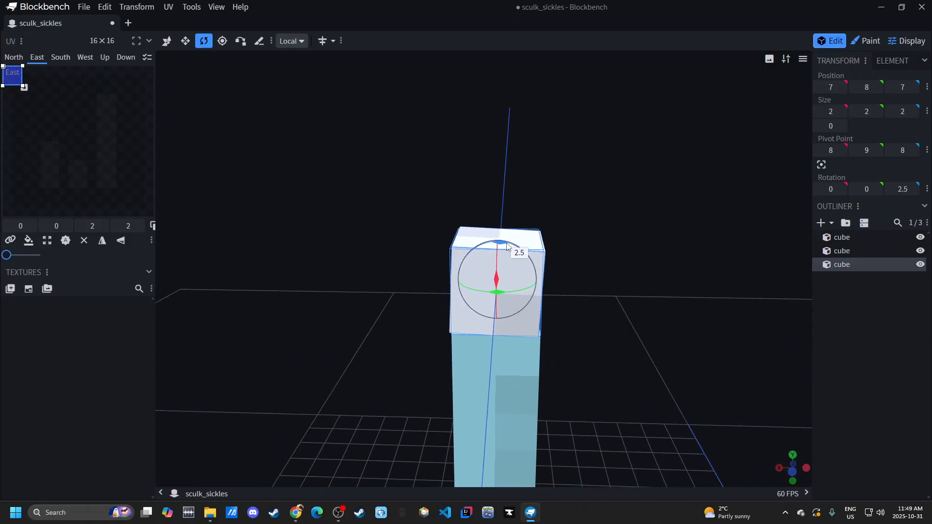
{"action": "scroll", "coordinate": [578, 309], "scroll_direction": "up", "scroll_amount": 5}
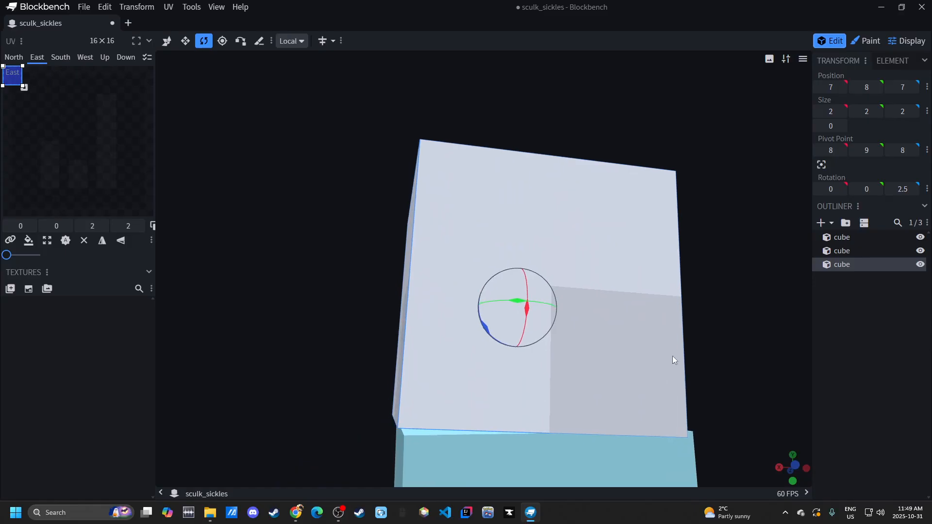
{"action": "scroll", "coordinate": [664, 376], "scroll_direction": "down", "scroll_amount": 5}
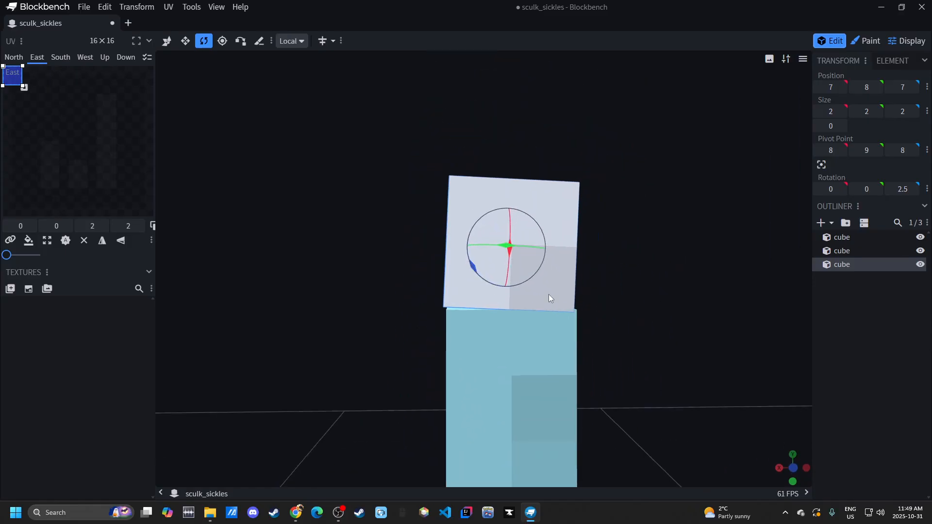
{"action": "left_click_drag", "start_coordinate": [476, 272], "coordinate": [456, 263]}
{"action": "left_click_drag", "start_coordinate": [650, 295], "coordinate": [455, 251]}
{"action": "left_click_drag", "start_coordinate": [614, 248], "coordinate": [542, 295]}
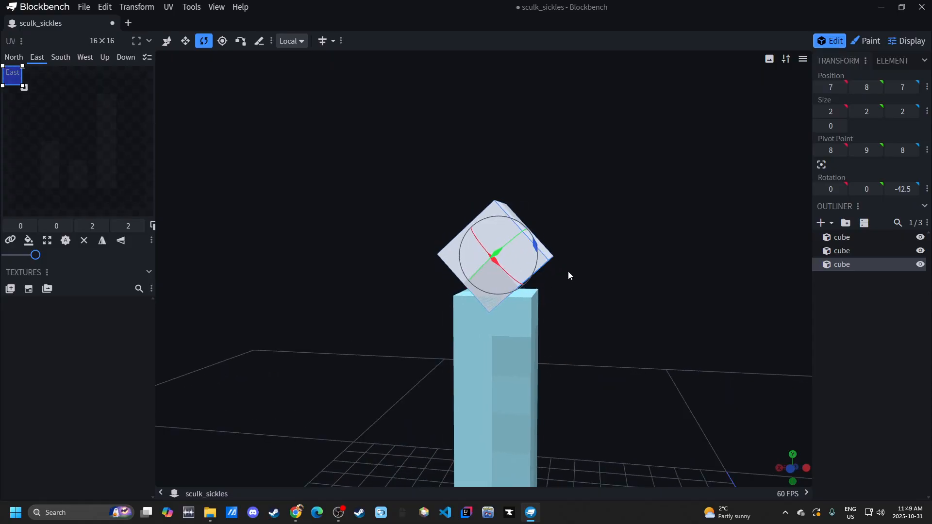
{"action": "scroll", "coordinate": [568, 272], "scroll_direction": "up", "scroll_amount": 6}
{"action": "left_click_drag", "start_coordinate": [677, 306], "coordinate": [687, 292]}
{"action": "key", "text": "ctrl+z"}
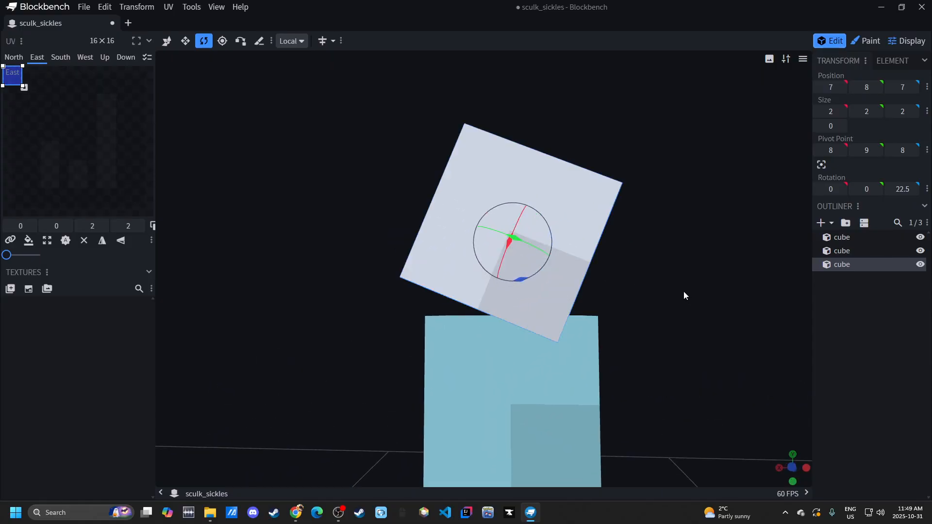
{"action": "key", "text": "ctrl+z"}
Step: Enlarge the cube on top of the handle to 3 × 3 × 2 and recentre its pivot point
{"action": "left_click_drag", "start_coordinate": [721, 316], "coordinate": [681, 290]}
{"action": "scroll", "coordinate": [682, 290], "scroll_direction": "down", "scroll_amount": 12}
{"action": "left_click_drag", "start_coordinate": [552, 360], "coordinate": [614, 312]}
{"action": "scroll", "coordinate": [602, 291], "scroll_direction": "up", "scroll_amount": 3}
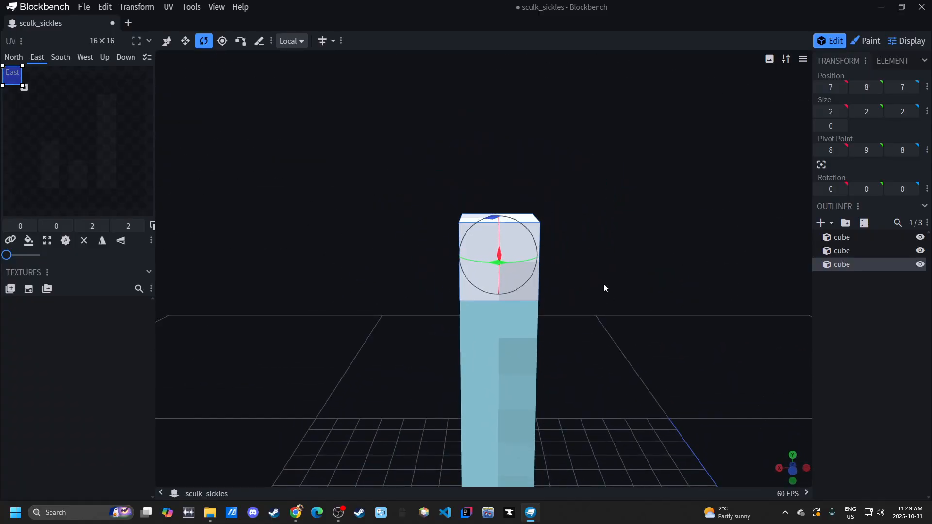
{"action": "key", "text": "s"}
{"action": "left_click_drag", "start_coordinate": [590, 228], "coordinate": [584, 259]}
{"action": "left_click_drag", "start_coordinate": [518, 198], "coordinate": [519, 170]}
{"action": "left_click_drag", "start_coordinate": [764, 221], "coordinate": [711, 242]}
{"action": "left_click", "coordinate": [821, 165]}
Step: Rotate the 3 × 3 × 2 cube -45 degrees about the Z axis to form a diamond
{"action": "key", "text": "r"}
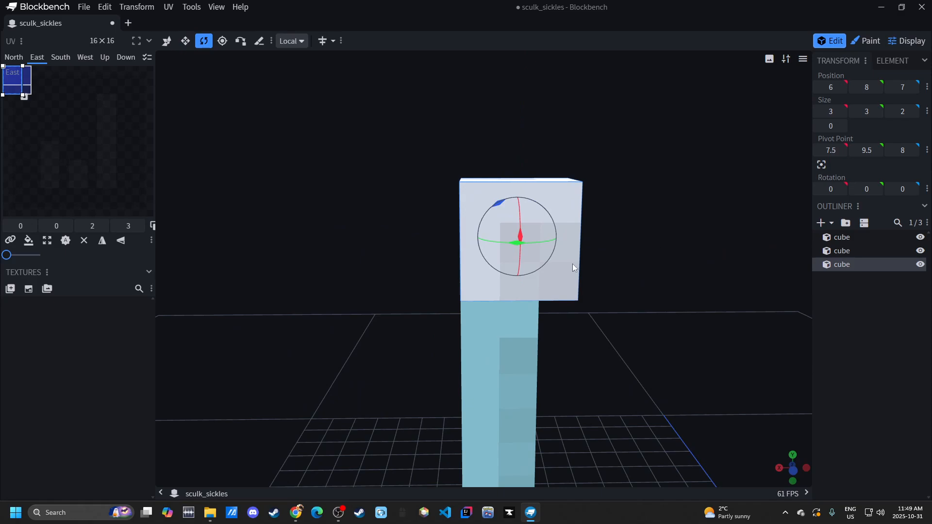
{"action": "left_click_drag", "start_coordinate": [502, 199], "coordinate": [457, 214]}
{"action": "left_click_drag", "start_coordinate": [723, 326], "coordinate": [716, 307]}
{"action": "mouse_move", "coordinate": [654, 295]}
{"action": "left_mouse_down"}
{"action": "mouse_move", "coordinate": [653, 310]}
{"action": "mouse_move", "coordinate": [652, 302]}
{"action": "left_mouse_up"}
Step: Centre the diamond cube above the handle at position 6.5, 8, 7
{"action": "key", "text": "v"}
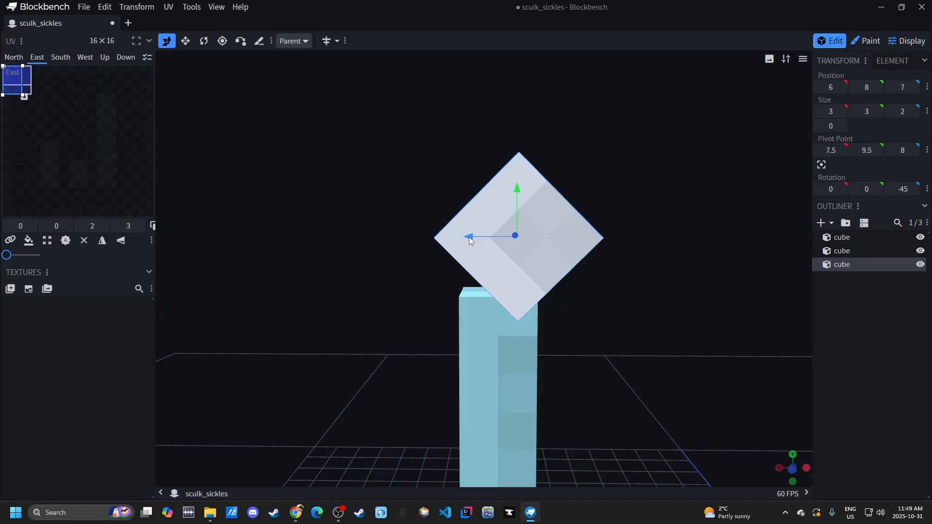
{"action": "left_click_drag", "start_coordinate": [471, 241], "coordinate": [454, 240]}
{"action": "scroll", "coordinate": [590, 347], "scroll_direction": "up", "scroll_amount": 5}
{"action": "mouse_move", "coordinate": [671, 325]}
{"action": "left_mouse_down"}
{"action": "mouse_move", "coordinate": [598, 319]}
{"action": "mouse_move", "coordinate": [568, 333]}
{"action": "mouse_move", "coordinate": [661, 331]}
{"action": "left_mouse_up"}
{"action": "scroll", "coordinate": [650, 331], "scroll_direction": "down", "scroll_amount": 3}
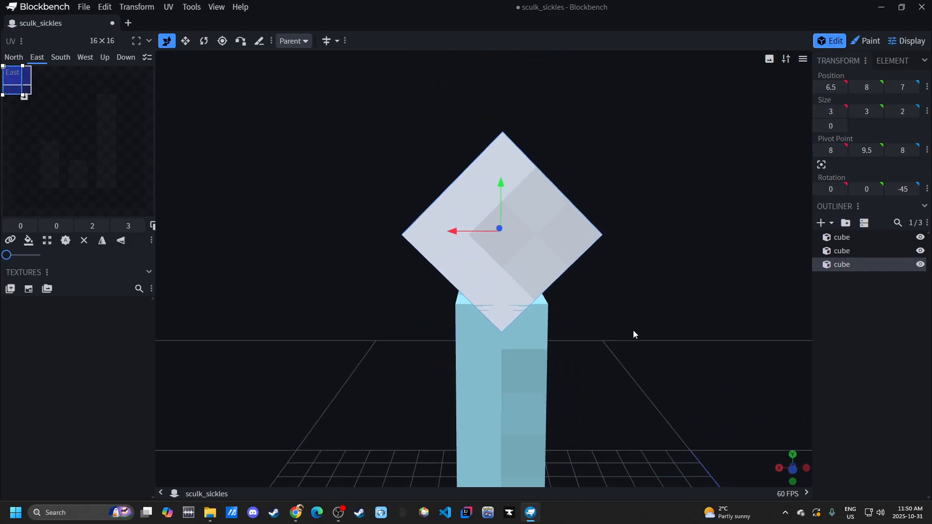
{"action": "left_click_drag", "start_coordinate": [450, 233], "coordinate": [492, 237]}
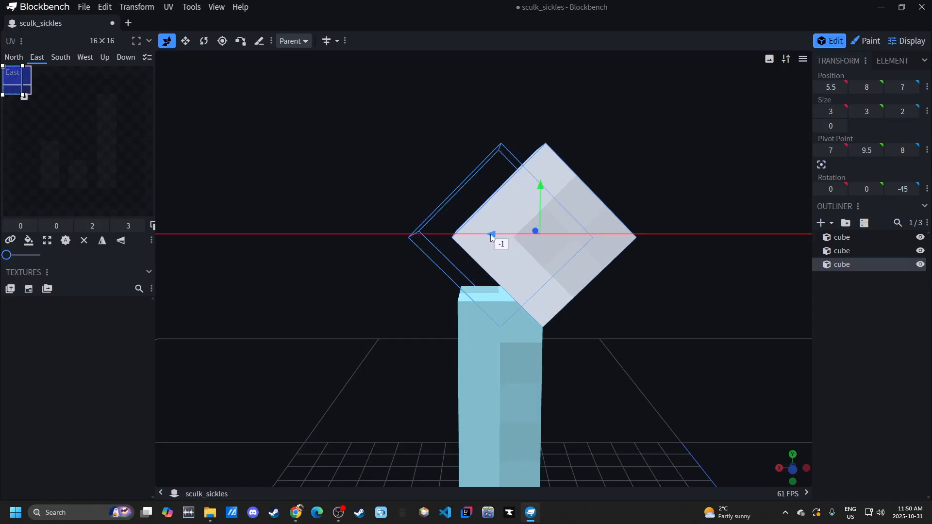
{"action": "left_click_drag", "start_coordinate": [491, 237], "coordinate": [450, 238]}
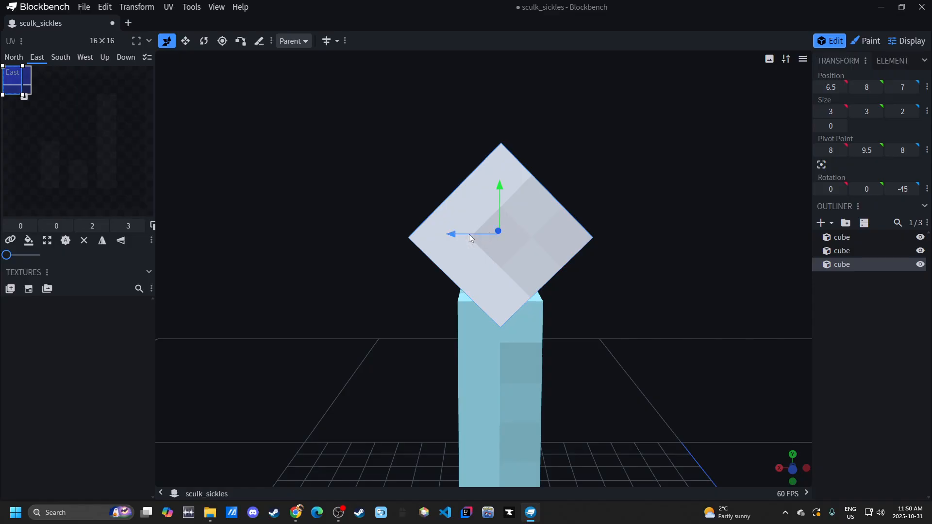
{"action": "left_click_drag", "start_coordinate": [457, 238], "coordinate": [624, 284]}
Step: Thicken the diamond cube slightly in depth
{"action": "key", "text": "s"}
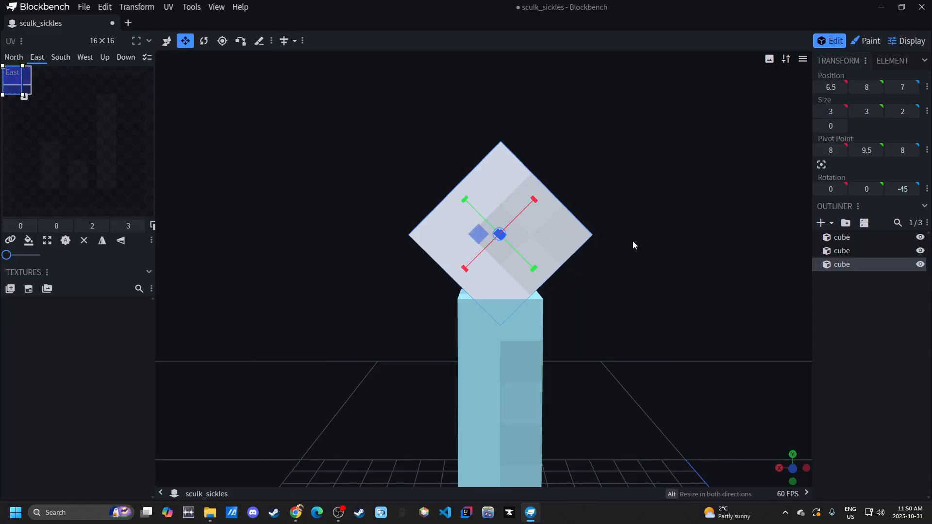
{"action": "left_click_drag", "start_coordinate": [632, 241], "coordinate": [627, 253]}
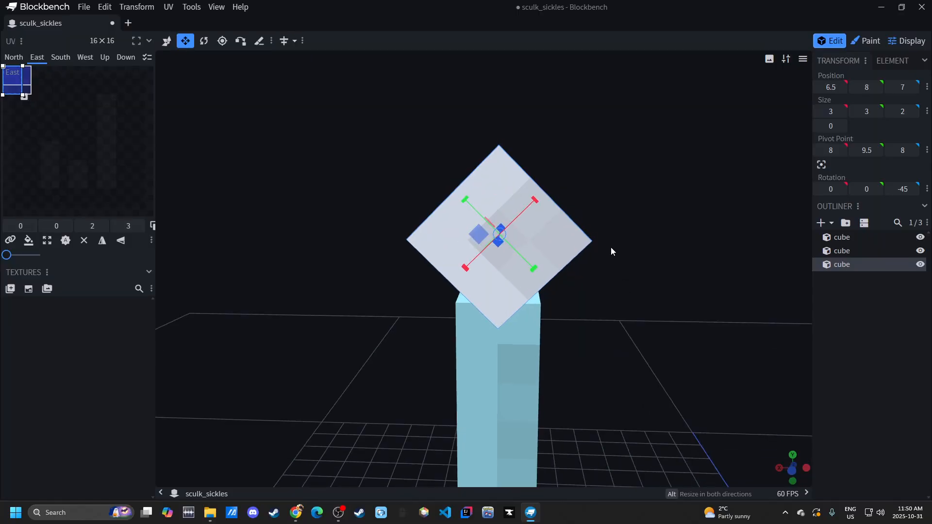
{"action": "mouse_move", "coordinate": [534, 199]}
{"action": "left_mouse_down"}
{"action": "mouse_move", "coordinate": [566, 176]}
{"action": "mouse_move", "coordinate": [551, 194]}
{"action": "left_mouse_up"}
{"action": "left_click_drag", "start_coordinate": [538, 265], "coordinate": [693, 430]}
{"action": "scroll", "coordinate": [589, 344], "scroll_direction": "down", "scroll_amount": 5}
{"action": "left_click_drag", "start_coordinate": [516, 289], "coordinate": [472, 249]}
{"action": "scroll", "coordinate": [536, 239], "scroll_direction": "up", "scroll_amount": 5}
{"action": "left_click_drag", "start_coordinate": [536, 240], "coordinate": [540, 240]}
{"action": "left_click_drag", "start_coordinate": [526, 299], "coordinate": [560, 278]}
Step: Duplicate the diamond cube, reduce the copy's depth to 2, and rotate the copy about Z until its sides align with the handle
{"action": "key", "text": "ctrl+d"}
{"action": "key", "text": "v"}
{"action": "key", "text": "s"}
{"action": "left_click_drag", "start_coordinate": [534, 239], "coordinate": [527, 238], "text": "alt+shift"}
{"action": "key", "text": "r"}
{"action": "left_click_drag", "start_coordinate": [625, 270], "coordinate": [705, 270]}
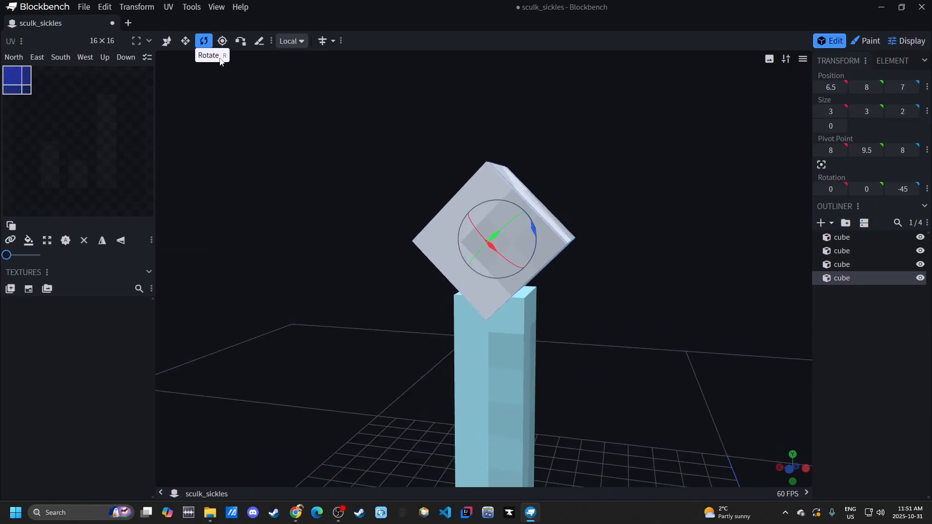
{"action": "left_click_drag", "start_coordinate": [532, 227], "coordinate": [533, 261]}
{"action": "left_click_drag", "start_coordinate": [534, 263], "coordinate": [605, 304]}
{"action": "scroll", "coordinate": [583, 277], "scroll_direction": "down", "scroll_amount": 4}
{"action": "scroll", "coordinate": [560, 277], "scroll_direction": "up", "scroll_amount": 4}
{"action": "scroll", "coordinate": [560, 278], "scroll_direction": "up", "scroll_amount": 3}
{"action": "scroll", "coordinate": [606, 298], "scroll_direction": "down", "scroll_amount": 5}
{"action": "scroll", "coordinate": [573, 285], "scroll_direction": "up", "scroll_amount": 4}
Step: Stretch the duplicated cube sideways along X into a long horizontal bar extending from the handle's upper end
{"action": "key", "text": "s"}
{"action": "left_click_drag", "start_coordinate": [431, 225], "coordinate": [654, 223]}
{"action": "scroll", "coordinate": [627, 304], "scroll_direction": "down", "scroll_amount": 2}
{"action": "scroll", "coordinate": [628, 301], "scroll_direction": "down", "scroll_amount": 3}
{"action": "mouse_move", "coordinate": [572, 310]}
{"action": "left_mouse_down"}
{"action": "mouse_move", "coordinate": [557, 318]}
{"action": "mouse_move", "coordinate": [572, 315]}
{"action": "left_mouse_up"}
{"action": "left_click", "coordinate": [867, 373]}
Step: Shrink the base block at the foot of the handle to 3 × 3 × 3
{"action": "left_click_drag", "start_coordinate": [582, 353], "coordinate": [575, 344]}
{"action": "left_click", "coordinate": [439, 458]}
{"action": "mouse_move", "coordinate": [505, 432]}
{"action": "left_mouse_down"}
{"action": "mouse_move", "coordinate": [544, 233]}
{"action": "mouse_move", "coordinate": [596, 341]}
{"action": "mouse_move", "coordinate": [625, 348]}
{"action": "mouse_move", "coordinate": [636, 296]}
{"action": "mouse_move", "coordinate": [433, 288]}
{"action": "left_mouse_up"}
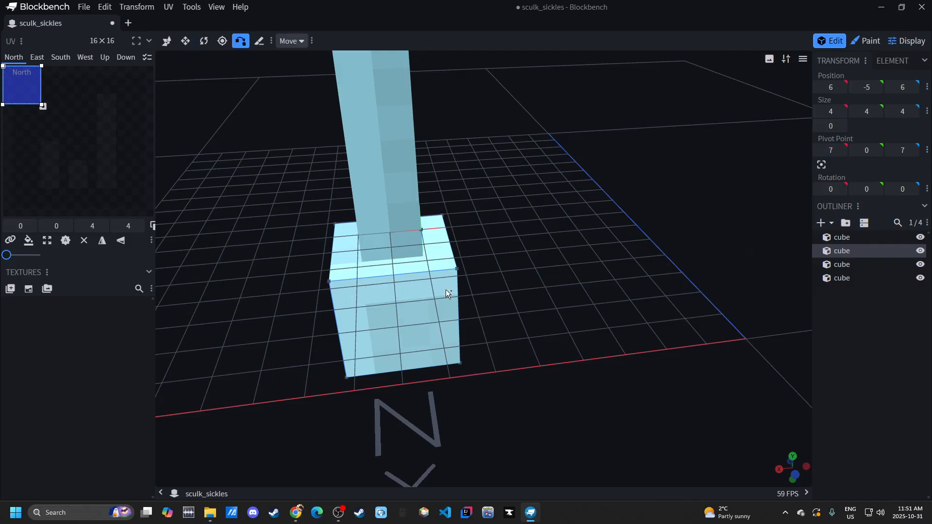
{"action": "key", "text": "s"}
{"action": "left_click_drag", "start_coordinate": [511, 276], "coordinate": [440, 281]}
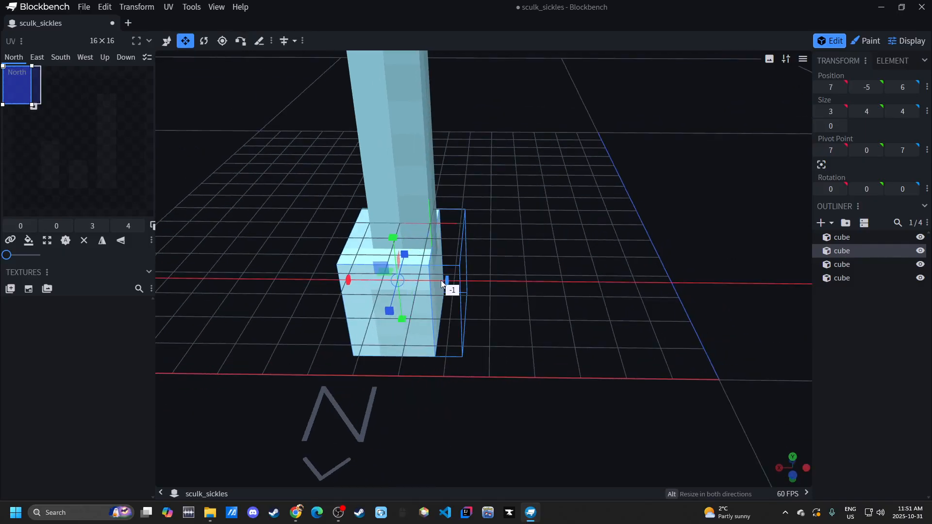
{"action": "left_click_drag", "start_coordinate": [394, 236], "coordinate": [394, 249]}
{"action": "left_click_drag", "start_coordinate": [529, 279], "coordinate": [456, 281]}
Step: Centre the base block under the handle at position 6.5, -5, 6.5
{"action": "key", "text": "v"}
{"action": "left_click_drag", "start_coordinate": [601, 242], "coordinate": [635, 261]}
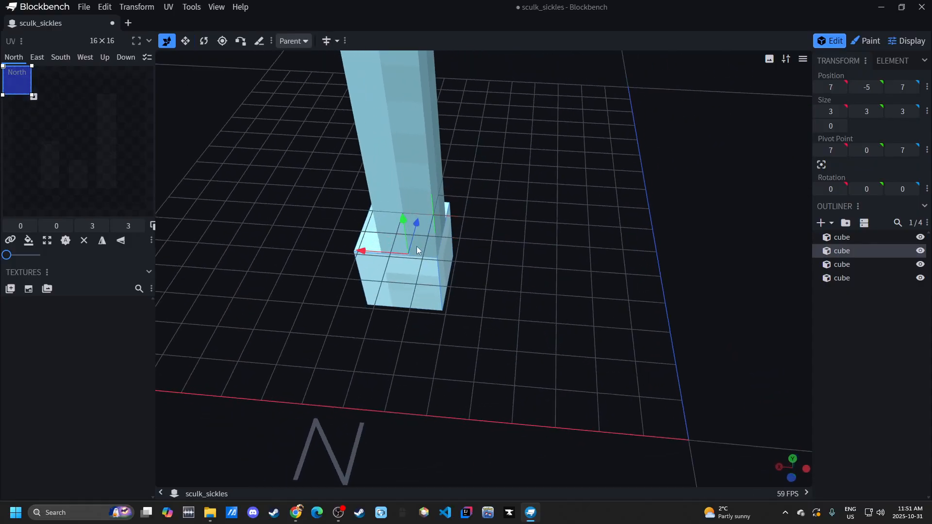
{"action": "left_click_drag", "start_coordinate": [424, 223], "coordinate": [506, 285]}
{"action": "left_click_drag", "start_coordinate": [308, 282], "coordinate": [323, 282]}
{"action": "left_click_drag", "start_coordinate": [491, 265], "coordinate": [544, 227]}
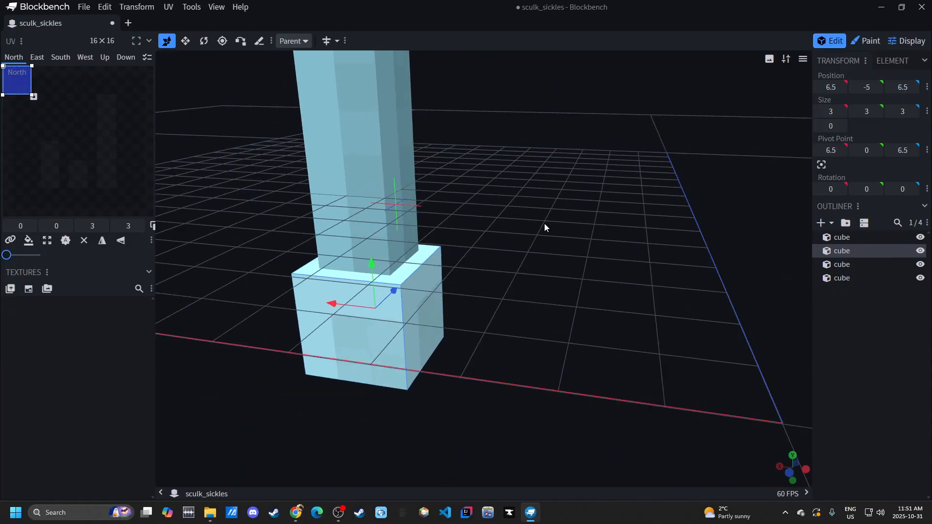
Step: Deselect the base block and examine the whole sickle's proportions from several sides
{"action": "scroll", "coordinate": [544, 227], "scroll_direction": "down", "scroll_amount": 5}
{"action": "left_click", "coordinate": [599, 293]}
{"action": "scroll", "coordinate": [598, 293], "scroll_direction": "down", "scroll_amount": 5}
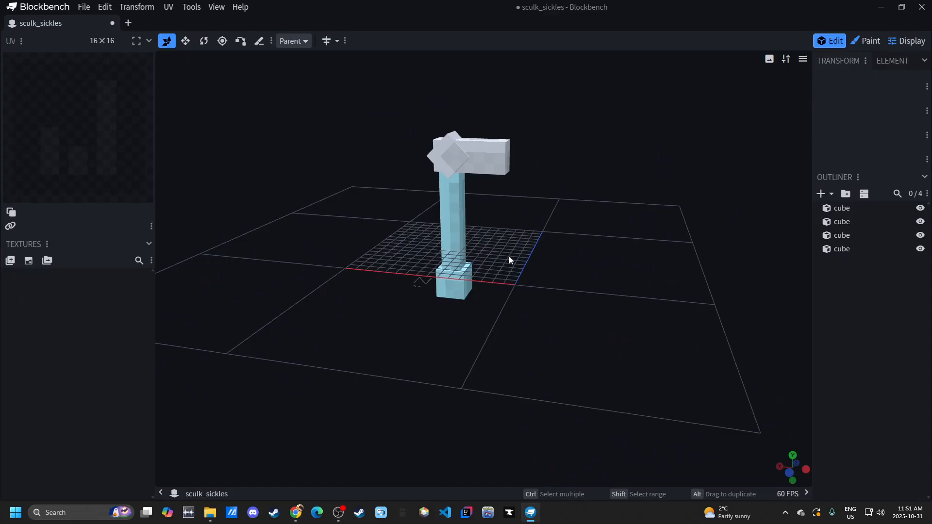
{"action": "scroll", "coordinate": [509, 255], "scroll_direction": "up", "scroll_amount": 4}
{"action": "left_click_drag", "start_coordinate": [503, 281], "coordinate": [477, 297]}
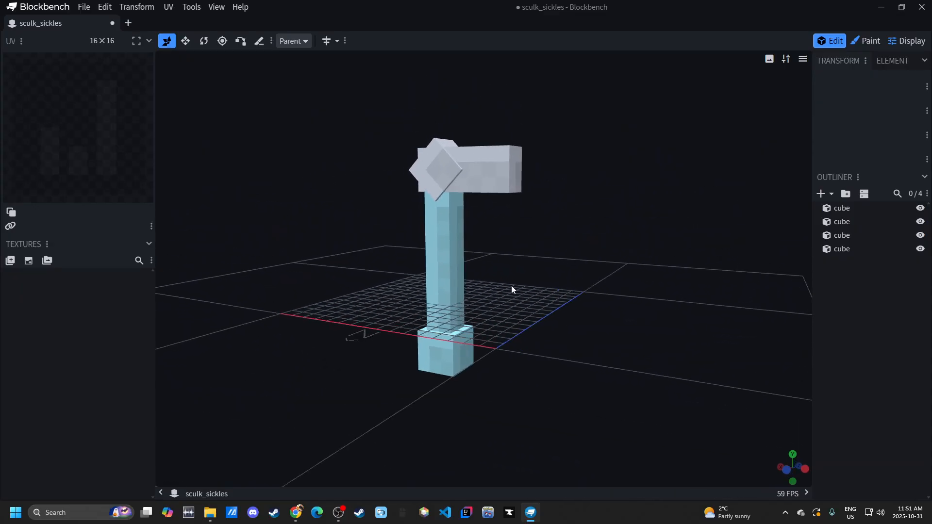
{"action": "left_click_drag", "start_coordinate": [517, 279], "coordinate": [550, 248]}
{"action": "scroll", "coordinate": [489, 272], "scroll_direction": "down", "scroll_amount": 5}
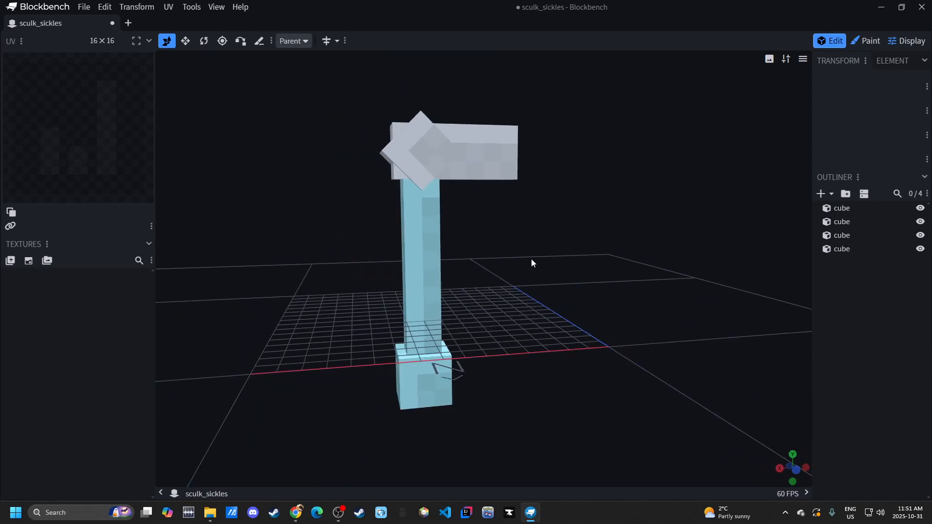
Step: Open the recent model wither sicle.bbmodel in a new tab and examine its overall shape as a reference
{"action": "left_click", "coordinate": [129, 24]}
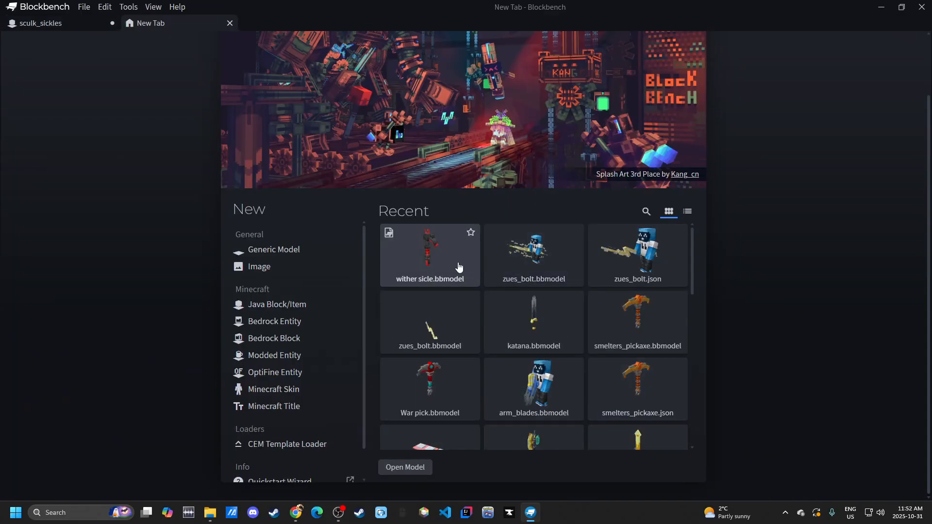
{"action": "left_click", "coordinate": [449, 250]}
{"action": "left_click_drag", "start_coordinate": [526, 263], "coordinate": [579, 263]}
{"action": "scroll", "coordinate": [578, 264], "scroll_direction": "up", "scroll_amount": 4}
{"action": "right_click_drag", "start_coordinate": [579, 264], "coordinate": [569, 305]}
{"action": "scroll", "coordinate": [568, 305], "scroll_direction": "down", "scroll_amount": 5}
{"action": "scroll", "coordinate": [553, 301], "scroll_direction": "up", "scroll_amount": 3}
{"action": "scroll", "coordinate": [587, 294], "scroll_direction": "down", "scroll_amount": 2}
{"action": "left_click_drag", "start_coordinate": [587, 298], "coordinate": [563, 291]}
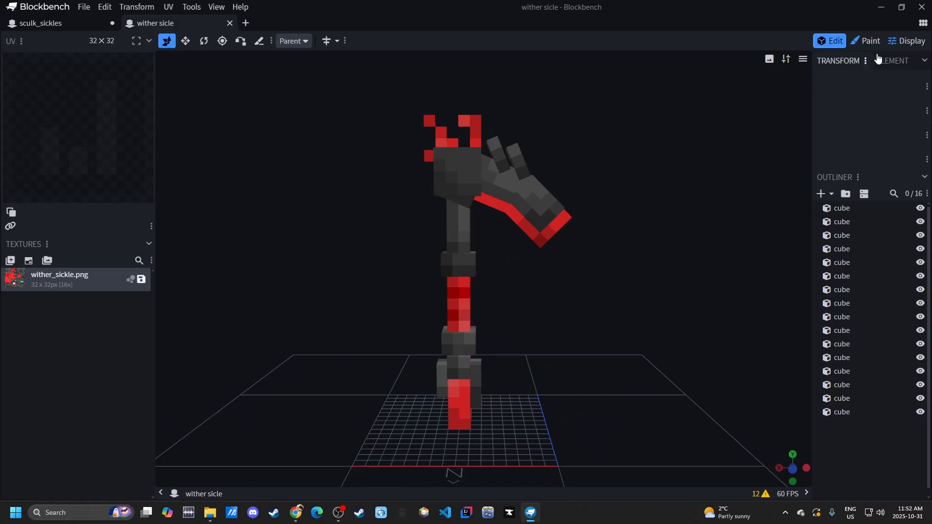
Step: Check how the wither sickle is held by the player in Display mode, and return to Edit mode to examine its blade
{"action": "left_click", "coordinate": [905, 41]}
{"action": "left_click_drag", "start_coordinate": [748, 167], "coordinate": [628, 286]}
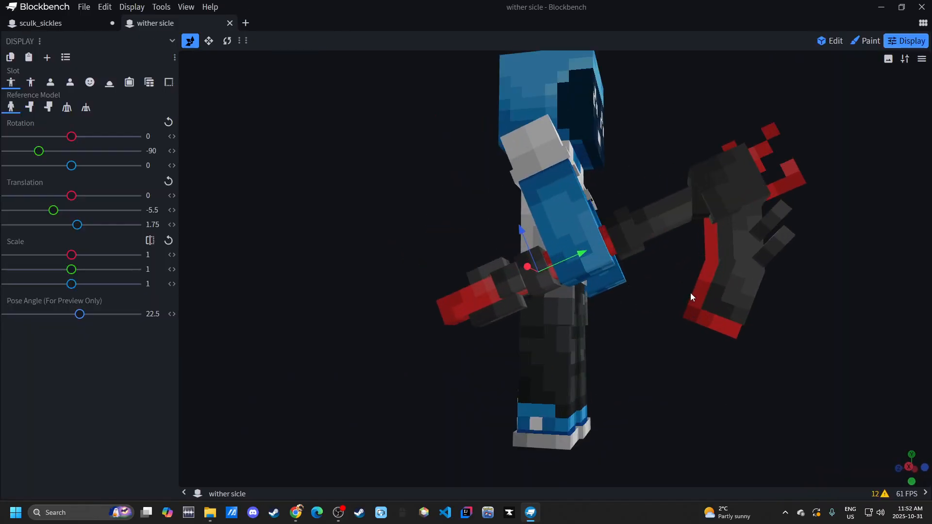
{"action": "left_click", "coordinate": [830, 43]}
{"action": "left_click_drag", "start_coordinate": [632, 254], "coordinate": [699, 356]}
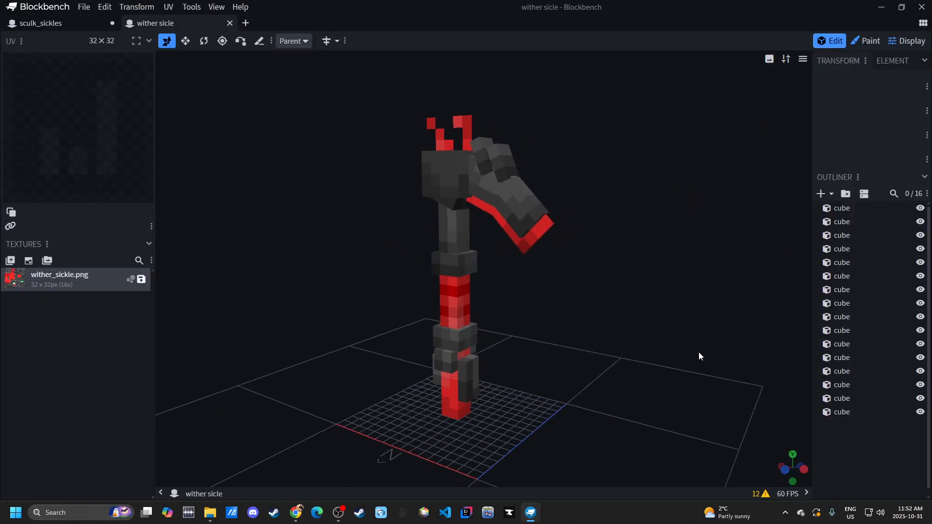
{"action": "left_click_drag", "start_coordinate": [757, 386], "coordinate": [635, 314]}
{"action": "left_click_drag", "start_coordinate": [611, 266], "coordinate": [553, 264]}
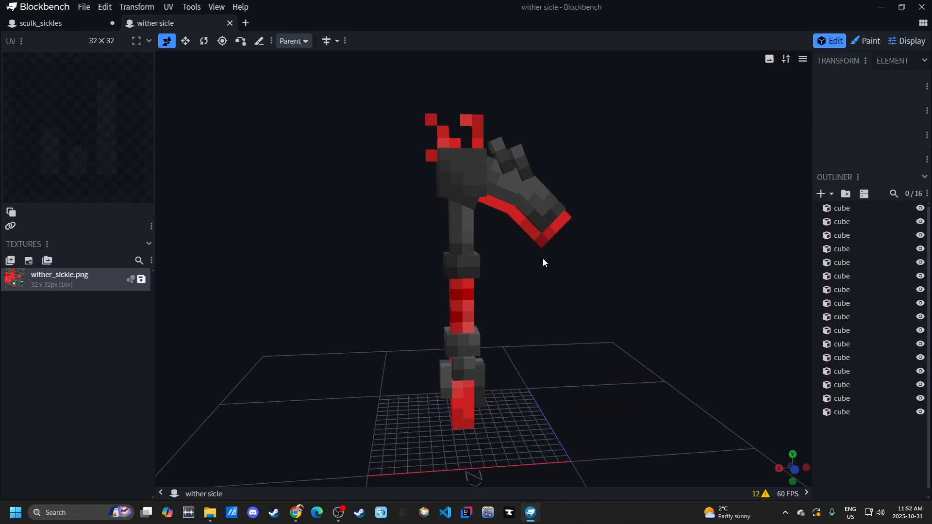
Step: Examine the wither sickle's head and curved blade from several angles as a shape reference
{"action": "scroll", "coordinate": [591, 266], "scroll_direction": "up", "scroll_amount": 5}
{"action": "right_click_drag", "start_coordinate": [591, 266], "coordinate": [566, 358]}
{"action": "scroll", "coordinate": [507, 262], "scroll_direction": "down", "scroll_amount": 5}
{"action": "right_click_drag", "start_coordinate": [509, 345], "coordinate": [505, 279]}
{"action": "scroll", "coordinate": [505, 279], "scroll_direction": "up", "scroll_amount": 4}
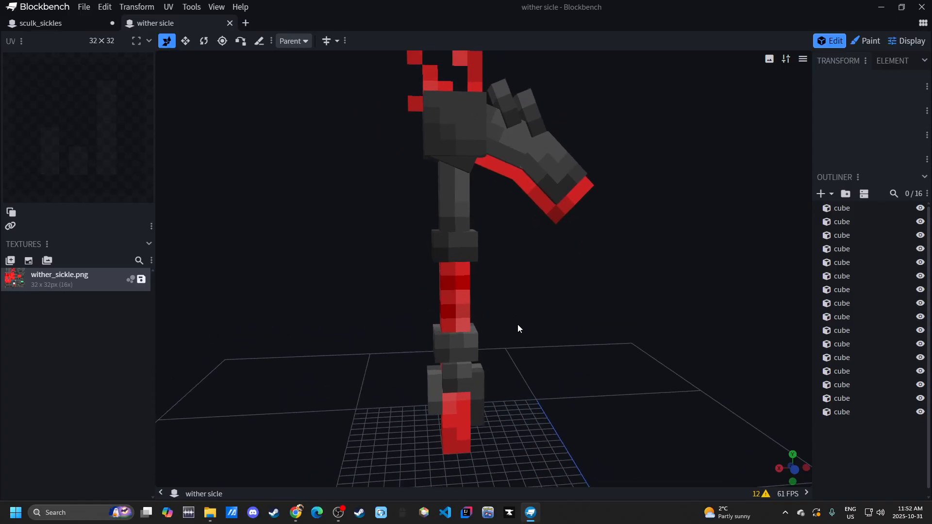
{"action": "left_click_drag", "start_coordinate": [518, 326], "coordinate": [604, 343]}
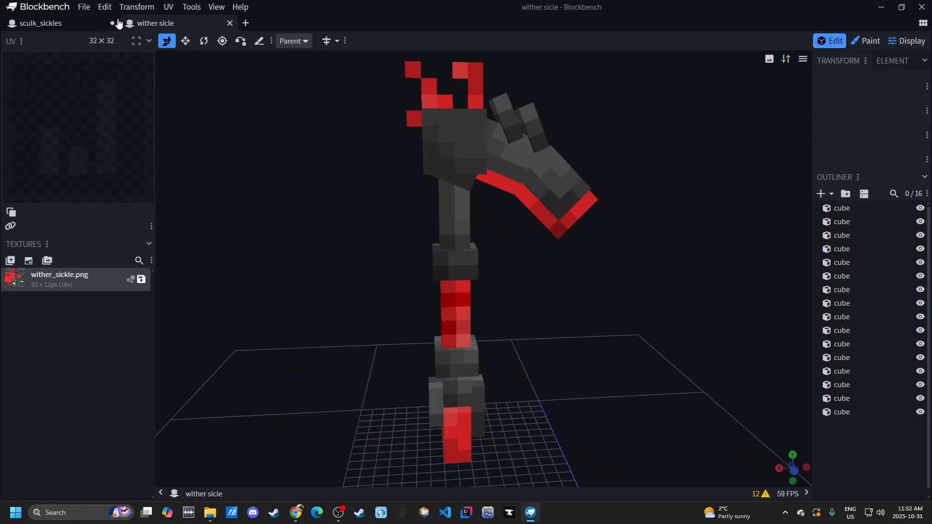
Step: Return to the sculk_sickles model, duplicate the long head cube, shorten the copy to 3 units and place it beyond the end at -0.5, 8, 7
{"action": "left_click", "coordinate": [64, 27]}
{"action": "scroll", "coordinate": [509, 186], "scroll_direction": "up", "scroll_amount": 5}
{"action": "right_click_drag", "start_coordinate": [522, 192], "coordinate": [514, 222]}
{"action": "left_click", "coordinate": [501, 138]}
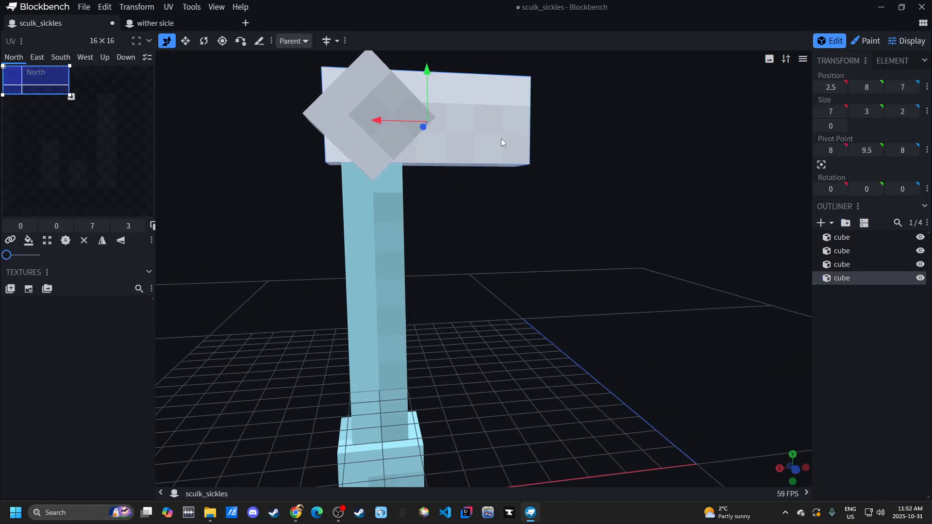
{"action": "scroll", "coordinate": [544, 170], "scroll_direction": "down", "scroll_amount": 3}
{"action": "right_click_drag", "start_coordinate": [575, 195], "coordinate": [546, 236]}
{"action": "left_click_drag", "start_coordinate": [547, 238], "coordinate": [520, 238]}
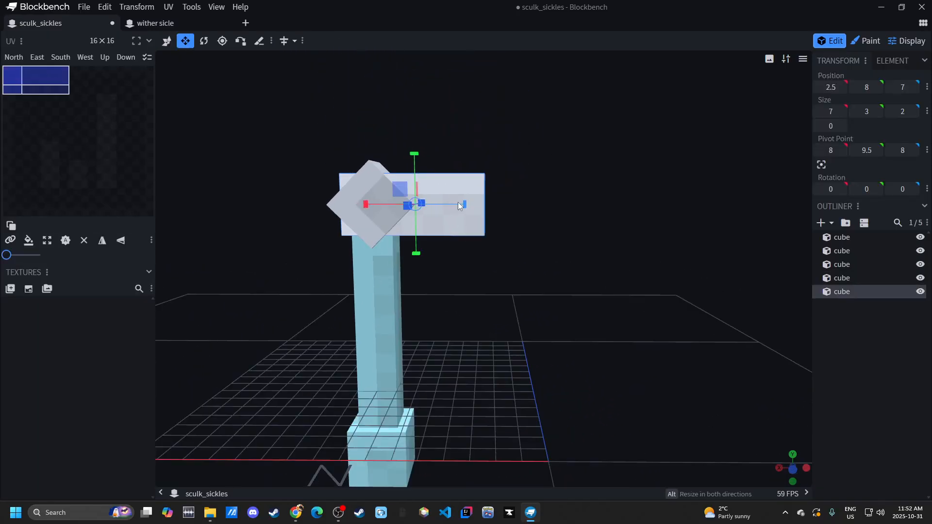
{"action": "left_click_drag", "start_coordinate": [479, 207], "coordinate": [545, 211]}
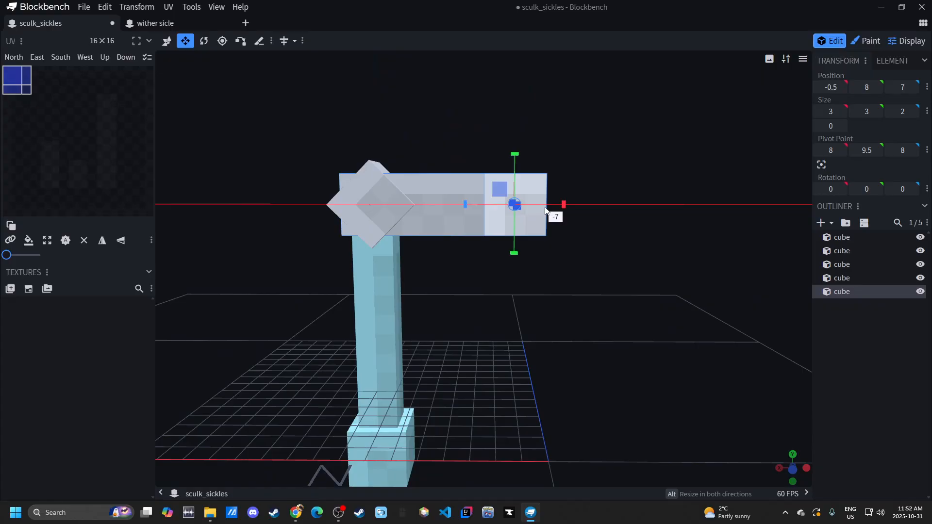
Step: Rotate the new blade cube 22.5 degrees about the Z axis so it angles downward
{"action": "key", "text": "r"}
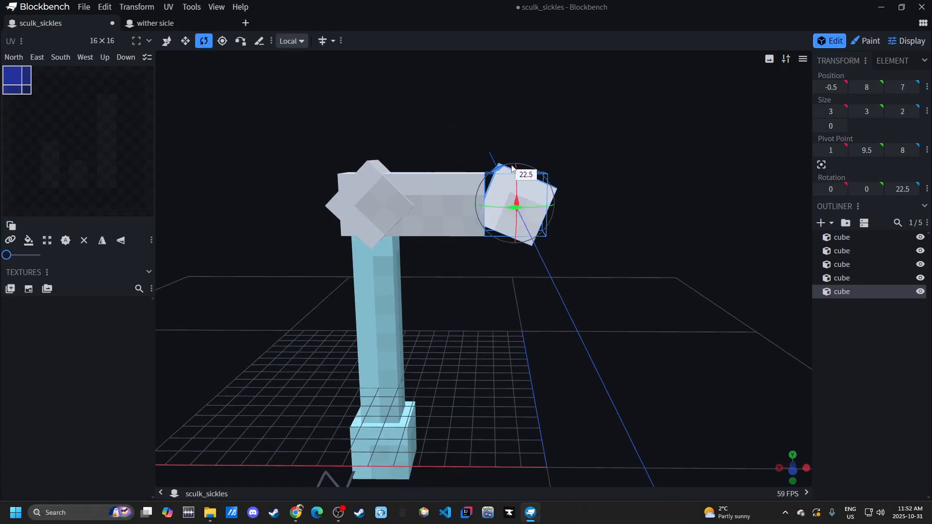
{"action": "left_click_drag", "start_coordinate": [512, 168], "coordinate": [514, 168]}
{"action": "left_click_drag", "start_coordinate": [621, 182], "coordinate": [619, 172]}
Step: Align the angled cube's upper corner with the end of the long head cube by moving it to 0.2, 7.55, 7
{"action": "key", "text": "v"}
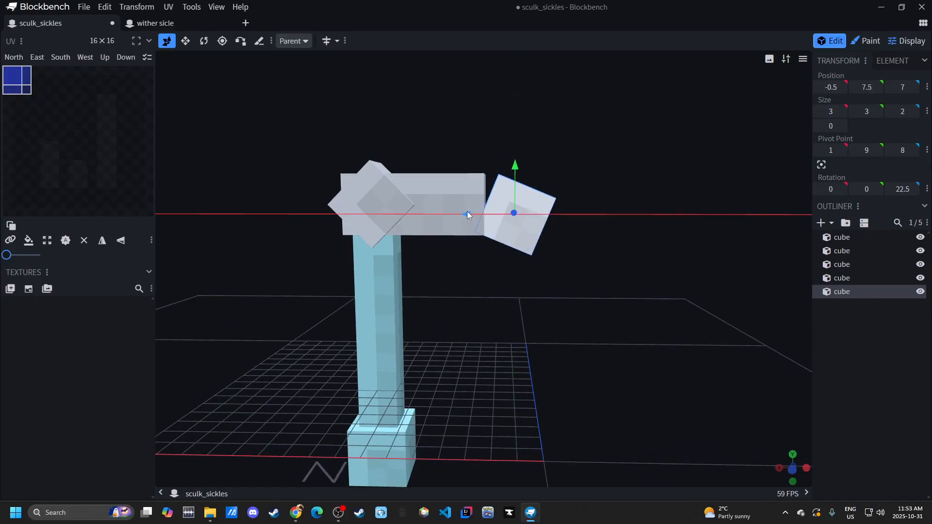
{"action": "scroll", "coordinate": [527, 179], "scroll_direction": "up", "scroll_amount": 8}
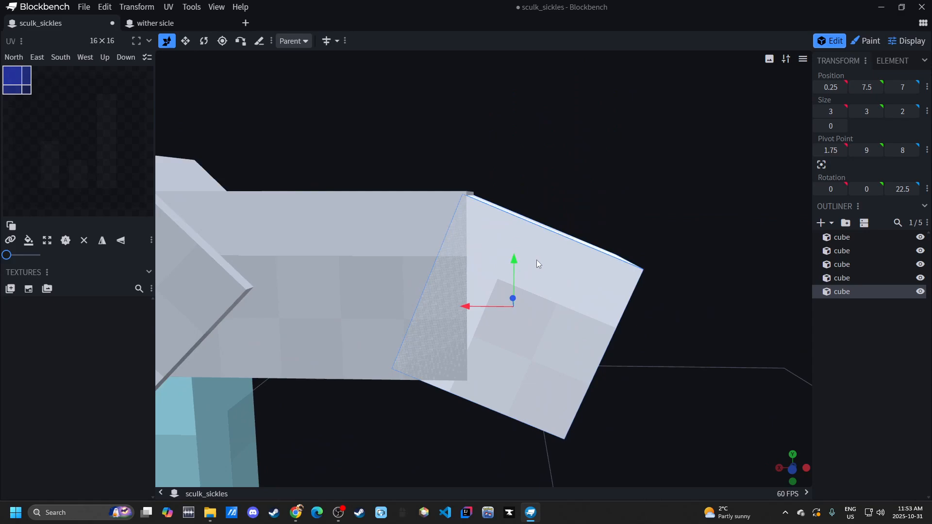
{"action": "scroll", "coordinate": [510, 285], "scroll_direction": "up", "scroll_amount": 4}
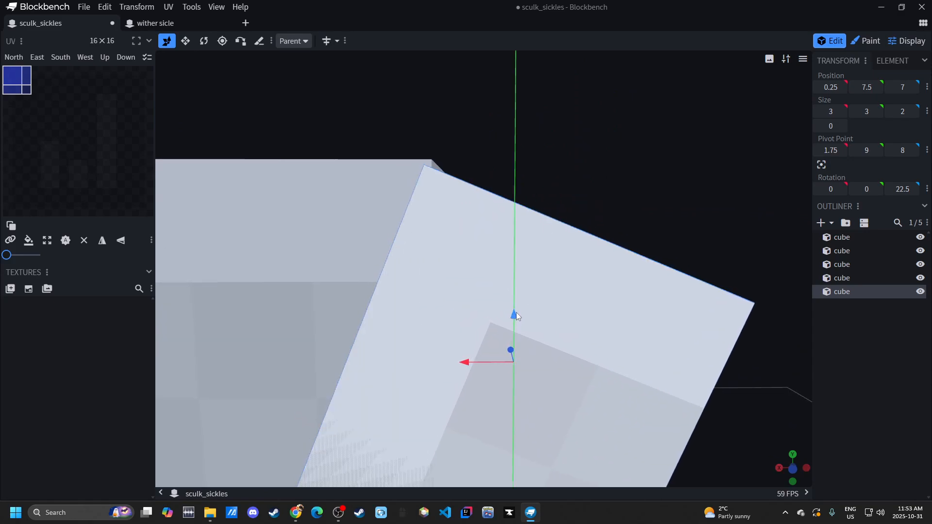
{"action": "left_click_drag", "start_coordinate": [516, 310], "coordinate": [516, 303], "text": "ctrl"}
{"action": "key", "text": "ctrl+z"}
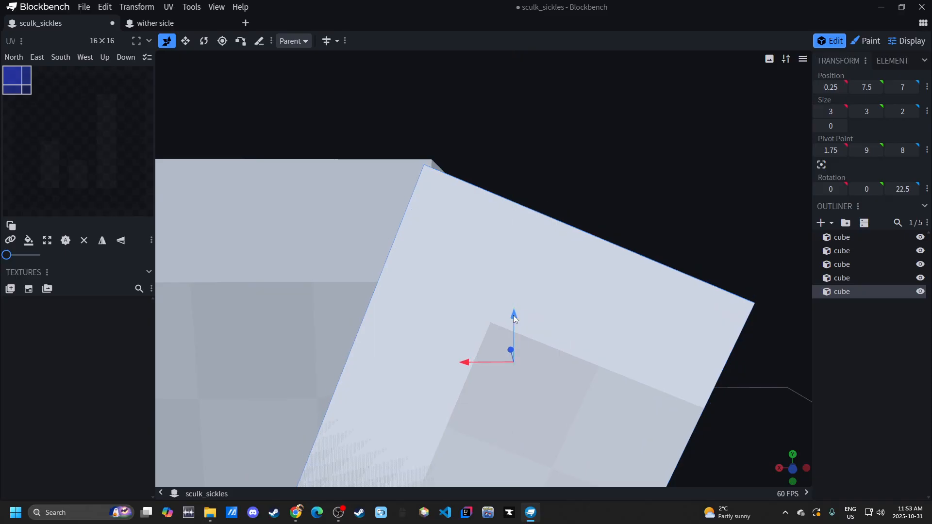
{"action": "left_click_drag", "start_coordinate": [470, 362], "coordinate": [475, 362]}
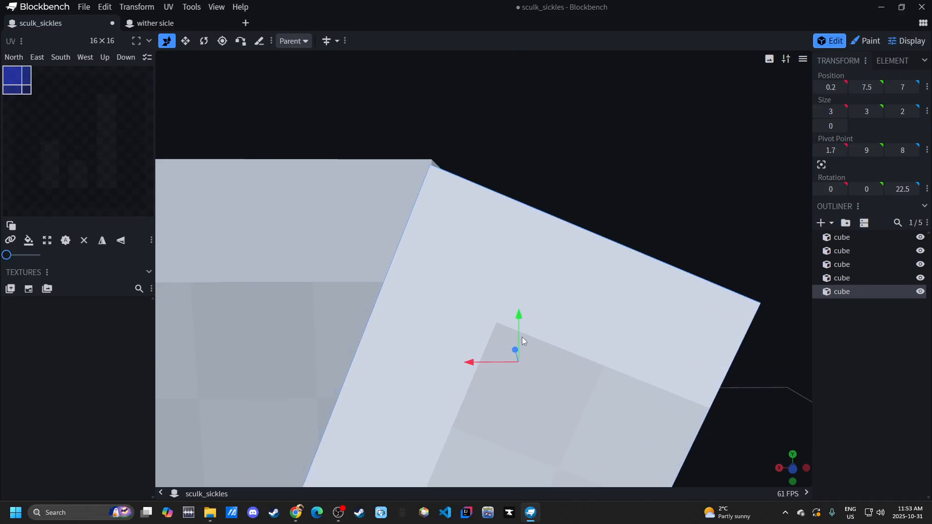
{"action": "left_click_drag", "start_coordinate": [522, 316], "coordinate": [517, 312], "text": "ctrl"}
{"action": "left_click_drag", "start_coordinate": [513, 249], "coordinate": [529, 177]}
{"action": "left_click_drag", "start_coordinate": [665, 183], "coordinate": [666, 200]}
Step: Deselect the angled cube and examine its joint with the long head cube, both close up and in overview
{"action": "left_click", "coordinate": [844, 345]}
{"action": "left_click_drag", "start_coordinate": [551, 148], "coordinate": [572, 152]}
{"action": "scroll", "coordinate": [480, 174], "scroll_direction": "up", "scroll_amount": 6}
{"action": "mouse_move", "coordinate": [476, 126]}
{"action": "left_mouse_down"}
{"action": "mouse_move", "coordinate": [552, 217]}
{"action": "mouse_move", "coordinate": [591, 202]}
{"action": "left_mouse_up"}
{"action": "scroll", "coordinate": [592, 202], "scroll_direction": "up", "scroll_amount": 1}
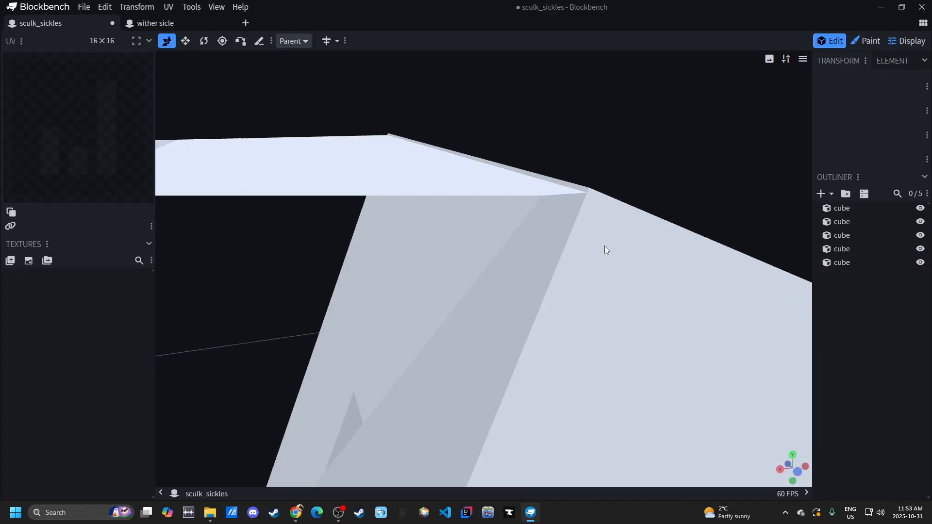
{"action": "scroll", "coordinate": [599, 256], "scroll_direction": "down", "scroll_amount": 10}
{"action": "scroll", "coordinate": [540, 301], "scroll_direction": "down", "scroll_amount": 6}
{"action": "left_click_drag", "start_coordinate": [590, 353], "coordinate": [512, 297]}
{"action": "scroll", "coordinate": [558, 339], "scroll_direction": "down", "scroll_amount": 10}
{"action": "scroll", "coordinate": [514, 299], "scroll_direction": "down", "scroll_amount": 3}
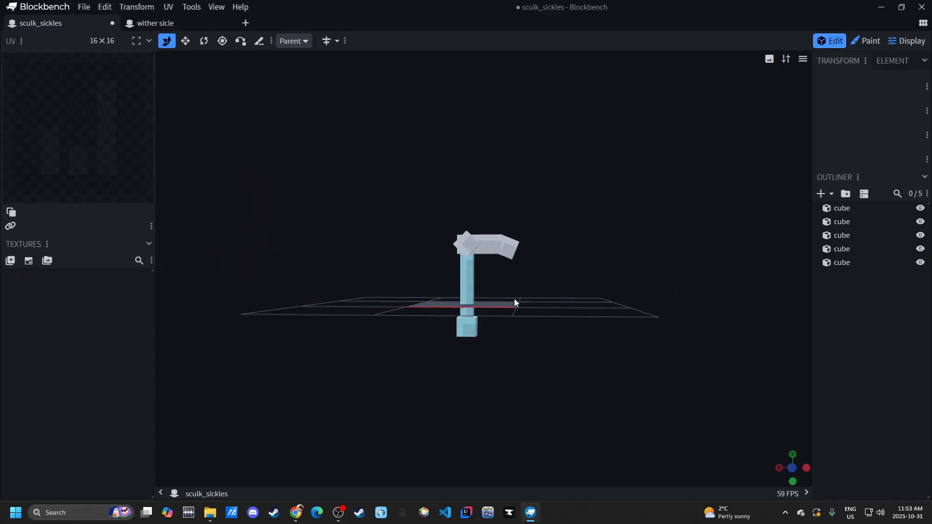
Step: Check the sickle in the player's hand in Display mode, and return to Edit mode to examine the blade from several angles
{"action": "left_click", "coordinate": [902, 40]}
{"action": "left_click_drag", "start_coordinate": [592, 229], "coordinate": [631, 369]}
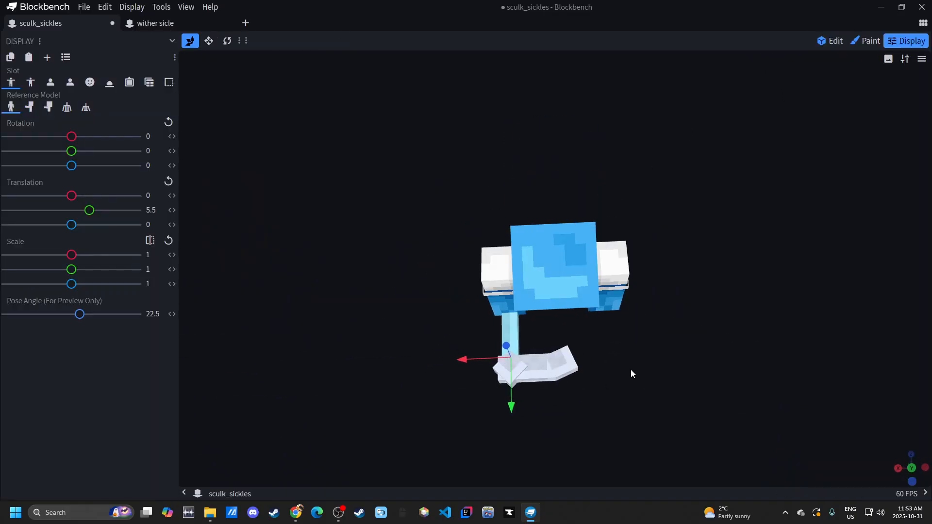
{"action": "left_click", "coordinate": [829, 42]}
{"action": "left_click_drag", "start_coordinate": [639, 291], "coordinate": [503, 254]}
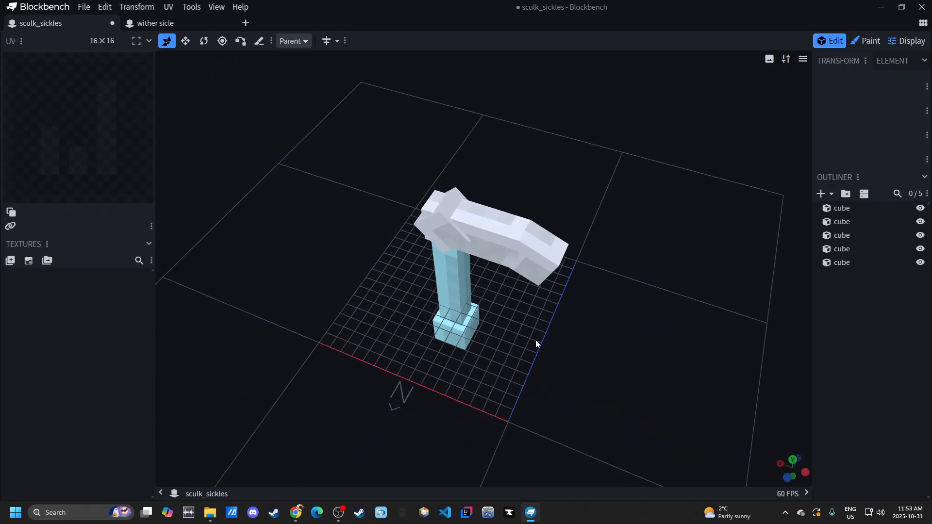
{"action": "left_click_drag", "start_coordinate": [536, 341], "coordinate": [624, 283]}
{"action": "left_click_drag", "start_coordinate": [716, 222], "coordinate": [467, 287]}
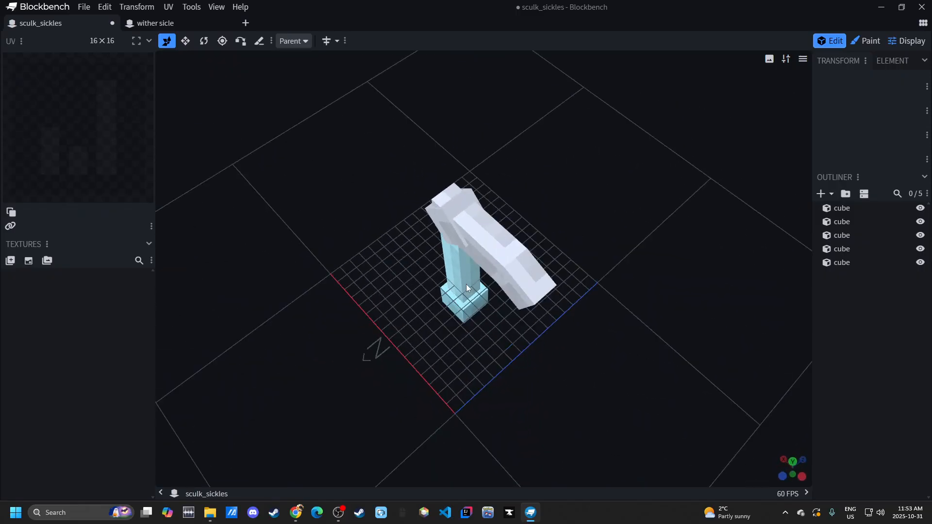
{"action": "left_click_drag", "start_coordinate": [438, 217], "coordinate": [571, 245]}
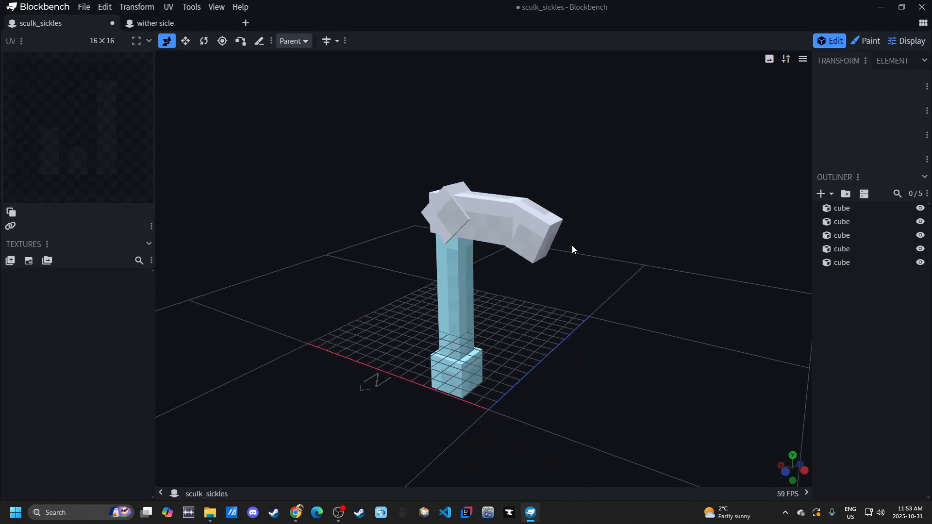
Step: In Display mode, set the third-person right-hand Y rotation to -90 and check how the player holds the sickle
{"action": "left_click", "coordinate": [906, 41]}
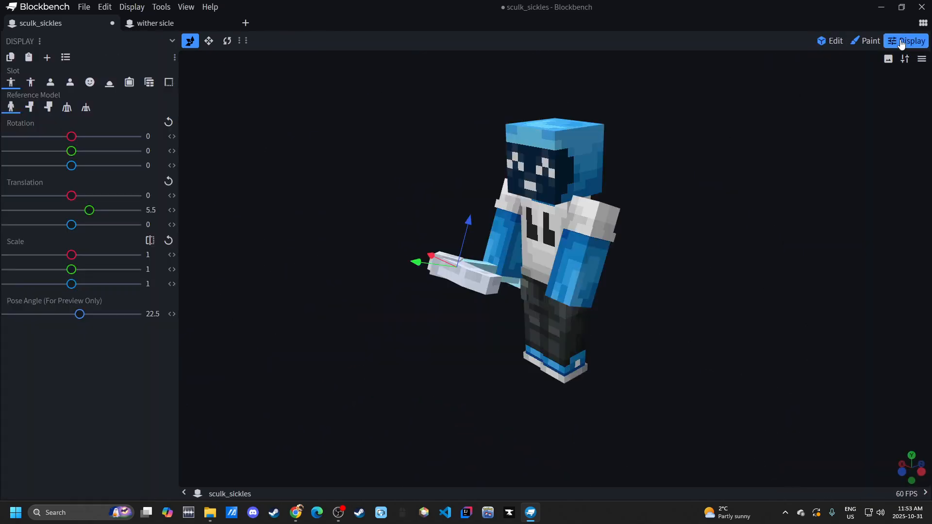
{"action": "scroll", "coordinate": [723, 223], "scroll_direction": "up", "scroll_amount": 5}
{"action": "scroll", "coordinate": [621, 361], "scroll_direction": "down", "scroll_amount": 4}
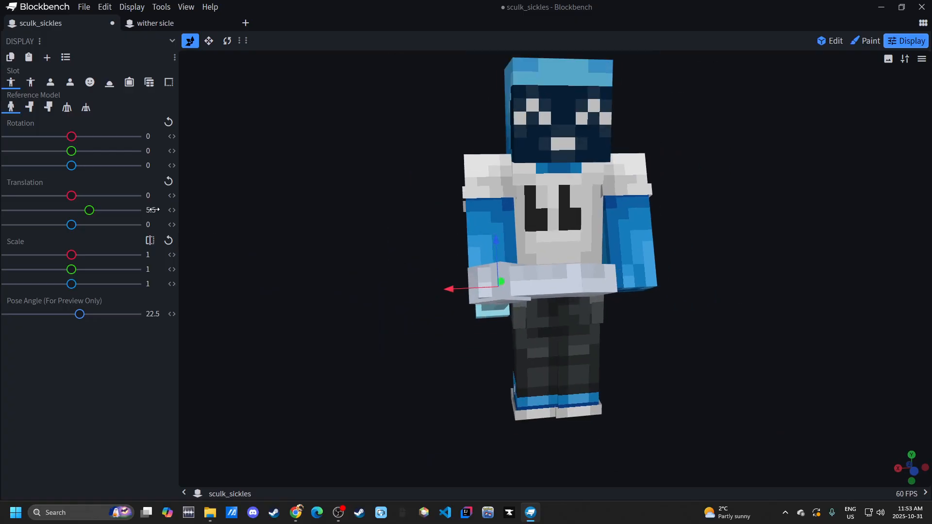
{"action": "left_click_drag", "start_coordinate": [87, 154], "coordinate": [44, 155]}
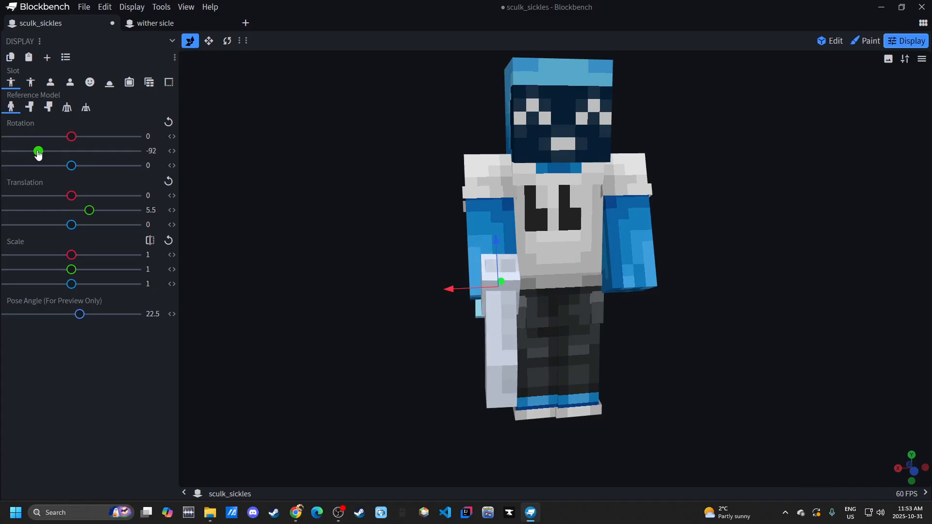
{"action": "left_click_drag", "start_coordinate": [234, 234], "coordinate": [608, 313]}
{"action": "scroll", "coordinate": [601, 320], "scroll_direction": "up", "scroll_amount": 6}
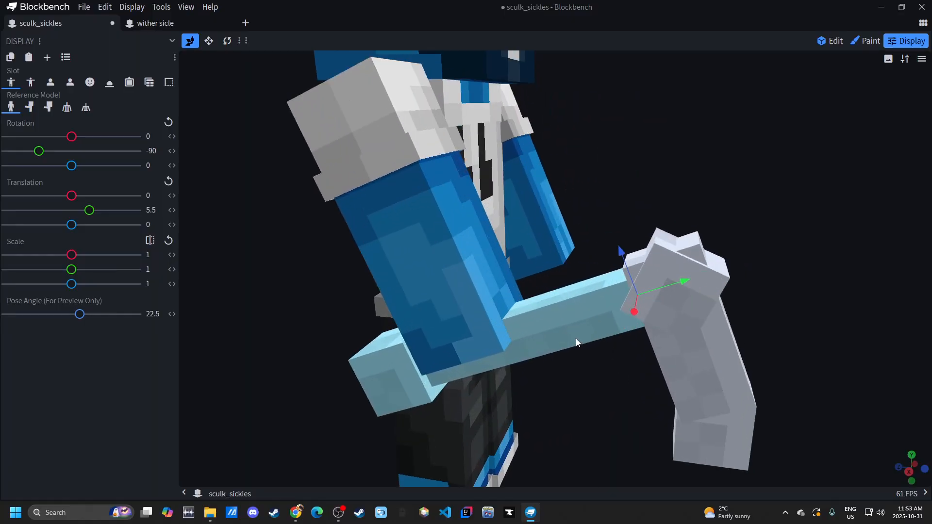
{"action": "scroll", "coordinate": [612, 323], "scroll_direction": "down", "scroll_amount": 3}
{"action": "left_click_drag", "start_coordinate": [625, 329], "coordinate": [629, 301]}
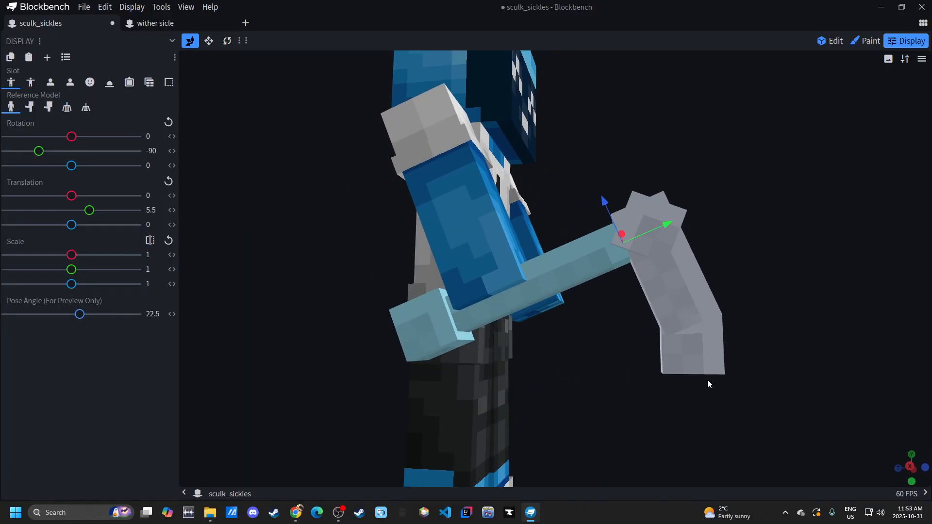
{"action": "left_click_drag", "start_coordinate": [716, 384], "coordinate": [674, 381]}
{"action": "scroll", "coordinate": [709, 359], "scroll_direction": "down", "scroll_amount": 3}
Step: Back in Edit mode, duplicate the angled blade cube, shorten the copy to 2 units and place it farther along at -0.6858, 6.976, 7
{"action": "left_click", "coordinate": [833, 42]}
{"action": "scroll", "coordinate": [631, 194], "scroll_direction": "up", "scroll_amount": 4}
{"action": "left_click", "coordinate": [605, 208]}
{"action": "mouse_move", "coordinate": [647, 253]}
{"action": "left_mouse_down"}
{"action": "mouse_move", "coordinate": [642, 259]}
{"action": "mouse_move", "coordinate": [648, 243]}
{"action": "left_mouse_up"}
{"action": "key", "text": "ctrl+d"}
{"action": "key", "text": "s"}
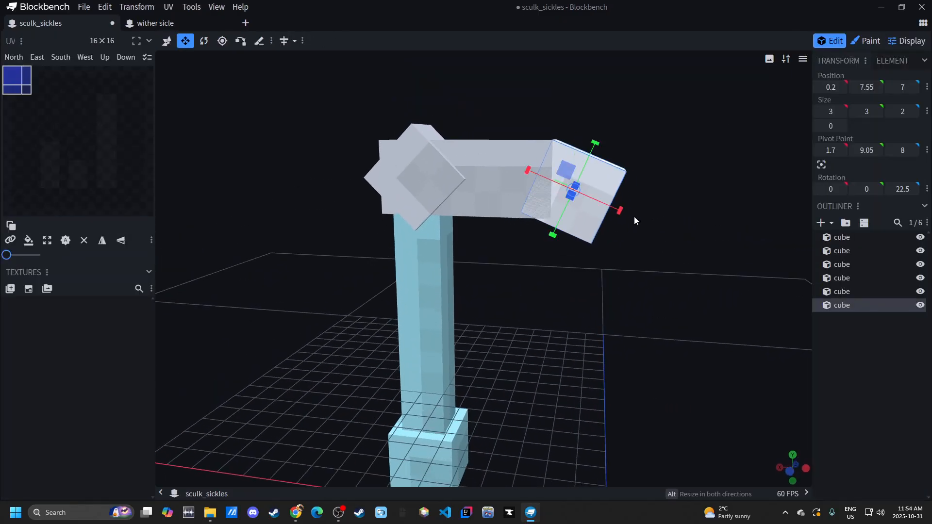
{"action": "left_click_drag", "start_coordinate": [550, 186], "coordinate": [555, 187]}
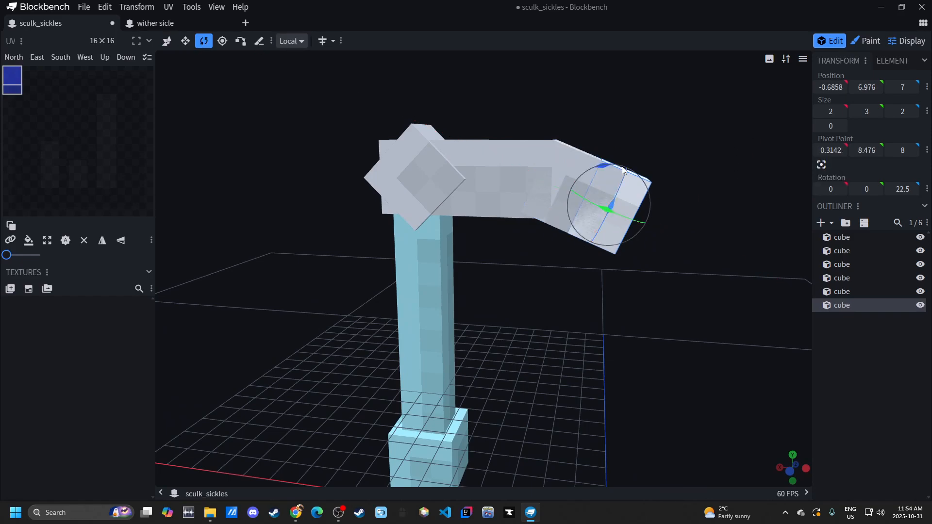
Step: Reset the tip cube's Z rotation to 0 and align it with the angled cube's end at -0.2608, 6.851, 7
{"action": "left_click_drag", "start_coordinate": [590, 165], "coordinate": [591, 165]}
{"action": "left_click_drag", "start_coordinate": [591, 165], "coordinate": [586, 167]}
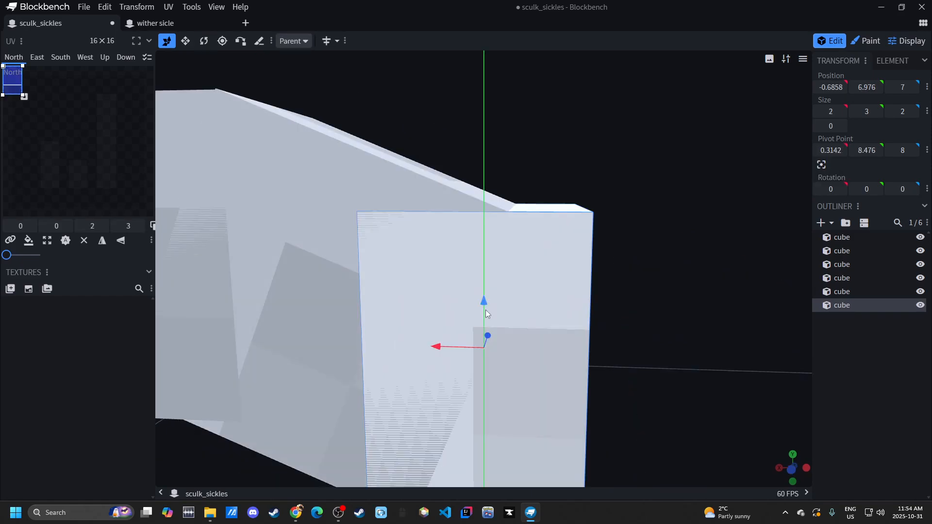
{"action": "left_click_drag", "start_coordinate": [485, 309], "coordinate": [481, 321]}
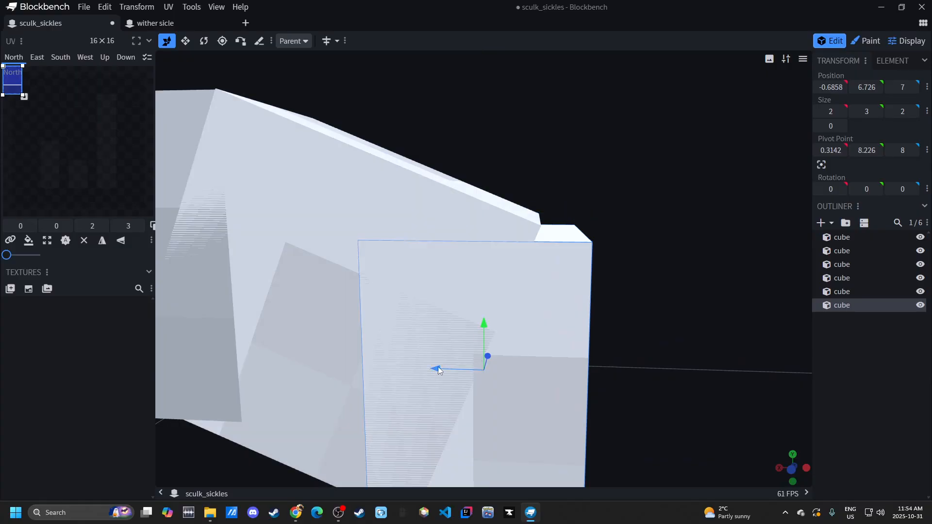
{"action": "left_click_drag", "start_coordinate": [440, 369], "coordinate": [402, 377]}
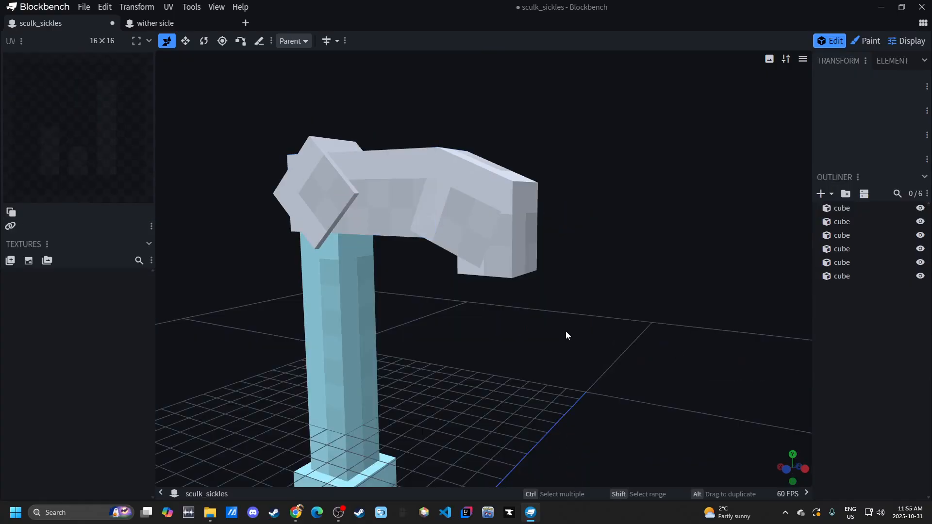
Step: Select the three blade cubes together, thin them to a depth of 1 and centre them on the handle at Z position 7.5
{"action": "left_click_drag", "start_coordinate": [566, 333], "coordinate": [536, 258]}
{"action": "scroll", "coordinate": [548, 240], "scroll_direction": "up", "scroll_amount": 5}
{"action": "left_click", "coordinate": [548, 240]}
{"action": "scroll", "coordinate": [548, 240], "scroll_direction": "down", "scroll_amount": 4}
{"action": "left_click_drag", "start_coordinate": [575, 339], "coordinate": [565, 251]}
{"action": "left_click_drag", "start_coordinate": [532, 327], "coordinate": [535, 381]}
{"action": "left_click", "coordinate": [438, 165], "text": "ctrl"}
{"action": "left_click", "coordinate": [407, 165], "text": "ctrl"}
{"action": "left_click_drag", "start_coordinate": [578, 240], "coordinate": [475, 296]}
{"action": "key", "text": "s"}
{"action": "left_click_drag", "start_coordinate": [510, 240], "coordinate": [507, 218]}
{"action": "mouse_move", "coordinate": [495, 176]}
{"action": "left_mouse_down"}
{"action": "mouse_move", "coordinate": [589, 163]}
{"action": "mouse_move", "coordinate": [485, 184]}
{"action": "left_mouse_up"}
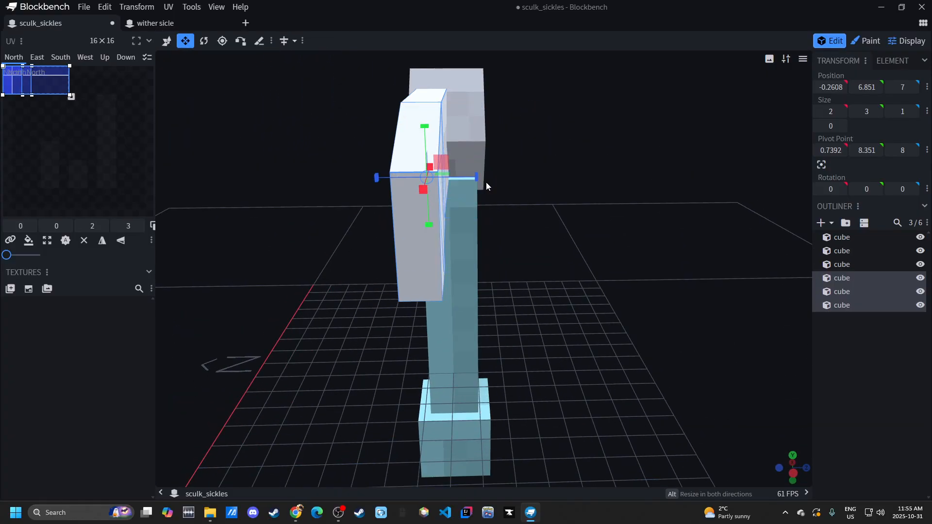
{"action": "left_click_drag", "start_coordinate": [507, 198], "coordinate": [772, 354]}
{"action": "left_click", "coordinate": [772, 353]}
Step: Move the tip cube outward and down to -1.2608, 5.851, 7.5, and lengthen the angled blade cube toward it
{"action": "left_click_drag", "start_coordinate": [595, 348], "coordinate": [519, 318]}
{"action": "left_click", "coordinate": [484, 233]}
{"action": "left_click_drag", "start_coordinate": [484, 229], "coordinate": [530, 260]}
{"action": "left_click", "coordinate": [531, 260]}
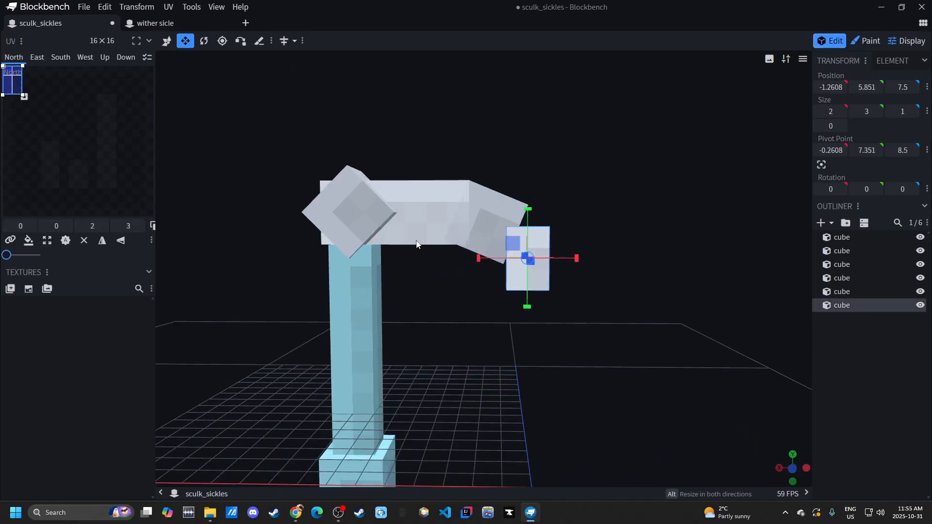
{"action": "left_click", "coordinate": [480, 224]}
{"action": "left_click", "coordinate": [533, 257]}
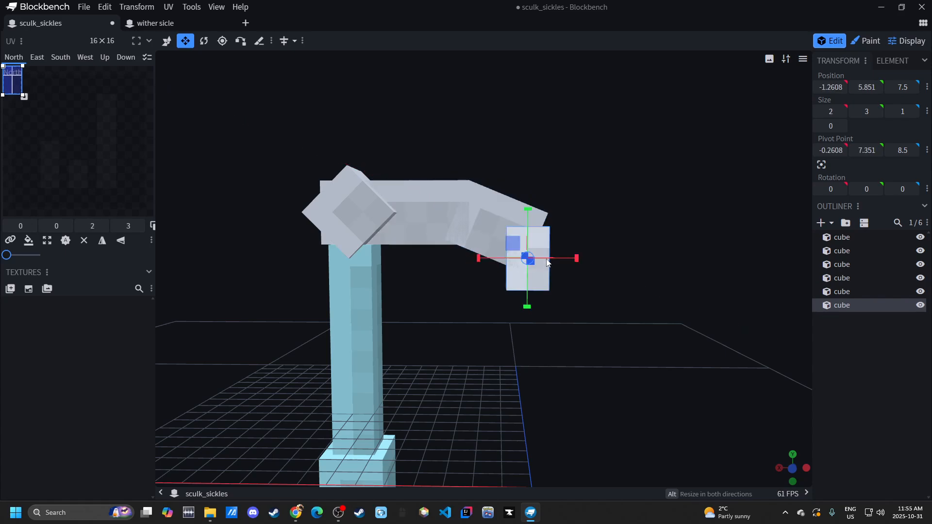
Step: Extend the tip cube upward to a height of 3.65 so its top meets the angled cube's outer corner
{"action": "scroll", "coordinate": [538, 203], "scroll_direction": "up", "scroll_amount": 5}
{"action": "scroll", "coordinate": [588, 229], "scroll_direction": "up", "scroll_amount": 5}
{"action": "right_click_drag", "start_coordinate": [653, 194], "coordinate": [543, 268]}
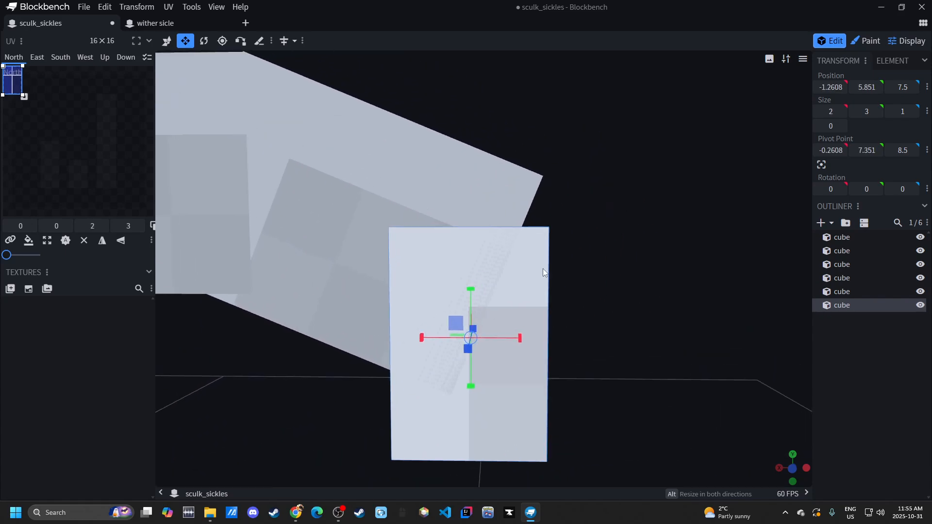
{"action": "left_click_drag", "start_coordinate": [471, 290], "coordinate": [477, 222]}
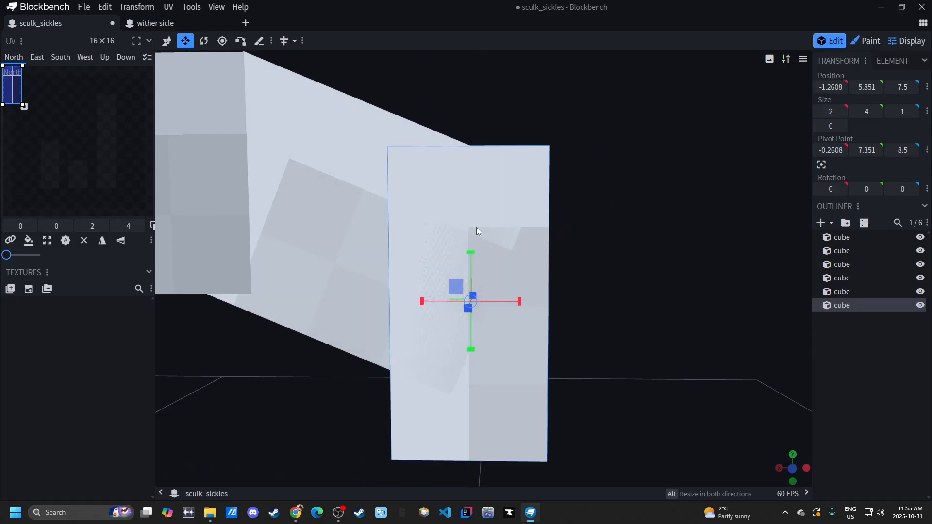
{"action": "left_click_drag", "start_coordinate": [472, 265], "coordinate": [466, 278]}
{"action": "left_click_drag", "start_coordinate": [470, 270], "coordinate": [471, 271]}
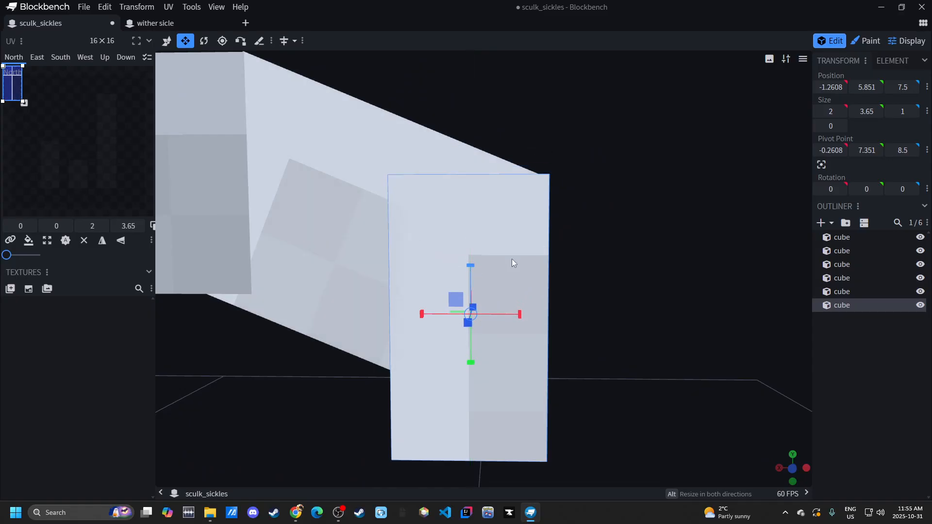
{"action": "right_click_drag", "start_coordinate": [648, 200], "coordinate": [595, 259]}
{"action": "left_click_drag", "start_coordinate": [595, 259], "coordinate": [544, 270]}
Step: Inspect the tip joint up close, deselect the tip cube and examine the whole blade from several sides
{"action": "scroll", "coordinate": [509, 278], "scroll_direction": "down", "scroll_amount": 5}
{"action": "scroll", "coordinate": [490, 306], "scroll_direction": "up", "scroll_amount": 6}
{"action": "right_click_drag", "start_coordinate": [496, 311], "coordinate": [677, 333]}
{"action": "left_click_drag", "start_coordinate": [676, 333], "coordinate": [533, 356]}
{"action": "key", "text": "p"}
{"action": "left_click_drag", "start_coordinate": [578, 311], "coordinate": [578, 315]}
{"action": "left_click", "coordinate": [830, 378]}
{"action": "scroll", "coordinate": [681, 345], "scroll_direction": "down", "scroll_amount": 5}
{"action": "left_click_drag", "start_coordinate": [680, 345], "coordinate": [577, 335]}
{"action": "scroll", "coordinate": [642, 338], "scroll_direction": "up", "scroll_amount": 6}
{"action": "scroll", "coordinate": [677, 358], "scroll_direction": "down", "scroll_amount": 6}
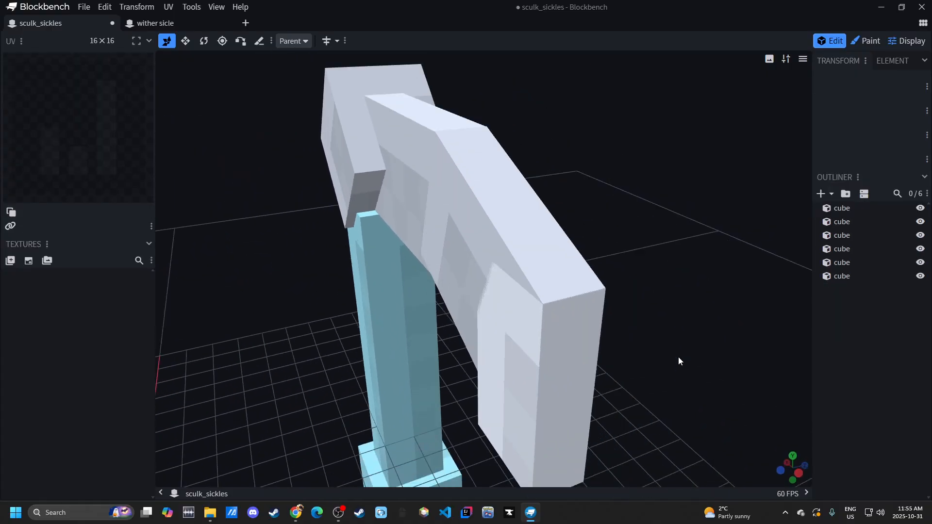
{"action": "scroll", "coordinate": [335, 231], "scroll_direction": "up", "scroll_amount": 1}
{"action": "scroll", "coordinate": [335, 231], "scroll_direction": "down", "scroll_amount": 3}
{"action": "left_click_drag", "start_coordinate": [386, 226], "coordinate": [255, 283]}
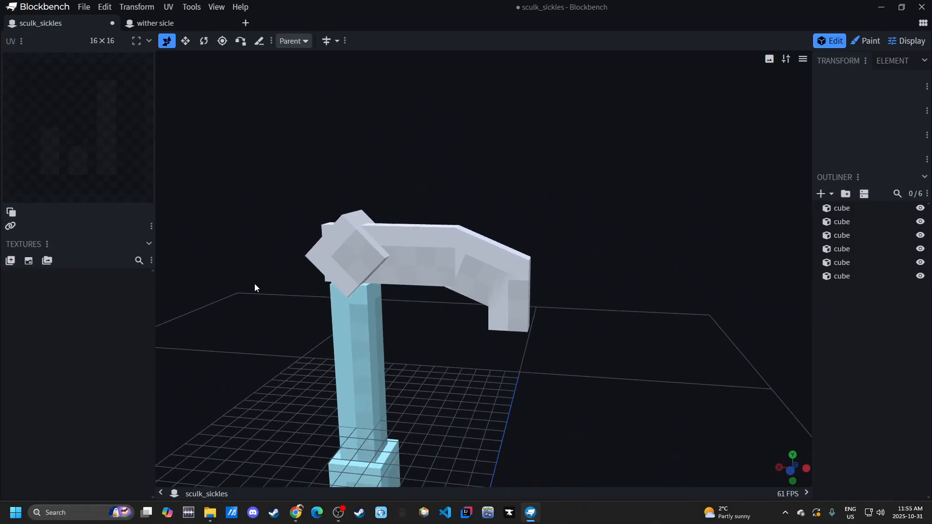
Step: Examine the blade and head joints from several sides, highlighting all six cubes together to check their outlines
{"action": "scroll", "coordinate": [255, 256], "scroll_direction": "up", "scroll_amount": 5}
{"action": "left_click_drag", "start_coordinate": [453, 319], "coordinate": [383, 289]}
{"action": "scroll", "coordinate": [363, 310], "scroll_direction": "down", "scroll_amount": 2}
{"action": "scroll", "coordinate": [364, 304], "scroll_direction": "up", "scroll_amount": 4}
{"action": "scroll", "coordinate": [279, 263], "scroll_direction": "up", "scroll_amount": 3}
{"action": "scroll", "coordinate": [274, 266], "scroll_direction": "down", "scroll_amount": 2}
{"action": "left_click_drag", "start_coordinate": [271, 268], "coordinate": [515, 267]}
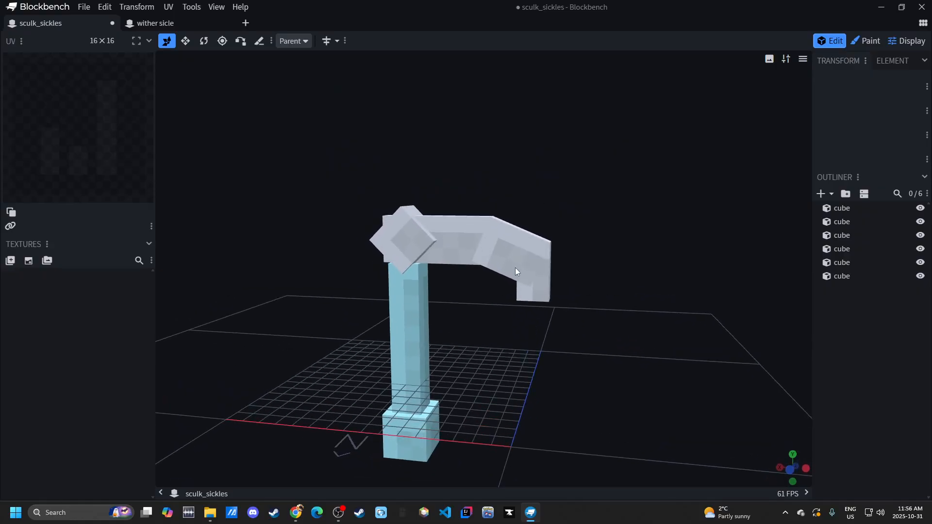
{"action": "left_click_drag", "start_coordinate": [300, 161], "coordinate": [601, 415]}
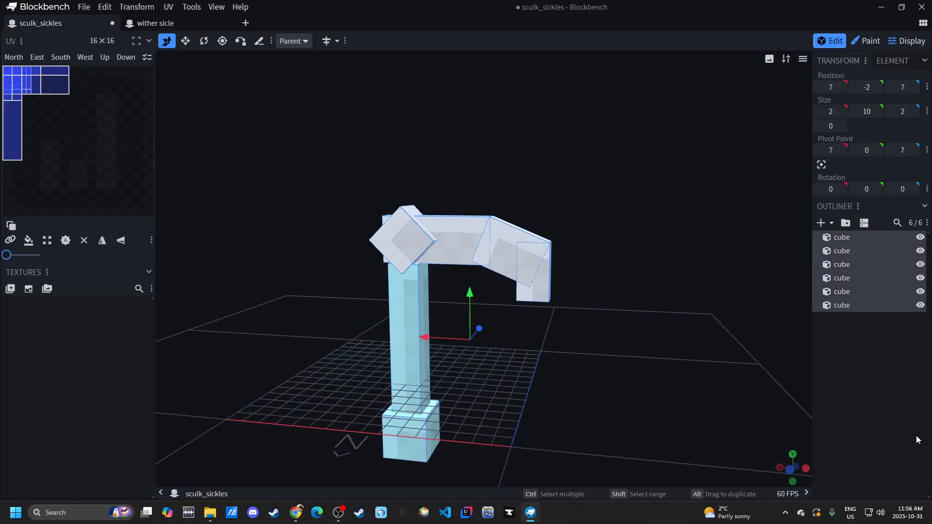
{"action": "left_click", "coordinate": [508, 336]}
{"action": "left_click_drag", "start_coordinate": [266, 158], "coordinate": [650, 432], "text": "ctrl"}
{"action": "left_click", "coordinate": [745, 360]}
{"action": "scroll", "coordinate": [466, 388], "scroll_direction": "up", "scroll_amount": 3}
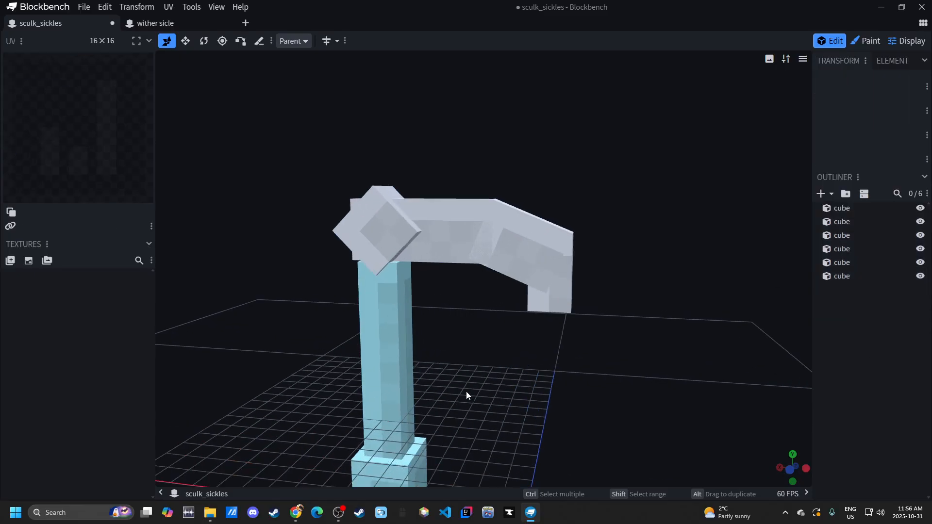
Step: Compare the back of the sickle head with the wither sicle reference model and return to the sculk_sickles model
{"action": "left_click_drag", "start_coordinate": [506, 375], "coordinate": [510, 252]}
{"action": "scroll", "coordinate": [432, 339], "scroll_direction": "up", "scroll_amount": 4}
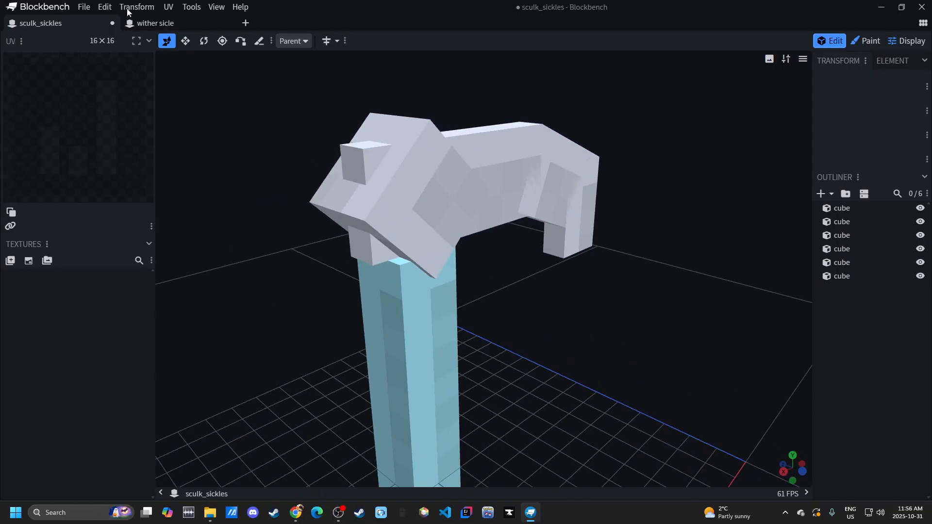
{"action": "left_click", "coordinate": [155, 23]}
{"action": "left_click_drag", "start_coordinate": [525, 212], "coordinate": [467, 241]}
{"action": "left_click", "coordinate": [39, 23]}
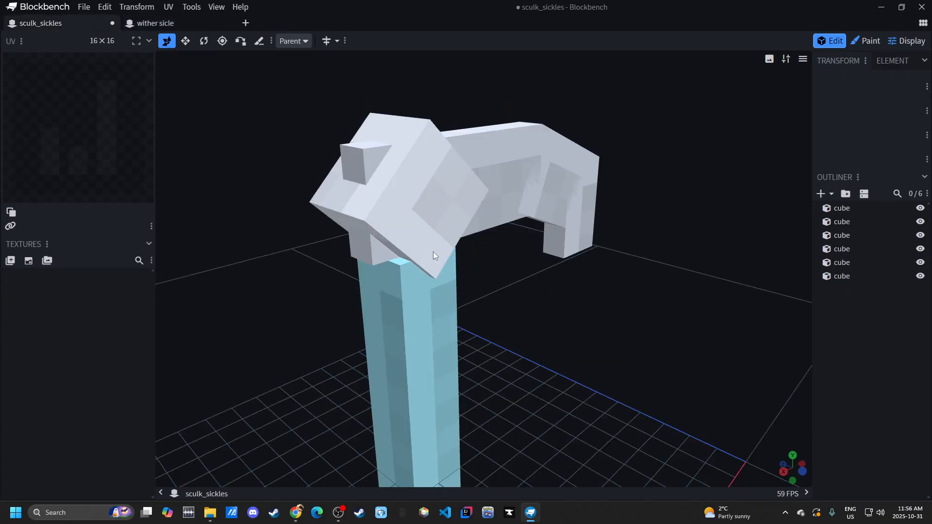
Step: Duplicate the diagonal head cube and shape the copy into a 5 × 1 × 2.5 prong at position 6.5, 11, 6.75 behind the head
{"action": "left_click", "coordinate": [419, 251]}
{"action": "left_click_drag", "start_coordinate": [520, 261], "coordinate": [362, 150]}
{"action": "left_click_drag", "start_coordinate": [587, 270], "coordinate": [550, 308]}
{"action": "key", "text": "ctrl+d"}
{"action": "key", "text": "v"}
{"action": "left_click_drag", "start_coordinate": [373, 184], "coordinate": [262, 242]}
{"action": "scroll", "coordinate": [540, 299], "scroll_direction": "down", "scroll_amount": 5}
{"action": "right_click_drag", "start_coordinate": [542, 300], "coordinate": [518, 225]}
{"action": "right_click_drag", "start_coordinate": [511, 260], "coordinate": [507, 235]}
{"action": "left_click_drag", "start_coordinate": [507, 235], "coordinate": [526, 258]}
Step: Duplicate the prong, recentre its pivot, rotate the copy to 22.5 degrees and place it below at 9.6213, 5.7071, 6.75
{"action": "key", "text": "ctrl+d"}
{"action": "key", "text": "r"}
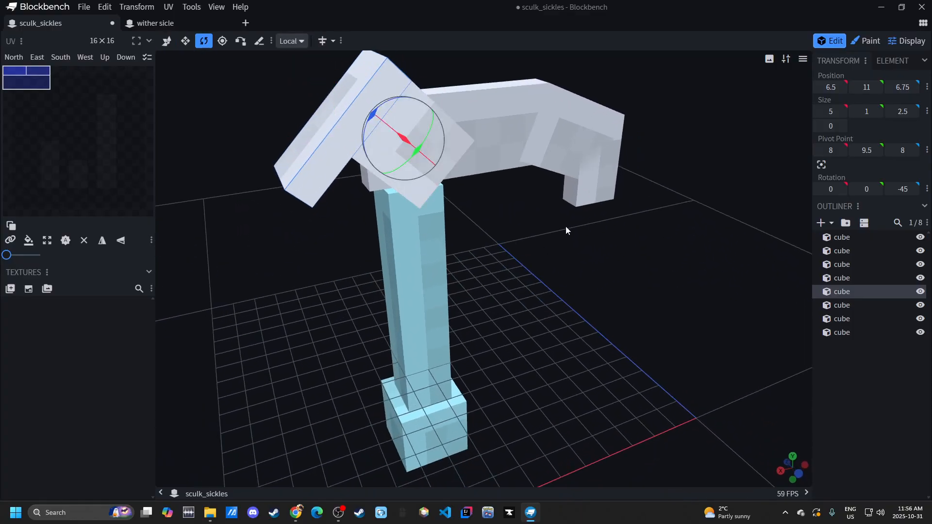
{"action": "left_click_drag", "start_coordinate": [566, 225], "coordinate": [688, 171]}
{"action": "left_click", "coordinate": [819, 165]}
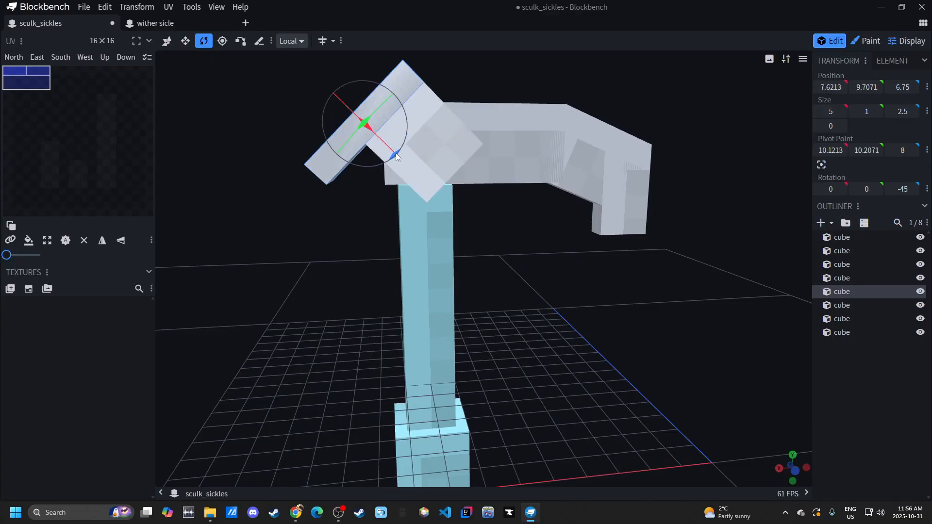
{"action": "left_click_drag", "start_coordinate": [395, 153], "coordinate": [397, 209]}
{"action": "scroll", "coordinate": [533, 291], "scroll_direction": "up", "scroll_amount": 3}
{"action": "key", "text": "v"}
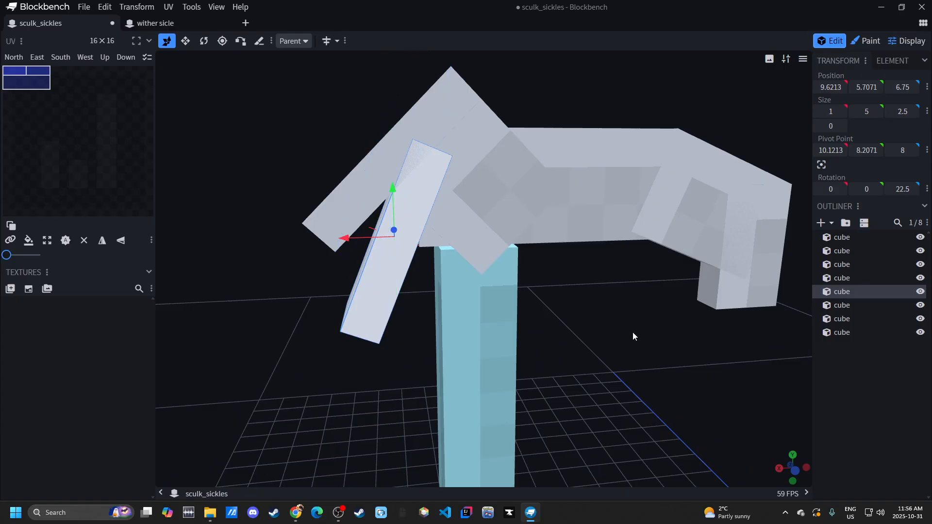
{"action": "scroll", "coordinate": [631, 344], "scroll_direction": "down", "scroll_amount": 2}
{"action": "right_click_drag", "start_coordinate": [619, 327], "coordinate": [577, 344]}
{"action": "left_click", "coordinate": [835, 382]}
{"action": "scroll", "coordinate": [570, 308], "scroll_direction": "down", "scroll_amount": 5}
Step: Duplicate the 45-degree prong again, recentre the copy's pivot, rotate it to -22.5 degrees and move it to 8.6213, 10.7071, 6.75 above the others
{"action": "left_click", "coordinate": [388, 196]}
{"action": "scroll", "coordinate": [587, 290], "scroll_direction": "up", "scroll_amount": 5}
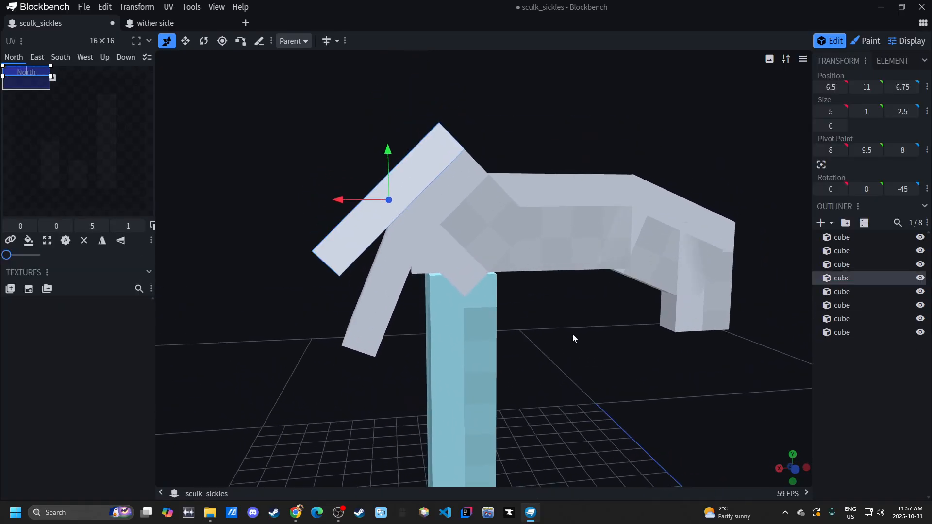
{"action": "key", "text": "ctrl+d"}
{"action": "left_click_drag", "start_coordinate": [572, 334], "coordinate": [575, 356]}
{"action": "key", "text": "r"}
{"action": "left_click", "coordinate": [821, 164]}
{"action": "left_click_drag", "start_coordinate": [400, 157], "coordinate": [375, 121]}
{"action": "key", "text": "v"}
{"action": "left_click_drag", "start_coordinate": [343, 160], "coordinate": [319, 164]}
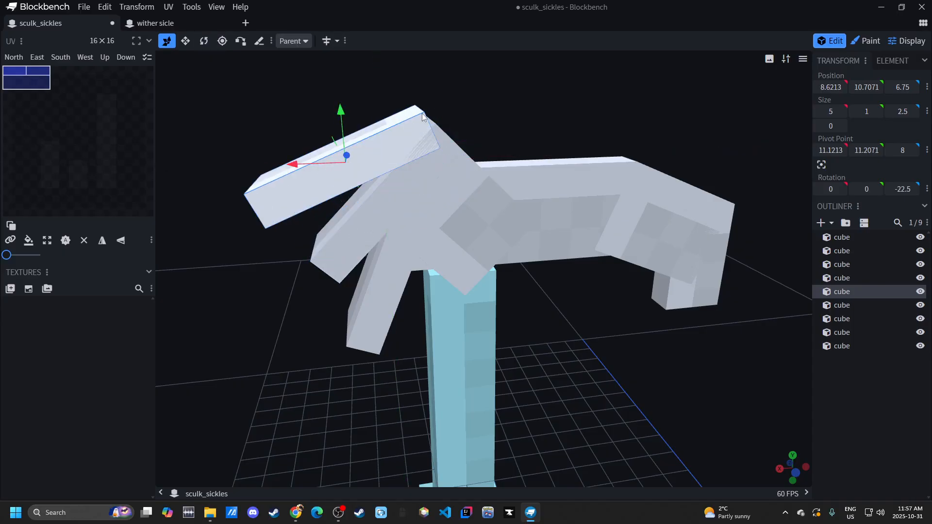
Step: Nudge the upper prong inward and down in fine increments until its end lines up with the head's top corner
{"action": "scroll", "coordinate": [522, 224], "scroll_direction": "up", "scroll_amount": 5}
{"action": "right_click_drag", "start_coordinate": [525, 240], "coordinate": [521, 335]}
{"action": "left_click_drag", "start_coordinate": [214, 182], "coordinate": [216, 202]}
{"action": "scroll", "coordinate": [233, 242], "scroll_direction": "down", "scroll_amount": 3}
{"action": "left_click_drag", "start_coordinate": [240, 261], "coordinate": [254, 262]}
{"action": "scroll", "coordinate": [487, 186], "scroll_direction": "up", "scroll_amount": 2}
{"action": "left_click_drag", "start_coordinate": [486, 183], "coordinate": [455, 182]}
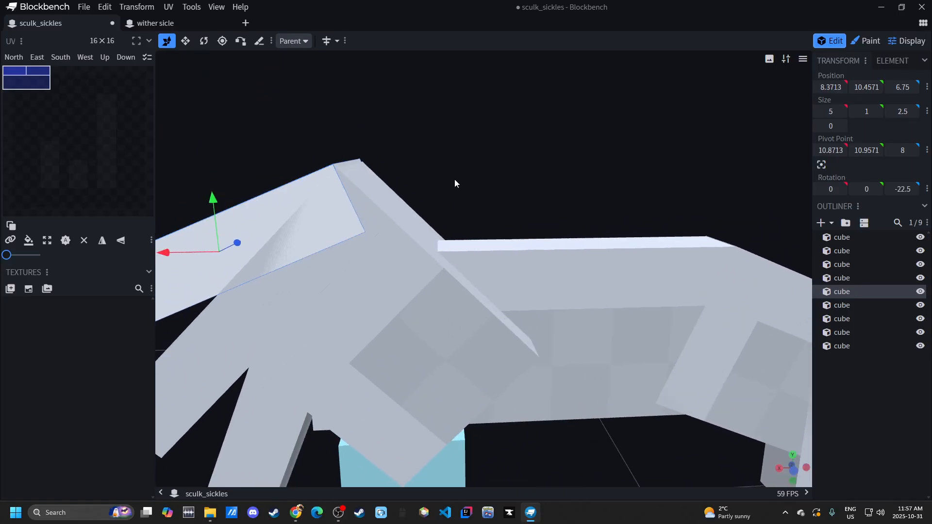
{"action": "right_click_drag", "start_coordinate": [456, 182], "coordinate": [499, 182]}
{"action": "left_click_drag", "start_coordinate": [255, 208], "coordinate": [257, 216]}
{"action": "left_click_drag", "start_coordinate": [459, 137], "coordinate": [561, 185]}
{"action": "left_click", "coordinate": [866, 371]}
{"action": "scroll", "coordinate": [564, 141], "scroll_direction": "down", "scroll_amount": 6}
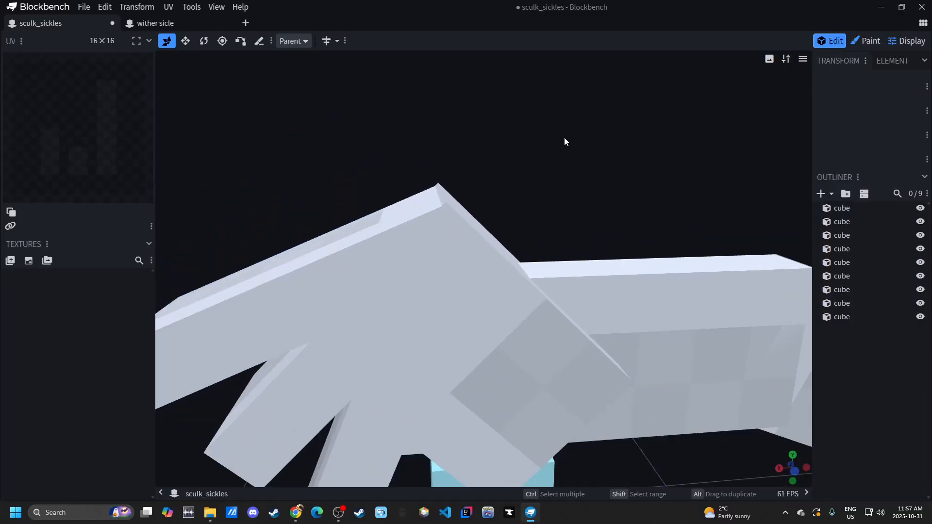
Step: Lengthen the middle prong outward so the three prongs fan out evenly behind the head
{"action": "left_click_drag", "start_coordinate": [573, 222], "coordinate": [539, 252]}
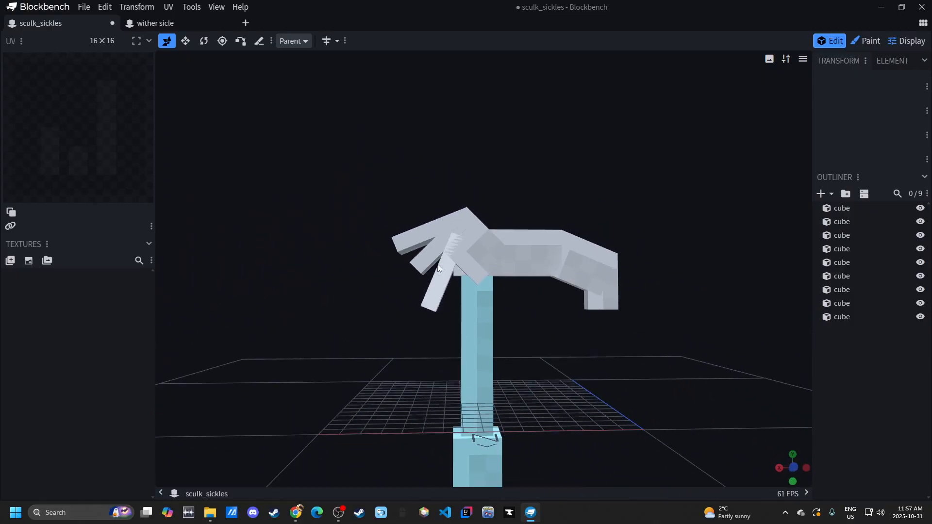
{"action": "scroll", "coordinate": [424, 257], "scroll_direction": "up", "scroll_amount": 3}
{"action": "left_click", "coordinate": [404, 255]}
{"action": "key", "text": "v"}
{"action": "left_click_drag", "start_coordinate": [400, 266], "coordinate": [376, 287]}
{"action": "left_click", "coordinate": [816, 403]}
{"action": "scroll", "coordinate": [662, 390], "scroll_direction": "down", "scroll_amount": 6}
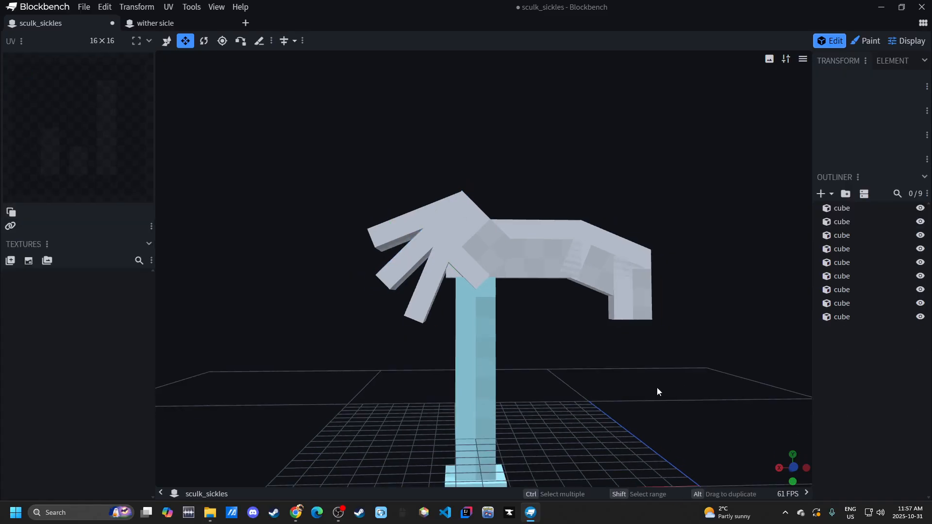
Step: Duplicate the horizontal blade cube and shrink the copy to a 4 × 1 × 1 ridge on top of the blade at 5.5, 11, 7.5
{"action": "left_click_drag", "start_coordinate": [520, 335], "coordinate": [516, 341]}
{"action": "scroll", "coordinate": [491, 257], "scroll_direction": "up", "scroll_amount": 5}
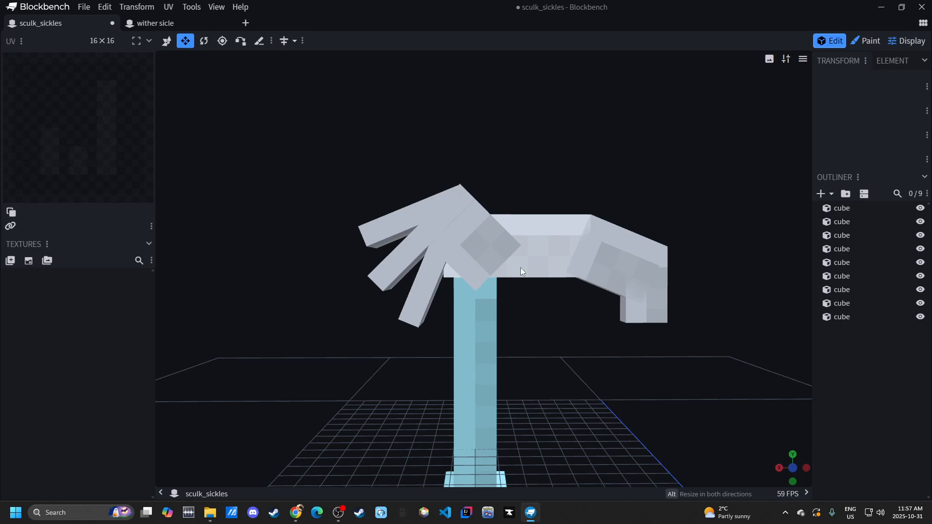
{"action": "left_click_drag", "start_coordinate": [519, 250], "coordinate": [519, 275]}
{"action": "mouse_move", "coordinate": [560, 365]}
{"action": "left_mouse_down"}
{"action": "mouse_move", "coordinate": [479, 397]}
{"action": "mouse_move", "coordinate": [531, 344]}
{"action": "mouse_move", "coordinate": [549, 380]}
{"action": "mouse_move", "coordinate": [505, 217]}
{"action": "mouse_move", "coordinate": [572, 362]}
{"action": "left_mouse_up"}
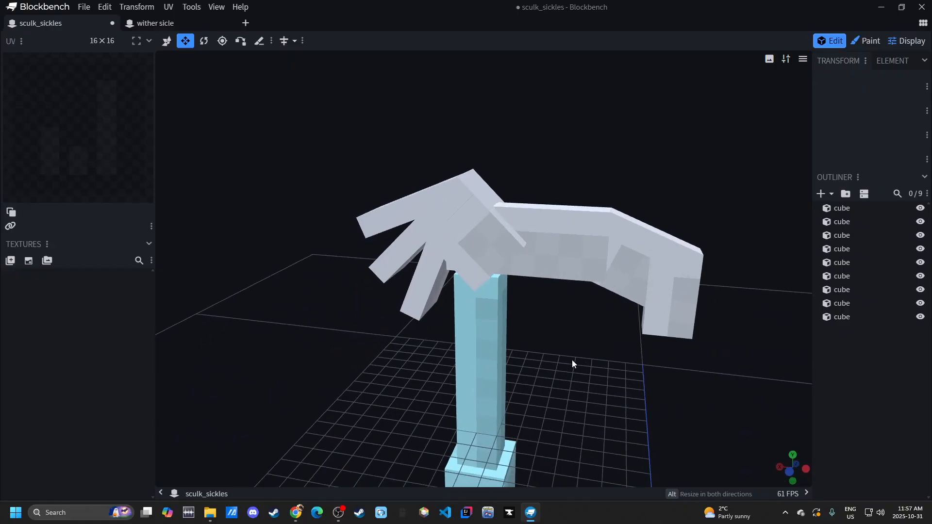
{"action": "scroll", "coordinate": [542, 257], "scroll_direction": "up", "scroll_amount": 3}
{"action": "right_click_drag", "start_coordinate": [543, 256], "coordinate": [529, 316]}
{"action": "left_click", "coordinate": [551, 341]}
{"action": "scroll", "coordinate": [570, 406], "scroll_direction": "up", "scroll_amount": 5}
{"action": "left_click_drag", "start_coordinate": [578, 406], "coordinate": [592, 399]}
{"action": "key", "text": "ctrl+d"}
{"action": "left_click_drag", "start_coordinate": [524, 253], "coordinate": [525, 213]}
{"action": "left_click_drag", "start_coordinate": [571, 280], "coordinate": [510, 272]}
{"action": "left_click_drag", "start_coordinate": [461, 313], "coordinate": [473, 226]}
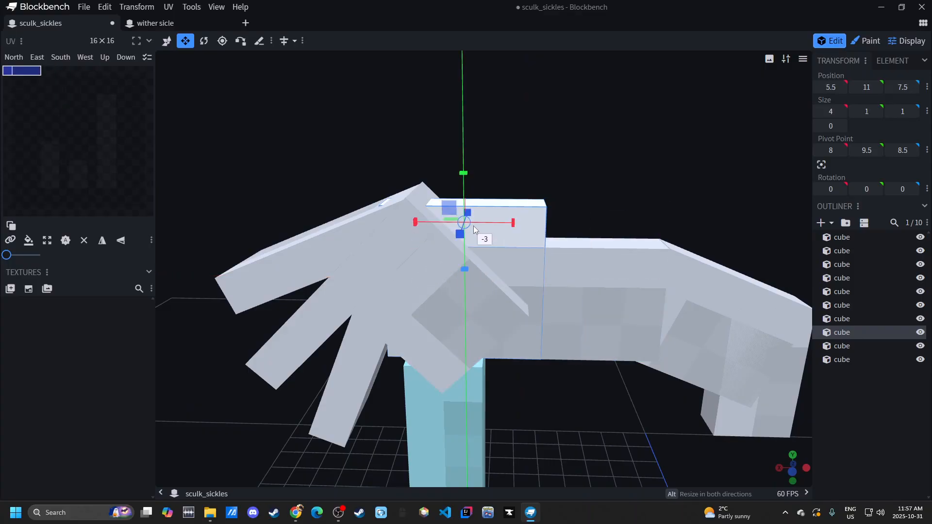
{"action": "left_click", "coordinate": [644, 394]}
Step: Duplicate the horizontal blade cube again and flatten the copy to a depth of 0 at Z position 8
{"action": "scroll", "coordinate": [631, 396], "scroll_direction": "down", "scroll_amount": 6}
{"action": "left_click_drag", "start_coordinate": [572, 349], "coordinate": [568, 392]}
{"action": "left_click", "coordinate": [537, 300]}
{"action": "left_click_drag", "start_coordinate": [537, 300], "coordinate": [519, 355]}
{"action": "key", "text": "ctrl+d"}
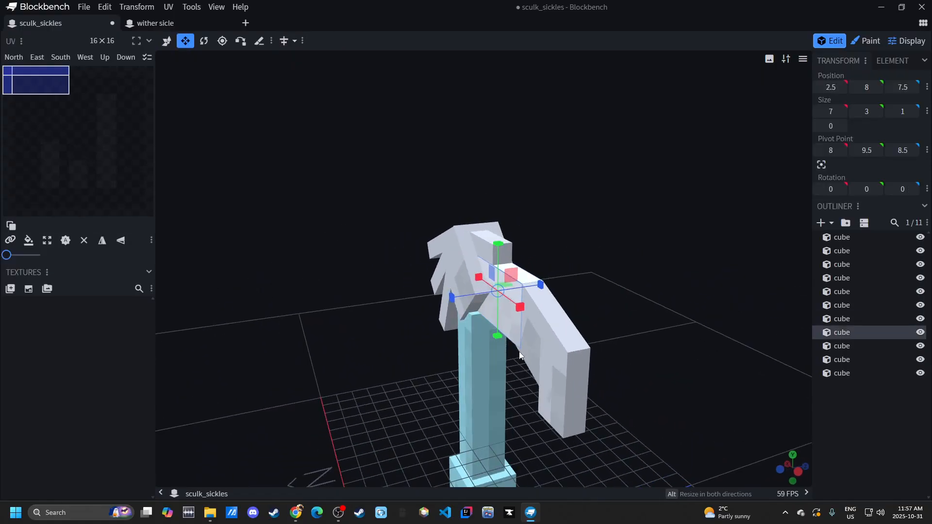
{"action": "left_click_drag", "start_coordinate": [539, 286], "coordinate": [509, 346]}
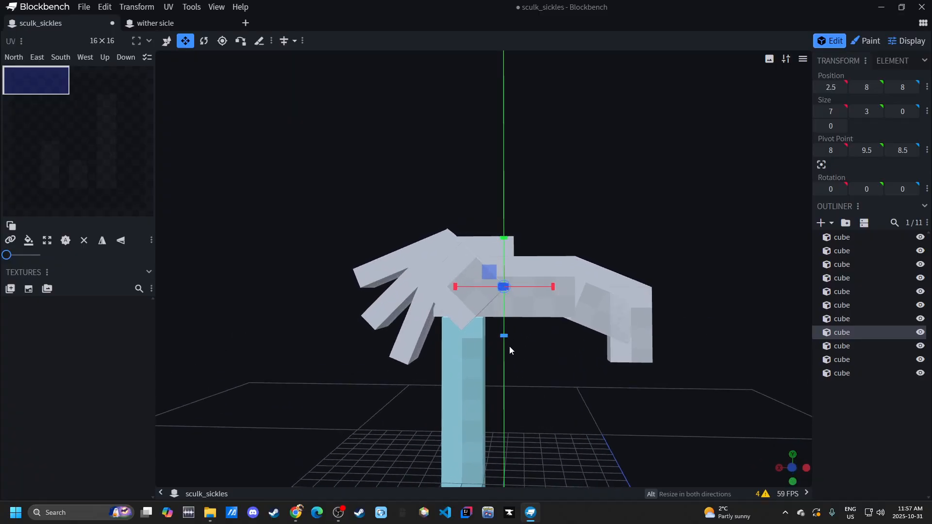
Step: Move the flat plane below the blade to -1.25, 5, 8, in line with the blade tip's outer edge
{"action": "key", "text": "v"}
{"action": "left_click_drag", "start_coordinate": [509, 231], "coordinate": [507, 294]}
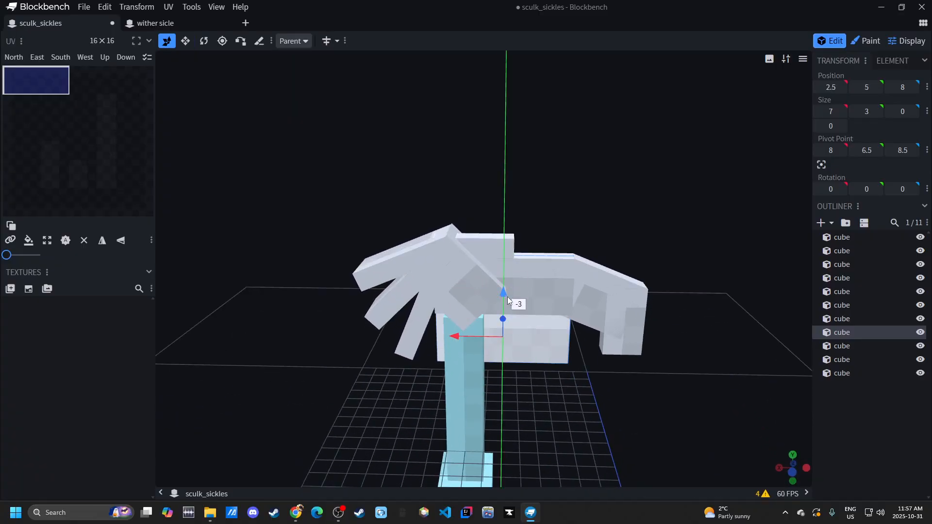
{"action": "left_click_drag", "start_coordinate": [575, 379], "coordinate": [550, 351]}
{"action": "scroll", "coordinate": [680, 425], "scroll_direction": "up", "scroll_amount": 3}
{"action": "right_click_drag", "start_coordinate": [680, 426], "coordinate": [627, 354]}
{"action": "left_click_drag", "start_coordinate": [627, 353], "coordinate": [619, 345]}
{"action": "left_click_drag", "start_coordinate": [491, 288], "coordinate": [487, 291]}
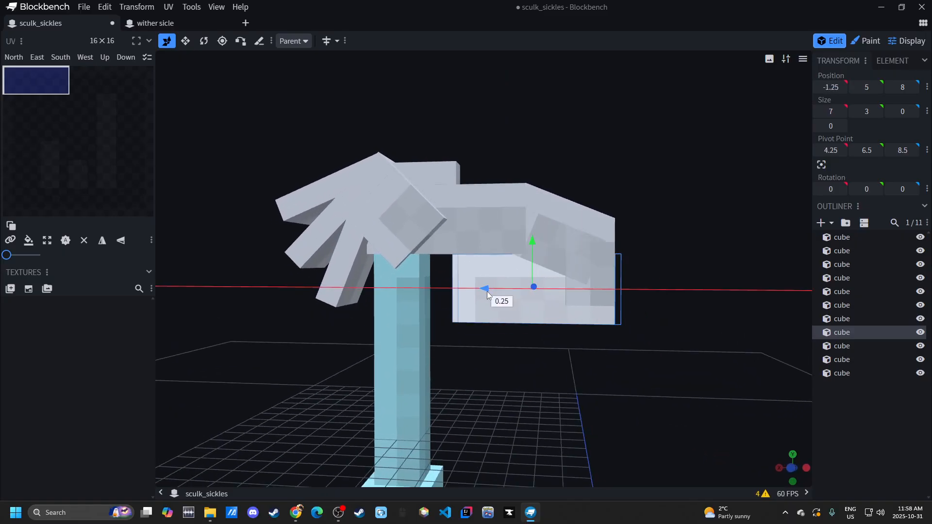
Step: Enlarge the flat plane to 8 × 4 × 0, extending it downward to Y position 4
{"action": "key", "text": "s"}
{"action": "left_click_drag", "start_coordinate": [561, 333], "coordinate": [542, 364]}
{"action": "left_click_drag", "start_coordinate": [605, 383], "coordinate": [578, 366]}
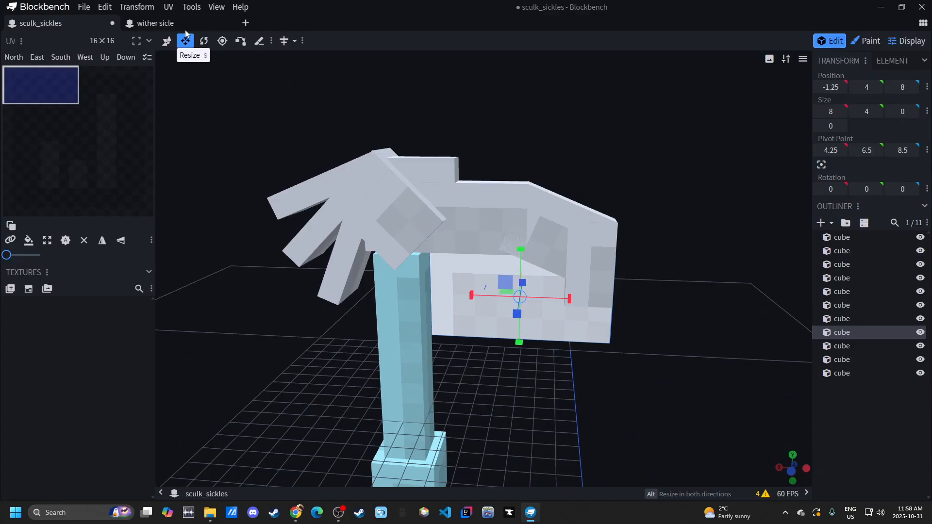
Step: Study the flat glowing planes and blade edge of the wither sicle reference model
{"action": "left_click", "coordinate": [155, 23]}
{"action": "left_click_drag", "start_coordinate": [266, 178], "coordinate": [261, 207]}
{"action": "scroll", "coordinate": [261, 205], "scroll_direction": "up", "scroll_amount": 5}
{"action": "scroll", "coordinate": [389, 133], "scroll_direction": "up", "scroll_amount": 3}
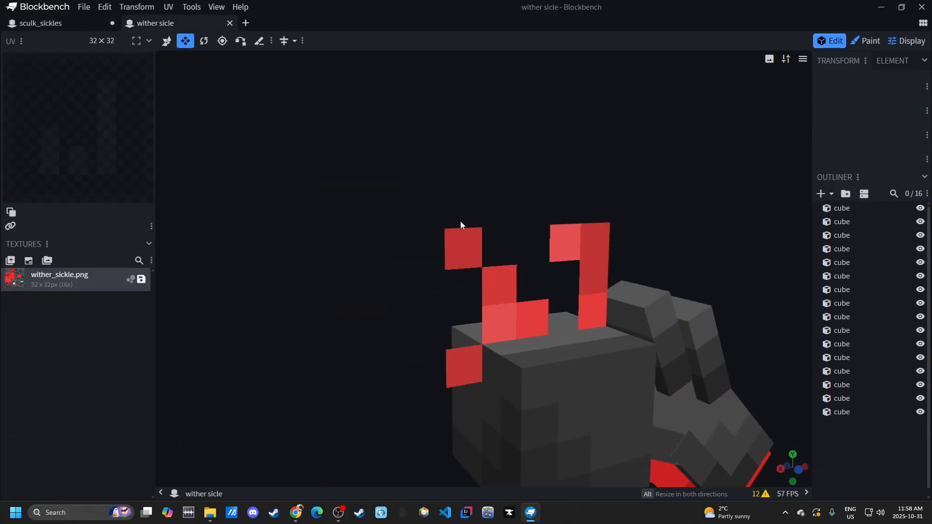
{"action": "scroll", "coordinate": [529, 262], "scroll_direction": "down", "scroll_amount": 5}
{"action": "left_click_drag", "start_coordinate": [736, 403], "coordinate": [583, 270]}
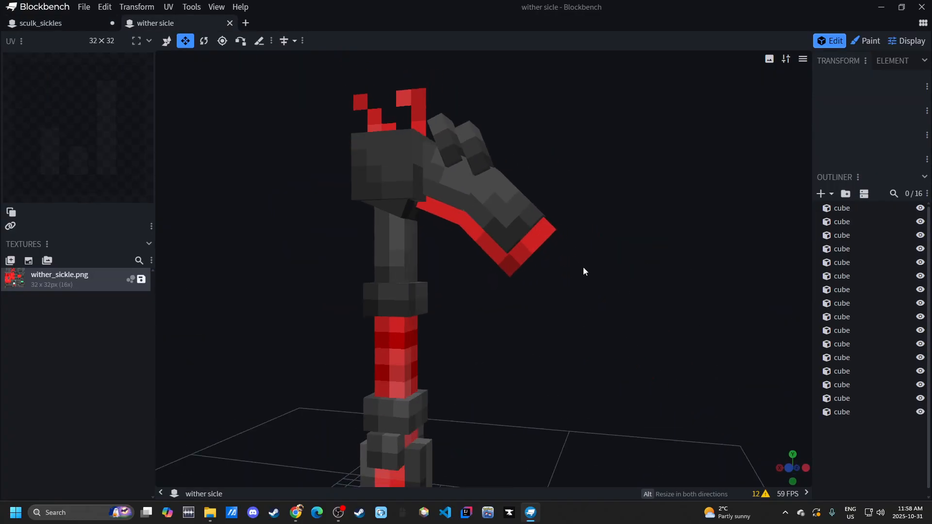
Step: Return to the sculk_sickles model and widen the flat plane under the blade to 9 so it reaches the handle
{"action": "left_click", "coordinate": [41, 20]}
{"action": "left_click_drag", "start_coordinate": [419, 296], "coordinate": [607, 336]}
{"action": "scroll", "coordinate": [641, 369], "scroll_direction": "up", "scroll_amount": 5}
{"action": "left_click_drag", "start_coordinate": [672, 391], "coordinate": [618, 407]}
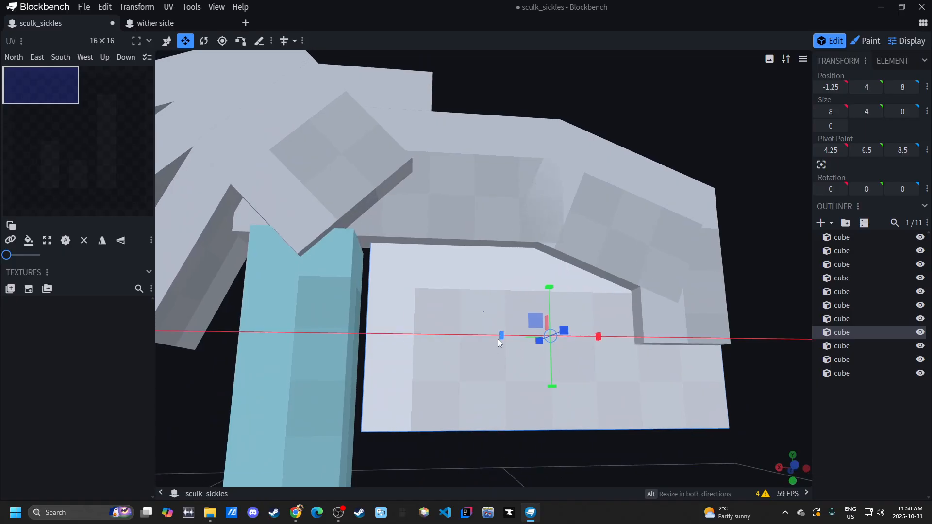
{"action": "left_click_drag", "start_coordinate": [502, 336], "coordinate": [466, 341]}
{"action": "scroll", "coordinate": [598, 346], "scroll_direction": "down", "scroll_amount": 5}
{"action": "left_click_drag", "start_coordinate": [638, 386], "coordinate": [617, 403]}
{"action": "scroll", "coordinate": [616, 385], "scroll_direction": "down", "scroll_amount": 5}
{"action": "scroll", "coordinate": [538, 348], "scroll_direction": "up", "scroll_amount": 4}
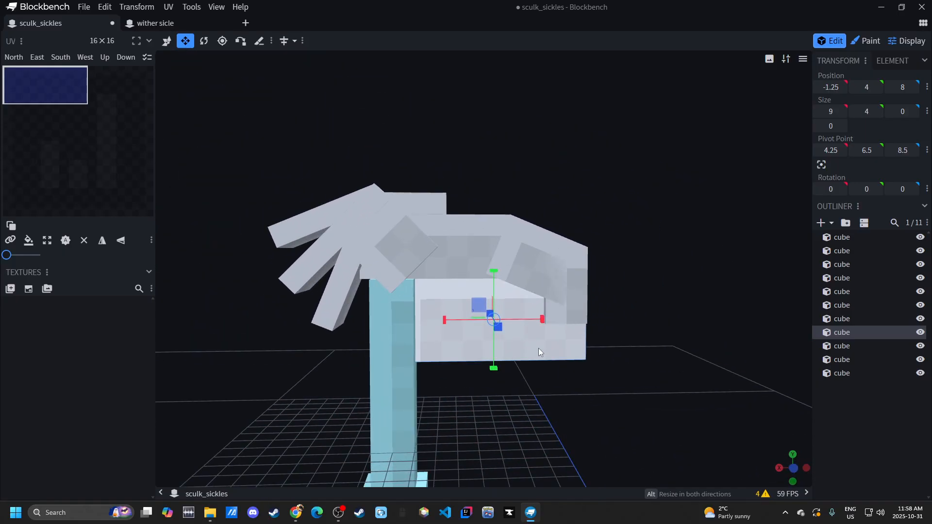
Step: Try splitting the flat plane into a shallower strip under the blade and a 4 × 2 copy below the tip at -1.25, 4, 8
{"action": "scroll", "coordinate": [538, 349], "scroll_direction": "up", "scroll_amount": 5}
{"action": "left_click_drag", "start_coordinate": [600, 444], "coordinate": [590, 381]}
{"action": "key", "text": "ctrl+d"}
{"action": "key", "text": "s"}
{"action": "left_click", "coordinate": [433, 324]}
{"action": "left_click_drag", "start_coordinate": [447, 305], "coordinate": [611, 315]}
{"action": "left_click_drag", "start_coordinate": [577, 256], "coordinate": [580, 320]}
{"action": "left_click", "coordinate": [837, 417]}
{"action": "scroll", "coordinate": [679, 397], "scroll_direction": "down", "scroll_amount": 4}
{"action": "left_click_drag", "start_coordinate": [500, 338], "coordinate": [472, 333]}
{"action": "scroll", "coordinate": [567, 331], "scroll_direction": "up", "scroll_amount": 5}
{"action": "right_click", "coordinate": [568, 330]}
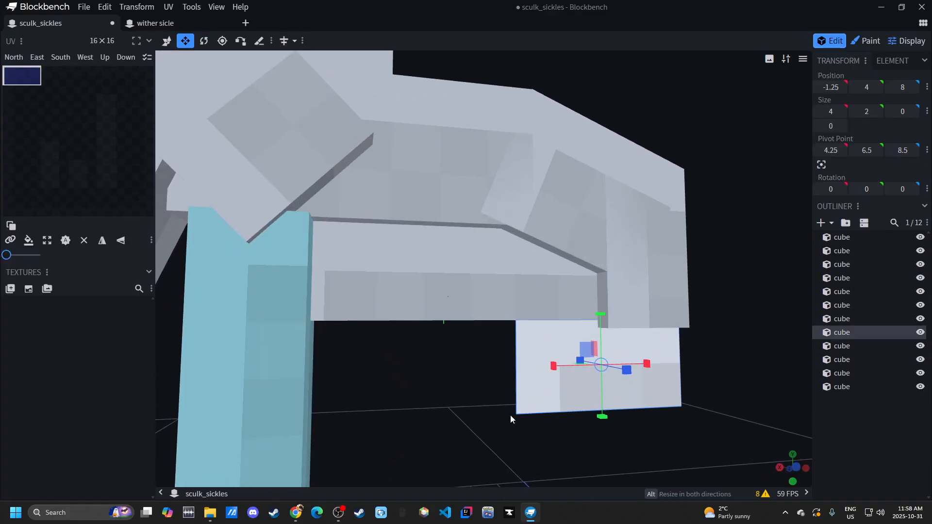
Step: Delete the 4 × 2 plane and extend the remaining strip down by 2 to a size of 9 × 4
{"action": "key", "text": "Delete"}
{"action": "left_click", "coordinate": [509, 306]}
{"action": "scroll", "coordinate": [511, 338], "scroll_direction": "down", "scroll_amount": 4}
{"action": "left_click_drag", "start_coordinate": [489, 321], "coordinate": [494, 384]}
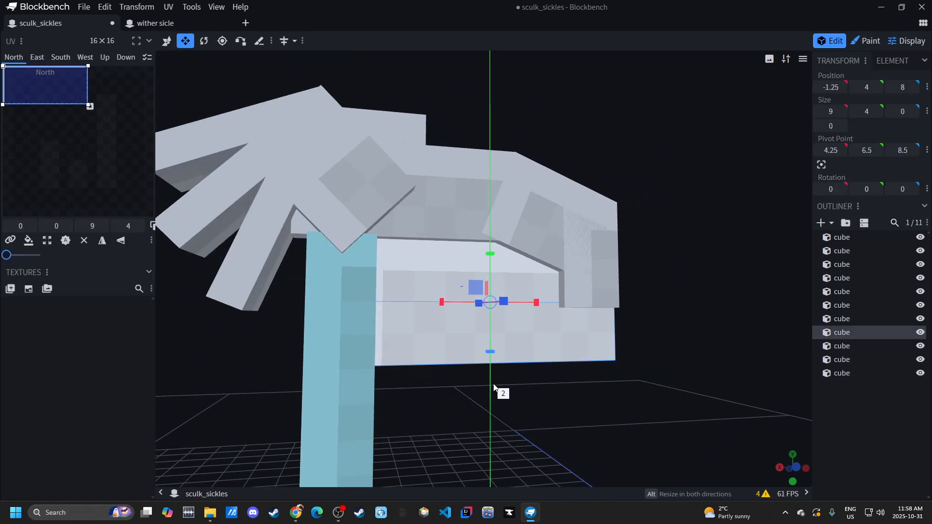
{"action": "left_click", "coordinate": [885, 434]}
{"action": "scroll", "coordinate": [534, 368], "scroll_direction": "up", "scroll_amount": 3}
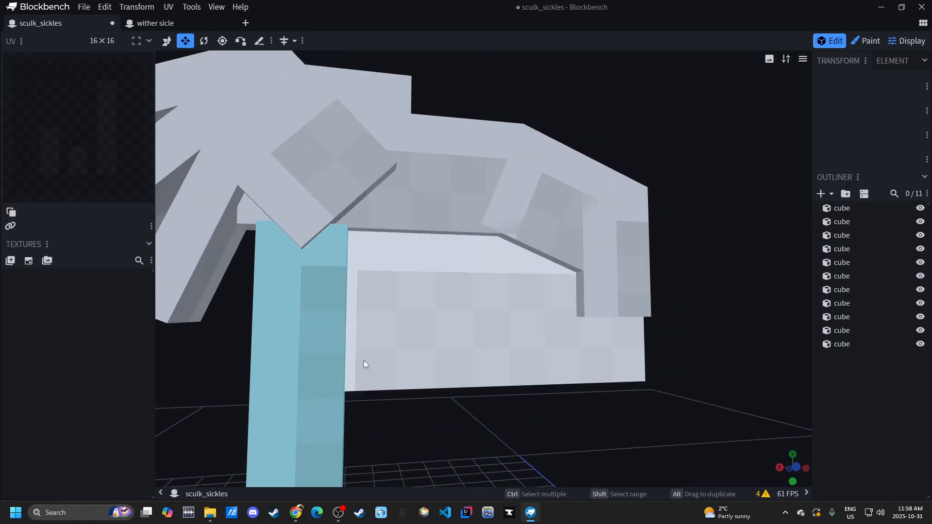
Step: Duplicate the handle's shaft cube and resize the overlapping pair about their centre into a stepped shaft, with one cube measuring 2 × 11 × 2
{"action": "scroll", "coordinate": [498, 357], "scroll_direction": "down", "scroll_amount": 5}
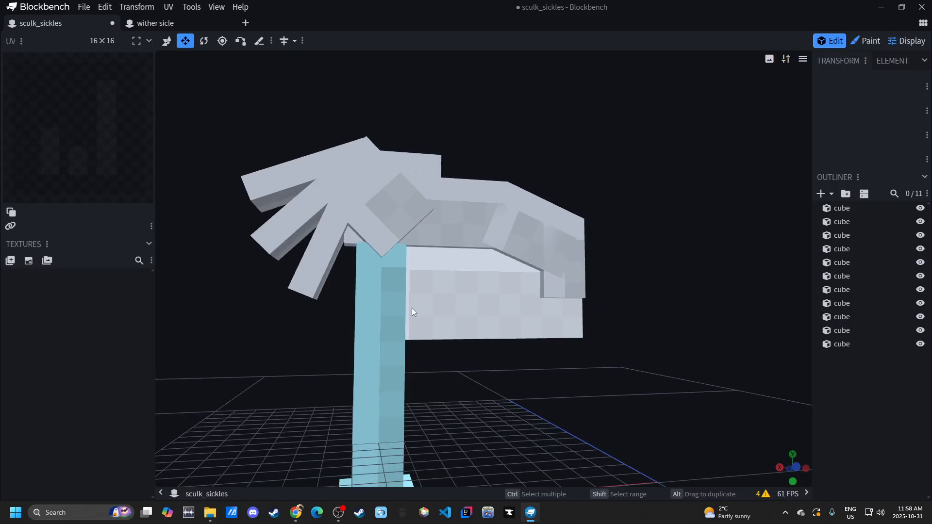
{"action": "scroll", "coordinate": [421, 310], "scroll_direction": "up", "scroll_amount": 3}
{"action": "left_click_drag", "start_coordinate": [617, 411], "coordinate": [590, 412]}
{"action": "left_click", "coordinate": [368, 372]}
{"action": "scroll", "coordinate": [546, 379], "scroll_direction": "up", "scroll_amount": 5}
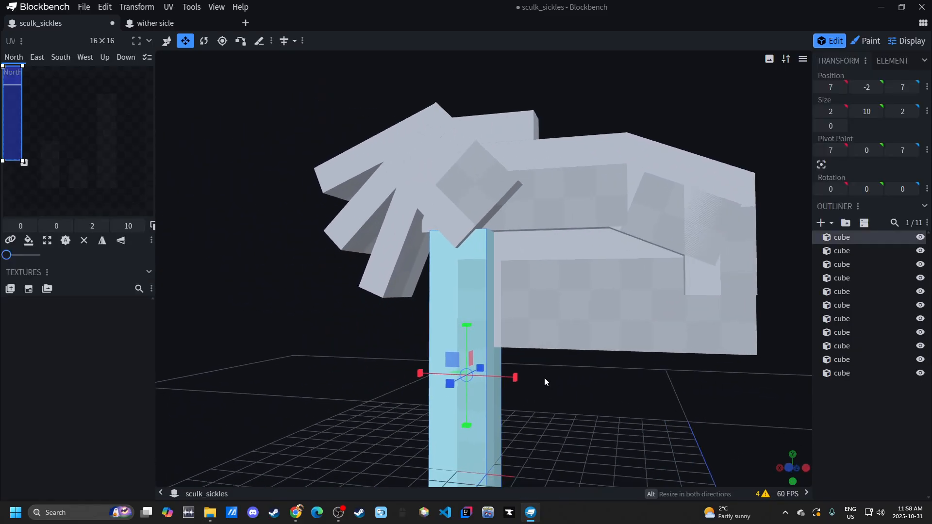
{"action": "left_click_drag", "start_coordinate": [577, 355], "coordinate": [561, 372]}
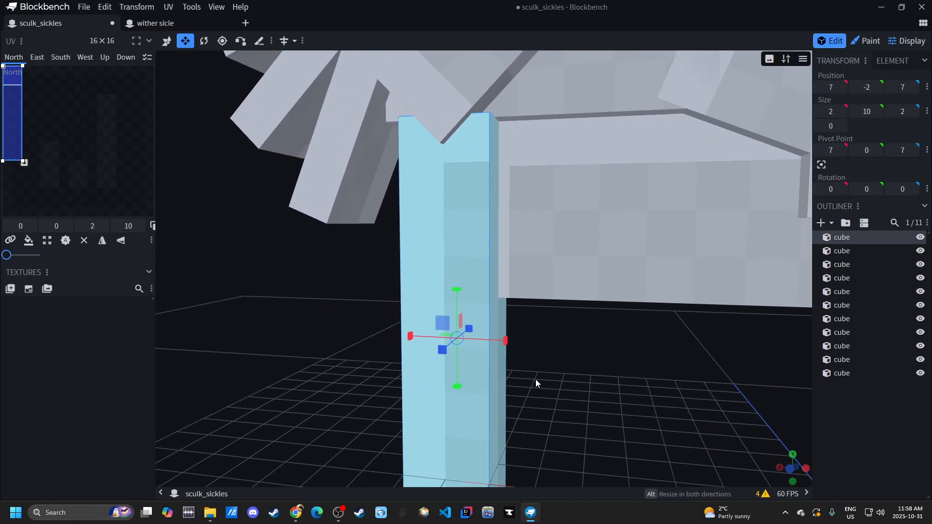
{"action": "left_click_drag", "start_coordinate": [504, 342], "coordinate": [479, 347]}
{"action": "left_click_drag", "start_coordinate": [689, 388], "coordinate": [560, 370]}
{"action": "key", "text": "ctrl+d"}
{"action": "left_click_drag", "start_coordinate": [500, 345], "coordinate": [506, 346], "text": "alt"}
{"action": "left_click_drag", "start_coordinate": [577, 352], "coordinate": [533, 349]}
{"action": "left_click_drag", "start_coordinate": [470, 347], "coordinate": [620, 322], "text": "alt"}
{"action": "left_click", "coordinate": [881, 461]}
Step: Temporarily hide the outer shaft cube, extend the inner shaft cube up by 1 to 1.5 × 11 × 1.5, and show the outer one again
{"action": "scroll", "coordinate": [607, 407], "scroll_direction": "down", "scroll_amount": 10}
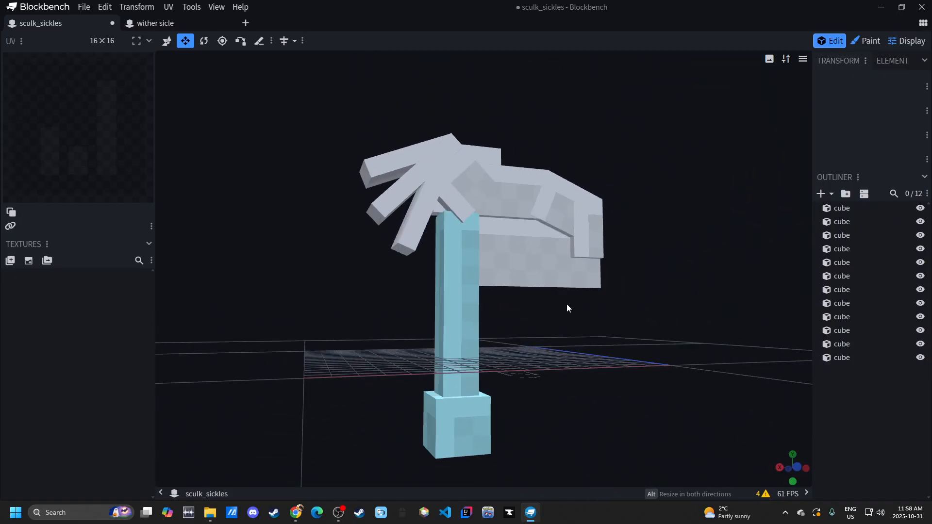
{"action": "left_click_drag", "start_coordinate": [541, 307], "coordinate": [516, 281]}
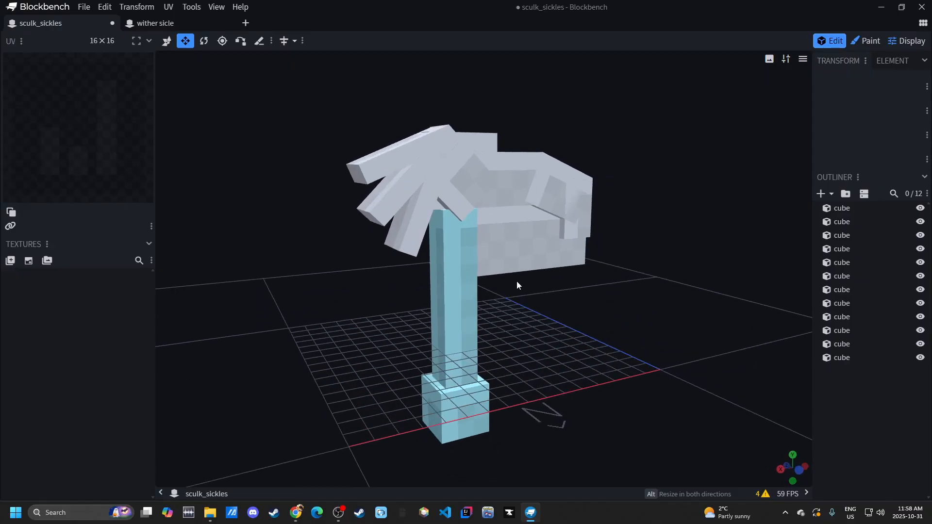
{"action": "scroll", "coordinate": [485, 254], "scroll_direction": "up", "scroll_amount": 5}
{"action": "left_click", "coordinate": [446, 219]}
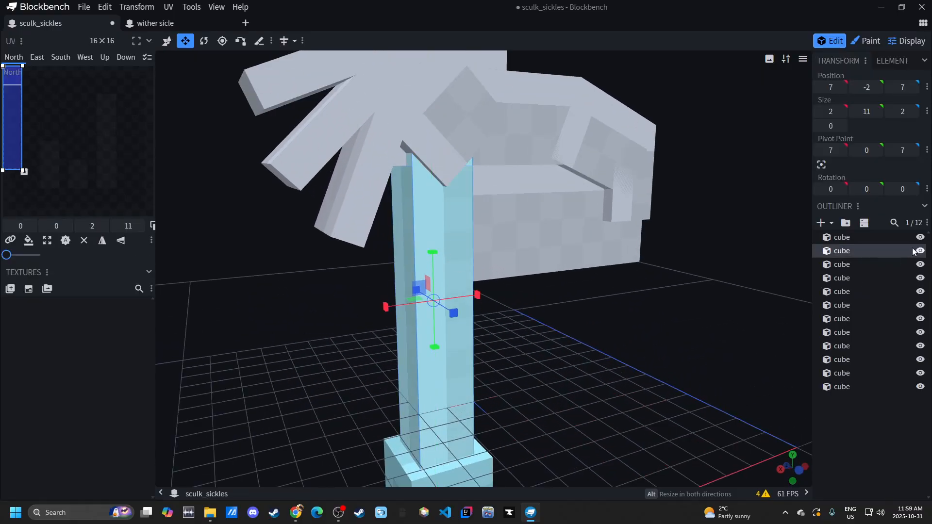
{"action": "left_click", "coordinate": [915, 251]}
{"action": "left_click", "coordinate": [444, 228]}
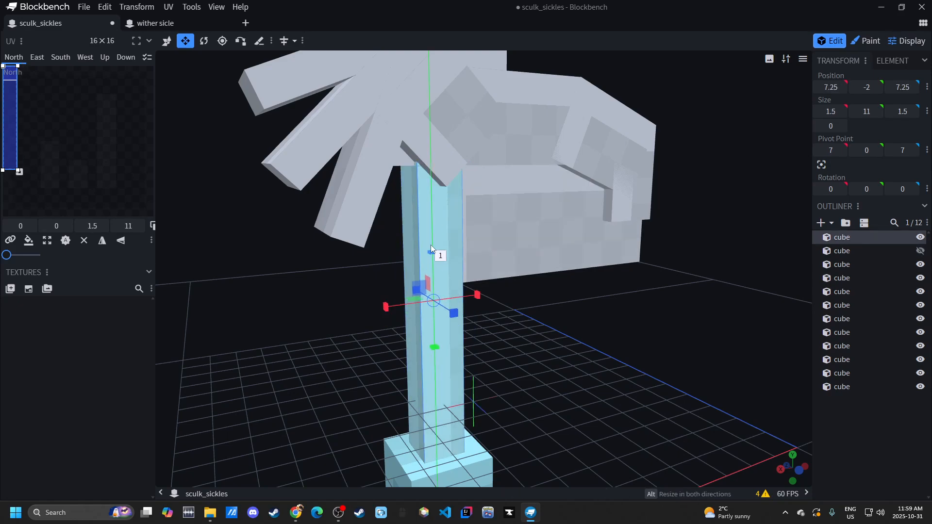
{"action": "left_click", "coordinate": [865, 439]}
{"action": "left_click", "coordinate": [920, 222]}
Step: Resize the small block on top of the head to 3.5 × 1 × 1 along the X axis
{"action": "left_click_drag", "start_coordinate": [757, 252], "coordinate": [395, 192]}
{"action": "scroll", "coordinate": [466, 187], "scroll_direction": "up", "scroll_amount": 3}
{"action": "left_click", "coordinate": [551, 180]}
{"action": "scroll", "coordinate": [706, 142], "scroll_direction": "up", "scroll_amount": 4}
{"action": "left_click_drag", "start_coordinate": [705, 141], "coordinate": [522, 195]}
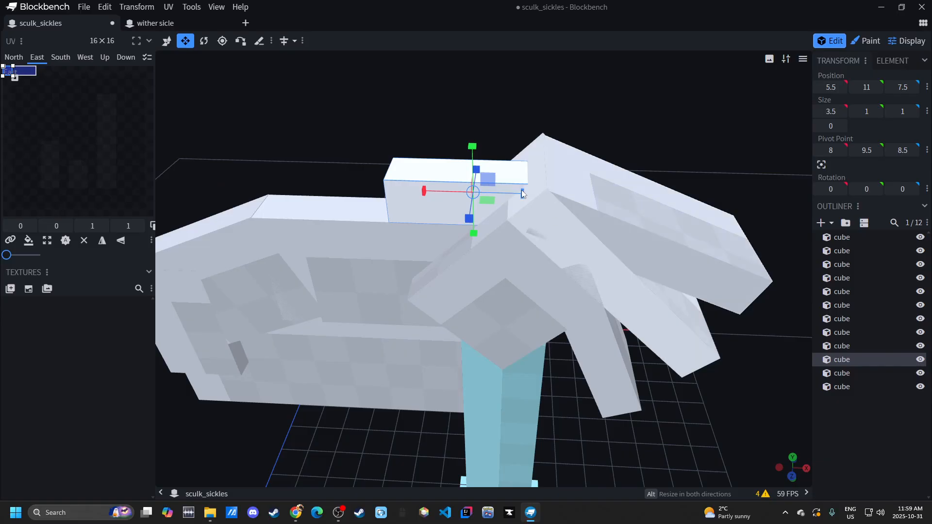
{"action": "left_click", "coordinate": [779, 375]}
Step: Examine the head, blade and lower end of the handle from several angles and select the cube at the handle's base
{"action": "left_click_drag", "start_coordinate": [645, 197], "coordinate": [455, 77]}
{"action": "right_click_drag", "start_coordinate": [455, 77], "coordinate": [478, 223]}
{"action": "scroll", "coordinate": [478, 223], "scroll_direction": "up", "scroll_amount": 4}
{"action": "left_click_drag", "start_coordinate": [724, 427], "coordinate": [432, 182]}
{"action": "scroll", "coordinate": [354, 165], "scroll_direction": "up", "scroll_amount": 3}
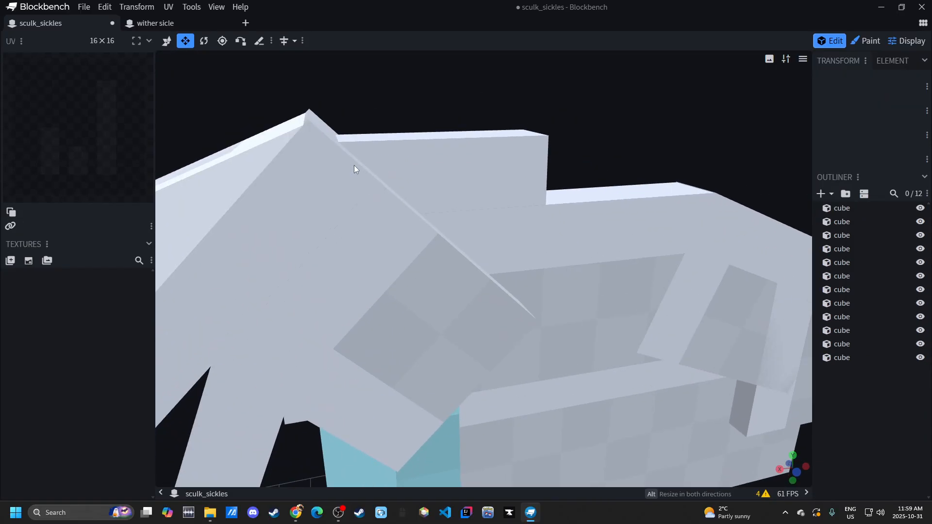
{"action": "scroll", "coordinate": [354, 165], "scroll_direction": "down", "scroll_amount": 10}
{"action": "right_click_drag", "start_coordinate": [524, 265], "coordinate": [509, 206]}
{"action": "left_click_drag", "start_coordinate": [537, 297], "coordinate": [475, 342]}
{"action": "scroll", "coordinate": [494, 298], "scroll_direction": "up", "scroll_amount": 3}
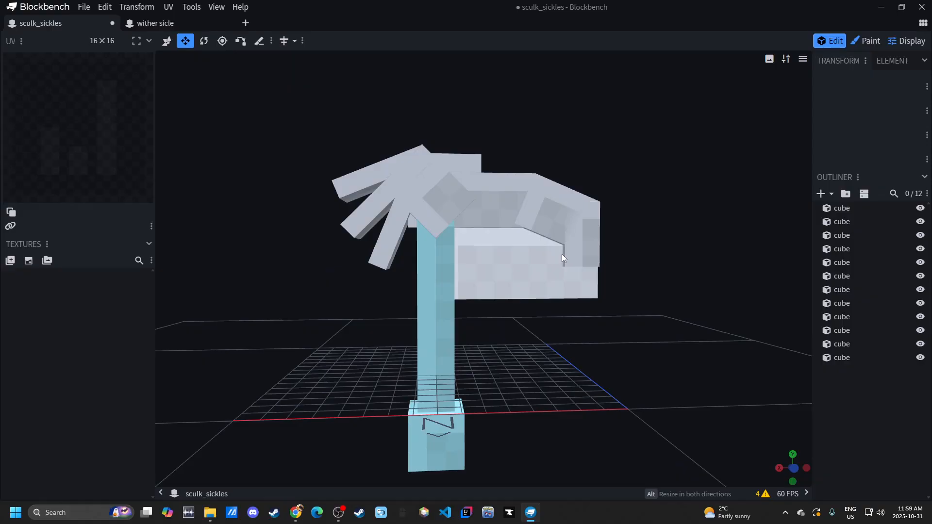
{"action": "left_click_drag", "start_coordinate": [528, 324], "coordinate": [523, 289]}
{"action": "right_click_drag", "start_coordinate": [509, 334], "coordinate": [516, 242]}
{"action": "scroll", "coordinate": [517, 245], "scroll_direction": "up", "scroll_amount": 4}
{"action": "scroll", "coordinate": [537, 269], "scroll_direction": "down", "scroll_amount": 3}
{"action": "scroll", "coordinate": [492, 275], "scroll_direction": "up", "scroll_amount": 3}
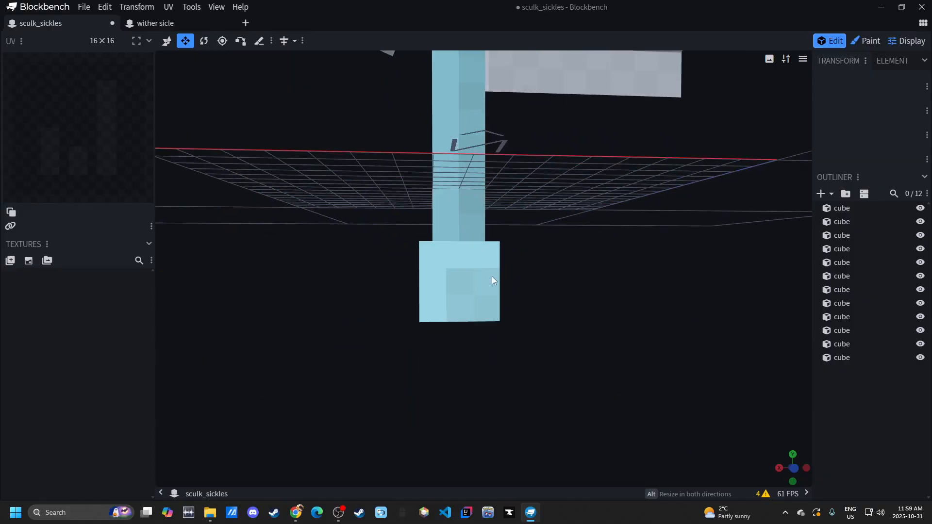
{"action": "scroll", "coordinate": [494, 278], "scroll_direction": "up", "scroll_amount": 4}
{"action": "right_click_drag", "start_coordinate": [561, 289], "coordinate": [575, 237]}
{"action": "left_click", "coordinate": [487, 220]}
{"action": "mouse_move", "coordinate": [575, 256]}
{"action": "left_mouse_down"}
{"action": "mouse_move", "coordinate": [584, 238]}
{"action": "mouse_move", "coordinate": [576, 254]}
{"action": "mouse_move", "coordinate": [567, 234]}
{"action": "mouse_move", "coordinate": [566, 246]}
{"action": "left_mouse_up"}
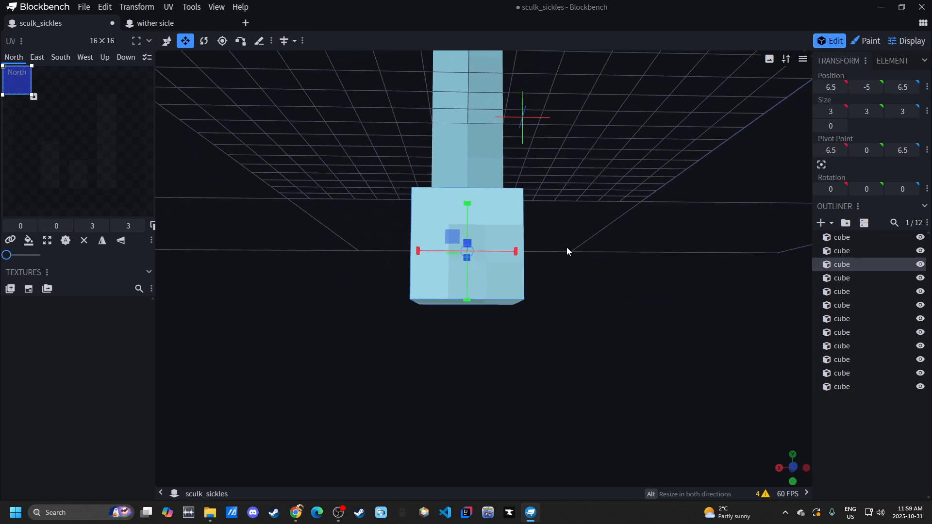
Step: Examine the lower end of the handle in the wither sicle reference model and return to the sculk_sickles model
{"action": "left_click", "coordinate": [146, 27]}
{"action": "left_click_drag", "start_coordinate": [316, 207], "coordinate": [391, 347]}
{"action": "scroll", "coordinate": [484, 395], "scroll_direction": "up", "scroll_amount": 5}
{"action": "left_click_drag", "start_coordinate": [477, 385], "coordinate": [449, 381]}
{"action": "right_click_drag", "start_coordinate": [478, 379], "coordinate": [446, 293]}
{"action": "scroll", "coordinate": [445, 294], "scroll_direction": "up", "scroll_amount": 6}
{"action": "left_click_drag", "start_coordinate": [504, 292], "coordinate": [645, 278]}
{"action": "scroll", "coordinate": [562, 299], "scroll_direction": "up", "scroll_amount": 5}
{"action": "scroll", "coordinate": [616, 297], "scroll_direction": "down", "scroll_amount": 5}
{"action": "left_click", "coordinate": [45, 25]}
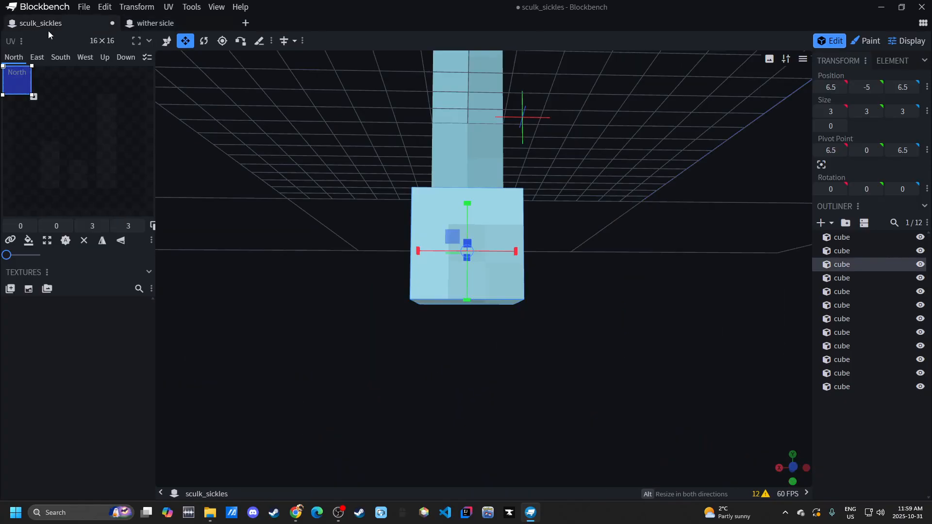
Step: Duplicate the 3 × 3 × 3 cube at the handle's base, narrow the copy to 2 × 3 × 2 and move it below to 7, -8, 7
{"action": "scroll", "coordinate": [464, 301], "scroll_direction": "up", "scroll_amount": 3}
{"action": "left_click_drag", "start_coordinate": [616, 320], "coordinate": [616, 331]}
{"action": "mouse_move", "coordinate": [562, 352]}
{"action": "left_mouse_down"}
{"action": "mouse_move", "coordinate": [557, 334]}
{"action": "mouse_move", "coordinate": [558, 342]}
{"action": "left_mouse_up"}
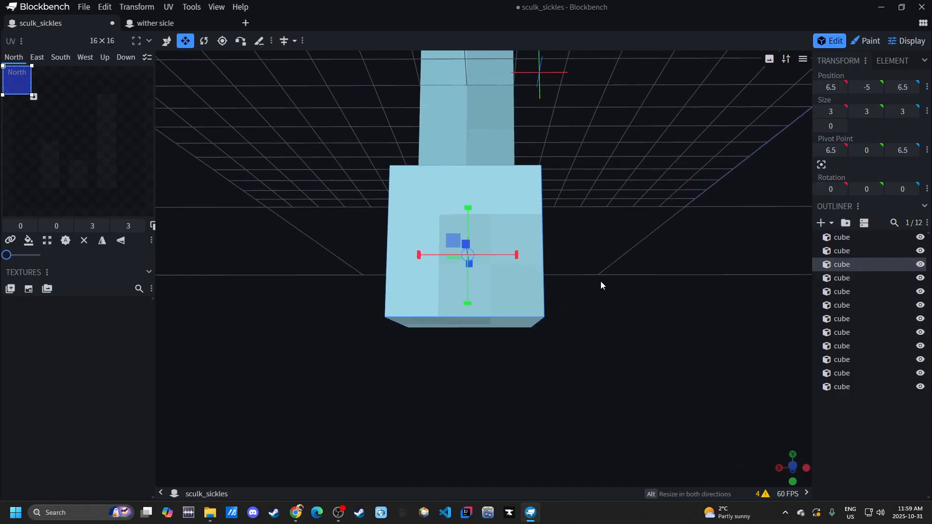
{"action": "key", "text": "ctrl+d"}
{"action": "left_click_drag", "start_coordinate": [600, 281], "coordinate": [505, 263]}
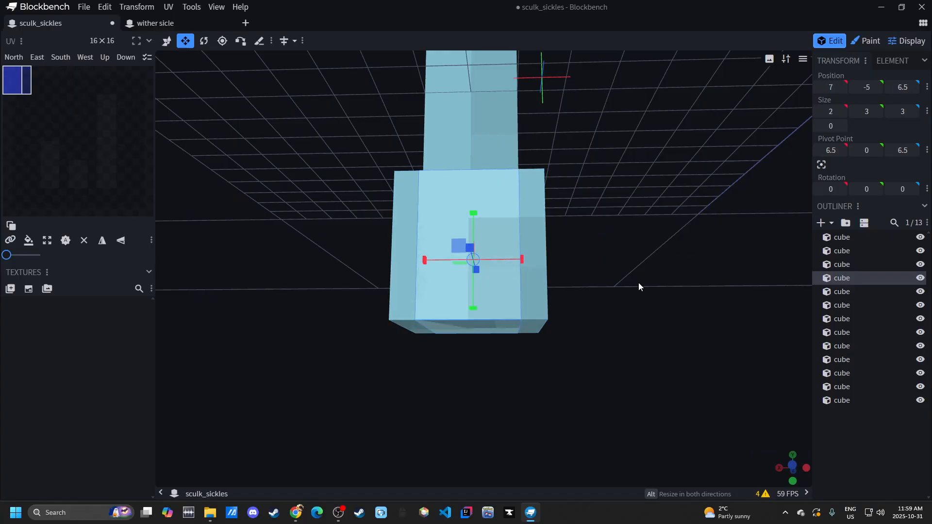
{"action": "left_click_drag", "start_coordinate": [592, 275], "coordinate": [588, 278]}
{"action": "left_click_drag", "start_coordinate": [670, 268], "coordinate": [646, 268]}
{"action": "left_click_drag", "start_coordinate": [662, 331], "coordinate": [524, 285]}
{"action": "left_click_drag", "start_coordinate": [611, 202], "coordinate": [619, 203]}
{"action": "left_click_drag", "start_coordinate": [630, 277], "coordinate": [610, 396]}
{"action": "key", "text": "v"}
{"action": "left_click_drag", "start_coordinate": [515, 166], "coordinate": [557, 305]}
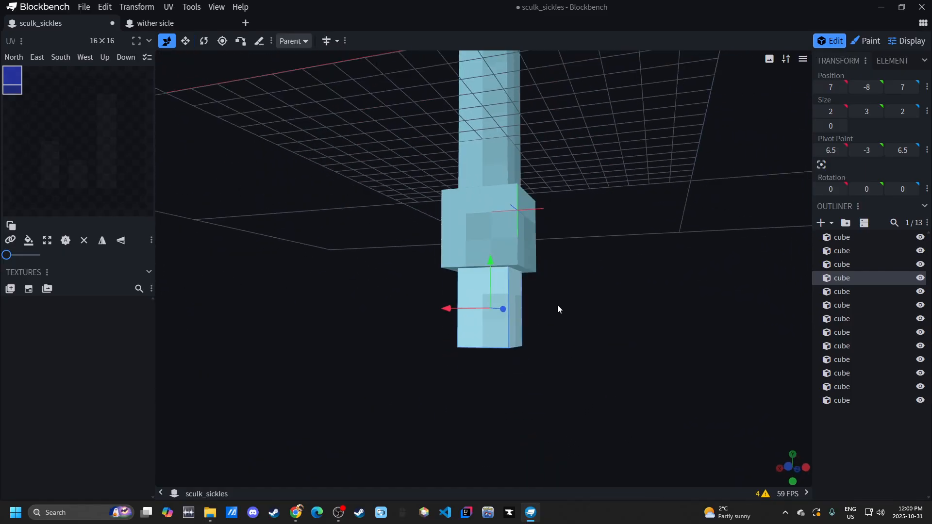
Step: Extend the new lower handle cube down by 1 to a size of 2 × 4 × 2
{"action": "key", "text": "s"}
{"action": "left_click_drag", "start_coordinate": [485, 343], "coordinate": [488, 365]}
{"action": "left_click_drag", "start_coordinate": [613, 334], "coordinate": [571, 308]}
Step: Duplicate the lower handle cube, shrink the copy to 1 × 4 × 1 and place it against the handle's side at 6, -7, 7.5
{"action": "key", "text": "ctrl+d"}
{"action": "key", "text": "s"}
{"action": "left_click_drag", "start_coordinate": [571, 307], "coordinate": [649, 314]}
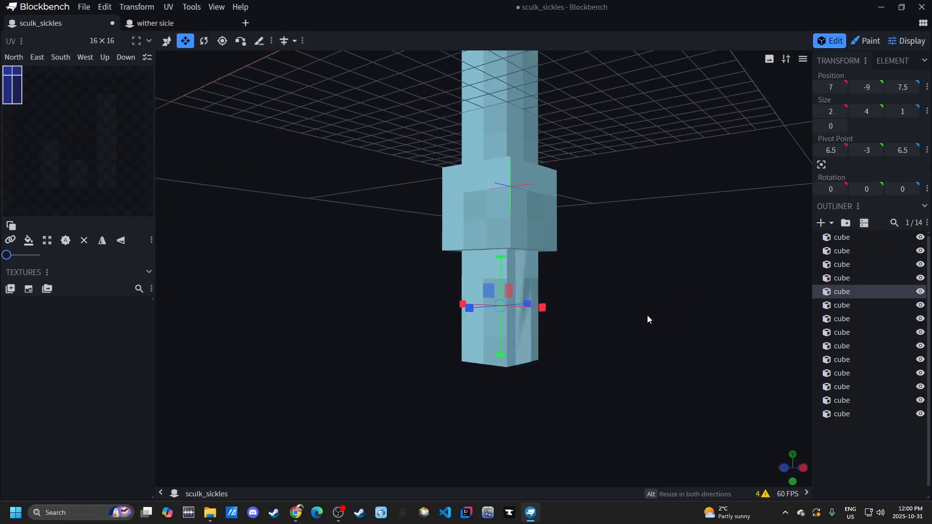
{"action": "key", "text": "v"}
{"action": "left_click_drag", "start_coordinate": [493, 255], "coordinate": [503, 216]}
{"action": "left_click_drag", "start_coordinate": [528, 250], "coordinate": [476, 252]}
{"action": "left_click_drag", "start_coordinate": [617, 266], "coordinate": [730, 287]}
{"action": "scroll", "coordinate": [603, 261], "scroll_direction": "down", "scroll_amount": 3}
{"action": "scroll", "coordinate": [601, 275], "scroll_direction": "up", "scroll_amount": 5}
{"action": "key", "text": "s"}
{"action": "left_click_drag", "start_coordinate": [469, 238], "coordinate": [490, 239]}
{"action": "left_click_drag", "start_coordinate": [635, 276], "coordinate": [566, 288]}
{"action": "left_click", "coordinate": [848, 448]}
Step: Duplicate the 1 × 4 × 1 side cube and shorten the copy to 1 × 1 × 1 under the base block at 7.5, -6, 8.5
{"action": "scroll", "coordinate": [625, 295], "scroll_direction": "down", "scroll_amount": 4}
{"action": "left_click_drag", "start_coordinate": [625, 295], "coordinate": [461, 291]}
{"action": "left_click", "coordinate": [461, 291]}
{"action": "left_click_drag", "start_coordinate": [641, 285], "coordinate": [683, 276]}
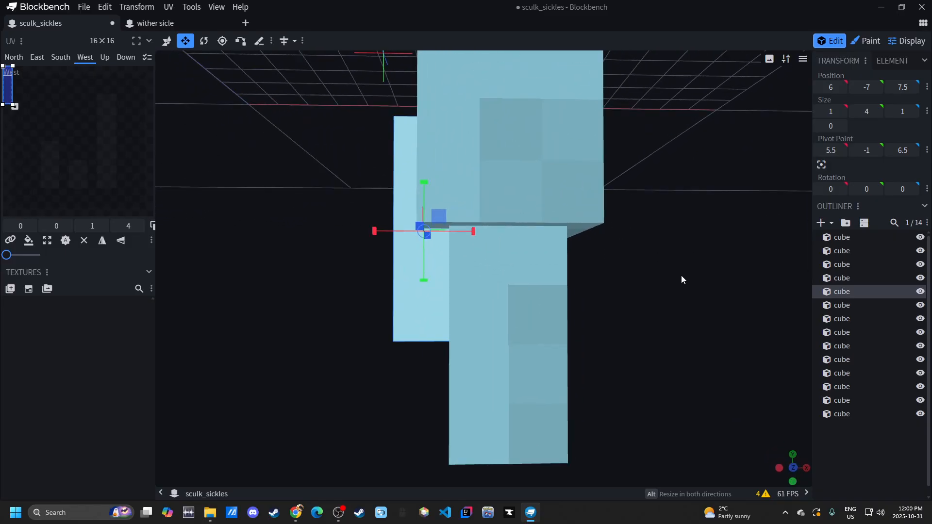
{"action": "key", "text": "ctrl+d"}
{"action": "left_click_drag", "start_coordinate": [492, 234], "coordinate": [802, 271]}
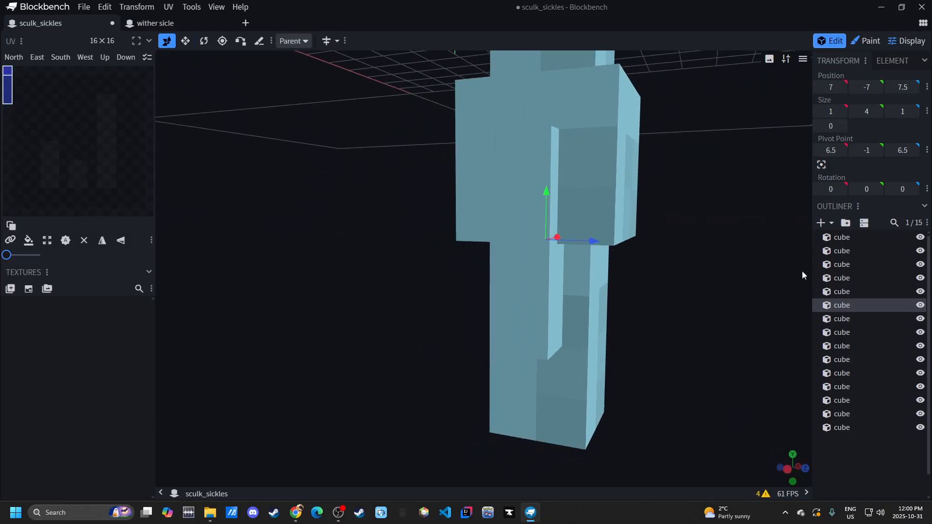
{"action": "left_click_drag", "start_coordinate": [600, 243], "coordinate": [462, 272]}
{"action": "key", "text": "s"}
{"action": "left_click_drag", "start_coordinate": [554, 286], "coordinate": [429, 274]}
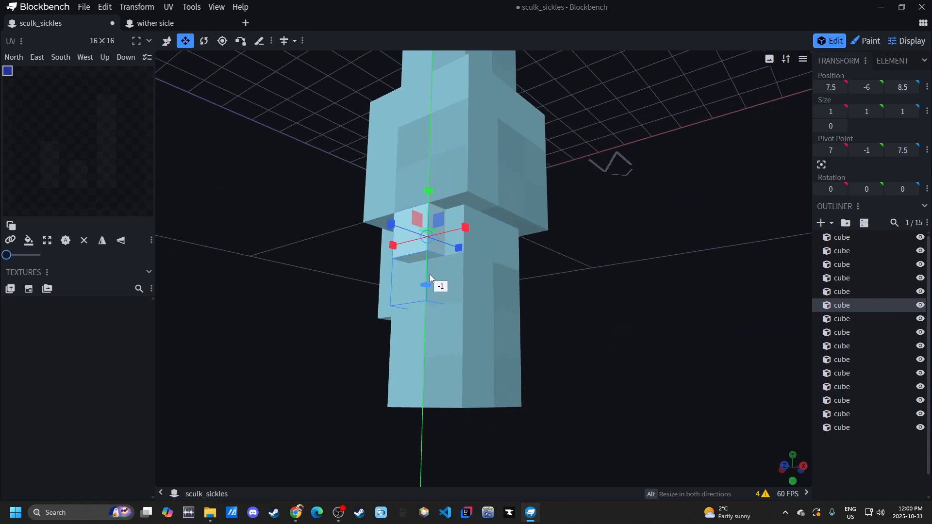
{"action": "left_click", "coordinate": [759, 387]}
{"action": "left_click_drag", "start_coordinate": [759, 387], "coordinate": [631, 306]}
Step: Duplicate the 1 × 1 × 1 cube onto the handle's opposite face at 7.5, -6, 6.5 and extend the copy downward
{"action": "left_click", "coordinate": [573, 269]}
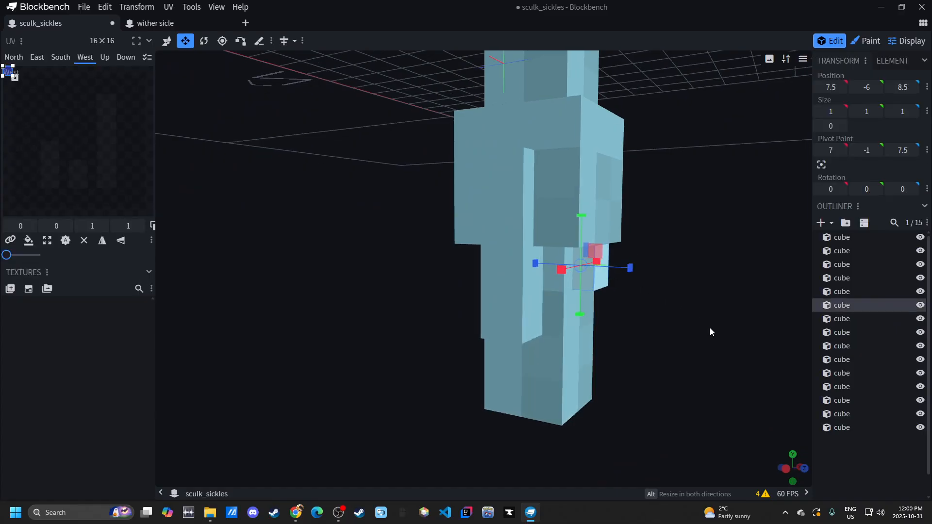
{"action": "left_click_drag", "start_coordinate": [709, 328], "coordinate": [738, 316]}
{"action": "key", "text": "ctrl+d"}
{"action": "key", "text": "v"}
{"action": "left_click_drag", "start_coordinate": [599, 267], "coordinate": [526, 319]}
{"action": "key", "text": "s"}
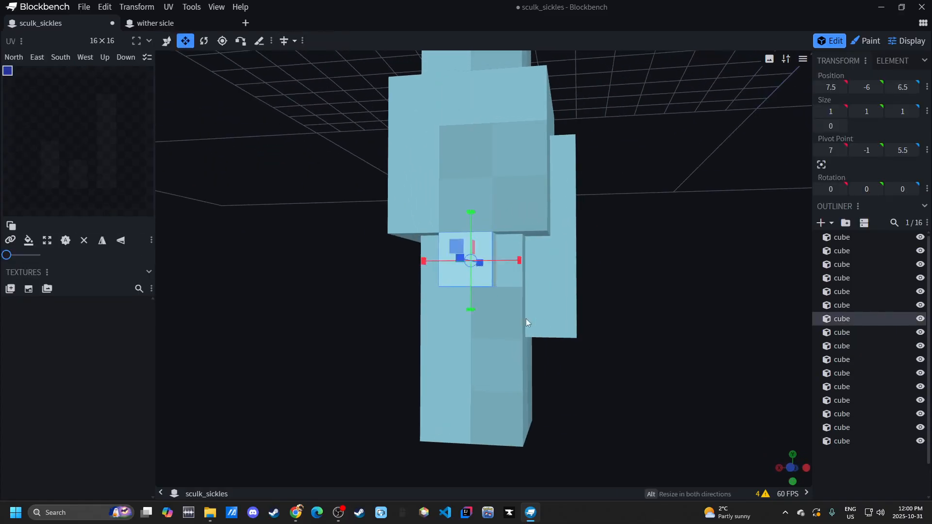
{"action": "left_click_drag", "start_coordinate": [467, 310], "coordinate": [473, 440]}
{"action": "left_click_drag", "start_coordinate": [583, 359], "coordinate": [704, 379]}
{"action": "left_click", "coordinate": [849, 460]}
{"action": "scroll", "coordinate": [650, 359], "scroll_direction": "down", "scroll_amount": 5}
{"action": "left_click_drag", "start_coordinate": [626, 354], "coordinate": [579, 270]}
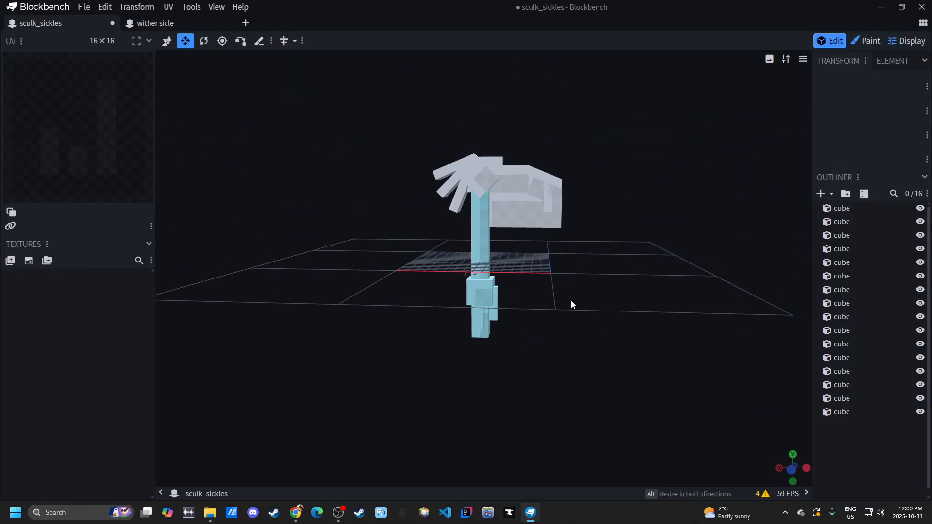
Step: Select the whole model and move it up until the bottom of the handle rests on the grid
{"action": "scroll", "coordinate": [596, 264], "scroll_direction": "up", "scroll_amount": 3}
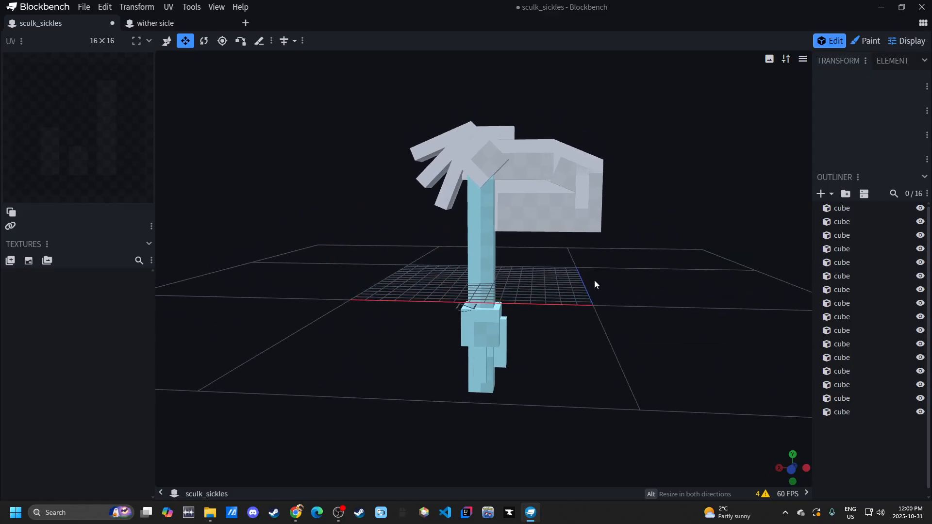
{"action": "left_click_drag", "start_coordinate": [538, 342], "coordinate": [540, 316]}
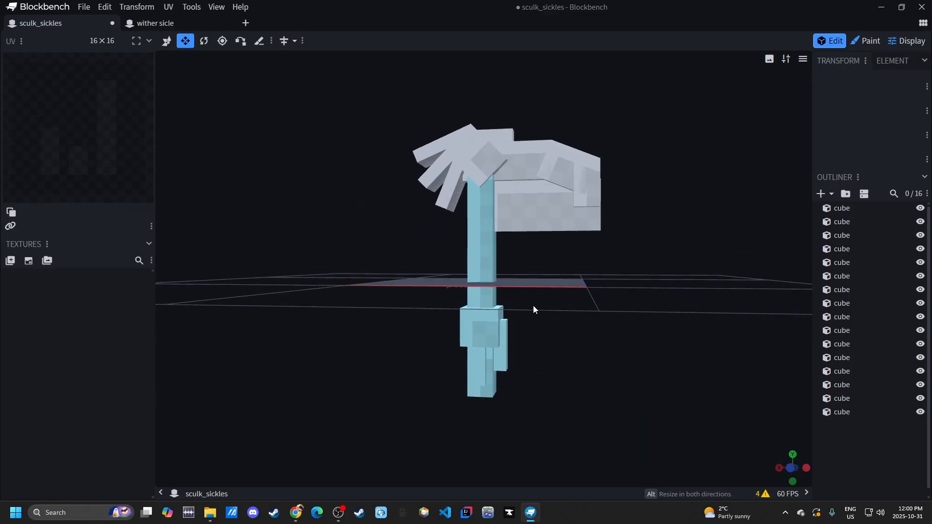
{"action": "mouse_move", "coordinate": [573, 351]}
{"action": "left_mouse_down"}
{"action": "mouse_move", "coordinate": [540, 302]}
{"action": "mouse_move", "coordinate": [569, 333]}
{"action": "left_mouse_up"}
{"action": "right_click_drag", "start_coordinate": [570, 333], "coordinate": [527, 333]}
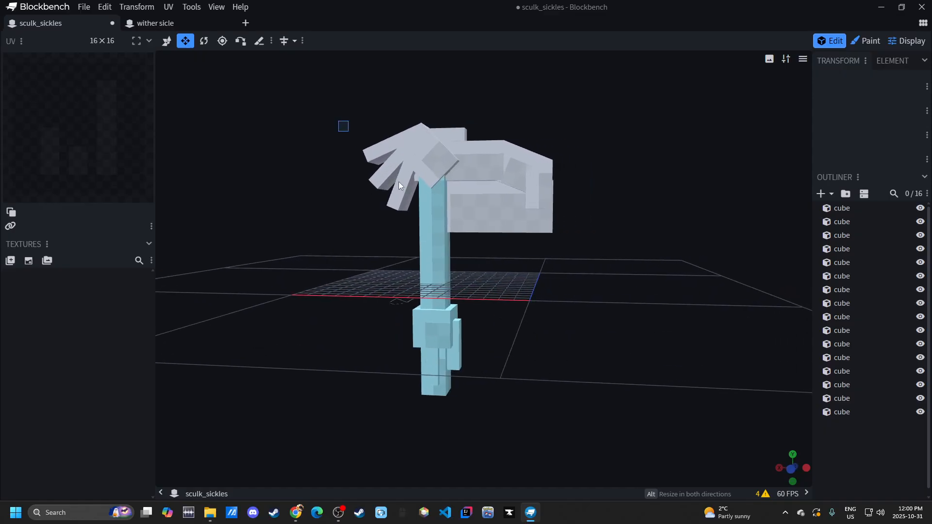
{"action": "left_click_drag", "start_coordinate": [398, 181], "coordinate": [607, 379], "text": "ctrl"}
{"action": "key", "text": "v"}
{"action": "left_click_drag", "start_coordinate": [468, 211], "coordinate": [461, 89]}
{"action": "left_click", "coordinate": [642, 345]}
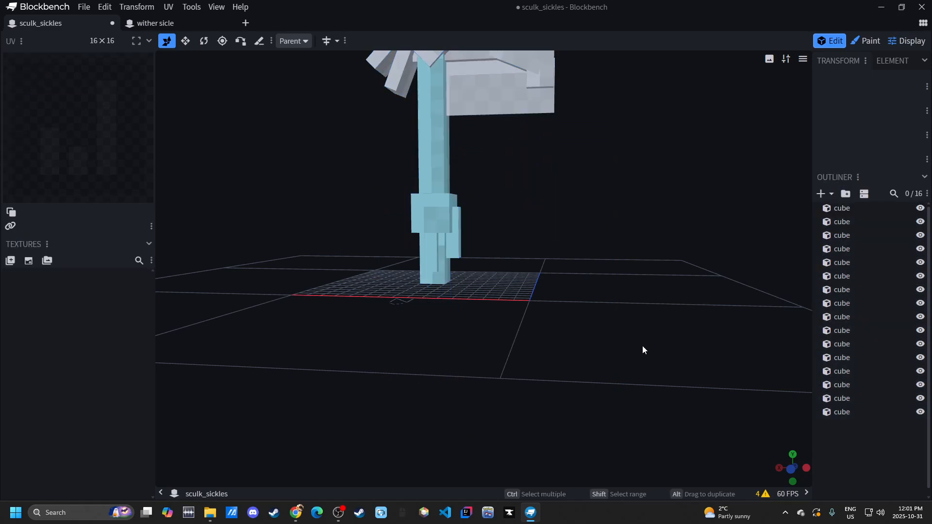
Step: Duplicate a prong cube and resize the copy into an 8 × 7 × 0 plane behind the prongs at 6.5, 17, 8
{"action": "scroll", "coordinate": [583, 382], "scroll_direction": "down", "scroll_amount": 5}
{"action": "scroll", "coordinate": [531, 270], "scroll_direction": "up", "scroll_amount": 6}
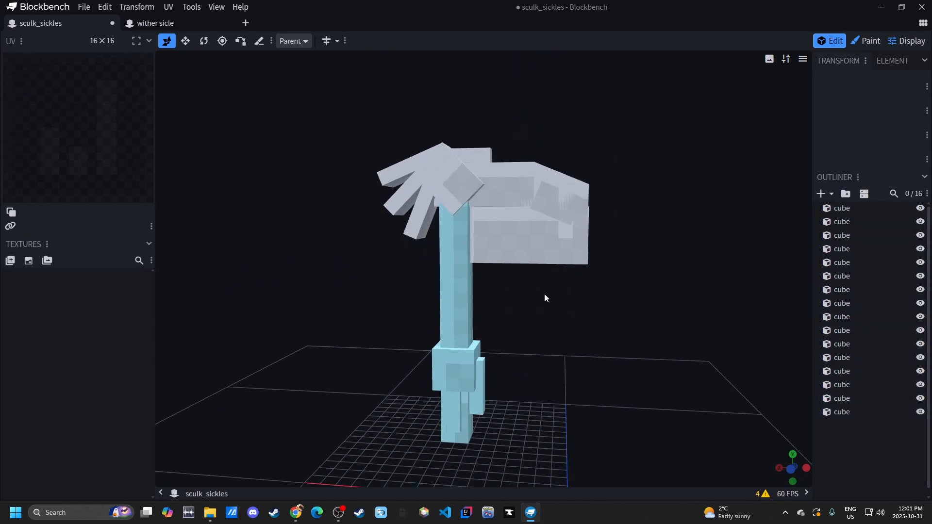
{"action": "scroll", "coordinate": [545, 302], "scroll_direction": "up", "scroll_amount": 4}
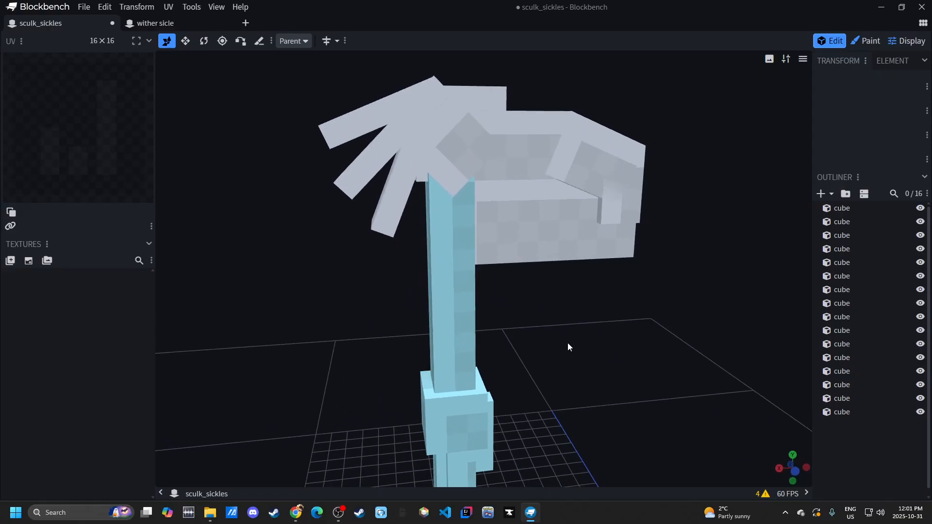
{"action": "left_click", "coordinate": [365, 162]}
{"action": "left_click_drag", "start_coordinate": [306, 276], "coordinate": [528, 324]}
{"action": "key", "text": "ctrl+d"}
{"action": "key", "text": "s"}
{"action": "left_click_drag", "start_coordinate": [586, 225], "coordinate": [545, 221]}
{"action": "left_click_drag", "start_coordinate": [609, 276], "coordinate": [514, 252]}
{"action": "left_click_drag", "start_coordinate": [468, 203], "coordinate": [436, 162]}
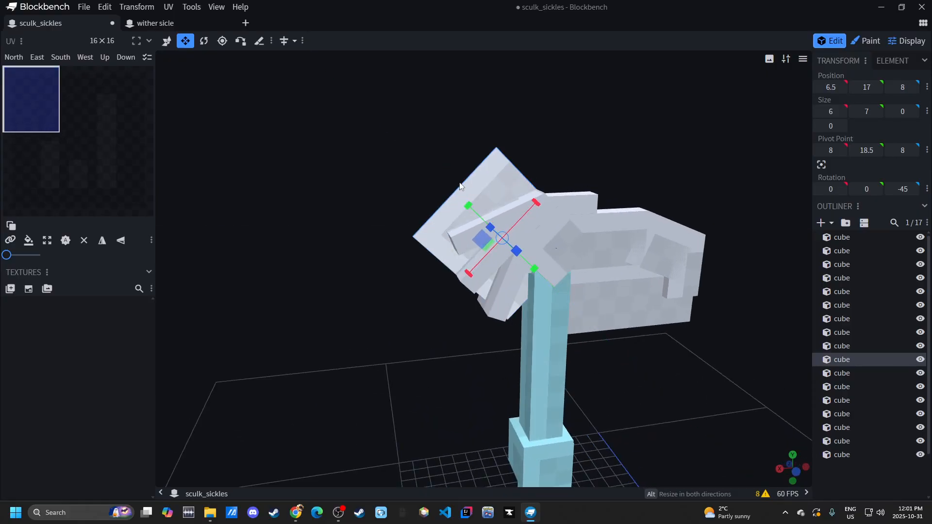
{"action": "left_click_drag", "start_coordinate": [475, 279], "coordinate": [463, 302]}
{"action": "left_click_drag", "start_coordinate": [558, 335], "coordinate": [629, 350]}
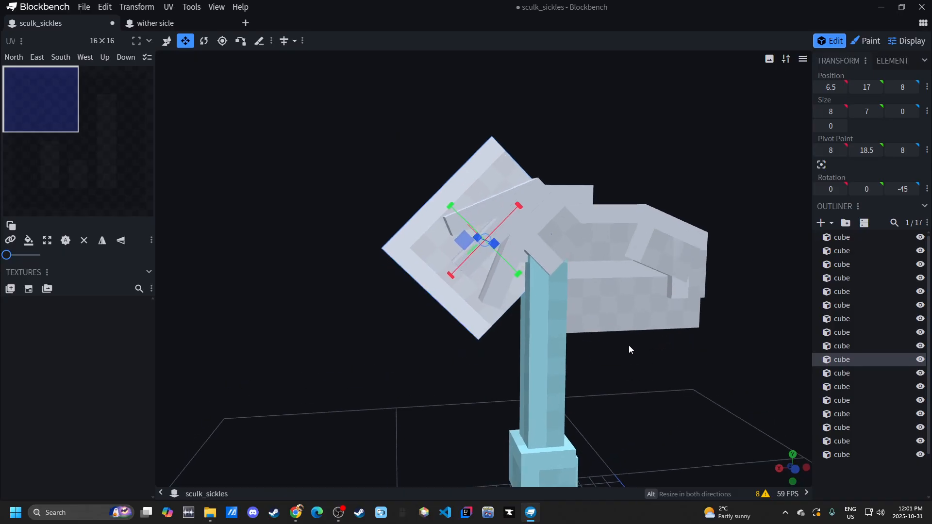
{"action": "left_click", "coordinate": [841, 480]}
Step: Switch to Paint mode and select every cube of the model
{"action": "scroll", "coordinate": [681, 377], "scroll_direction": "down", "scroll_amount": 4}
{"action": "right_click_drag", "start_coordinate": [631, 344], "coordinate": [580, 322]}
{"action": "left_click_drag", "start_coordinate": [580, 322], "coordinate": [490, 354]}
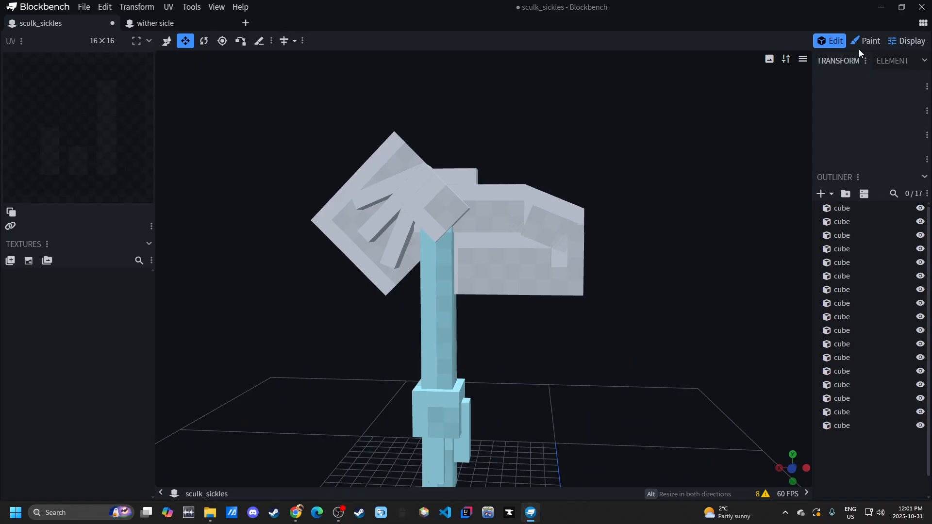
{"action": "mouse_move", "coordinate": [631, 335]}
{"action": "left_mouse_down"}
{"action": "mouse_move", "coordinate": [626, 277]}
{"action": "mouse_move", "coordinate": [553, 322]}
{"action": "mouse_move", "coordinate": [509, 290]}
{"action": "left_mouse_up"}
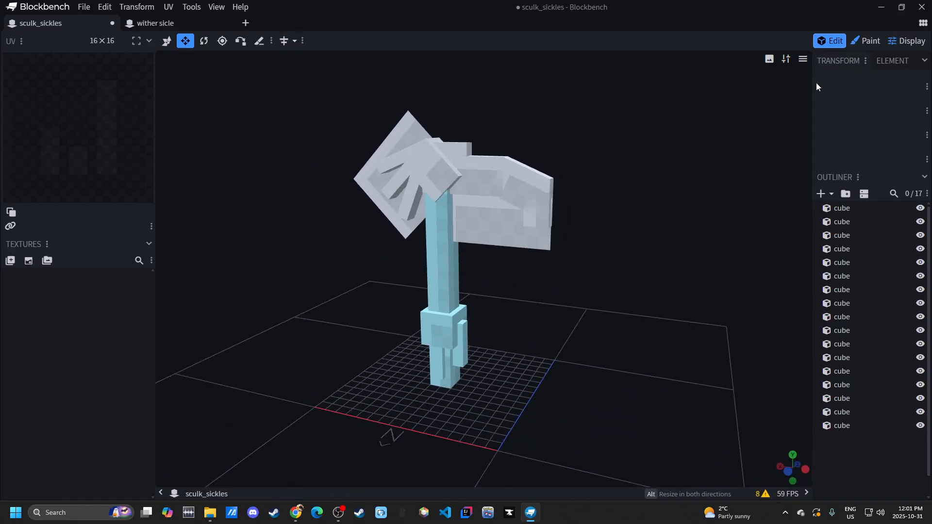
{"action": "left_click", "coordinate": [866, 41]}
{"action": "left_click_drag", "start_coordinate": [485, 284], "coordinate": [617, 306]}
{"action": "key", "text": "ctrl+a"}
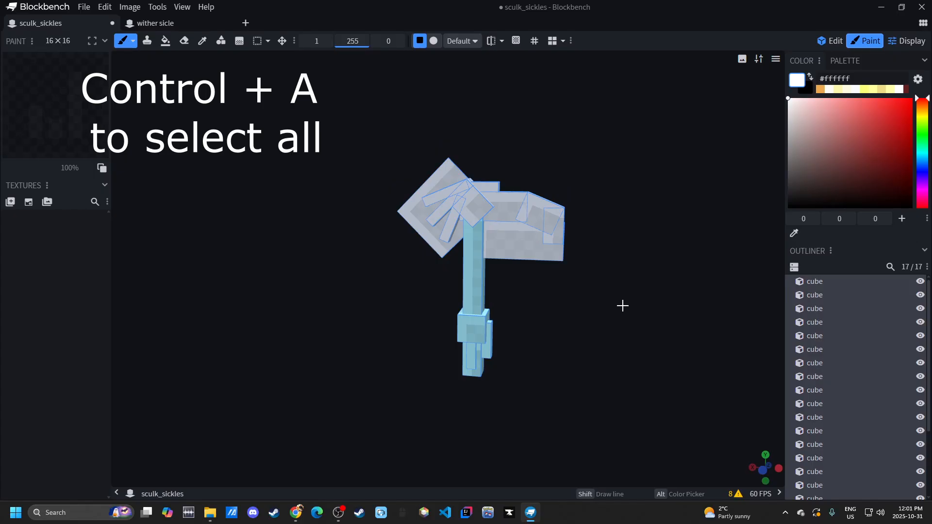
Step: Create a Texture Template named sculk_sickles with 16x pixel density for all cubes and deselect them
{"action": "left_click", "coordinate": [28, 202]}
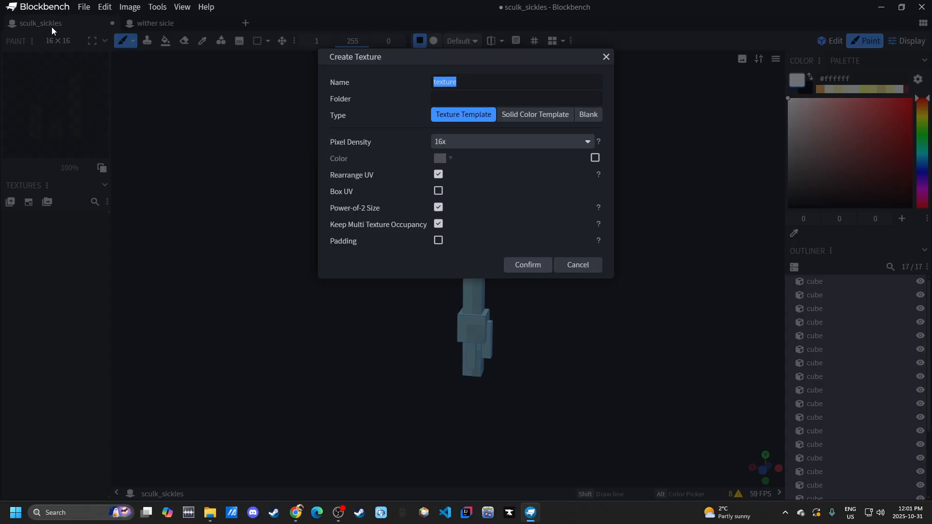
{"action": "type", "text": "scluk"}
{"action": "key", "text": "BackSpace"}
{"action": "key", "text": "BackSpace"}
{"action": "key", "text": "BackSpace"}
{"action": "type", "text": "ulk_scickles"}
{"action": "left_click", "coordinate": [480, 82]}
{"action": "left_click", "coordinate": [539, 265]}
{"action": "left_click_drag", "start_coordinate": [665, 241], "coordinate": [556, 250]}
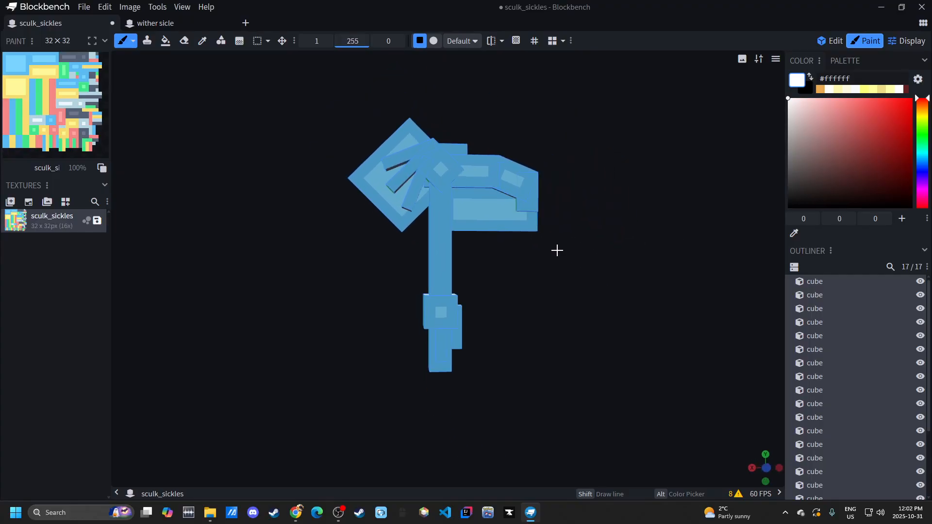
{"action": "left_click_drag", "start_coordinate": [524, 293], "coordinate": [496, 291]}
{"action": "scroll", "coordinate": [840, 378], "scroll_direction": "down", "scroll_amount": 3}
{"action": "left_click", "coordinate": [825, 437]}
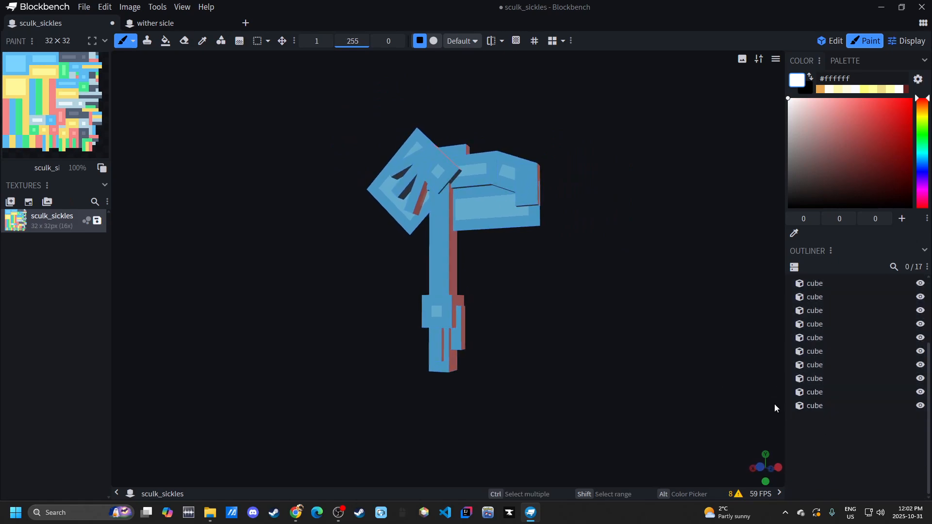
{"action": "scroll", "coordinate": [533, 311], "scroll_direction": "up", "scroll_amount": 5}
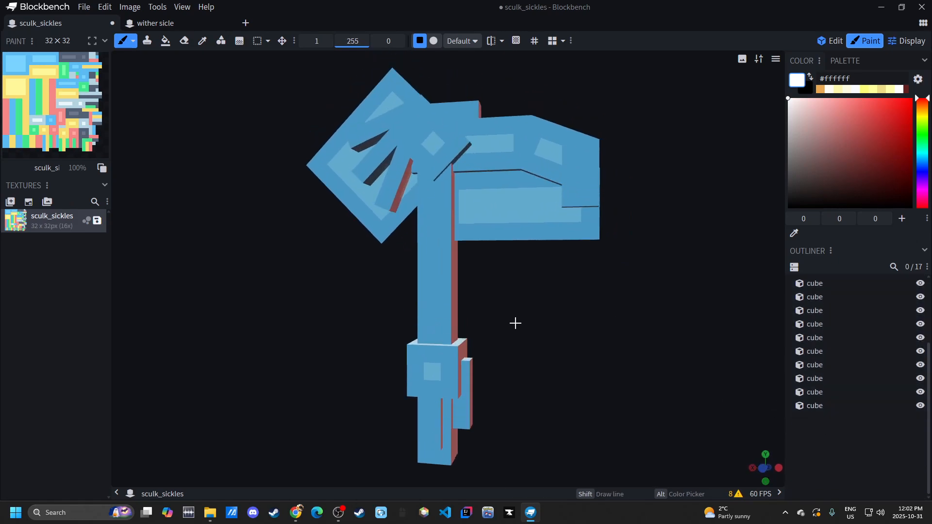
Step: Hide the flat planes below the curved blade and the plane behind the prongs, then clear the selection
{"action": "left_click", "coordinate": [442, 261]}
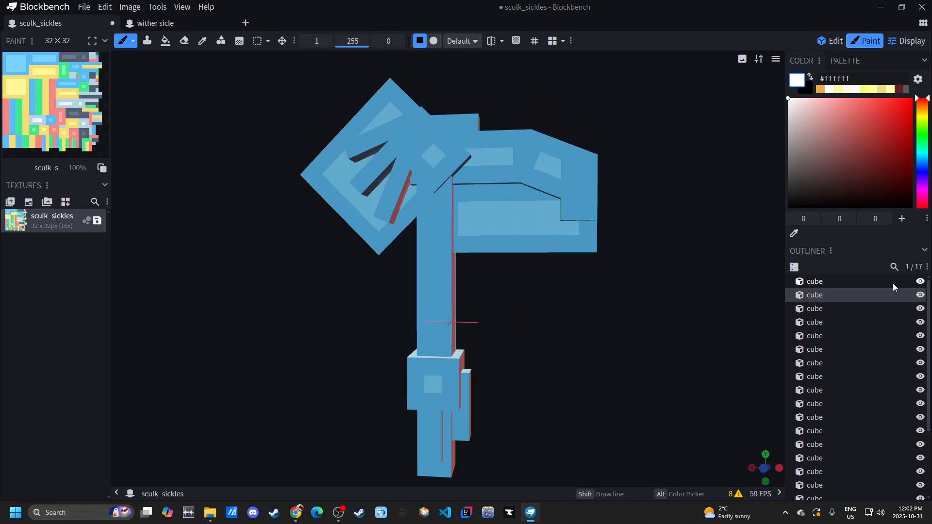
{"action": "left_click", "coordinate": [920, 295]}
{"action": "left_click", "coordinate": [529, 236]}
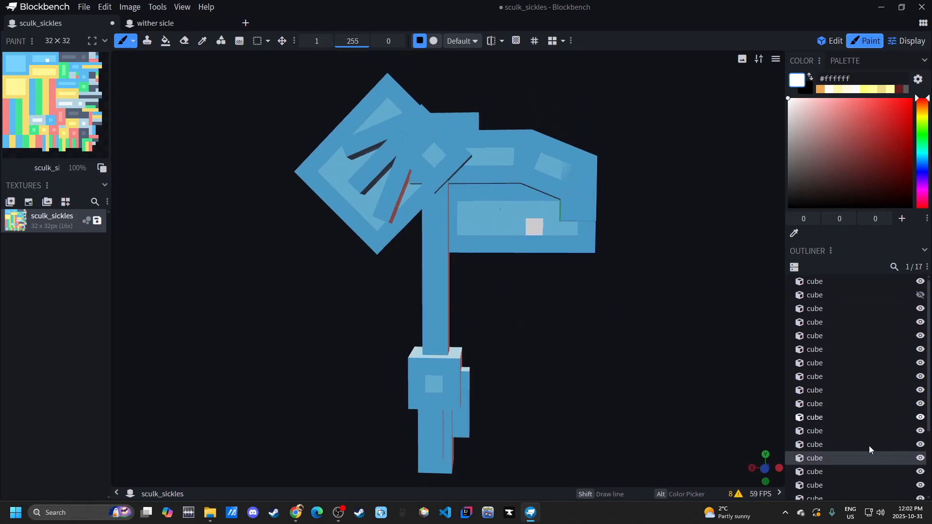
{"action": "left_click", "coordinate": [920, 459]}
{"action": "left_click", "coordinate": [353, 221]}
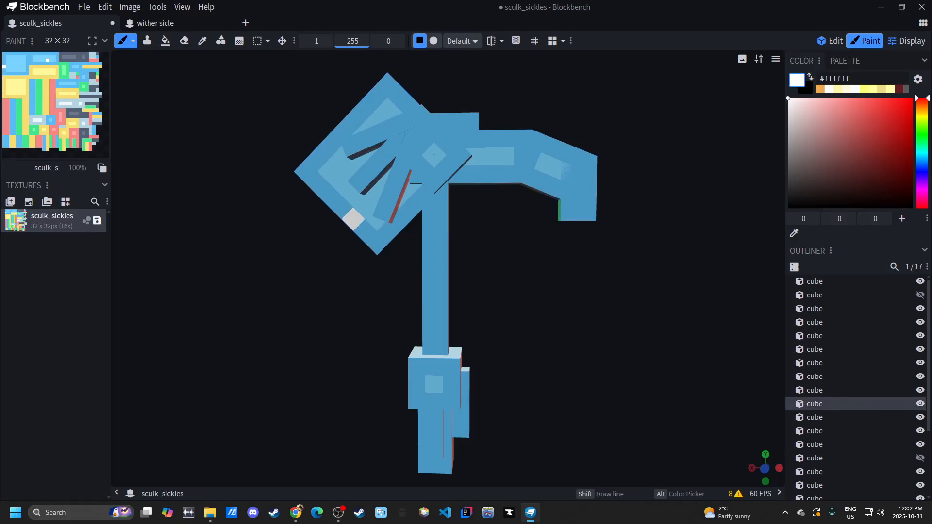
{"action": "left_click", "coordinate": [919, 404]}
{"action": "scroll", "coordinate": [562, 309], "scroll_direction": "down", "scroll_amount": 4}
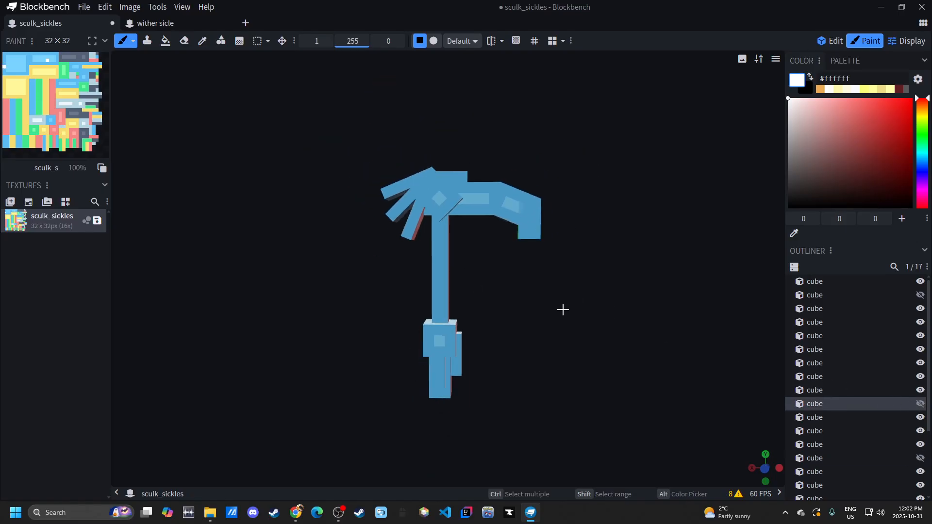
{"action": "scroll", "coordinate": [487, 247], "scroll_direction": "up", "scroll_amount": 3}
{"action": "scroll", "coordinate": [851, 361], "scroll_direction": "down", "scroll_amount": 3}
{"action": "left_click", "coordinate": [844, 450]}
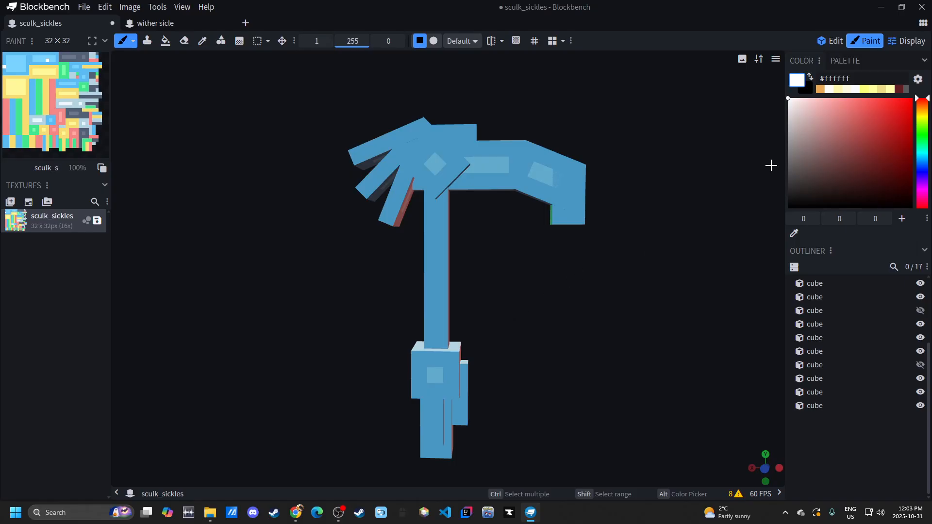
Step: Place the modelling window beside the browser's sculk images and pick the pale bone colour #9a9f7f from the large block image
{"action": "left_click", "coordinate": [901, 6]}
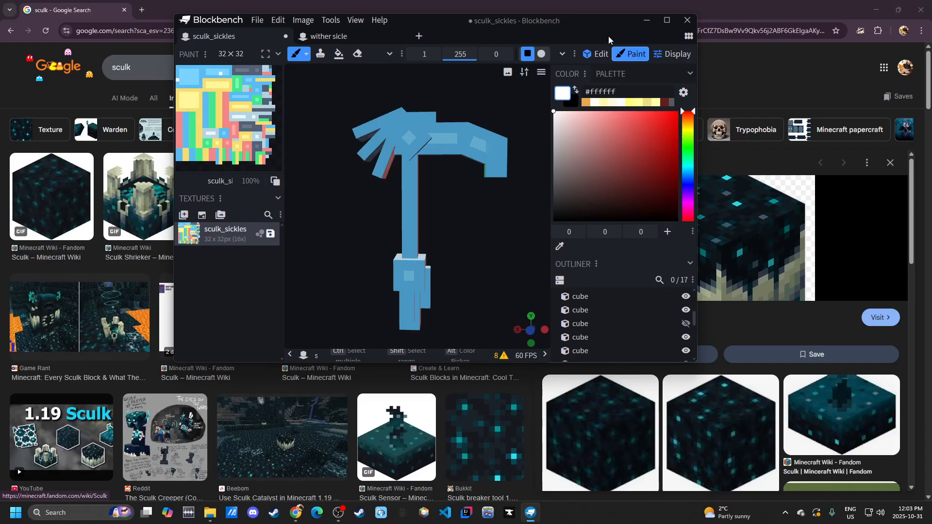
{"action": "left_click_drag", "start_coordinate": [498, 19], "coordinate": [369, 91]}
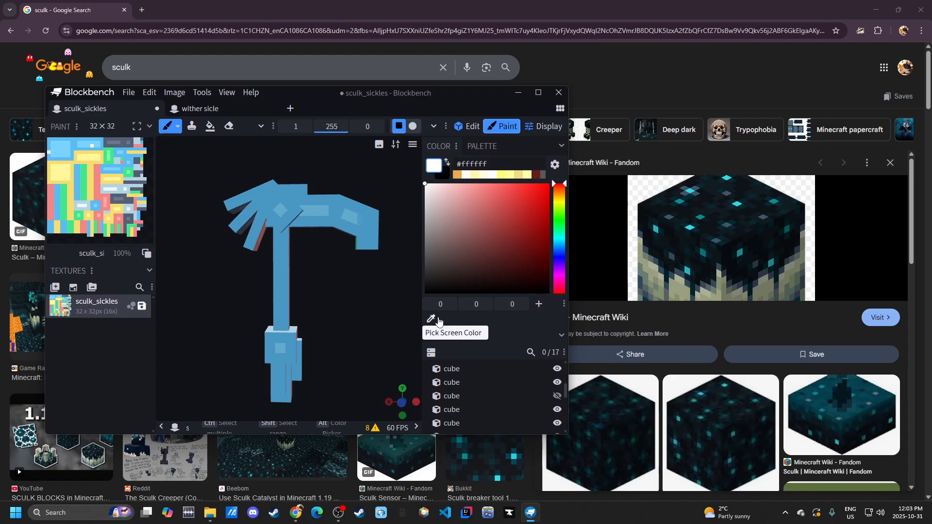
{"action": "left_click_drag", "start_coordinate": [493, 83], "coordinate": [447, 10]}
{"action": "left_click_drag", "start_coordinate": [369, 10], "coordinate": [1, 180]}
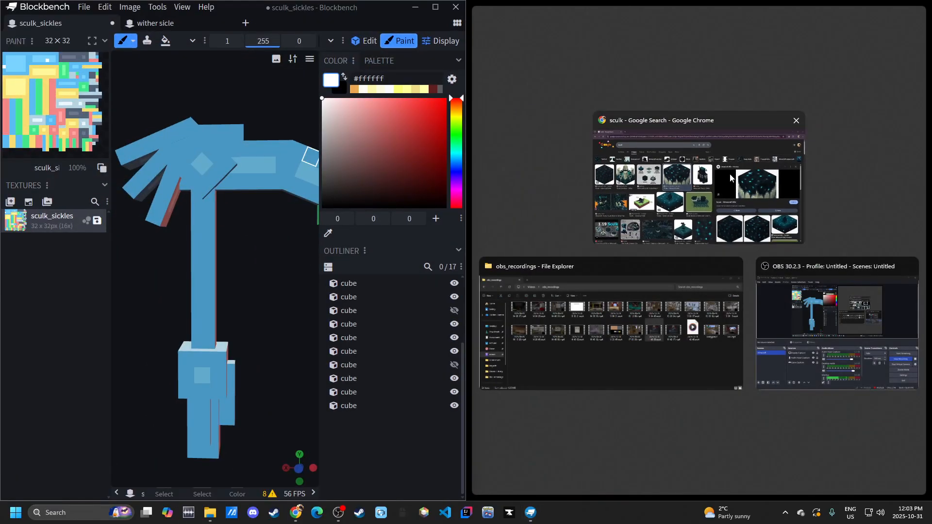
{"action": "left_click", "coordinate": [704, 174]}
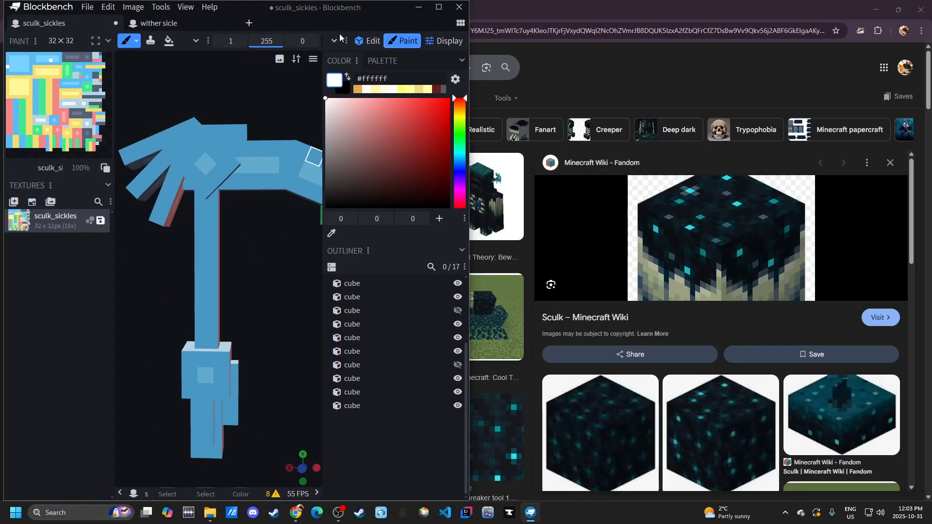
{"action": "left_click", "coordinate": [337, 236]}
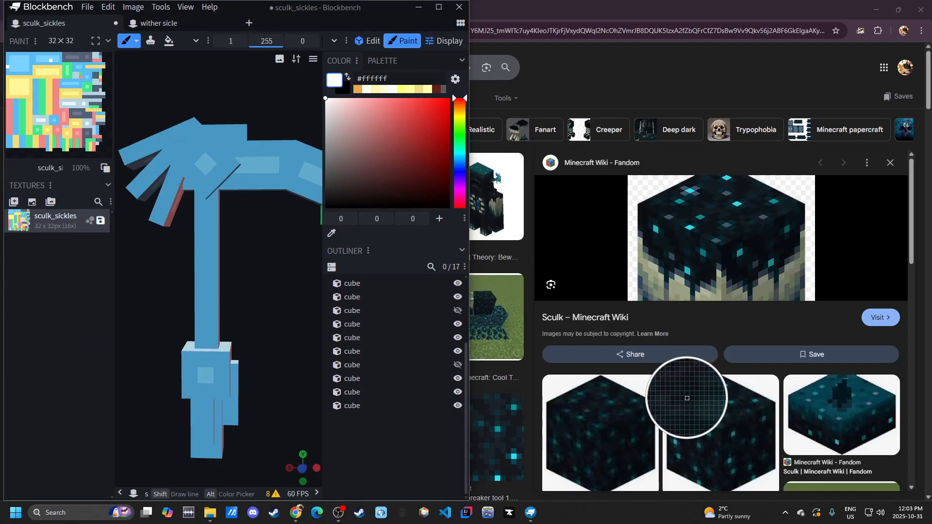
{"action": "left_click", "coordinate": [678, 288]}
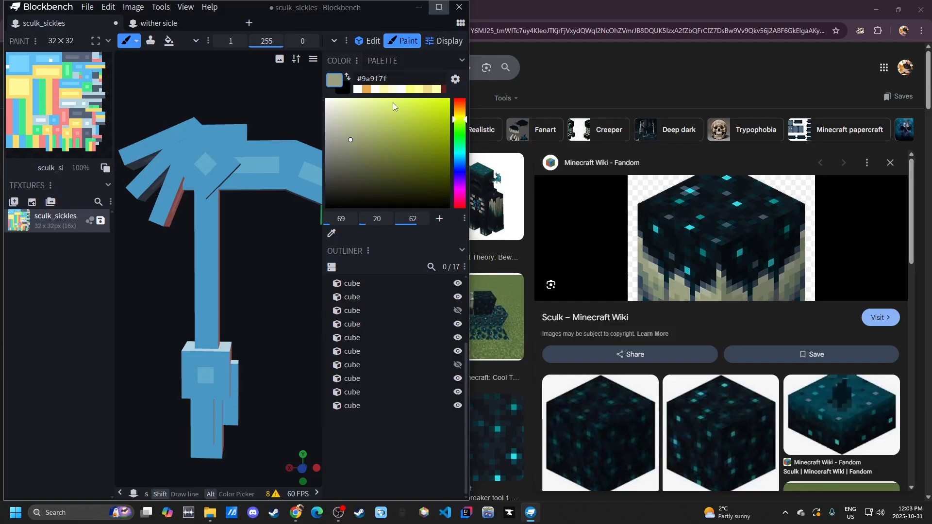
{"action": "left_click", "coordinate": [439, 8]}
{"action": "left_click_drag", "start_coordinate": [561, 259], "coordinate": [545, 265]}
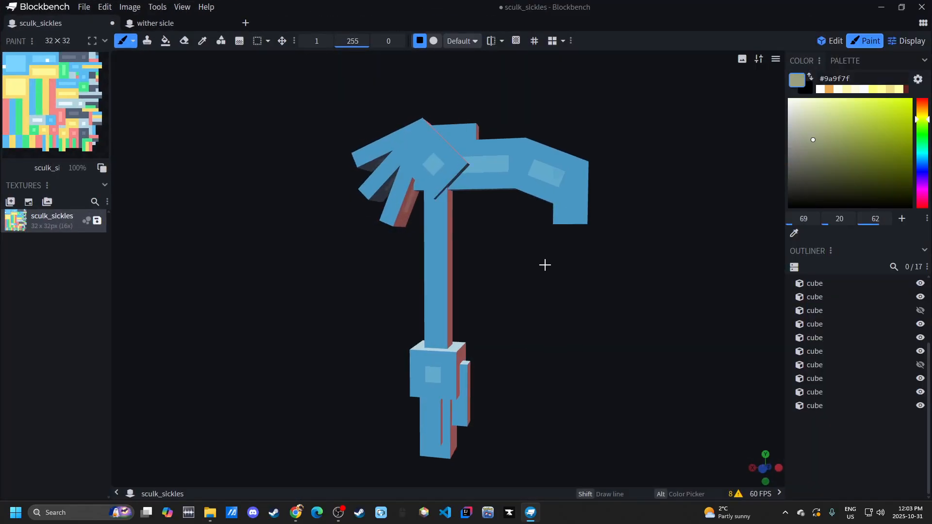
Step: Set the Fill tool to Element mode and fill the long handle shaft with #9a9f7f
{"action": "left_click", "coordinate": [165, 41]}
{"action": "left_click", "coordinate": [313, 41]}
{"action": "left_click", "coordinate": [332, 70]}
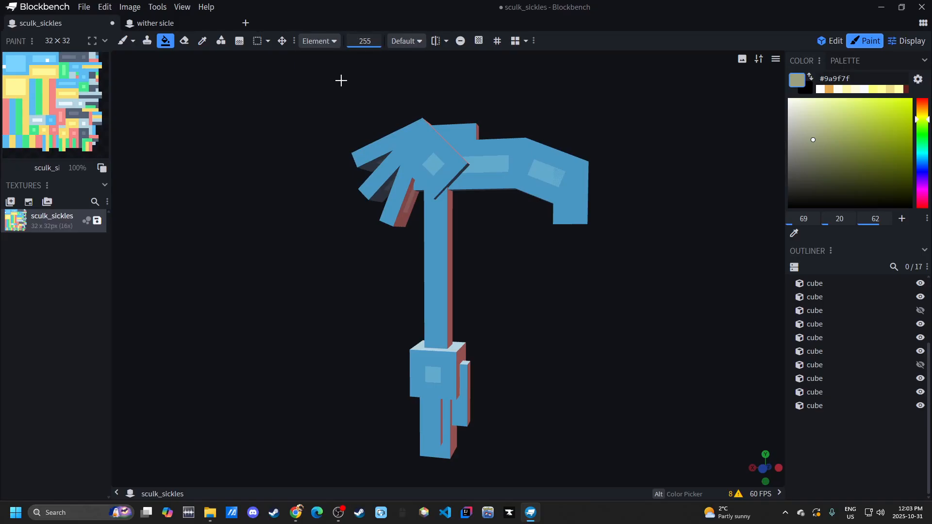
{"action": "left_click_drag", "start_coordinate": [497, 269], "coordinate": [493, 266]}
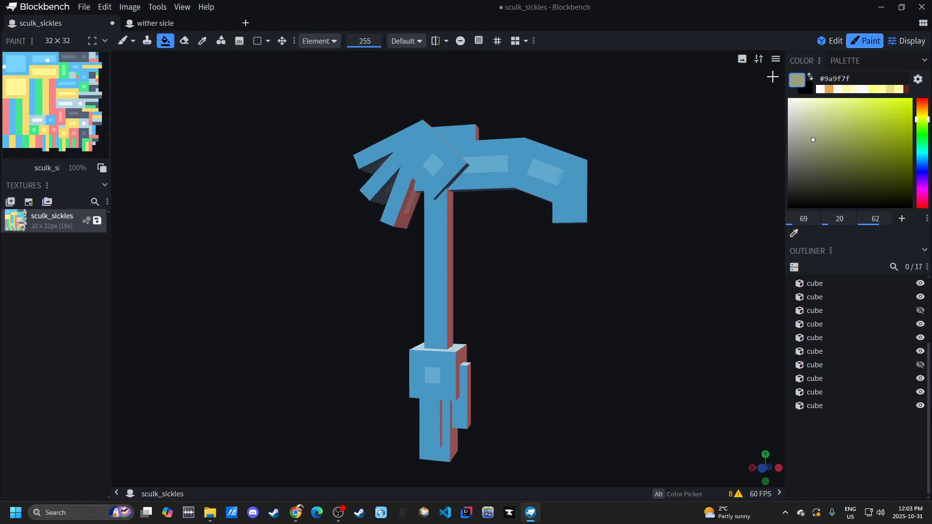
{"action": "left_click", "coordinate": [897, 7]}
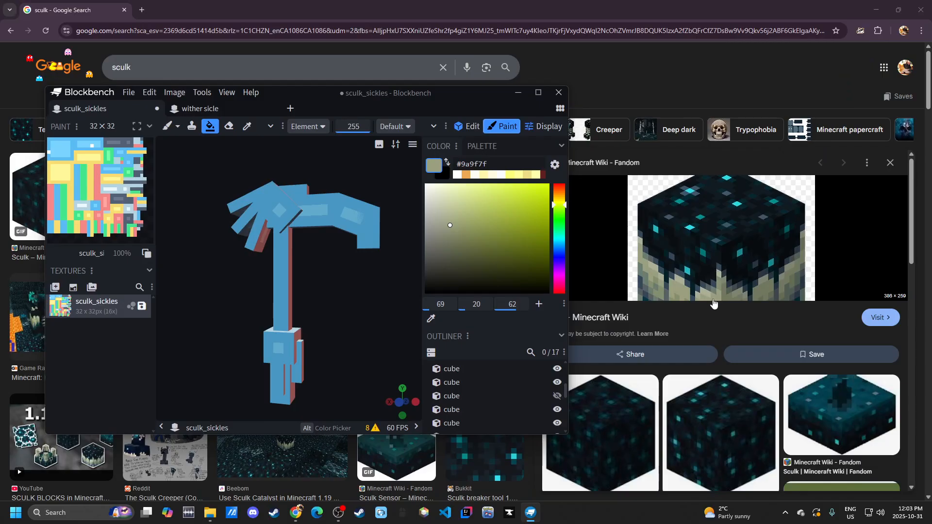
{"action": "left_click", "coordinate": [537, 92]}
{"action": "left_click", "coordinate": [444, 250]}
{"action": "right_click_drag", "start_coordinate": [521, 299], "coordinate": [529, 229]}
{"action": "left_click_drag", "start_coordinate": [538, 259], "coordinate": [533, 212]}
{"action": "left_click", "coordinate": [447, 347]}
{"action": "left_click_drag", "start_coordinate": [531, 312], "coordinate": [484, 325]}
{"action": "key", "text": "ctrl+z"}
Step: Fill the small strips on the grip and the three prongs of the head with #9a9f7f
{"action": "left_click", "coordinate": [430, 320]}
{"action": "left_click", "coordinate": [478, 328]}
{"action": "mouse_move", "coordinate": [474, 249]}
{"action": "left_mouse_down"}
{"action": "mouse_move", "coordinate": [548, 316]}
{"action": "mouse_move", "coordinate": [457, 250]}
{"action": "left_mouse_up"}
{"action": "left_click", "coordinate": [433, 249]}
{"action": "left_click", "coordinate": [416, 222]}
{"action": "left_click", "coordinate": [432, 189]}
Step: Fill the diamond-shaped block that joins the prongs to the shaft with #9a9f7f
{"action": "right_click_drag", "start_coordinate": [540, 288], "coordinate": [535, 308]}
{"action": "mouse_move", "coordinate": [530, 314]}
{"action": "left_mouse_down"}
{"action": "mouse_move", "coordinate": [456, 312]}
{"action": "mouse_move", "coordinate": [553, 316]}
{"action": "mouse_move", "coordinate": [537, 337]}
{"action": "mouse_move", "coordinate": [530, 312]}
{"action": "left_mouse_up"}
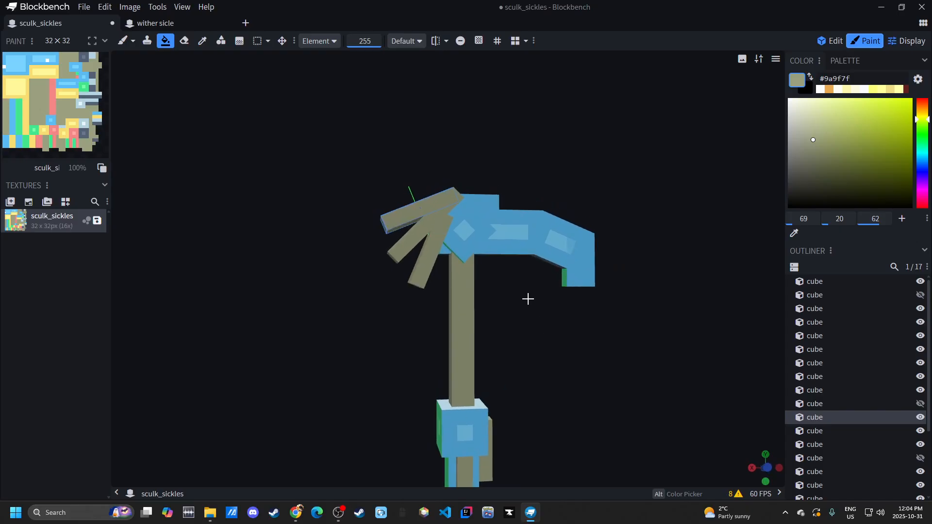
{"action": "left_click", "coordinate": [468, 234]}
{"action": "left_click_drag", "start_coordinate": [599, 333], "coordinate": [551, 287]}
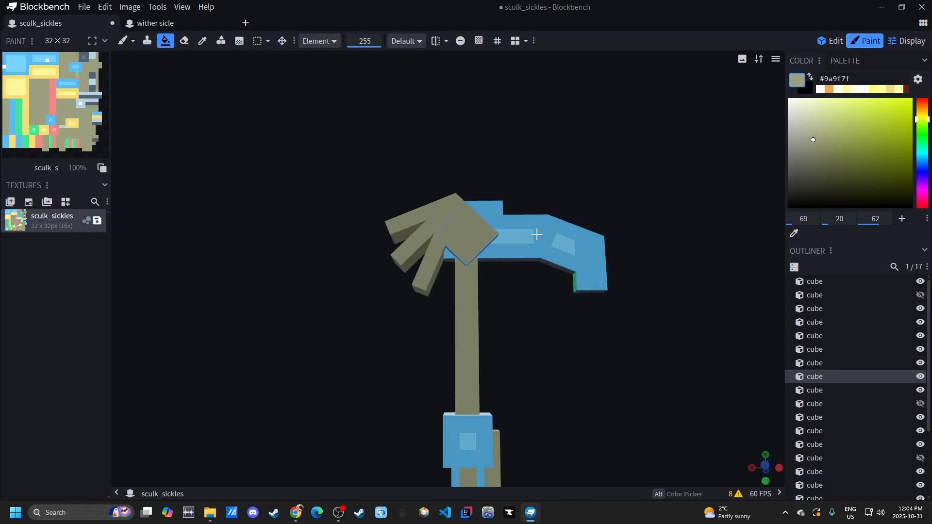
{"action": "scroll", "coordinate": [479, 233], "scroll_direction": "up", "scroll_amount": 3}
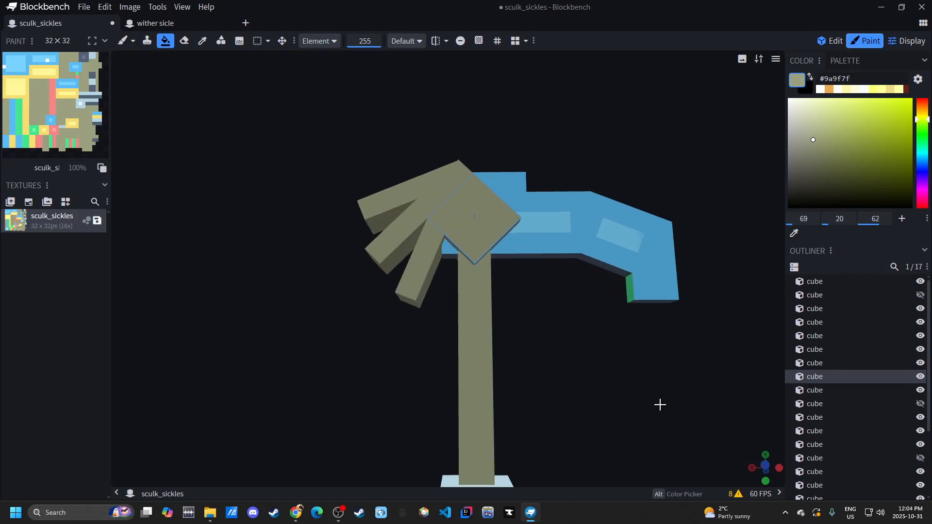
{"action": "scroll", "coordinate": [650, 383], "scroll_direction": "down", "scroll_amount": 3}
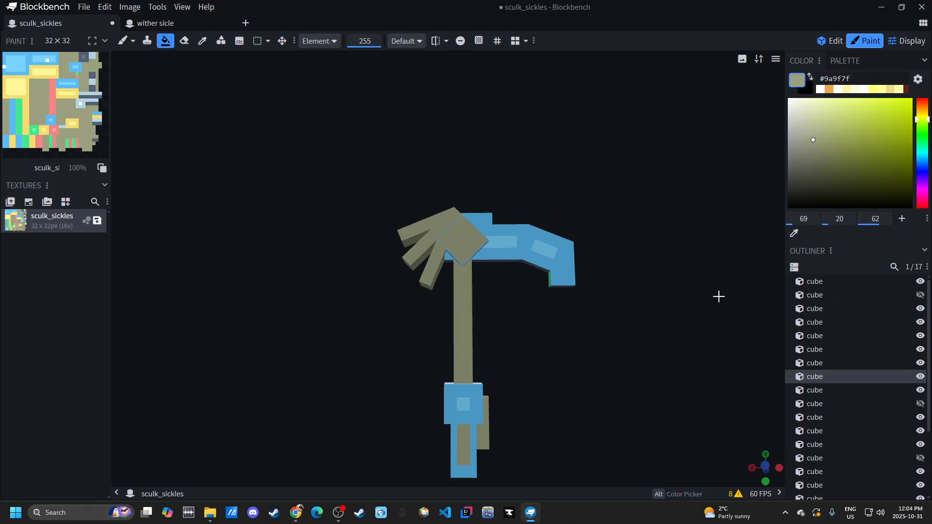
Step: Pick the dark teal screen colour #032228 from the sculk block image in the browser
{"action": "left_click", "coordinate": [901, 7]}
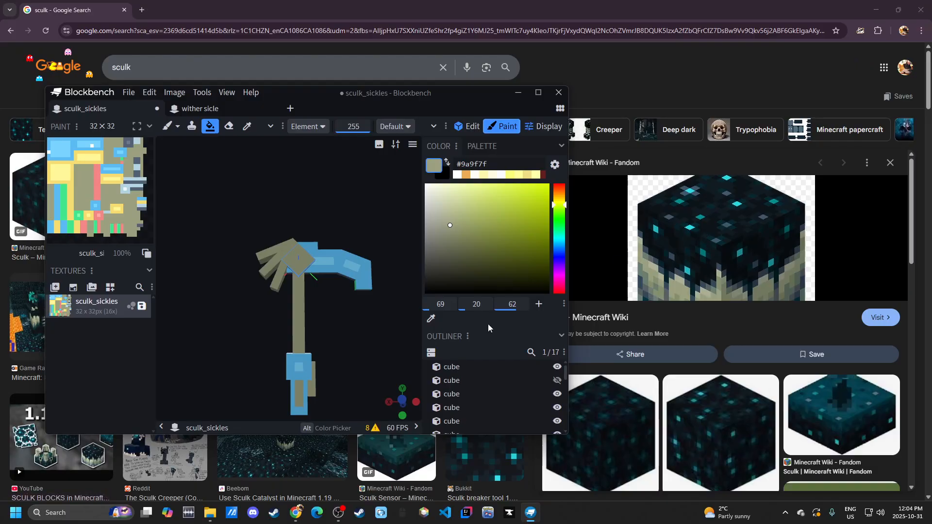
{"action": "left_click", "coordinate": [430, 318]}
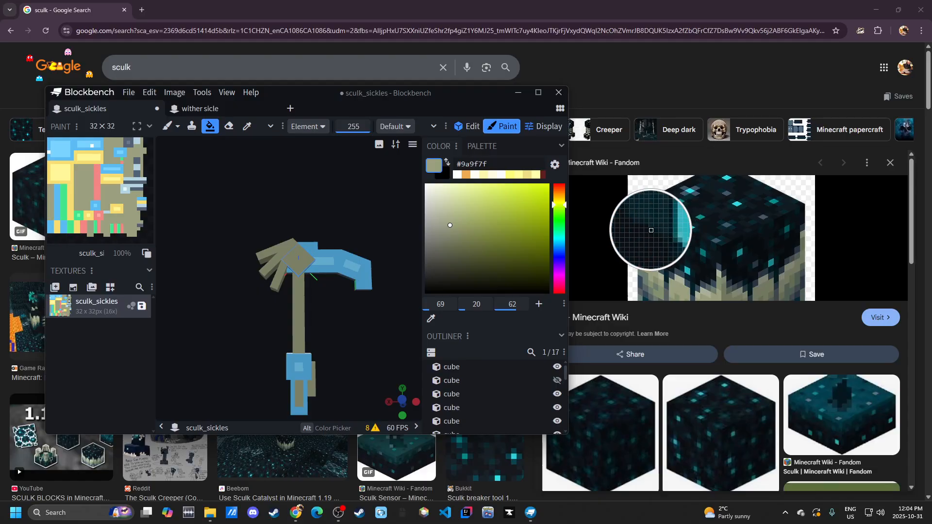
{"action": "left_click", "coordinate": [661, 232]}
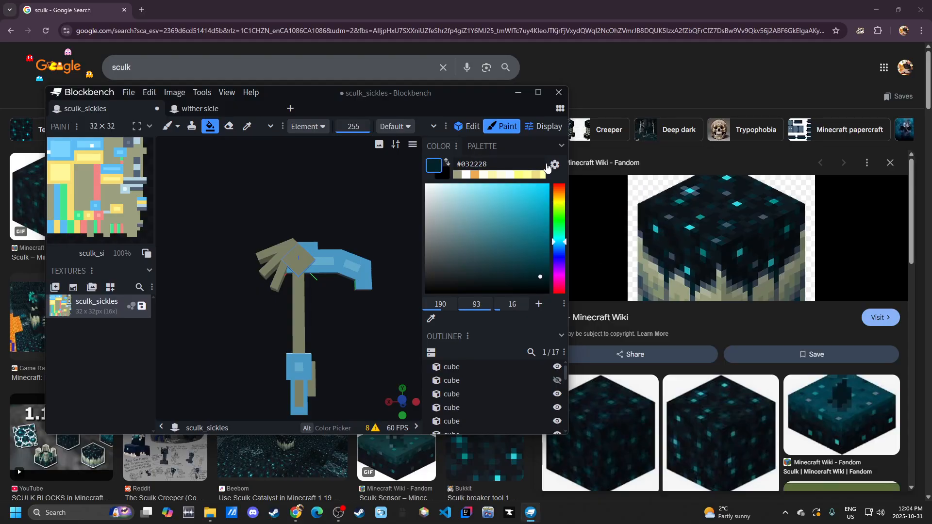
{"action": "left_click", "coordinate": [538, 93]}
Step: Fill all curved blade segments, the grip collar and the lower grip with #032228, then clear the selection
{"action": "left_click", "coordinate": [497, 250]}
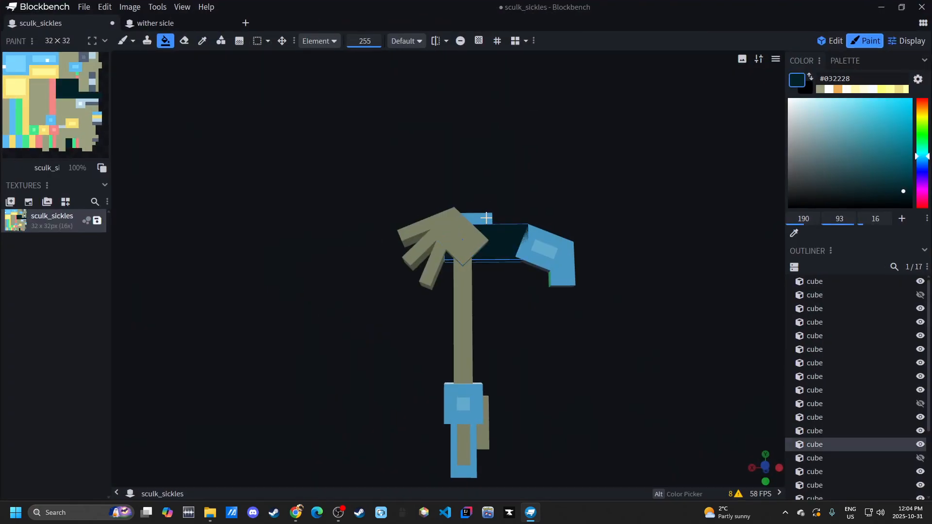
{"action": "left_click", "coordinate": [560, 279]}
{"action": "left_click", "coordinate": [566, 267]}
{"action": "left_click", "coordinate": [471, 395]}
{"action": "left_click", "coordinate": [454, 442]}
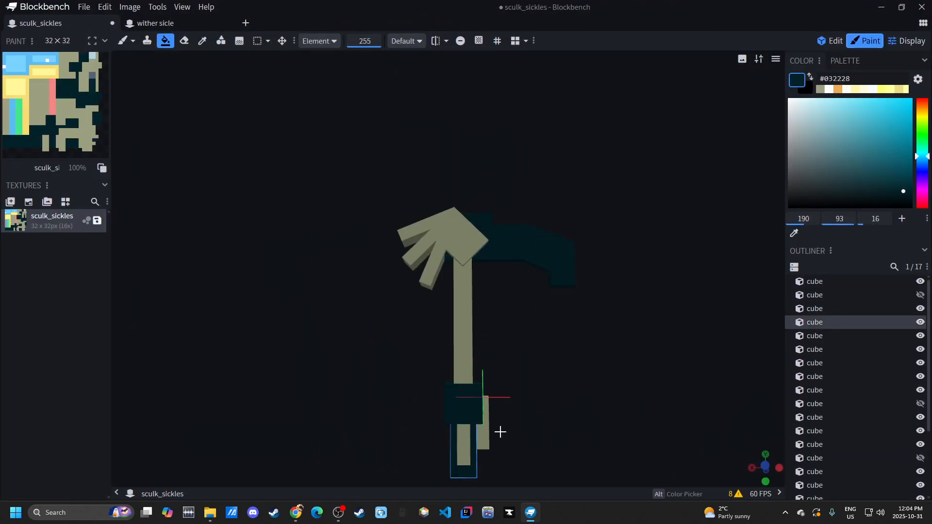
{"action": "left_click_drag", "start_coordinate": [633, 395], "coordinate": [624, 389]}
{"action": "scroll", "coordinate": [857, 382], "scroll_direction": "down", "scroll_amount": 3}
{"action": "left_click", "coordinate": [713, 395]}
{"action": "left_click_drag", "start_coordinate": [713, 395], "coordinate": [634, 349]}
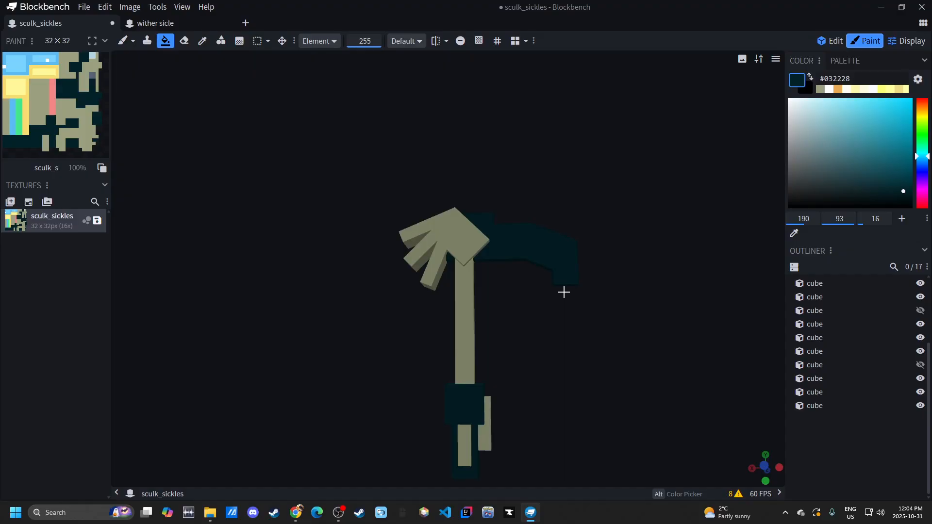
Step: Choose the bright cyan #42bcd3 and brush a one-pixel stripe along the middle of the curved blade to its tip
{"action": "left_click_drag", "start_coordinate": [579, 330], "coordinate": [620, 363]}
{"action": "scroll", "coordinate": [578, 305], "scroll_direction": "up", "scroll_amount": 2}
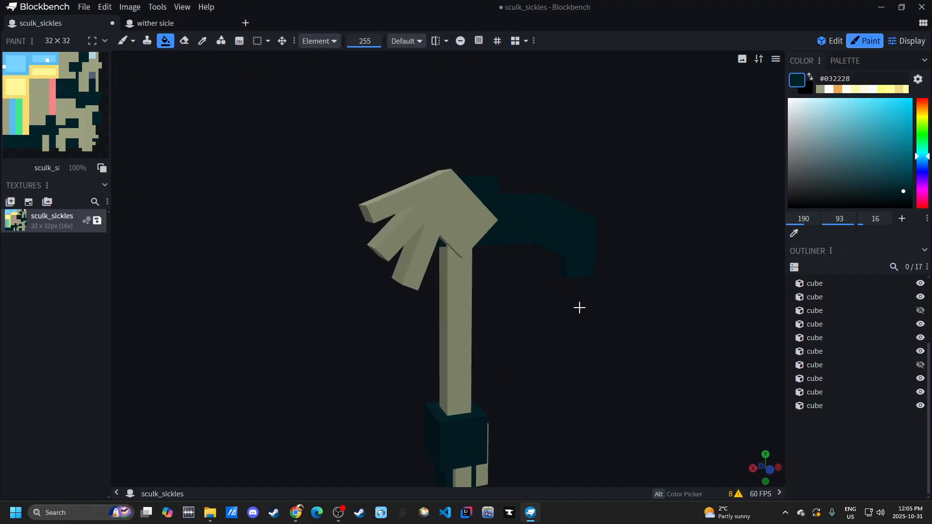
{"action": "left_click", "coordinate": [873, 118]}
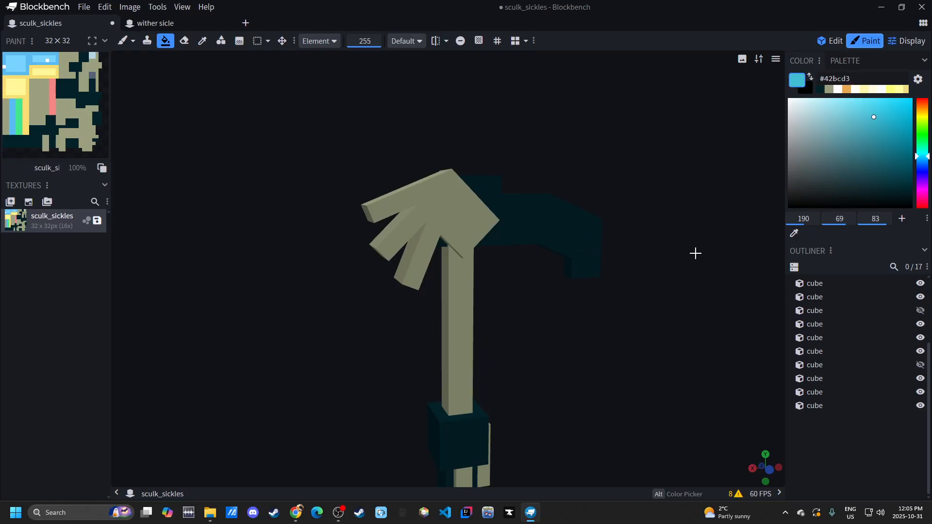
{"action": "key", "text": "b"}
{"action": "scroll", "coordinate": [539, 257], "scroll_direction": "up", "scroll_amount": 3}
{"action": "right_click_drag", "start_coordinate": [558, 288], "coordinate": [491, 301]}
{"action": "left_click_drag", "start_coordinate": [491, 301], "coordinate": [483, 300]}
{"action": "mouse_move", "coordinate": [467, 215]}
{"action": "left_mouse_down"}
{"action": "mouse_move", "coordinate": [556, 233]}
{"action": "mouse_move", "coordinate": [607, 276]}
{"action": "left_mouse_up"}
{"action": "mouse_move", "coordinate": [622, 291]}
{"action": "right_mouse_down"}
{"action": "mouse_move", "coordinate": [624, 322]}
{"action": "mouse_move", "coordinate": [645, 333]}
{"action": "mouse_move", "coordinate": [570, 350]}
{"action": "mouse_move", "coordinate": [522, 347]}
{"action": "right_mouse_up"}
{"action": "scroll", "coordinate": [520, 245], "scroll_direction": "up", "scroll_amount": 12}
{"action": "mouse_move", "coordinate": [636, 358]}
{"action": "left_mouse_down"}
{"action": "mouse_move", "coordinate": [671, 326]}
{"action": "mouse_move", "coordinate": [684, 333]}
{"action": "left_mouse_up"}
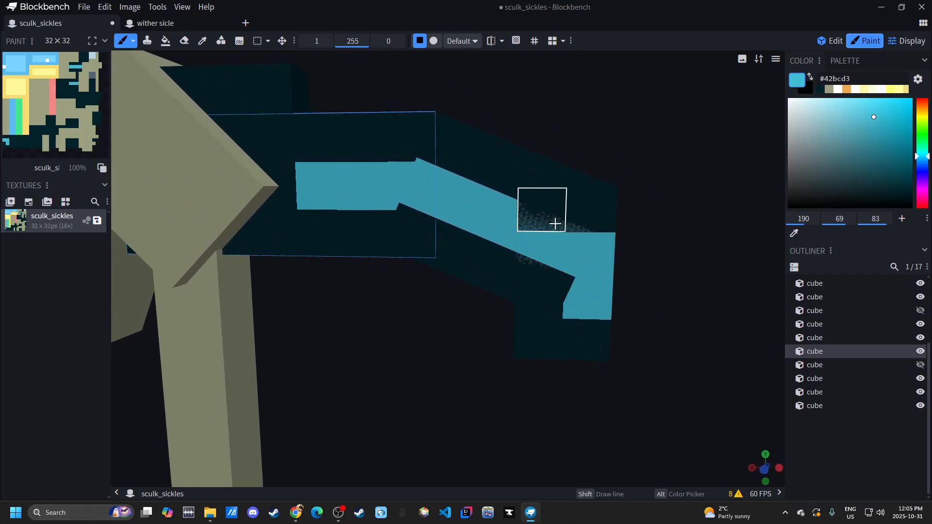
{"action": "mouse_move", "coordinate": [664, 366]}
{"action": "left_mouse_down"}
{"action": "mouse_move", "coordinate": [663, 356]}
{"action": "mouse_move", "coordinate": [665, 368]}
{"action": "mouse_move", "coordinate": [676, 362]}
{"action": "mouse_move", "coordinate": [522, 198]}
{"action": "left_mouse_up"}
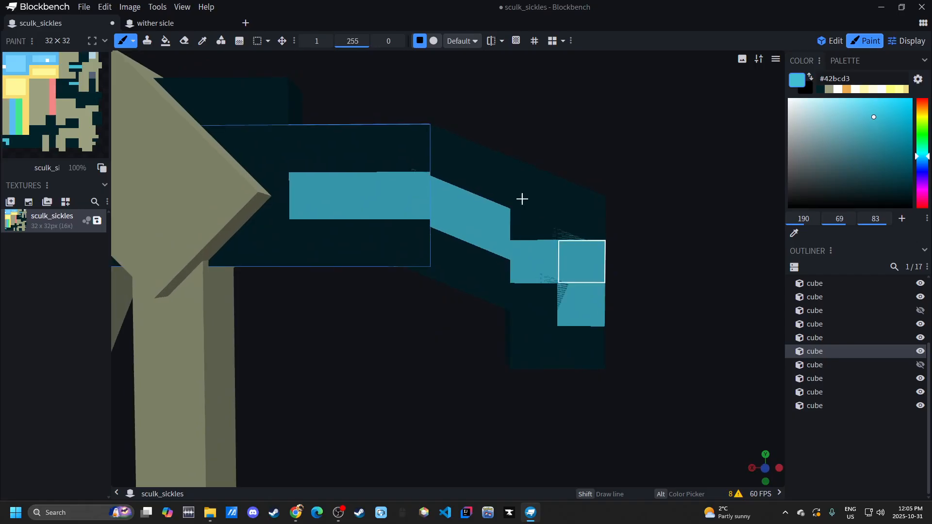
Step: Brush a short #42bcd3 stroke across the lower prongs near the diamond block
{"action": "left_click_drag", "start_coordinate": [447, 368], "coordinate": [564, 354]}
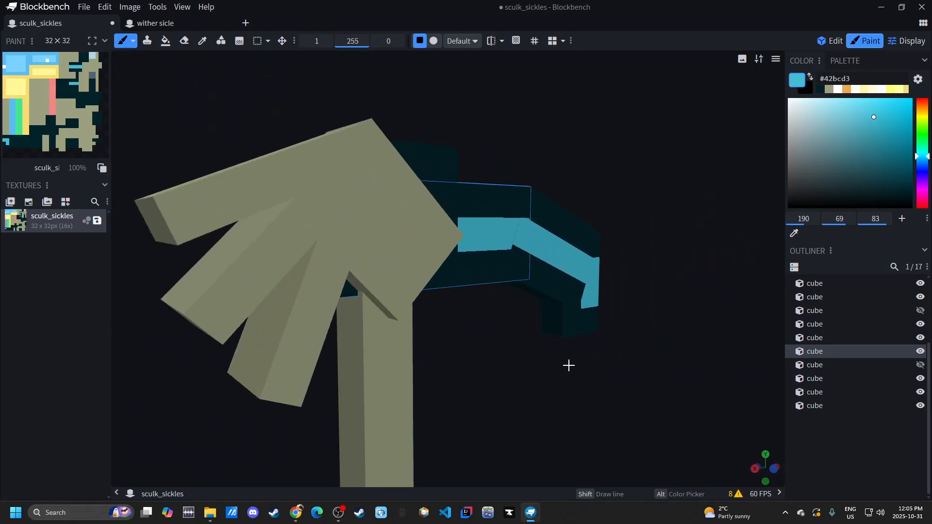
{"action": "left_click_drag", "start_coordinate": [330, 209], "coordinate": [345, 235]}
{"action": "mouse_move", "coordinate": [518, 335]}
{"action": "left_mouse_down"}
{"action": "mouse_move", "coordinate": [443, 327]}
{"action": "mouse_move", "coordinate": [464, 322]}
{"action": "mouse_move", "coordinate": [537, 366]}
{"action": "mouse_move", "coordinate": [503, 329]}
{"action": "mouse_move", "coordinate": [668, 248]}
{"action": "left_mouse_up"}
Step: Switch to Edit mode and set the inflate value of the angled blade segment to 0.002
{"action": "left_click", "coordinate": [830, 40]}
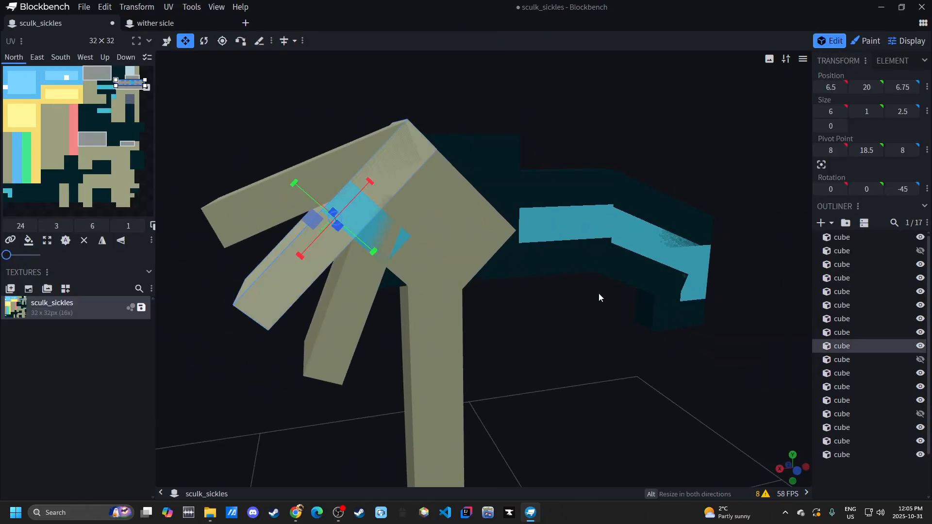
{"action": "left_click_drag", "start_coordinate": [544, 348], "coordinate": [534, 345]}
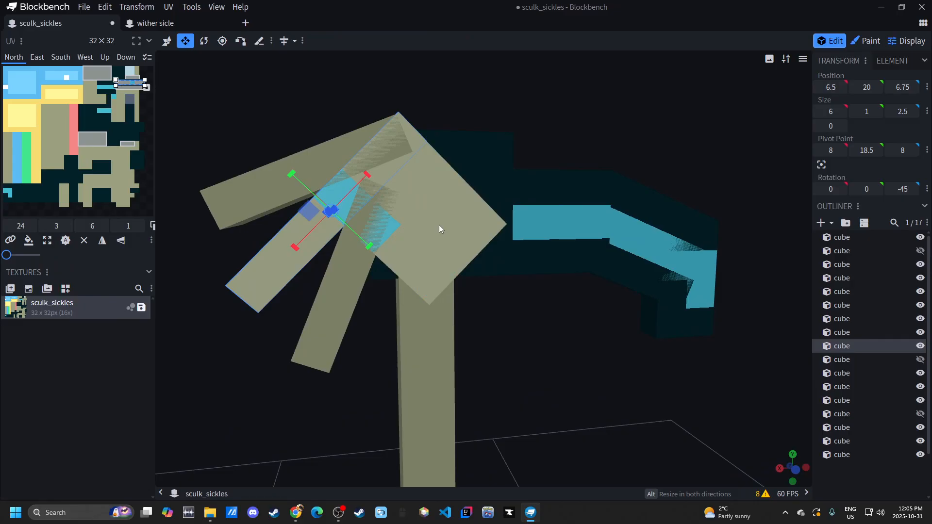
{"action": "left_click", "coordinate": [441, 257]}
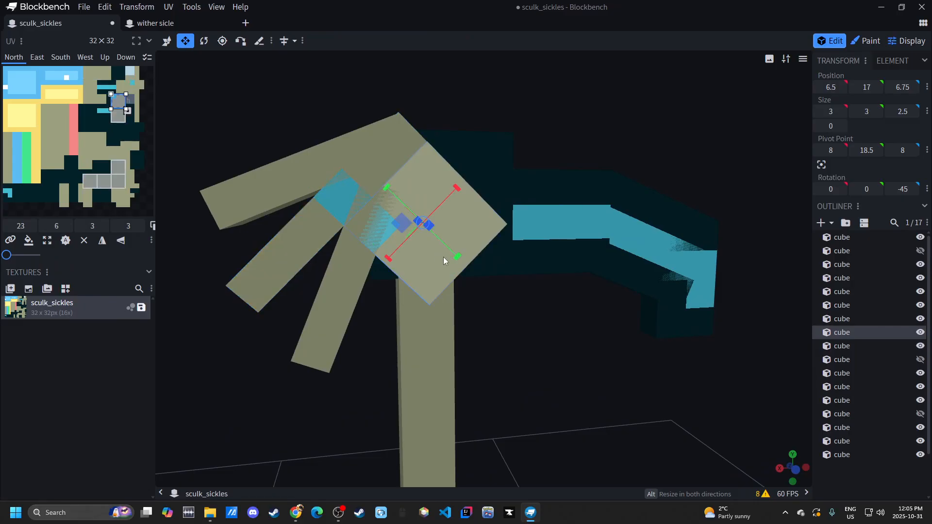
{"action": "left_click", "coordinate": [645, 271]}
{"action": "left_click_drag", "start_coordinate": [645, 272], "coordinate": [624, 321]}
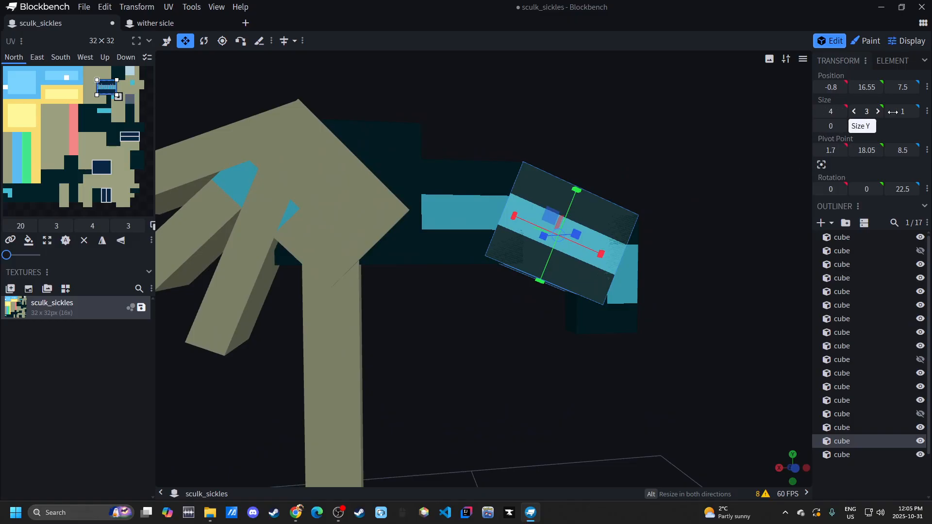
{"action": "left_click", "coordinate": [830, 126]}
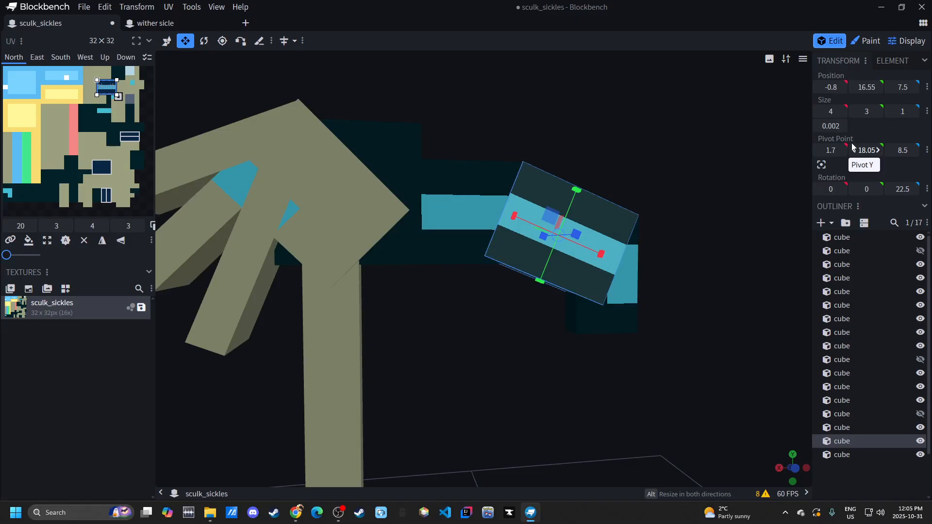
Step: Inspect the angled blade segment's joints with its neighbours from several angles, check its inflate value, and clear the selection
{"action": "left_click", "coordinate": [852, 473]}
{"action": "left_click_drag", "start_coordinate": [695, 404], "coordinate": [692, 376]}
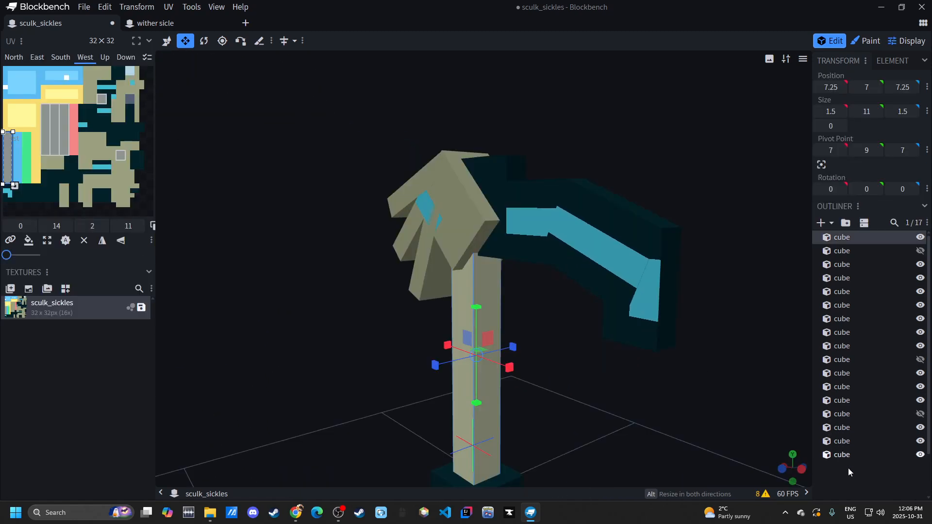
{"action": "left_click", "coordinate": [848, 471]}
{"action": "left_click_drag", "start_coordinate": [691, 375], "coordinate": [604, 216]}
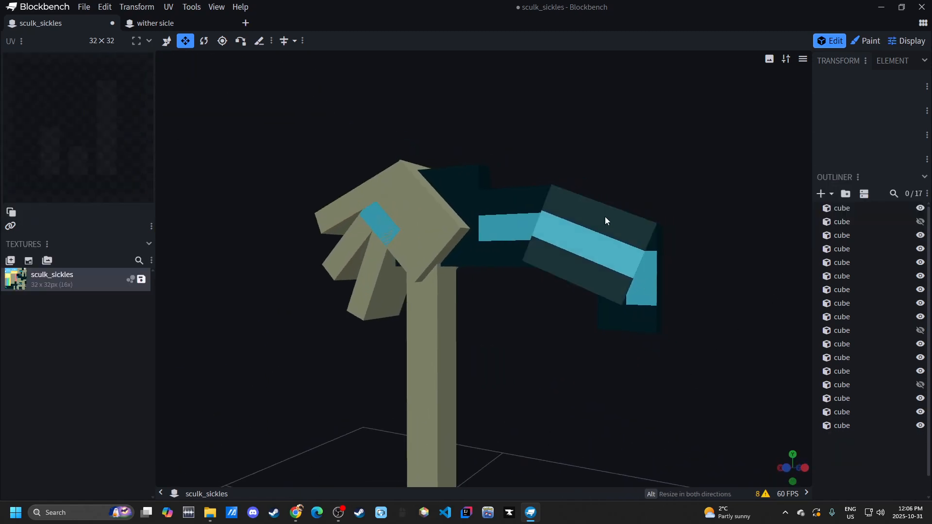
{"action": "left_click", "coordinate": [656, 224]}
{"action": "left_click_drag", "start_coordinate": [831, 126], "coordinate": [901, 136]}
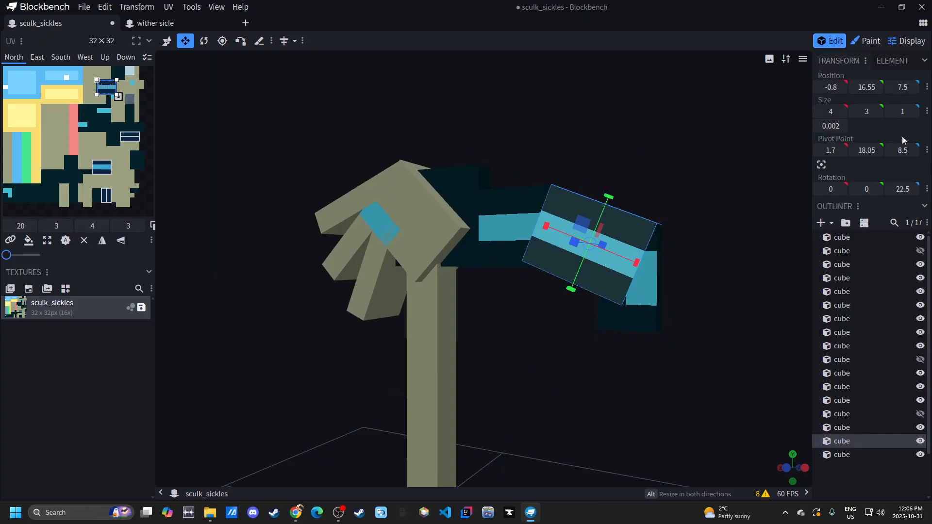
{"action": "left_click", "coordinate": [892, 485]}
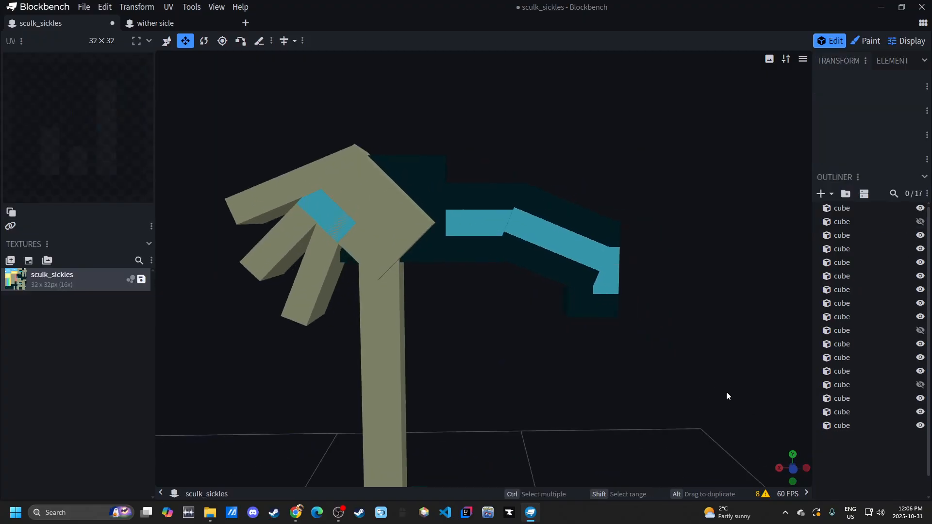
Step: Select the middle prong together with the diamond-shaped head block for an inflate adjustment
{"action": "left_click_drag", "start_coordinate": [725, 392], "coordinate": [235, 264]}
{"action": "scroll", "coordinate": [401, 251], "scroll_direction": "up", "scroll_amount": 3}
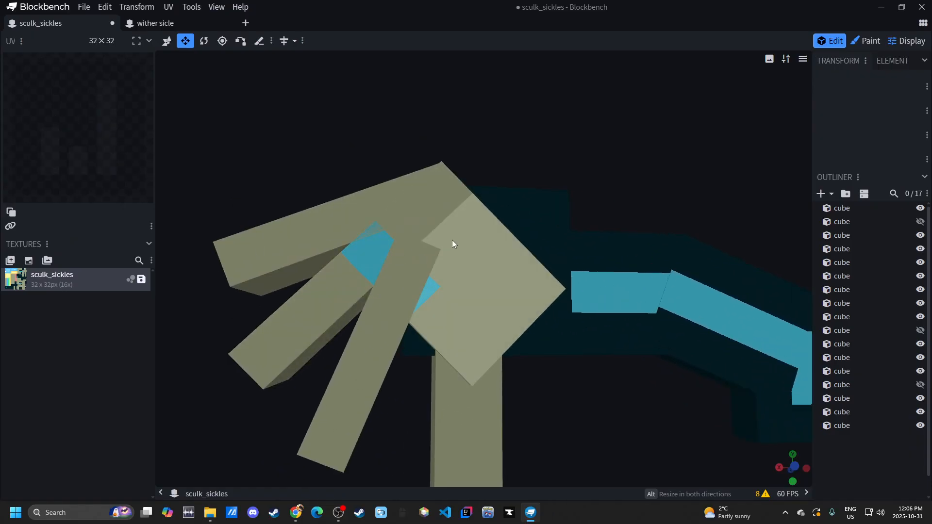
{"action": "left_click", "coordinate": [343, 269]}
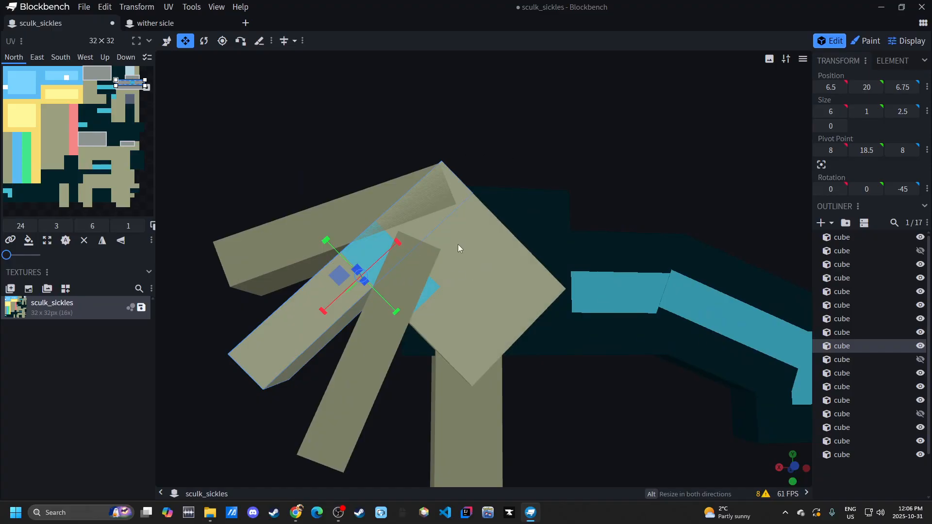
{"action": "left_click", "coordinate": [465, 267], "text": "shift"}
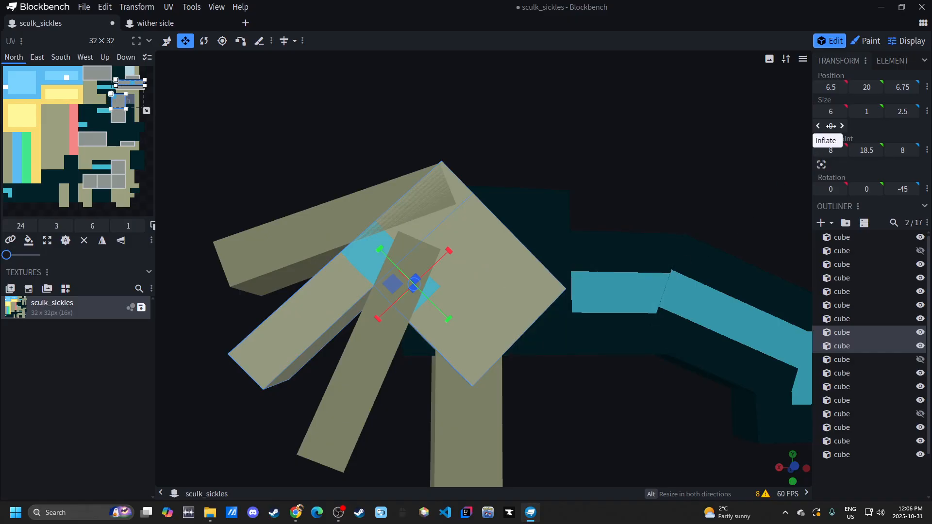
Step: Set the inflate value of the two selected hand cubes to 0.002 and deselect them
{"action": "type", "text": "0"}
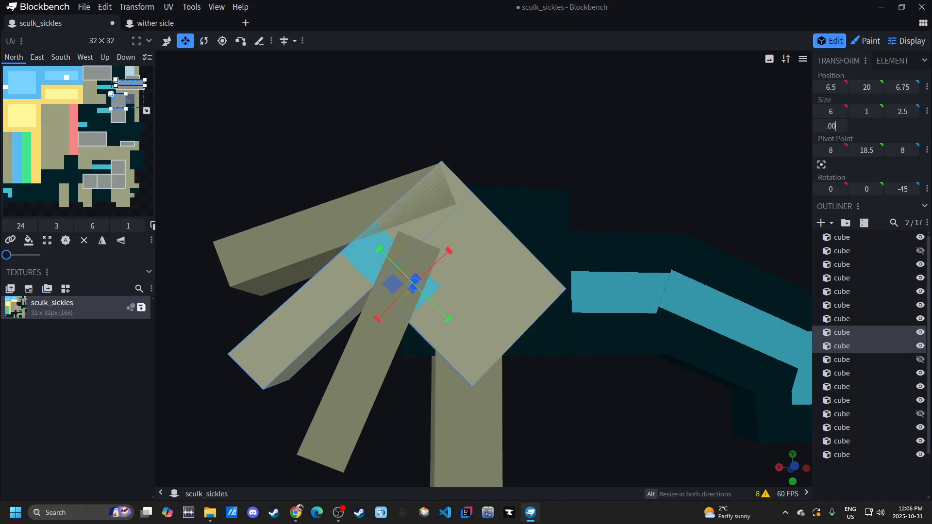
{"action": "type", "text": ".002"}
{"action": "key", "text": "Return"}
{"action": "scroll", "coordinate": [905, 335], "scroll_direction": "down", "scroll_amount": 2}
{"action": "left_click", "coordinate": [872, 455]}
{"action": "left_click_drag", "start_coordinate": [601, 406], "coordinate": [615, 397]}
{"action": "left_click_drag", "start_coordinate": [439, 293], "coordinate": [575, 412]}
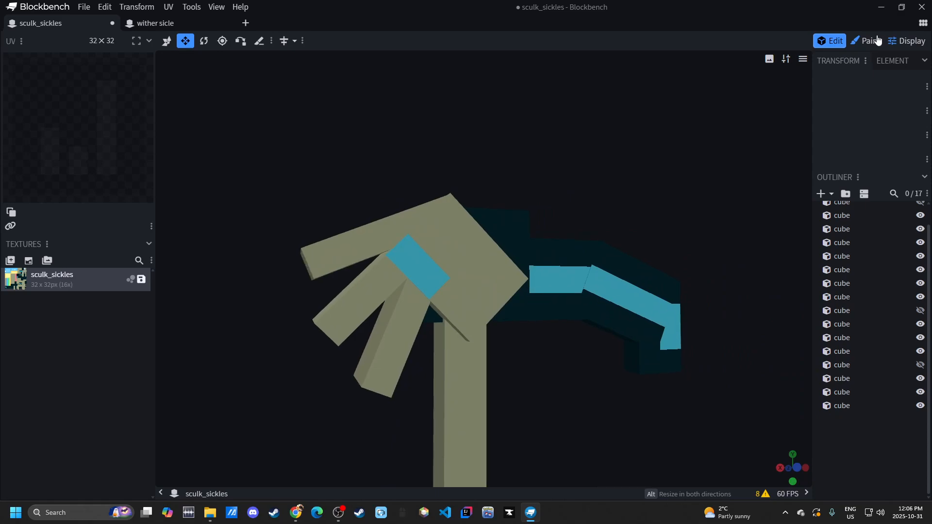
Step: Switch to paint mode and cover the cyan pixels on the palm with the bone colour #9a9f7f sampled from the hand
{"action": "left_click", "coordinate": [877, 41]}
{"action": "scroll", "coordinate": [609, 285], "scroll_direction": "down", "scroll_amount": 3}
{"action": "scroll", "coordinate": [555, 377], "scroll_direction": "up", "scroll_amount": 4}
{"action": "mouse_move", "coordinate": [555, 377]}
{"action": "left_mouse_down"}
{"action": "mouse_move", "coordinate": [559, 362]}
{"action": "mouse_move", "coordinate": [527, 365]}
{"action": "left_mouse_up"}
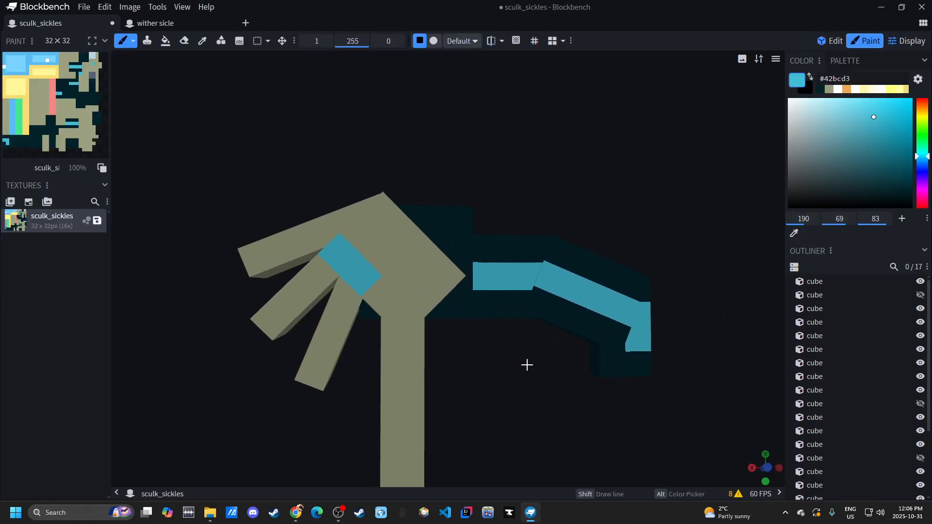
{"action": "left_click", "coordinate": [408, 277], "text": "alt"}
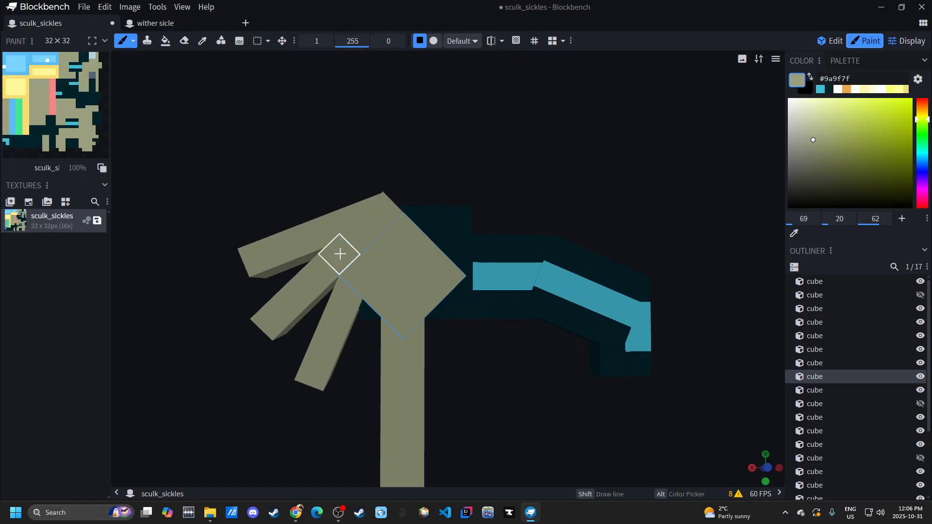
Step: Sample dark teal #032228 from the blade and paint over the cyan stripe running along it
{"action": "left_click", "coordinate": [488, 308], "text": "alt"}
{"action": "mouse_move", "coordinate": [487, 301]}
{"action": "left_mouse_down"}
{"action": "mouse_move", "coordinate": [487, 272]}
{"action": "mouse_move", "coordinate": [638, 333]}
{"action": "left_mouse_up"}
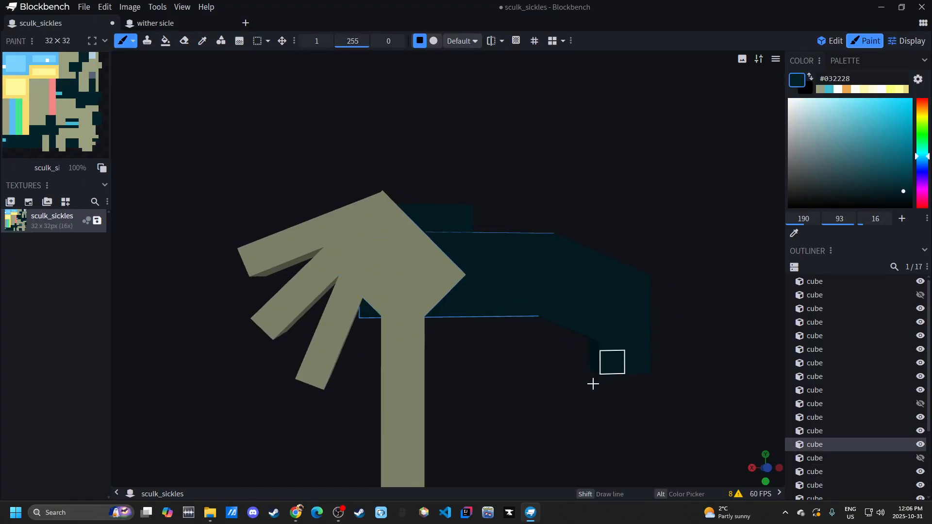
{"action": "left_click_drag", "start_coordinate": [592, 384], "coordinate": [387, 376]}
{"action": "mouse_move", "coordinate": [350, 348]}
{"action": "left_mouse_down"}
{"action": "mouse_move", "coordinate": [492, 274]}
{"action": "mouse_move", "coordinate": [455, 264]}
{"action": "left_mouse_up"}
{"action": "mouse_move", "coordinate": [242, 221]}
{"action": "left_mouse_down"}
{"action": "mouse_move", "coordinate": [235, 212]}
{"action": "mouse_move", "coordinate": [475, 223]}
{"action": "mouse_move", "coordinate": [465, 219]}
{"action": "mouse_move", "coordinate": [537, 347]}
{"action": "mouse_move", "coordinate": [536, 287]}
{"action": "left_mouse_up"}
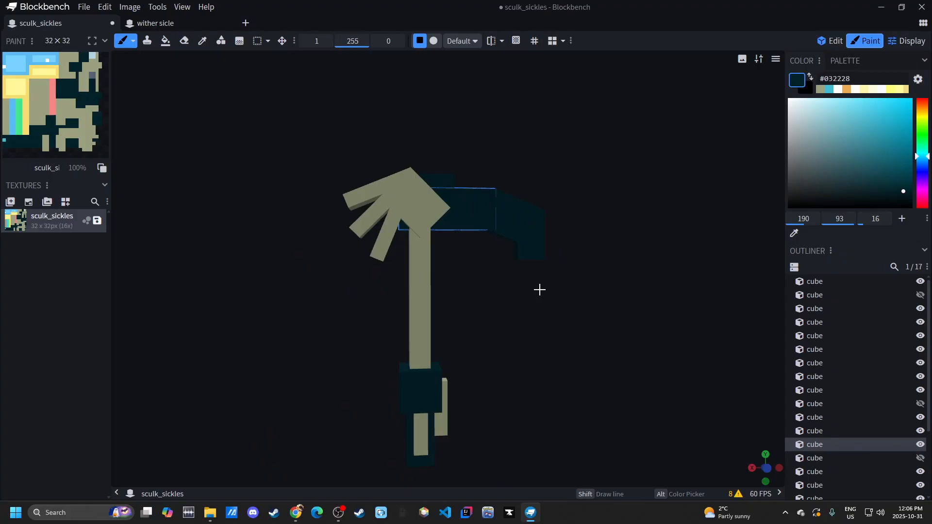
{"action": "scroll", "coordinate": [825, 388], "scroll_direction": "down", "scroll_amount": 3}
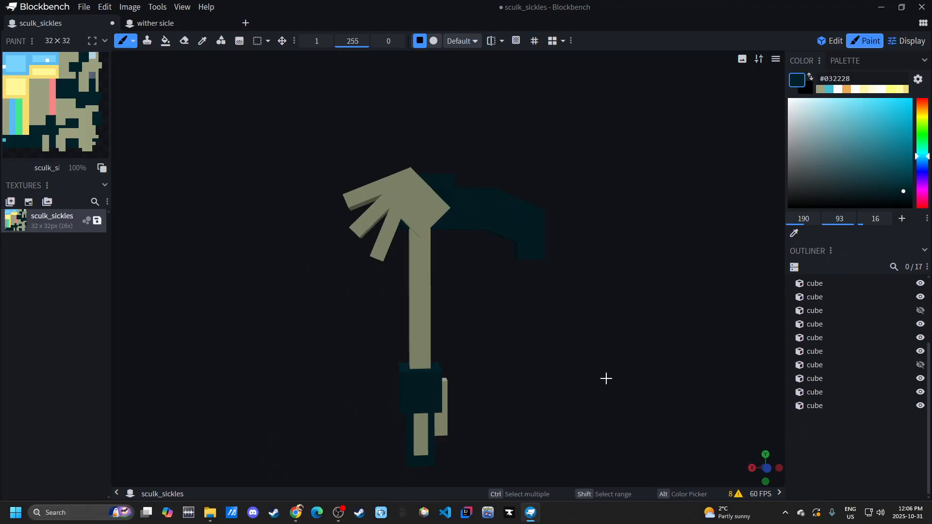
{"action": "left_click_drag", "start_coordinate": [549, 341], "coordinate": [557, 354]}
{"action": "left_click_drag", "start_coordinate": [470, 189], "coordinate": [504, 208]}
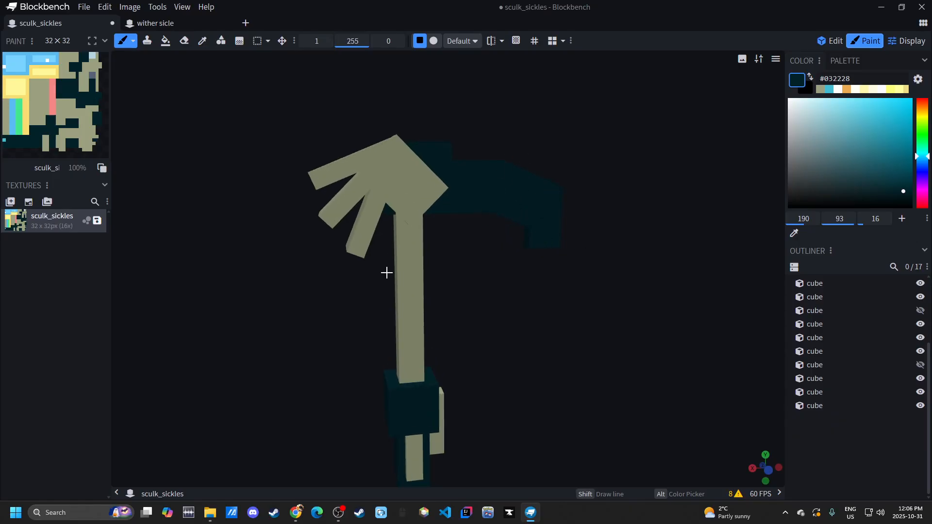
Step: Paint the pixel in the middle of the palm and the middle finger's tip dark teal #032228
{"action": "scroll", "coordinate": [480, 253], "scroll_direction": "up", "scroll_amount": 5}
{"action": "right_click_drag", "start_coordinate": [405, 235], "coordinate": [456, 306]}
{"action": "scroll", "coordinate": [455, 306], "scroll_direction": "up", "scroll_amount": 7}
{"action": "scroll", "coordinate": [448, 272], "scroll_direction": "down", "scroll_amount": 5}
{"action": "left_click", "coordinate": [443, 210]}
{"action": "left_click_drag", "start_coordinate": [238, 296], "coordinate": [466, 300]}
{"action": "mouse_move", "coordinate": [486, 243]}
{"action": "left_mouse_down"}
{"action": "mouse_move", "coordinate": [519, 277]}
{"action": "mouse_move", "coordinate": [340, 291]}
{"action": "left_mouse_up"}
{"action": "left_click_drag", "start_coordinate": [300, 262], "coordinate": [339, 262]}
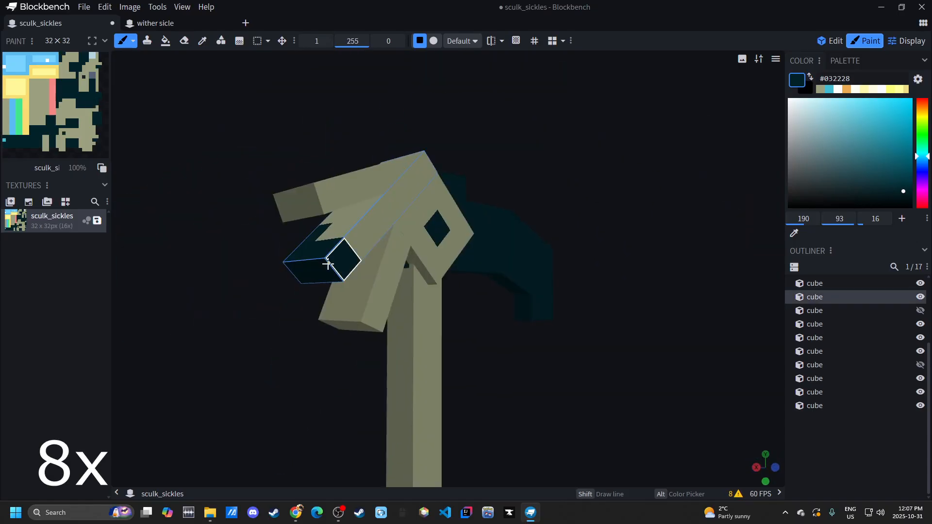
Step: Paint the tips of the upper and lower fingers dark teal with ragged edges on their sides
{"action": "left_click_drag", "start_coordinate": [257, 204], "coordinate": [264, 238]}
{"action": "left_click_drag", "start_coordinate": [291, 233], "coordinate": [339, 216]}
{"action": "left_click_drag", "start_coordinate": [258, 212], "coordinate": [466, 194]}
{"action": "mouse_move", "coordinate": [485, 160]}
{"action": "left_mouse_down"}
{"action": "mouse_move", "coordinate": [558, 184]}
{"action": "mouse_move", "coordinate": [703, 267]}
{"action": "mouse_move", "coordinate": [631, 218]}
{"action": "left_mouse_up"}
{"action": "left_click_drag", "start_coordinate": [452, 301], "coordinate": [499, 249]}
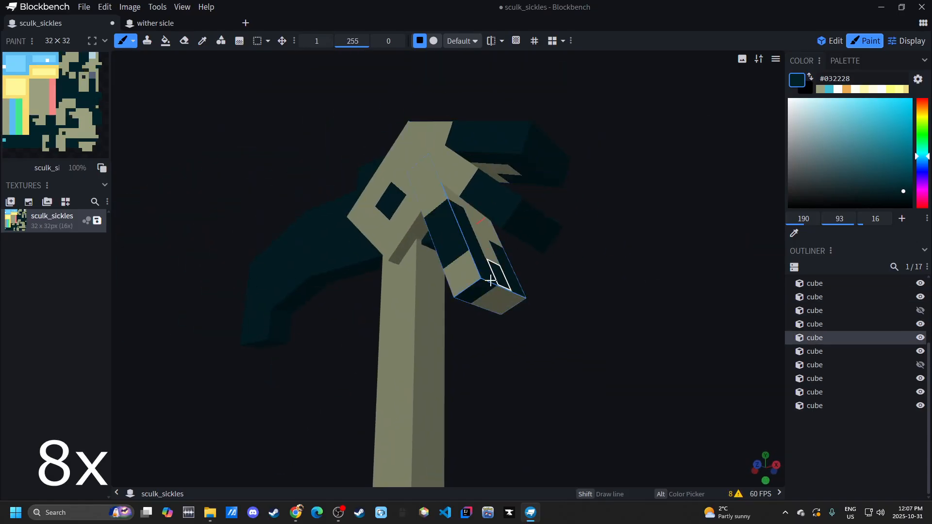
Step: Finish the dark teal fingertips and paint uneven dark teal pixels around the handle's lower end and the grip pieces
{"action": "left_click_drag", "start_coordinate": [582, 272], "coordinate": [301, 291]}
{"action": "left_click_drag", "start_coordinate": [340, 311], "coordinate": [370, 314]}
{"action": "mouse_move", "coordinate": [557, 271]}
{"action": "left_mouse_down"}
{"action": "mouse_move", "coordinate": [605, 438]}
{"action": "mouse_move", "coordinate": [544, 378]}
{"action": "left_mouse_up"}
{"action": "right_click_drag", "start_coordinate": [544, 378], "coordinate": [499, 246]}
{"action": "left_click_drag", "start_coordinate": [468, 218], "coordinate": [473, 272]}
{"action": "left_click_drag", "start_coordinate": [558, 291], "coordinate": [615, 312]}
{"action": "left_click_drag", "start_coordinate": [497, 300], "coordinate": [514, 311]}
{"action": "mouse_move", "coordinate": [582, 316]}
{"action": "left_mouse_down"}
{"action": "mouse_move", "coordinate": [648, 329]}
{"action": "mouse_move", "coordinate": [572, 291]}
{"action": "left_mouse_up"}
{"action": "left_click_drag", "start_coordinate": [427, 318], "coordinate": [449, 322]}
{"action": "left_click_drag", "start_coordinate": [582, 301], "coordinate": [515, 254]}
Step: Sample the bone colour #9a9f7f and repaint the lower ends of the grip's bone strips with it
{"action": "scroll", "coordinate": [516, 254], "scroll_direction": "down", "scroll_amount": 4}
{"action": "left_click", "coordinate": [491, 226], "text": "alt"}
{"action": "scroll", "coordinate": [545, 333], "scroll_direction": "down", "scroll_amount": 4}
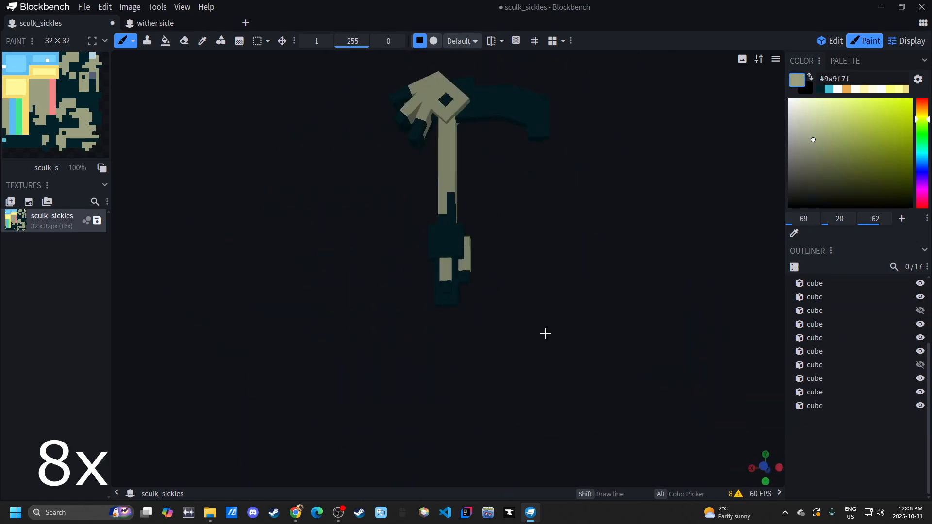
{"action": "scroll", "coordinate": [545, 333], "scroll_direction": "up", "scroll_amount": 6}
{"action": "left_click_drag", "start_coordinate": [545, 333], "coordinate": [590, 320]}
{"action": "left_click_drag", "start_coordinate": [447, 301], "coordinate": [451, 320]}
{"action": "left_click_drag", "start_coordinate": [591, 320], "coordinate": [798, 376]}
Step: Examine the repainted sickle's hand, handle and grip from a distance and up close
{"action": "scroll", "coordinate": [845, 397], "scroll_direction": "down", "scroll_amount": 3}
{"action": "left_click", "coordinate": [844, 451]}
{"action": "scroll", "coordinate": [323, 245], "scroll_direction": "down", "scroll_amount": 6}
{"action": "left_click_drag", "start_coordinate": [314, 226], "coordinate": [544, 227]}
{"action": "scroll", "coordinate": [545, 227], "scroll_direction": "up", "scroll_amount": 3}
{"action": "scroll", "coordinate": [482, 196], "scroll_direction": "up", "scroll_amount": 5}
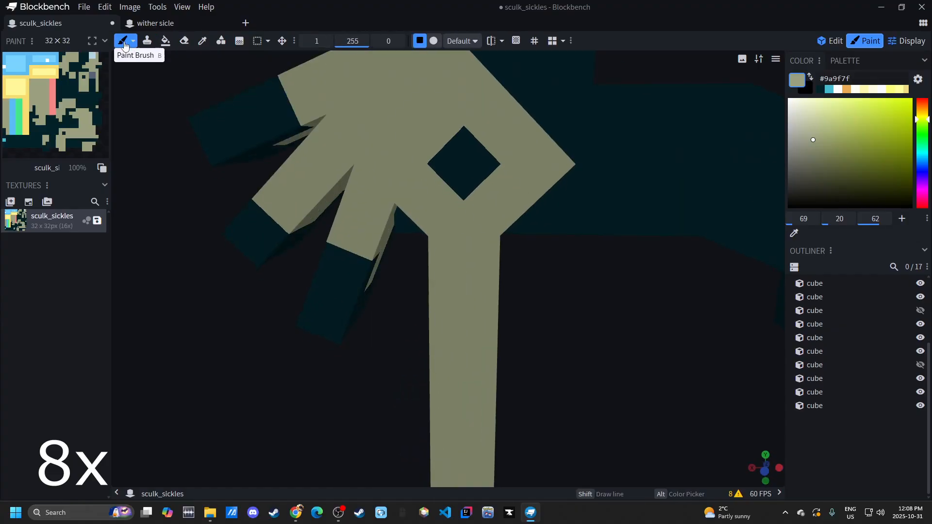
{"action": "scroll", "coordinate": [537, 226], "scroll_direction": "down", "scroll_amount": 5}
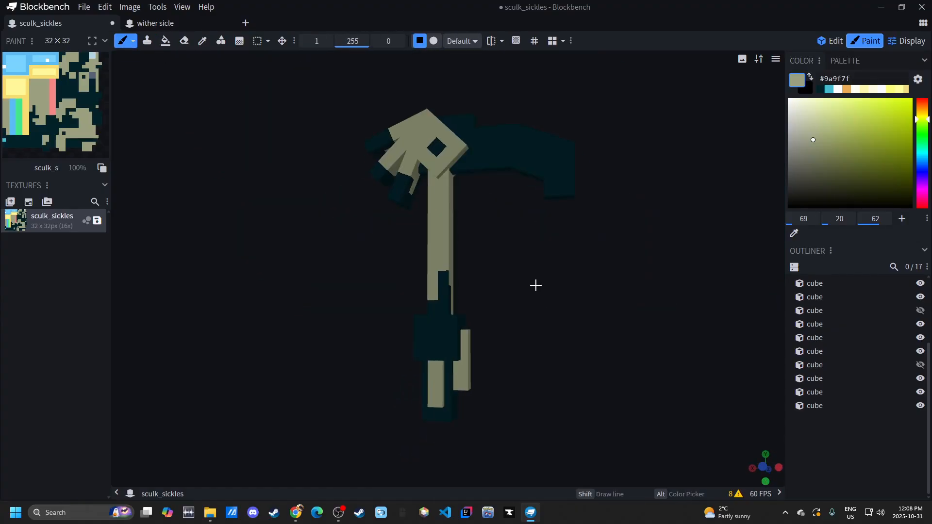
{"action": "scroll", "coordinate": [534, 282], "scroll_direction": "up", "scroll_amount": 5}
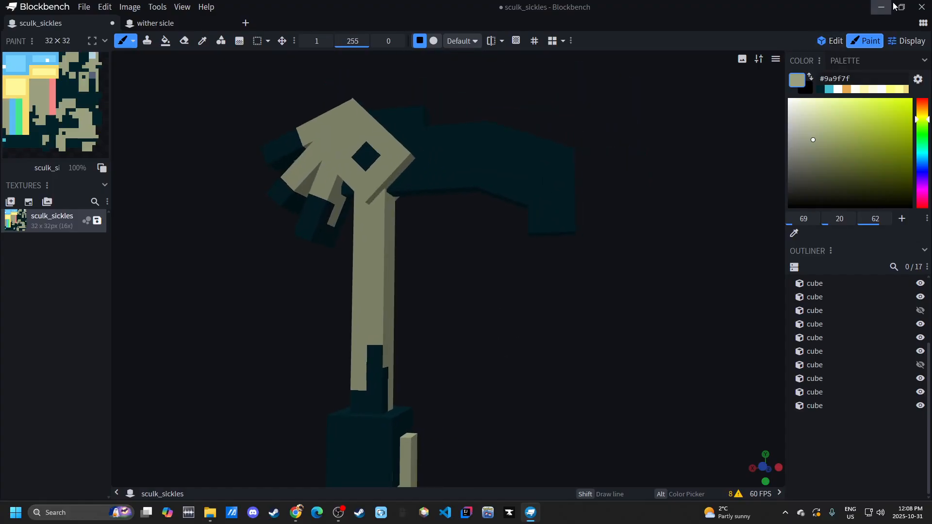
Step: Place the modelling window side by side with the Chrome window showing the sculk image search
{"action": "left_click", "coordinate": [900, 7]}
{"action": "left_click_drag", "start_coordinate": [480, 90], "coordinate": [1, 121]}
{"action": "left_click", "coordinate": [699, 184]}
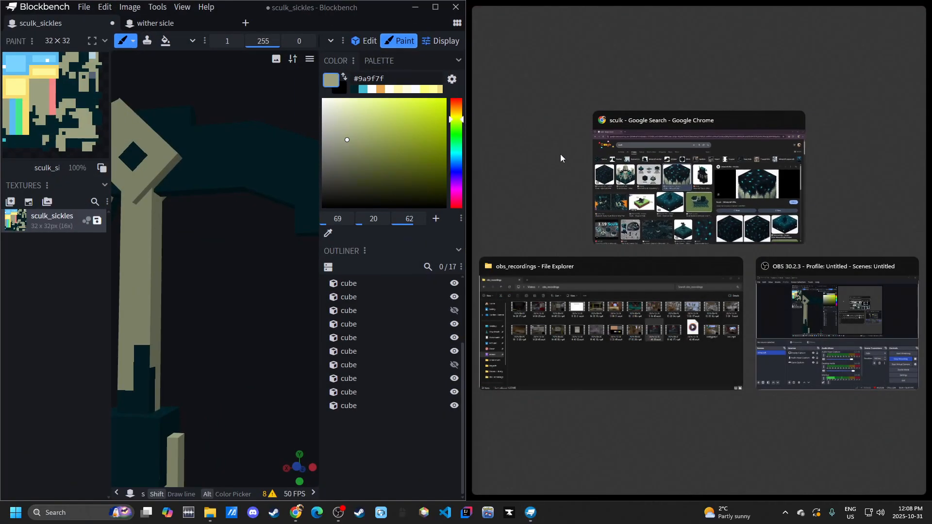
{"action": "left_click", "coordinate": [718, 139]}
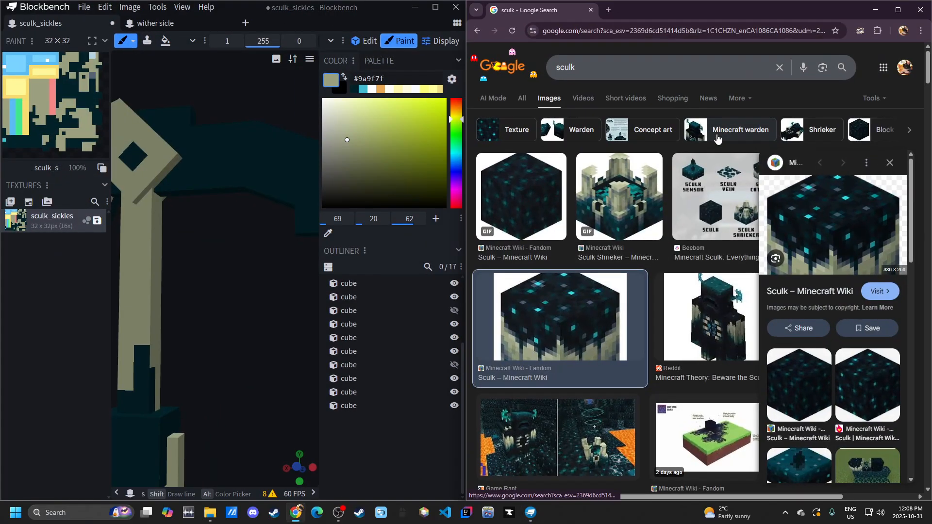
Step: Sample bone shades #abaf95 and #838f6f from the sculk block image and paint light and dark patches on the handle
{"action": "left_click_drag", "start_coordinate": [291, 233], "coordinate": [357, 239]}
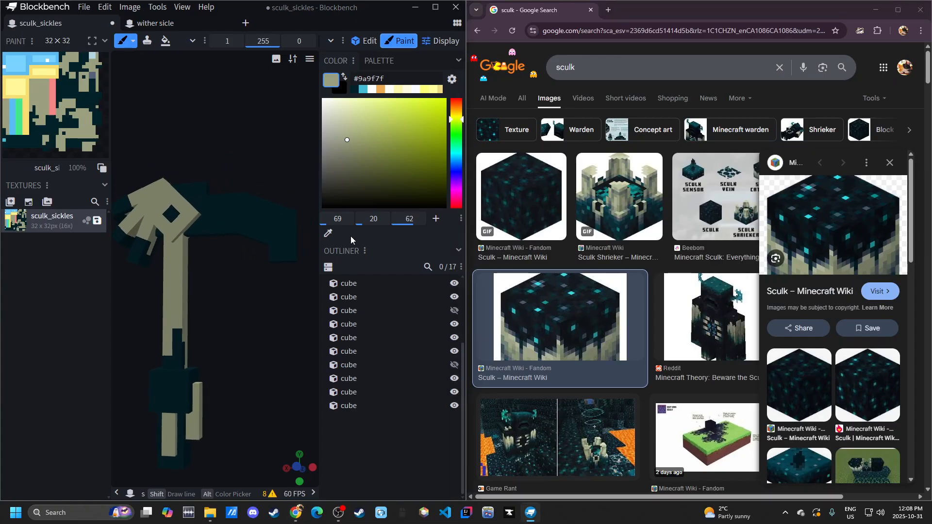
{"action": "left_click", "coordinate": [326, 235]}
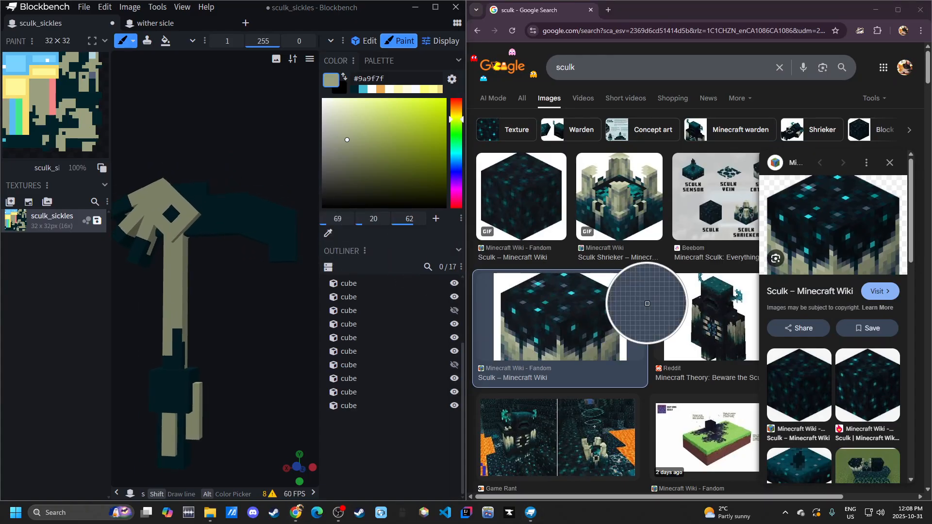
{"action": "left_click", "coordinate": [798, 263]}
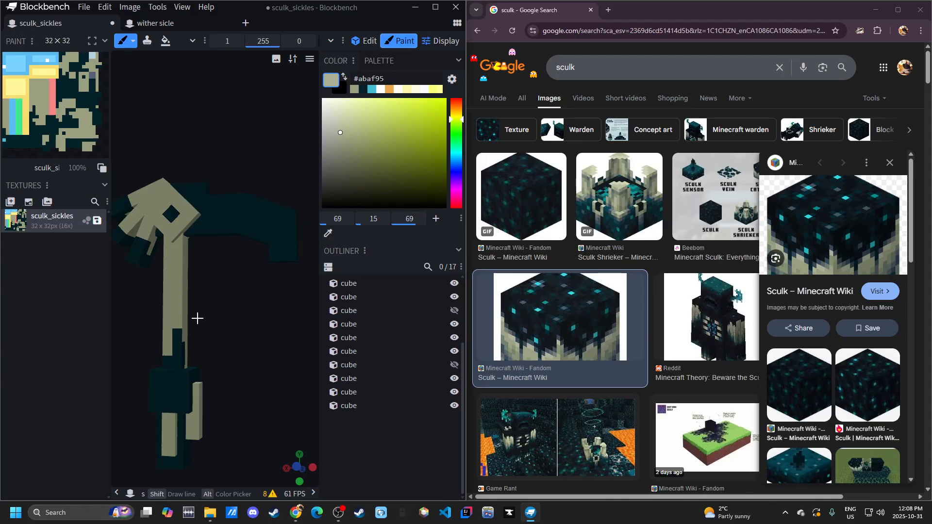
{"action": "left_click", "coordinate": [173, 274]}
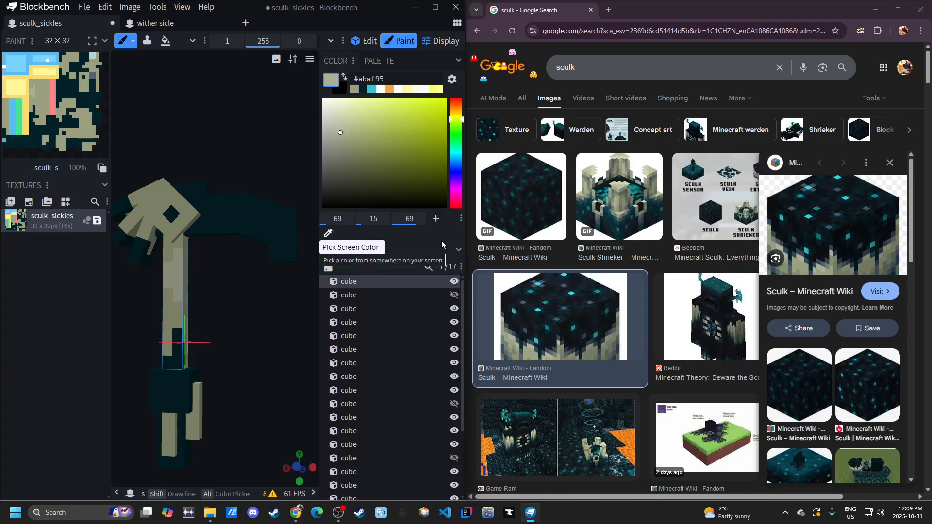
{"action": "left_click", "coordinate": [357, 236]}
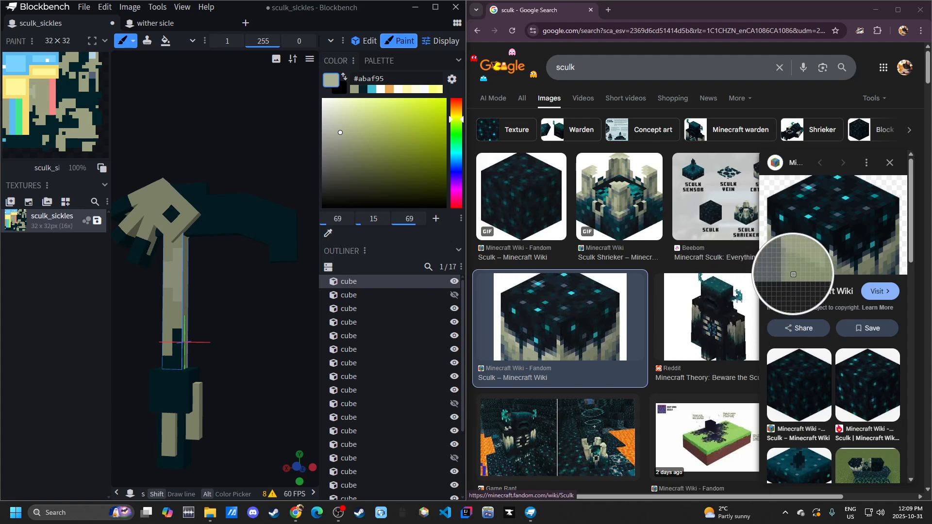
{"action": "left_click", "coordinate": [793, 274]}
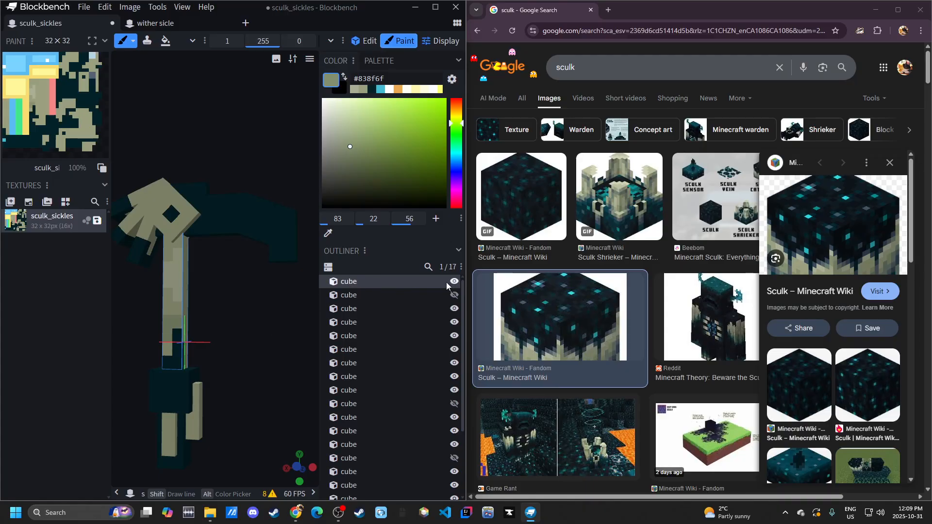
Step: Sample #384857 and #21b5c3 from the sculk image, painting a grey-blue patch on the blade's outer section and a cyan pixel on its middle section
{"action": "left_click", "coordinate": [367, 237]}
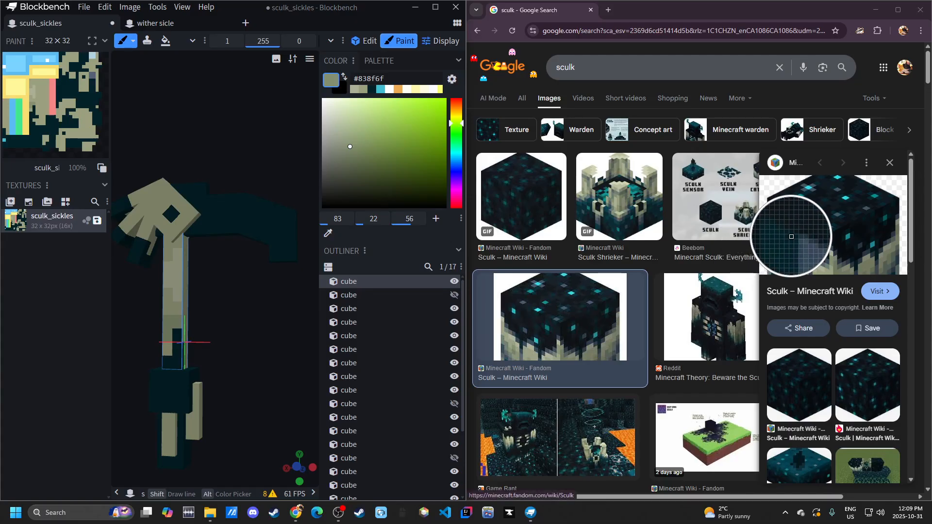
{"action": "left_click", "coordinate": [799, 241]}
{"action": "left_click", "coordinate": [259, 223]}
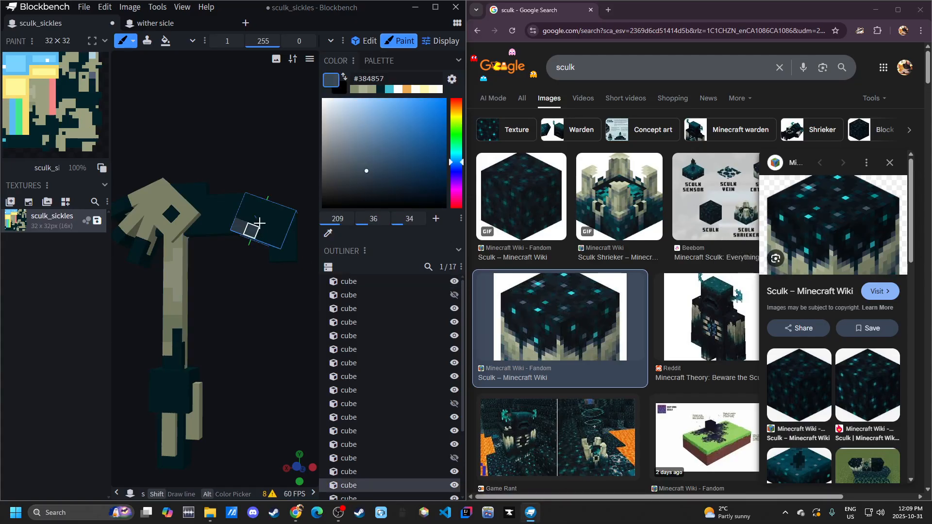
{"action": "left_click", "coordinate": [327, 236]}
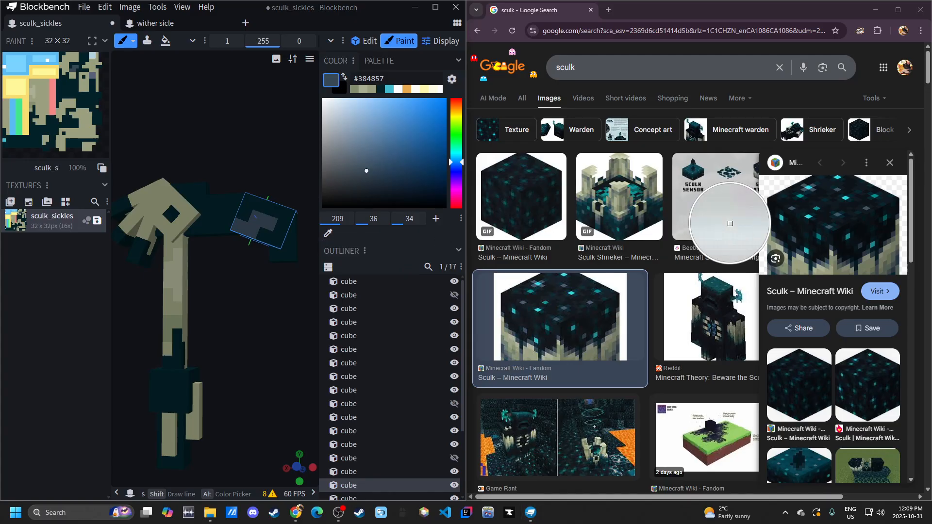
{"action": "left_click", "coordinate": [781, 218]}
{"action": "left_click", "coordinate": [225, 201]}
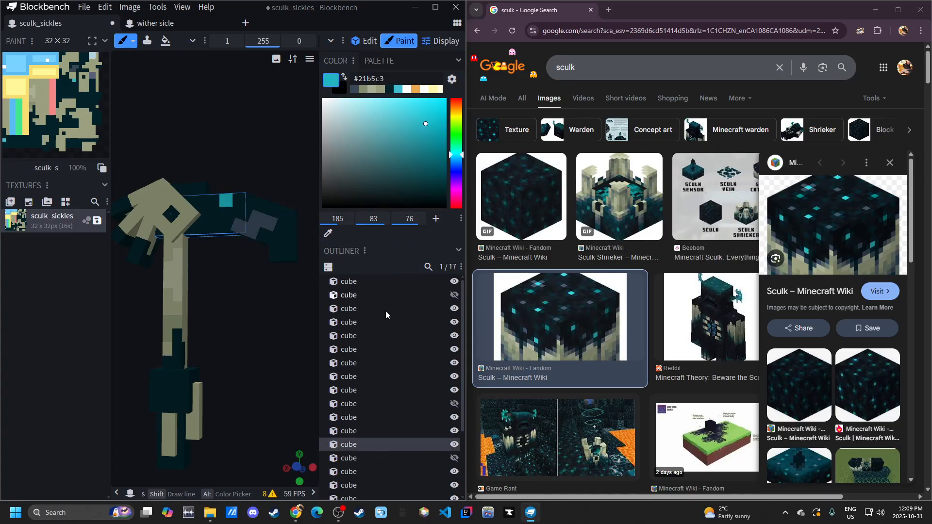
Step: Sample near-black #0f151a from the sculk image, paint a pixel on the blade's angled section, and maximize the modelling window
{"action": "left_click", "coordinate": [328, 233]}
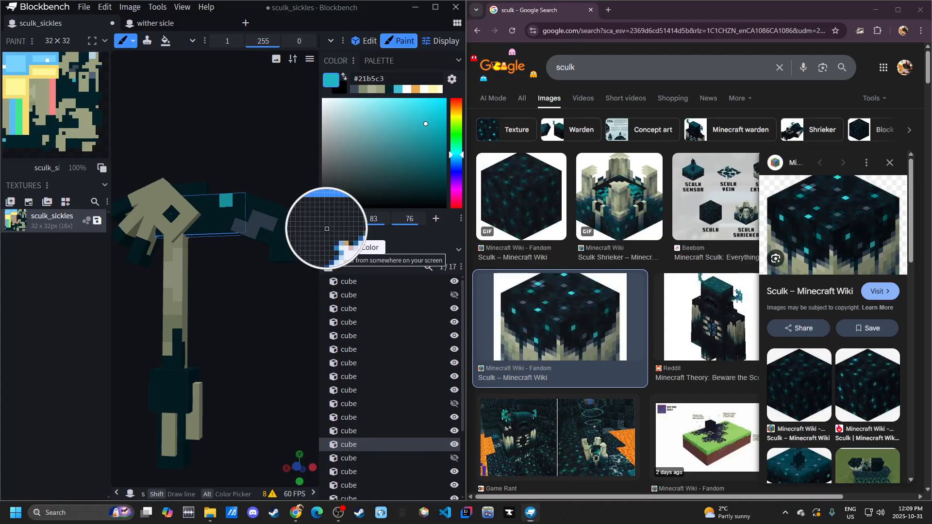
{"action": "left_click", "coordinate": [787, 236]}
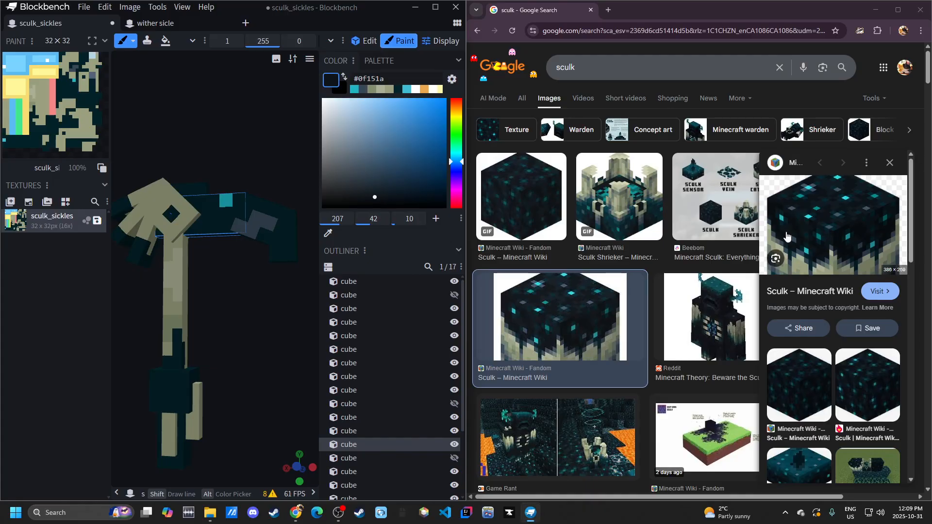
{"action": "left_click", "coordinate": [287, 242]}
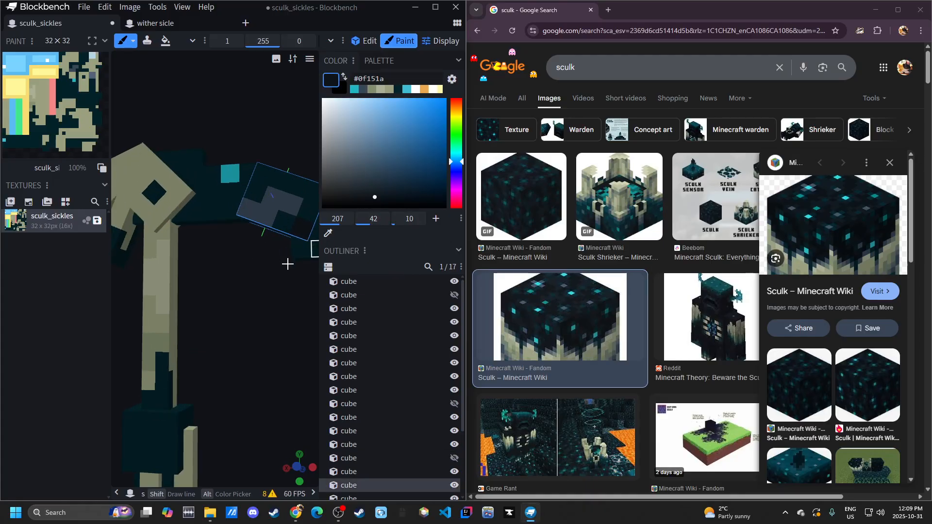
{"action": "left_click", "coordinate": [435, 7]}
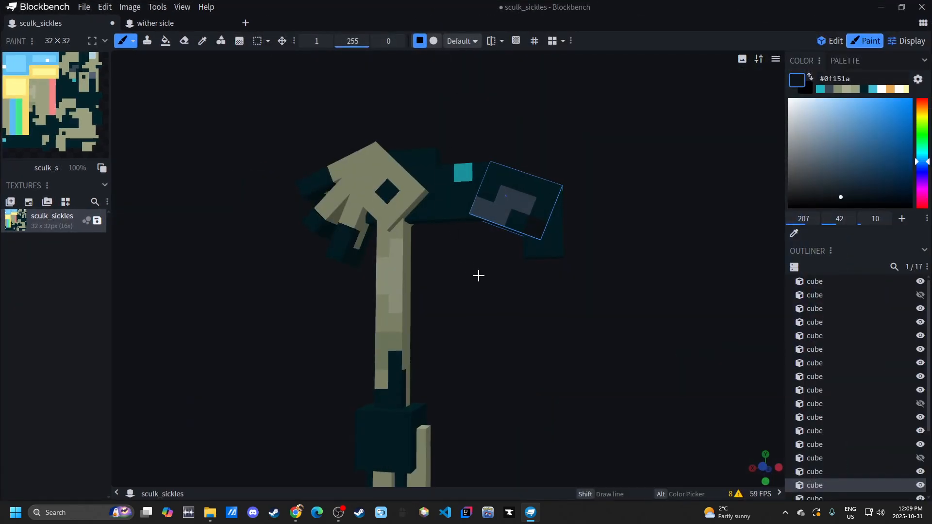
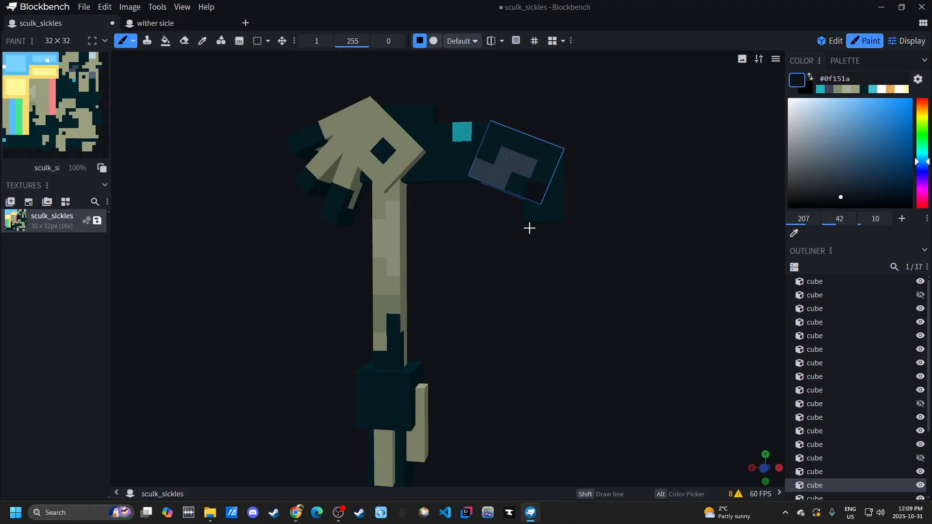
Step: Sample grey-blue #384857 from the blade and paint pixels on its raised top block and the middle section's lower edge
{"action": "left_click_drag", "start_coordinate": [532, 240], "coordinate": [494, 316]}
{"action": "scroll", "coordinate": [500, 304], "scroll_direction": "up", "scroll_amount": 4}
{"action": "scroll", "coordinate": [489, 307], "scroll_direction": "up", "scroll_amount": 3}
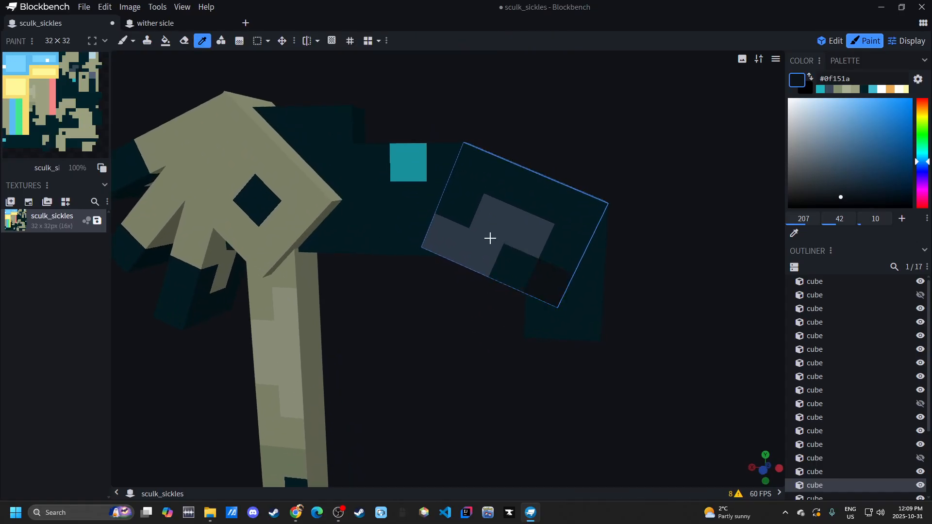
{"action": "key", "text": "c"}
{"action": "key", "text": "b"}
{"action": "mouse_move", "coordinate": [431, 335]}
{"action": "left_mouse_down"}
{"action": "mouse_move", "coordinate": [443, 369]}
{"action": "mouse_move", "coordinate": [459, 372]}
{"action": "left_mouse_up"}
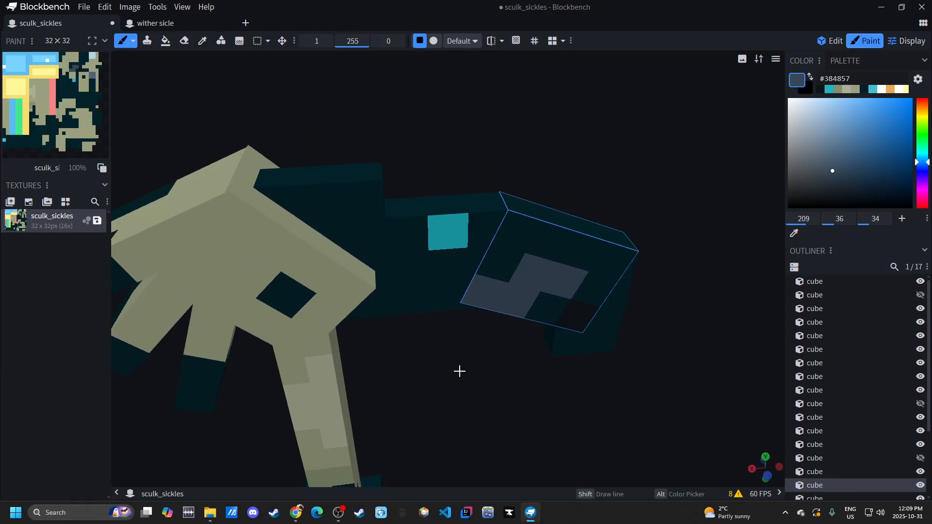
{"action": "left_click", "coordinate": [360, 203]}
{"action": "left_click_drag", "start_coordinate": [436, 337], "coordinate": [426, 243]}
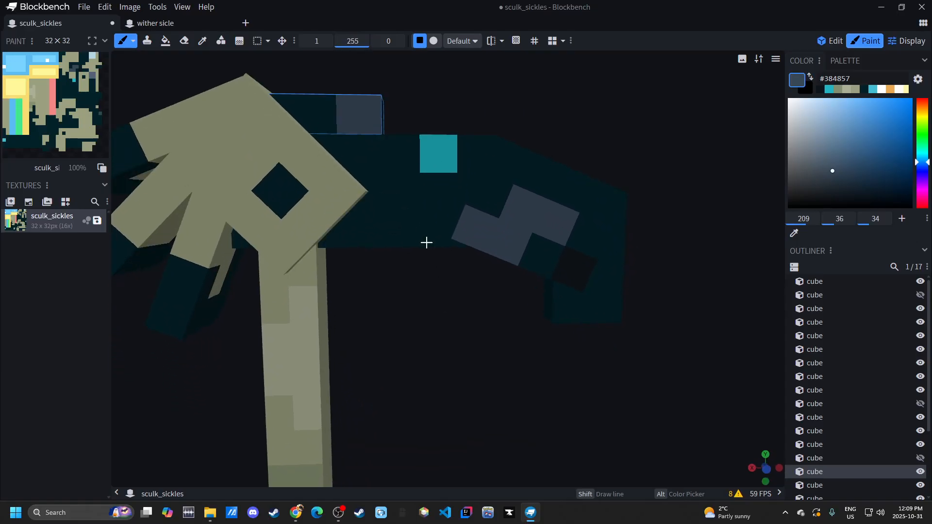
{"action": "left_click", "coordinate": [403, 222]}
{"action": "mouse_move", "coordinate": [468, 292]}
{"action": "left_mouse_down"}
{"action": "mouse_move", "coordinate": [497, 281]}
{"action": "mouse_move", "coordinate": [459, 210]}
{"action": "left_mouse_up"}
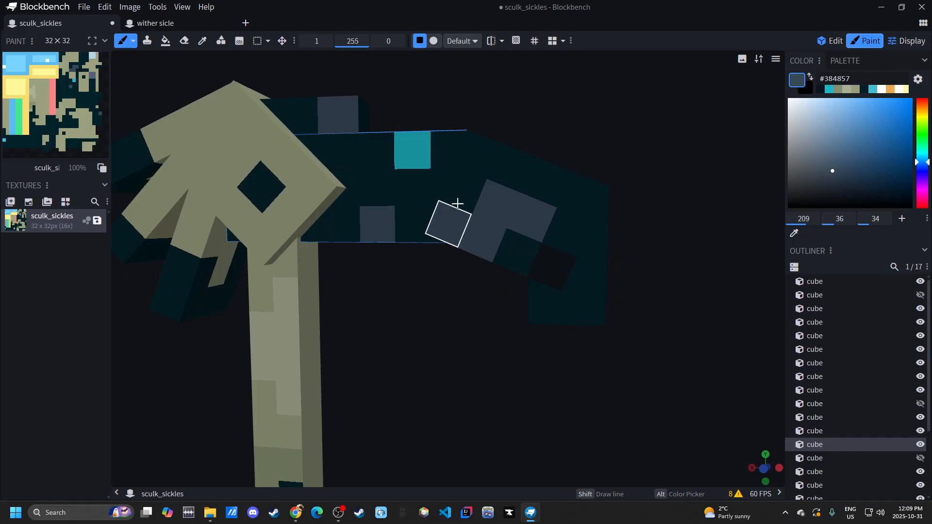
Step: Paint over the grey-blue patch on the blade's angled section with the dark base colour, and resample grey-blue #384857
{"action": "left_click", "coordinate": [453, 223], "text": "alt"}
{"action": "left_click", "coordinate": [374, 223], "text": "alt"}
{"action": "left_click_drag", "start_coordinate": [374, 222], "coordinate": [440, 266]}
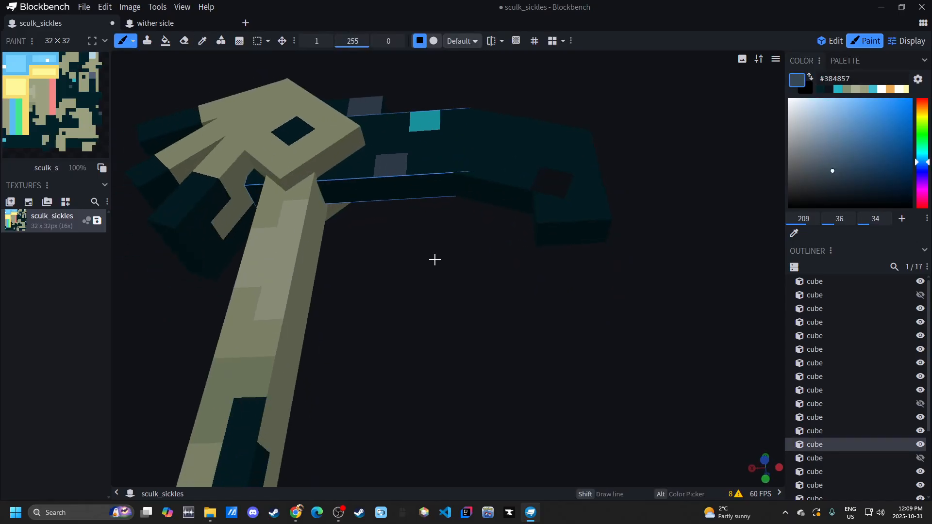
Step: Paint #384857 on the end of the blade's raised top block and on the pixels surrounding the middle section's cyan pixel
{"action": "left_click_drag", "start_coordinate": [545, 310], "coordinate": [558, 393]}
{"action": "left_click_drag", "start_coordinate": [501, 102], "coordinate": [505, 165]}
{"action": "mouse_move", "coordinate": [326, 189]}
{"action": "left_mouse_down"}
{"action": "mouse_move", "coordinate": [435, 212]}
{"action": "mouse_move", "coordinate": [322, 173]}
{"action": "left_mouse_up"}
{"action": "mouse_move", "coordinate": [307, 118]}
{"action": "left_mouse_down"}
{"action": "mouse_move", "coordinate": [493, 126]}
{"action": "mouse_move", "coordinate": [474, 123]}
{"action": "mouse_move", "coordinate": [487, 153]}
{"action": "left_mouse_up"}
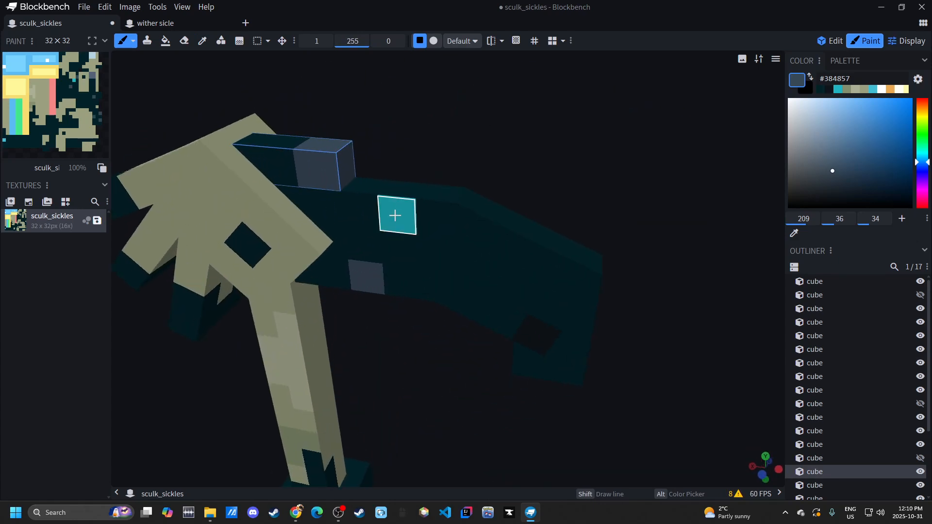
{"action": "left_click", "coordinate": [395, 215]}
{"action": "mouse_move", "coordinate": [500, 245]}
{"action": "left_mouse_down"}
{"action": "mouse_move", "coordinate": [526, 182]}
{"action": "mouse_move", "coordinate": [535, 215]}
{"action": "left_mouse_up"}
Step: Sample near-black #0f151a and paint the blade's tip block, a lower-edge pixel of the middle section and the angled section's inner corner
{"action": "left_click", "coordinate": [554, 292], "text": "alt"}
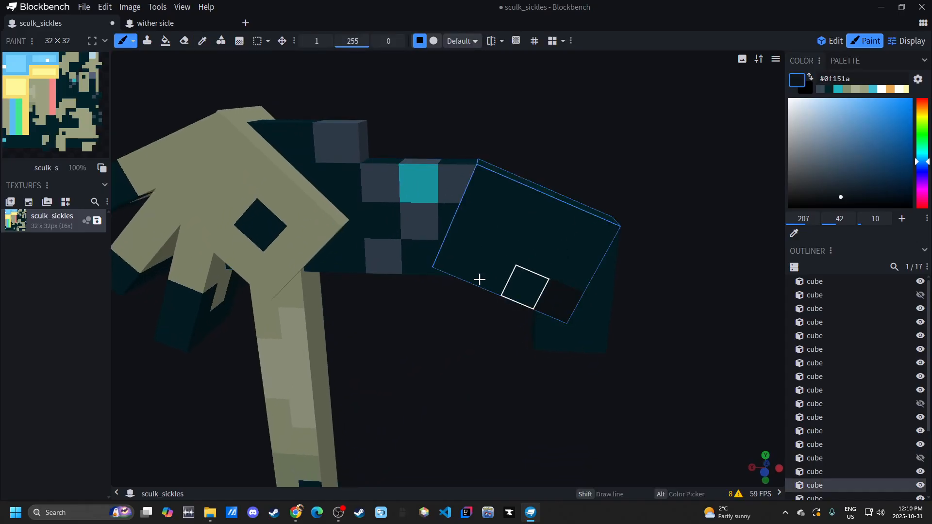
{"action": "left_click", "coordinate": [578, 319]}
{"action": "left_click", "coordinate": [564, 342]}
{"action": "mouse_move", "coordinate": [634, 356]}
{"action": "left_mouse_down"}
{"action": "mouse_move", "coordinate": [657, 367]}
{"action": "mouse_move", "coordinate": [679, 328]}
{"action": "left_mouse_up"}
{"action": "left_click", "coordinate": [454, 226]}
{"action": "left_click_drag", "start_coordinate": [539, 377], "coordinate": [518, 340]}
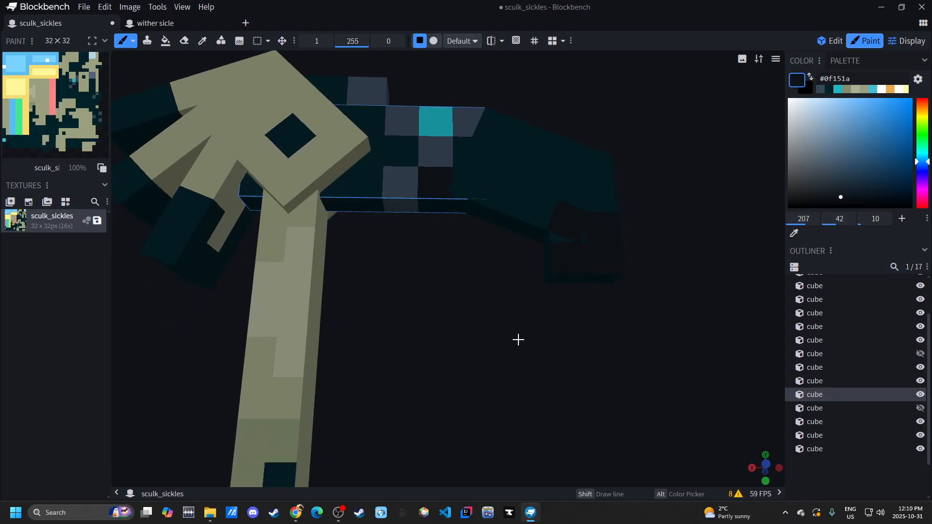
{"action": "left_click", "coordinate": [465, 197]}
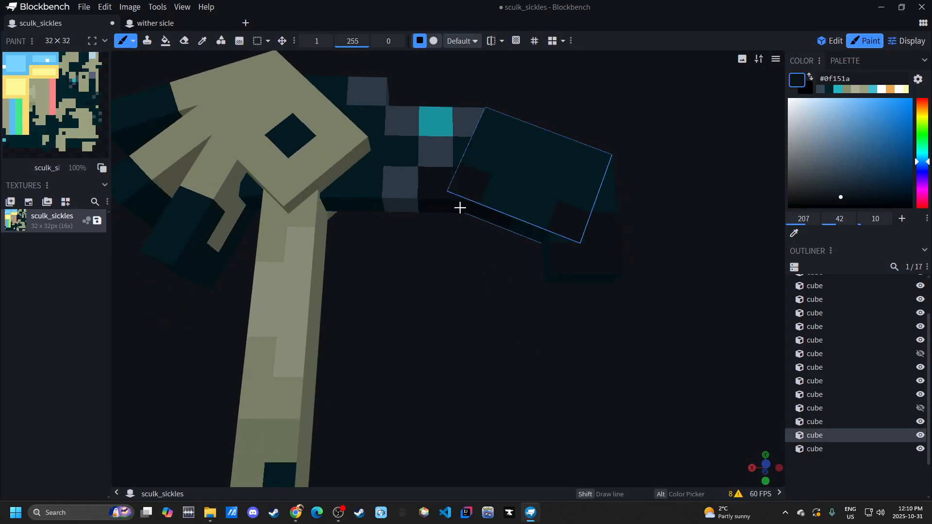
Step: Extend the near-black shading along the lower edge and underside of the blade's angled and middle sections
{"action": "left_click_drag", "start_coordinate": [485, 307], "coordinate": [384, 192]}
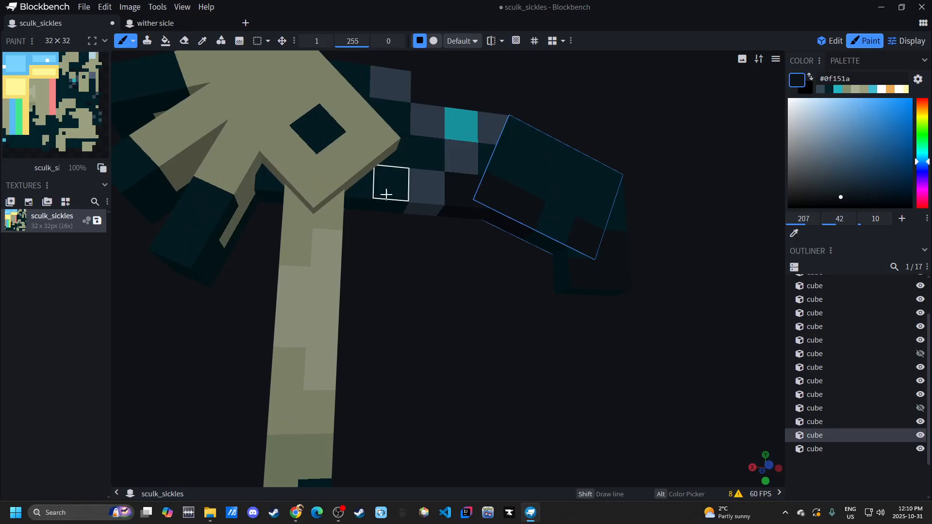
{"action": "left_click", "coordinate": [386, 190]}
{"action": "left_click_drag", "start_coordinate": [445, 249], "coordinate": [433, 266]}
{"action": "left_click", "coordinate": [433, 267], "text": "alt"}
{"action": "scroll", "coordinate": [388, 291], "scroll_direction": "up", "scroll_amount": 3}
{"action": "left_click", "coordinate": [295, 378]}
{"action": "mouse_move", "coordinate": [295, 385]}
{"action": "left_mouse_down"}
{"action": "mouse_move", "coordinate": [515, 226]}
{"action": "mouse_move", "coordinate": [509, 157]}
{"action": "left_mouse_up"}
{"action": "scroll", "coordinate": [509, 158], "scroll_direction": "down", "scroll_amount": 2}
{"action": "left_click", "coordinate": [504, 223]}
{"action": "mouse_move", "coordinate": [622, 268]}
{"action": "left_mouse_down"}
{"action": "mouse_move", "coordinate": [474, 315]}
{"action": "mouse_move", "coordinate": [558, 291]}
{"action": "mouse_move", "coordinate": [575, 333]}
{"action": "mouse_move", "coordinate": [400, 260]}
{"action": "mouse_move", "coordinate": [649, 291]}
{"action": "mouse_move", "coordinate": [474, 326]}
{"action": "left_mouse_up"}
Step: Sample grey-blue #384857 from the raised top block and paint pixels on the blade's angled section
{"action": "left_click", "coordinate": [327, 235], "text": "alt"}
{"action": "left_click", "coordinate": [475, 283]}
{"action": "left_click", "coordinate": [509, 356]}
{"action": "left_click", "coordinate": [603, 246]}
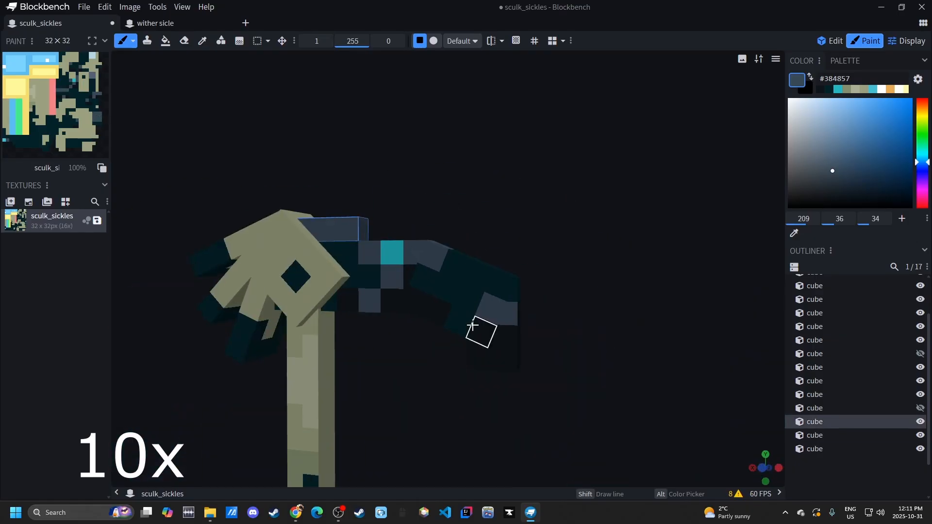
{"action": "scroll", "coordinate": [475, 327], "scroll_direction": "up", "scroll_amount": 3}
Step: Paint a cyan pixel surrounded by grey-blue pixels on the blade's angled section, sampling the colours from the model
{"action": "left_click", "coordinate": [376, 233], "text": "alt"}
{"action": "left_click", "coordinate": [488, 295]}
{"action": "left_click", "coordinate": [399, 309], "text": "alt"}
{"action": "mouse_move", "coordinate": [398, 310]}
{"action": "left_mouse_down"}
{"action": "mouse_move", "coordinate": [514, 307]}
{"action": "mouse_move", "coordinate": [370, 270]}
{"action": "mouse_move", "coordinate": [467, 230]}
{"action": "mouse_move", "coordinate": [443, 228]}
{"action": "left_mouse_up"}
{"action": "left_click", "coordinate": [482, 306]}
{"action": "left_click", "coordinate": [514, 437], "text": "alt"}
{"action": "left_click", "coordinate": [370, 270]}
{"action": "left_click", "coordinate": [514, 294], "text": "alt"}
{"action": "left_click", "coordinate": [436, 233]}
{"action": "left_click", "coordinate": [361, 274]}
{"action": "left_click_drag", "start_coordinate": [362, 274], "coordinate": [514, 341]}
Step: Shade the far side of the blade, adding near-black pixels to its underside, tip and raised top block
{"action": "scroll", "coordinate": [452, 374], "scroll_direction": "down", "scroll_amount": 3}
{"action": "scroll", "coordinate": [452, 374], "scroll_direction": "up", "scroll_amount": 3}
{"action": "mouse_move", "coordinate": [451, 374]}
{"action": "left_mouse_down"}
{"action": "mouse_move", "coordinate": [358, 332]}
{"action": "mouse_move", "coordinate": [606, 340]}
{"action": "mouse_move", "coordinate": [534, 310]}
{"action": "mouse_move", "coordinate": [598, 312]}
{"action": "mouse_move", "coordinate": [453, 385]}
{"action": "mouse_move", "coordinate": [607, 369]}
{"action": "left_mouse_up"}
{"action": "left_click", "coordinate": [359, 332]}
{"action": "left_click", "coordinate": [825, 464]}
{"action": "left_click", "coordinate": [534, 310], "text": "alt"}
{"action": "left_click", "coordinate": [534, 310], "text": "alt"}
{"action": "left_click", "coordinate": [592, 357]}
{"action": "left_click", "coordinate": [408, 262]}
{"action": "mouse_move", "coordinate": [420, 333]}
{"action": "left_mouse_down"}
{"action": "mouse_move", "coordinate": [765, 409]}
{"action": "mouse_move", "coordinate": [558, 339]}
{"action": "left_mouse_up"}
{"action": "left_click", "coordinate": [479, 160]}
{"action": "left_click", "coordinate": [478, 219]}
{"action": "mouse_move", "coordinate": [478, 316]}
{"action": "left_mouse_down"}
{"action": "mouse_move", "coordinate": [566, 268]}
{"action": "mouse_move", "coordinate": [505, 270]}
{"action": "left_mouse_up"}
{"action": "left_click", "coordinate": [565, 268]}
Step: Sample bone shades from the handle and paint patches of #abaf95 and #838f6f on the hand's palm
{"action": "scroll", "coordinate": [499, 301], "scroll_direction": "up", "scroll_amount": 5}
{"action": "left_click", "coordinate": [364, 271], "text": "alt"}
{"action": "mouse_move", "coordinate": [495, 325]}
{"action": "left_mouse_down"}
{"action": "mouse_move", "coordinate": [449, 297]}
{"action": "mouse_move", "coordinate": [626, 287]}
{"action": "left_mouse_up"}
{"action": "left_click", "coordinate": [468, 379], "text": "alt"}
{"action": "left_click", "coordinate": [453, 210]}
{"action": "scroll", "coordinate": [472, 225], "scroll_direction": "down", "scroll_amount": 4}
{"action": "left_click_drag", "start_coordinate": [558, 291], "coordinate": [582, 242]}
{"action": "left_click", "coordinate": [488, 179]}
{"action": "mouse_move", "coordinate": [489, 340]}
{"action": "left_mouse_down"}
{"action": "mouse_move", "coordinate": [575, 389]}
{"action": "mouse_move", "coordinate": [610, 307]}
{"action": "mouse_move", "coordinate": [582, 340]}
{"action": "left_mouse_up"}
{"action": "left_click", "coordinate": [451, 189]}
{"action": "left_click_drag", "start_coordinate": [583, 291], "coordinate": [680, 243]}
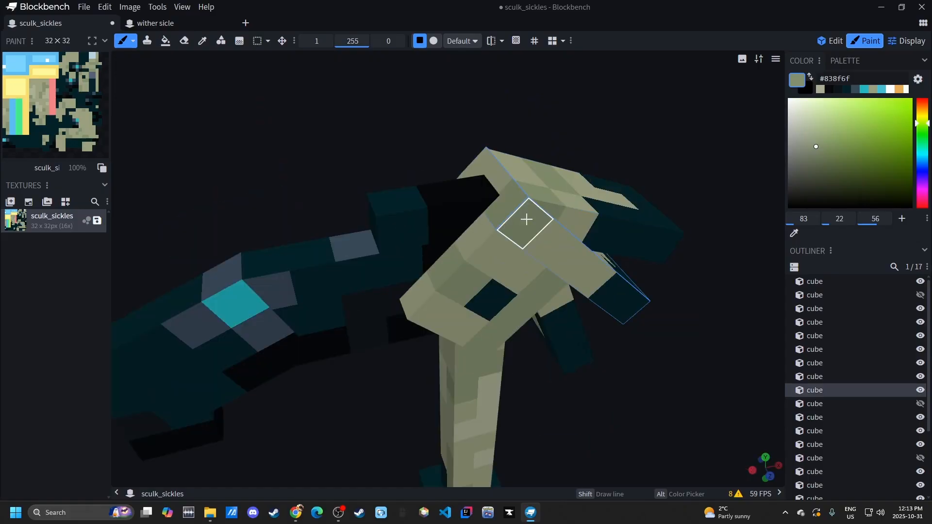
Step: Continue the #838f6f shading on the back of the hand and resample a bone shade for its neighbouring pixels
{"action": "left_click", "coordinate": [541, 193]}
{"action": "left_click_drag", "start_coordinate": [631, 339], "coordinate": [679, 350]}
{"action": "left_click", "coordinate": [514, 180], "text": "alt"}
{"action": "left_click", "coordinate": [557, 204]}
{"action": "left_click_drag", "start_coordinate": [607, 364], "coordinate": [582, 272]}
{"action": "left_click", "coordinate": [412, 151]}
{"action": "left_click", "coordinate": [415, 183]}
Step: Paint alternating bone shades on the hand's remaining faces and fingers, sampling light bone #abaf95
{"action": "left_click_drag", "start_coordinate": [389, 300], "coordinate": [547, 328]}
{"action": "right_click_drag", "start_coordinate": [547, 412], "coordinate": [538, 194]}
{"action": "left_click", "coordinate": [457, 335]}
{"action": "left_click_drag", "start_coordinate": [533, 333], "coordinate": [549, 272]}
{"action": "left_click", "coordinate": [498, 281], "text": "alt"}
{"action": "left_click", "coordinate": [514, 269]}
{"action": "mouse_move", "coordinate": [558, 340]}
{"action": "left_mouse_down"}
{"action": "mouse_move", "coordinate": [626, 310]}
{"action": "mouse_move", "coordinate": [485, 311]}
{"action": "left_mouse_up"}
{"action": "left_click", "coordinate": [413, 272], "text": "alt"}
{"action": "left_click", "coordinate": [410, 277]}
{"action": "scroll", "coordinate": [598, 349], "scroll_direction": "down", "scroll_amount": 5}
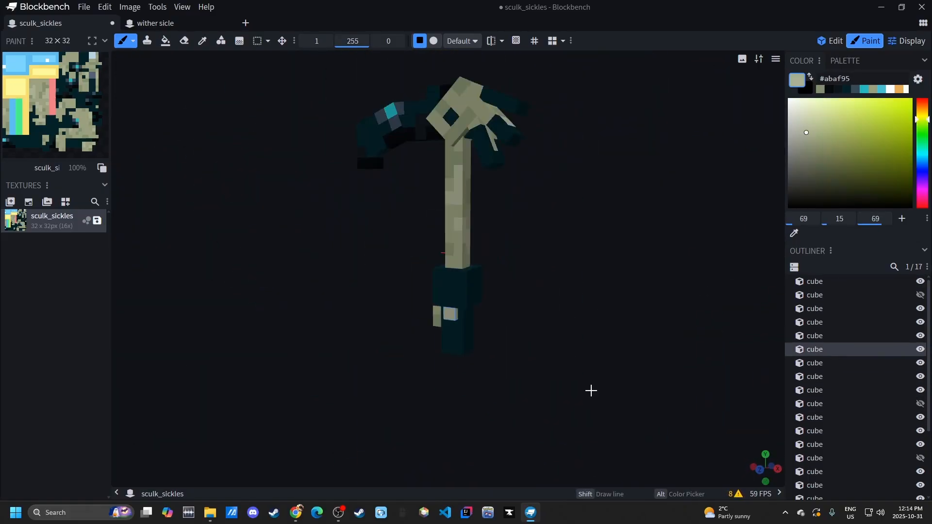
Step: Paint light and dark bone shades on the bone pieces attached to the lower end of the handle
{"action": "scroll", "coordinate": [846, 427], "scroll_direction": "down", "scroll_amount": 3}
{"action": "left_click", "coordinate": [846, 445]}
{"action": "scroll", "coordinate": [499, 265], "scroll_direction": "up", "scroll_amount": 5}
{"action": "left_click", "coordinate": [551, 146], "text": "alt"}
{"action": "mouse_move", "coordinate": [582, 315]}
{"action": "left_mouse_down"}
{"action": "mouse_move", "coordinate": [558, 243]}
{"action": "mouse_move", "coordinate": [679, 311]}
{"action": "left_mouse_up"}
{"action": "left_click", "coordinate": [435, 314]}
{"action": "left_click", "coordinate": [441, 255]}
{"action": "left_click_drag", "start_coordinate": [582, 339], "coordinate": [656, 291]}
{"action": "left_click", "coordinate": [410, 285]}
{"action": "left_click_drag", "start_coordinate": [534, 340], "coordinate": [564, 370]}
{"action": "left_click", "coordinate": [439, 248]}
{"action": "scroll", "coordinate": [493, 314], "scroll_direction": "down", "scroll_amount": 3}
Step: Sample near-black #07090b and paint shading pixels on the dark block at the bottom end of the handle
{"action": "left_click", "coordinate": [437, 146], "text": "alt"}
{"action": "scroll", "coordinate": [439, 262], "scroll_direction": "up", "scroll_amount": 3}
{"action": "left_click", "coordinate": [438, 262]}
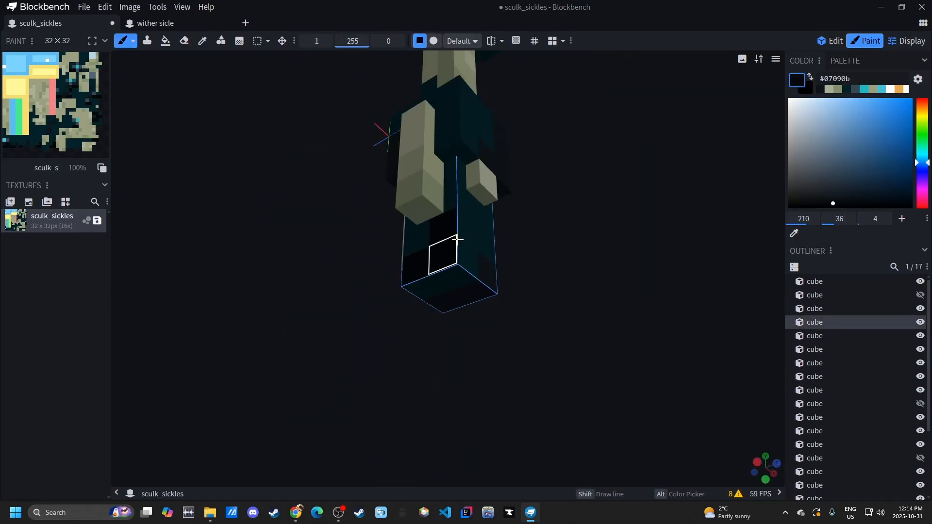
{"action": "left_click_drag", "start_coordinate": [524, 272], "coordinate": [415, 175]}
{"action": "left_click_drag", "start_coordinate": [558, 316], "coordinate": [630, 364]}
{"action": "left_click", "coordinate": [534, 262]}
{"action": "scroll", "coordinate": [534, 291], "scroll_direction": "down", "scroll_amount": 4}
{"action": "scroll", "coordinate": [815, 412], "scroll_direction": "down", "scroll_amount": 4}
Step: Paint the grip block with near-black and a grey-blue pixel, and add #0f151a to the handle just above it
{"action": "left_click", "coordinate": [388, 73], "text": "alt"}
{"action": "scroll", "coordinate": [545, 395], "scroll_direction": "up", "scroll_amount": 3}
{"action": "mouse_move", "coordinate": [545, 395]}
{"action": "left_mouse_down"}
{"action": "mouse_move", "coordinate": [509, 340]}
{"action": "mouse_move", "coordinate": [558, 379]}
{"action": "left_mouse_up"}
{"action": "left_click", "coordinate": [412, 341]}
{"action": "left_click", "coordinate": [420, 295]}
{"action": "left_click", "coordinate": [420, 272], "text": "alt"}
{"action": "left_click", "coordinate": [378, 286]}
{"action": "left_click", "coordinate": [444, 218]}
{"action": "left_click", "coordinate": [505, 295], "text": "alt"}
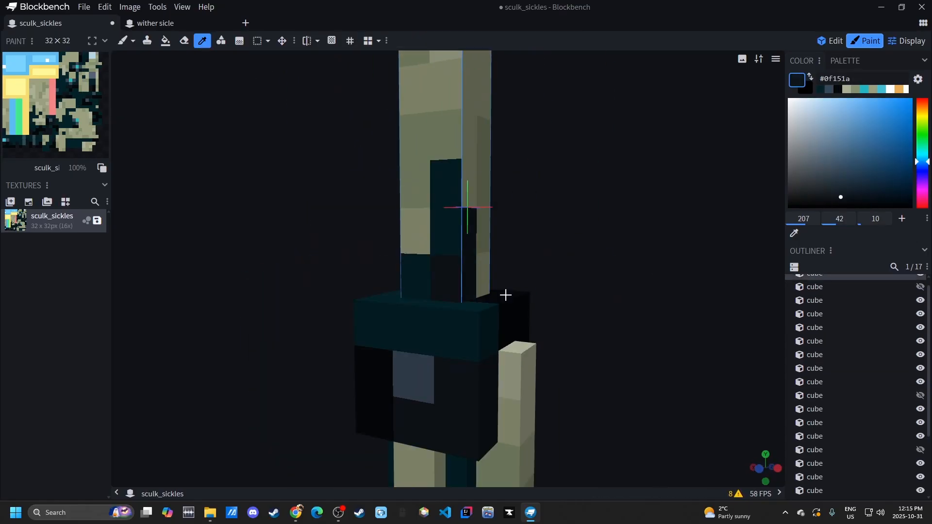
Step: Add sampled sculk shades to the remaining sides of the grip block and the lower handle
{"action": "left_click_drag", "start_coordinate": [558, 300], "coordinate": [550, 348]}
{"action": "left_click", "coordinate": [597, 233], "text": "alt"}
{"action": "left_click_drag", "start_coordinate": [606, 349], "coordinate": [583, 316]}
{"action": "left_click", "coordinate": [527, 262]}
{"action": "mouse_move", "coordinate": [436, 315]}
{"action": "left_mouse_down"}
{"action": "mouse_move", "coordinate": [593, 322]}
{"action": "mouse_move", "coordinate": [558, 335]}
{"action": "left_mouse_up"}
{"action": "left_click", "coordinate": [461, 343]}
{"action": "left_click_drag", "start_coordinate": [582, 364], "coordinate": [543, 330]}
{"action": "left_click", "coordinate": [490, 328]}
{"action": "left_click", "coordinate": [558, 252], "text": "alt"}
{"action": "left_click_drag", "start_coordinate": [437, 364], "coordinate": [485, 340]}
{"action": "left_click", "coordinate": [551, 231]}
{"action": "mouse_move", "coordinate": [388, 340]}
{"action": "left_mouse_down"}
{"action": "mouse_move", "coordinate": [558, 364]}
{"action": "mouse_move", "coordinate": [371, 368]}
{"action": "mouse_move", "coordinate": [437, 349]}
{"action": "left_mouse_up"}
{"action": "scroll", "coordinate": [855, 349], "scroll_direction": "down", "scroll_amount": 5}
Step: Darken the hand's fingertips with near-black pixels sampled from the model
{"action": "left_click", "coordinate": [854, 451]}
{"action": "left_click", "coordinate": [391, 310]}
{"action": "left_click", "coordinate": [544, 286], "text": "alt"}
{"action": "left_click", "coordinate": [576, 310]}
{"action": "left_click", "coordinate": [541, 265]}
{"action": "left_click", "coordinate": [478, 276]}
{"action": "mouse_move", "coordinate": [608, 247]}
{"action": "left_mouse_down"}
{"action": "mouse_move", "coordinate": [598, 287]}
{"action": "mouse_move", "coordinate": [538, 315]}
{"action": "left_mouse_up"}
{"action": "left_click", "coordinate": [465, 360], "text": "alt"}
{"action": "left_click", "coordinate": [436, 307]}
{"action": "left_click_drag", "start_coordinate": [476, 317], "coordinate": [389, 325]}
{"action": "left_click", "coordinate": [328, 277]}
Step: Sample dark teal #032228 and paint a pixel on the side of the grip block
{"action": "mouse_move", "coordinate": [285, 326]}
{"action": "left_mouse_down"}
{"action": "mouse_move", "coordinate": [674, 356]}
{"action": "mouse_move", "coordinate": [478, 372]}
{"action": "mouse_move", "coordinate": [414, 323]}
{"action": "mouse_move", "coordinate": [557, 404]}
{"action": "mouse_move", "coordinate": [549, 297]}
{"action": "left_mouse_up"}
{"action": "scroll", "coordinate": [414, 323], "scroll_direction": "up", "scroll_amount": 5}
{"action": "left_click", "coordinate": [381, 233], "text": "alt"}
{"action": "left_click", "coordinate": [388, 291]}
{"action": "scroll", "coordinate": [533, 340], "scroll_direction": "down", "scroll_amount": 5}
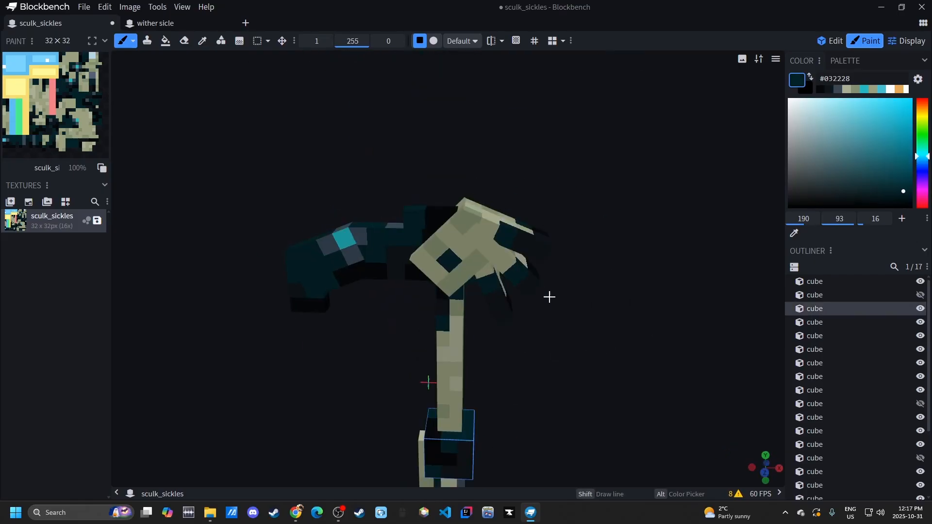
Step: Examine the textured sickle from several sides and compare it with the sculk reference images beside the model
{"action": "left_click_drag", "start_coordinate": [547, 298], "coordinate": [679, 301]}
{"action": "scroll", "coordinate": [835, 417], "scroll_direction": "down", "scroll_amount": 2}
{"action": "left_click_drag", "start_coordinate": [524, 372], "coordinate": [516, 284]}
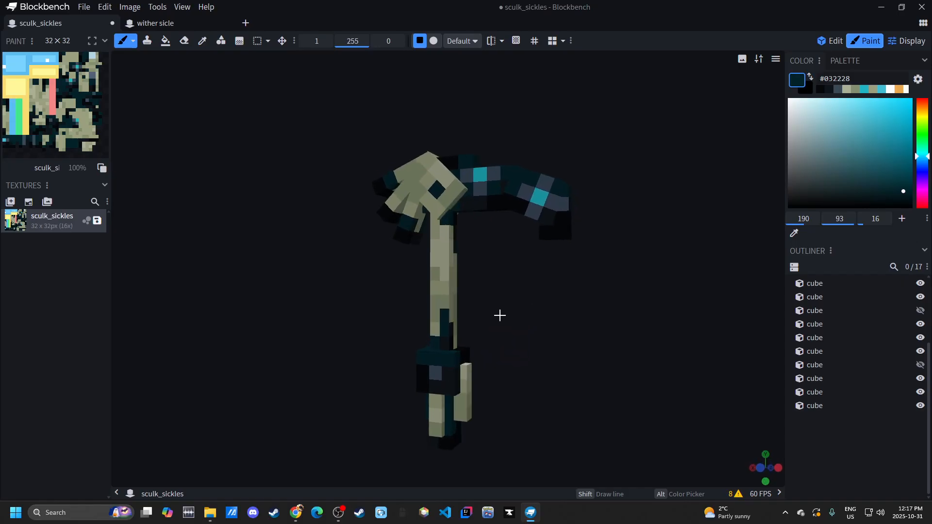
{"action": "left_click_drag", "start_coordinate": [523, 318], "coordinate": [518, 328]}
{"action": "double_click", "coordinate": [885, 17]}
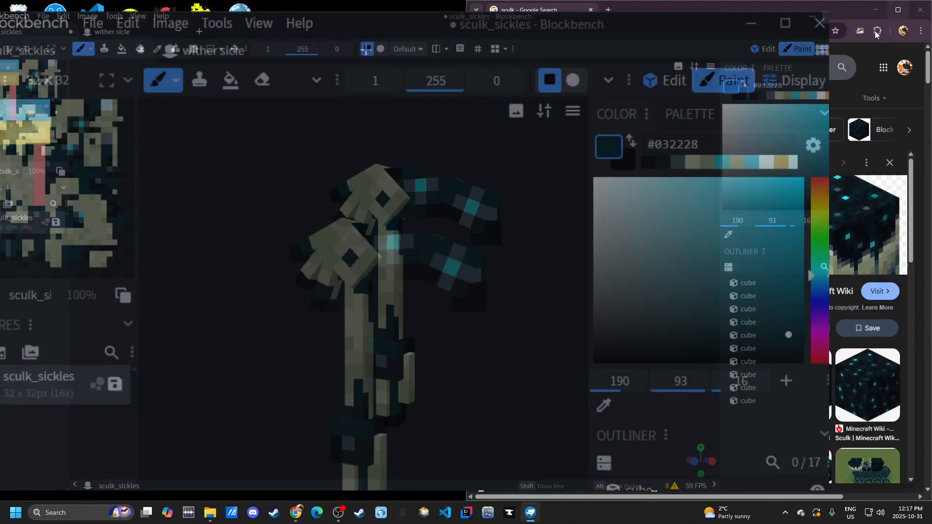
{"action": "key", "text": "super+Left"}
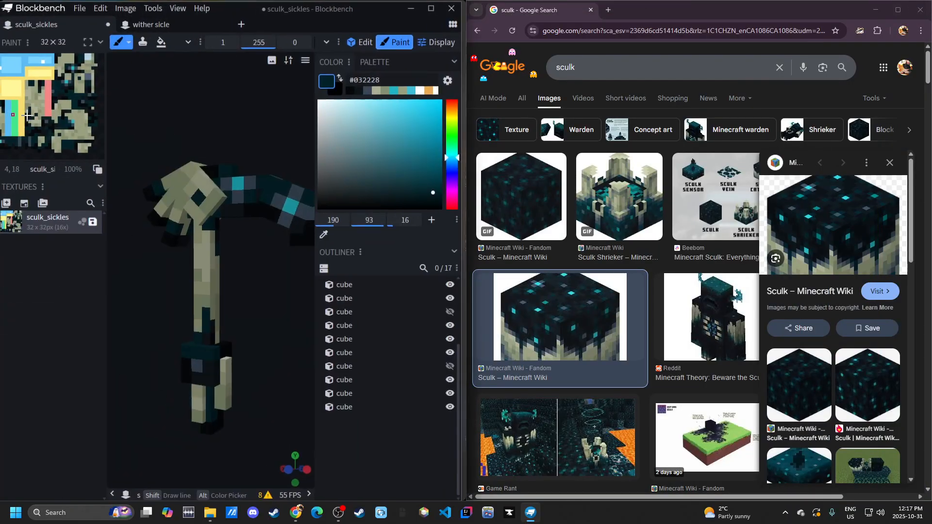
{"action": "right_click_drag", "start_coordinate": [241, 294], "coordinate": [242, 272]}
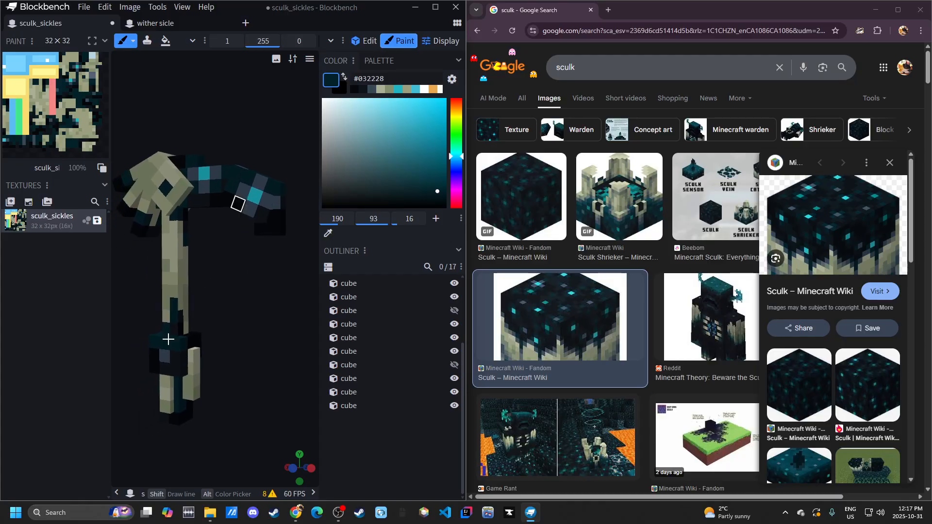
{"action": "left_click", "coordinate": [436, 6]}
{"action": "left_click_drag", "start_coordinate": [580, 387], "coordinate": [589, 324]}
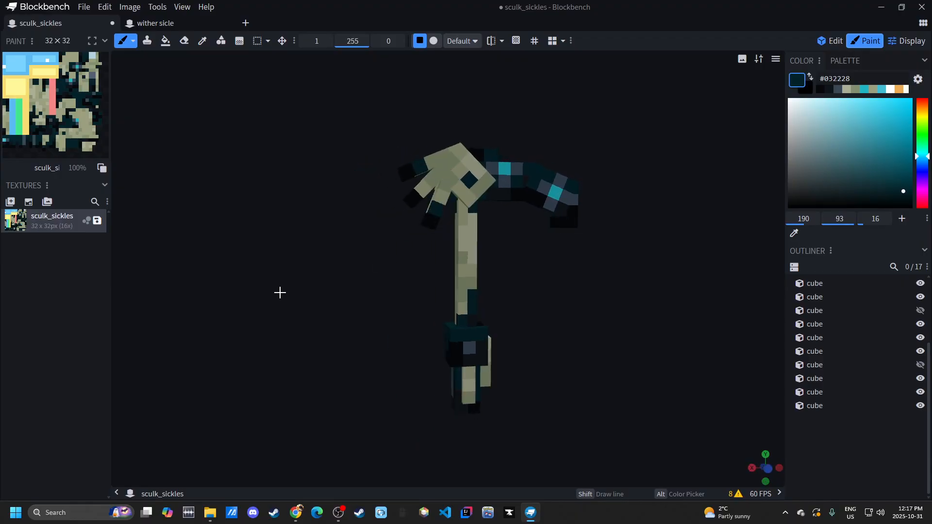
{"action": "left_click_drag", "start_coordinate": [303, 287], "coordinate": [455, 276]}
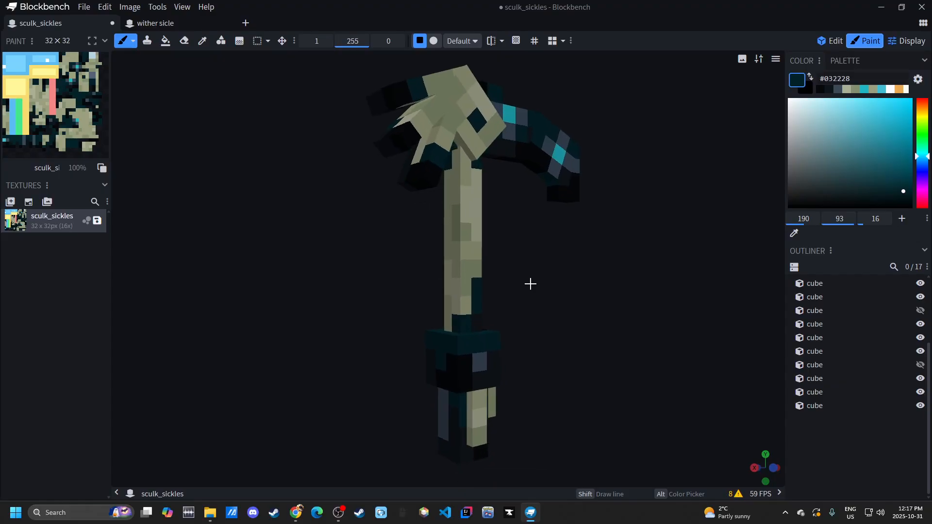
{"action": "left_click_drag", "start_coordinate": [530, 284], "coordinate": [430, 304]}
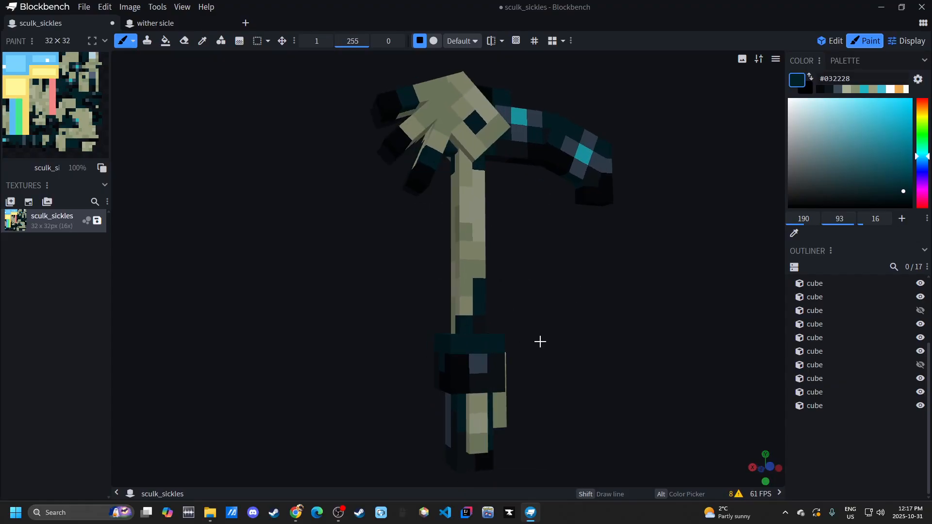
{"action": "left_click_drag", "start_coordinate": [594, 299], "coordinate": [709, 289]}
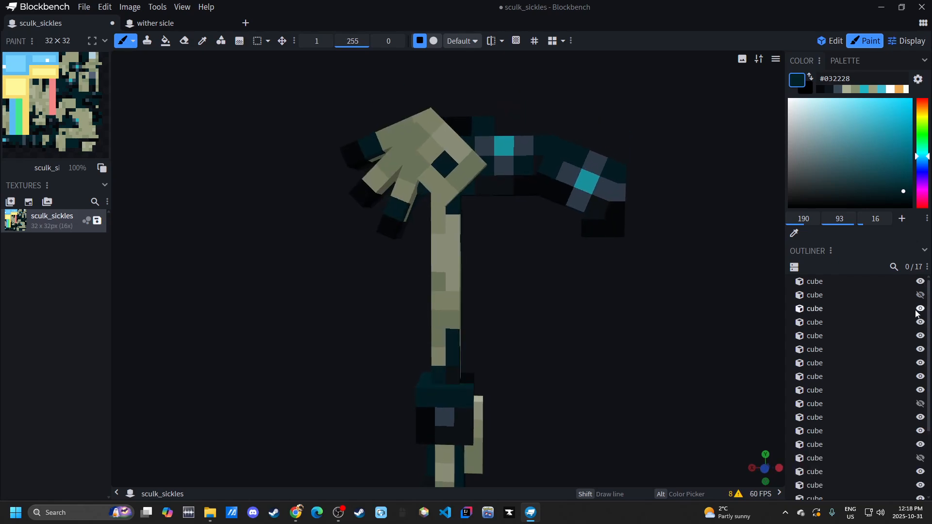
Step: Select all cubes, make every hidden cube visible, and clear the selection
{"action": "key", "text": "ctrl+a"}
{"action": "left_click", "coordinate": [919, 296]}
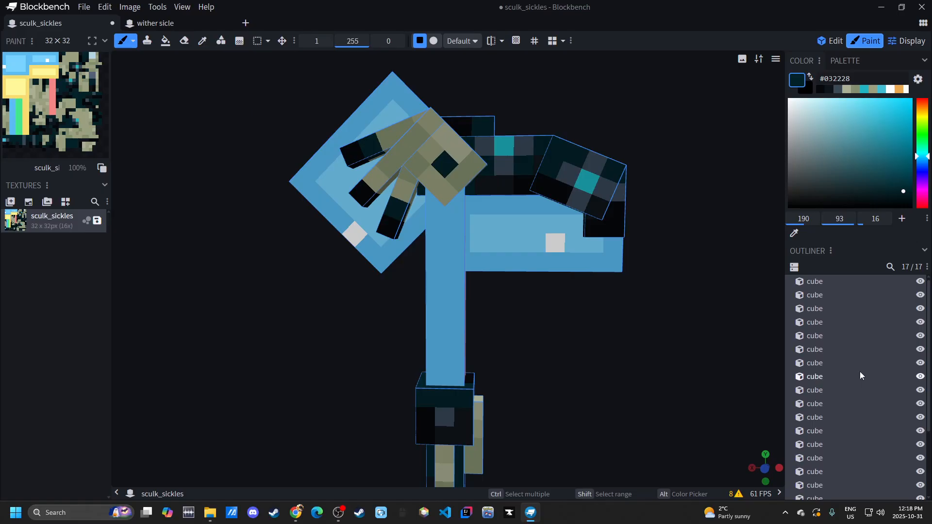
{"action": "scroll", "coordinate": [860, 376], "scroll_direction": "down", "scroll_amount": 3}
{"action": "left_click", "coordinate": [855, 458]}
{"action": "mouse_move", "coordinate": [566, 301]}
{"action": "left_mouse_down"}
{"action": "mouse_move", "coordinate": [560, 289]}
{"action": "mouse_move", "coordinate": [613, 333]}
{"action": "mouse_move", "coordinate": [558, 303]}
{"action": "left_mouse_up"}
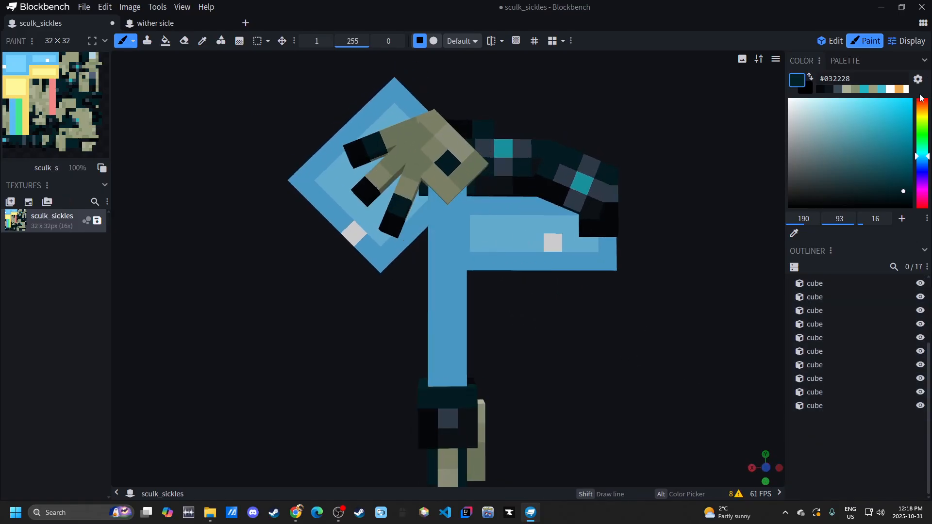
{"action": "left_click", "coordinate": [915, 45]}
{"action": "mouse_move", "coordinate": [684, 266]}
{"action": "left_mouse_down"}
{"action": "mouse_move", "coordinate": [710, 252]}
{"action": "mouse_move", "coordinate": [831, 260]}
{"action": "left_mouse_up"}
{"action": "left_click", "coordinate": [867, 41]}
{"action": "left_click", "coordinate": [915, 45]}
{"action": "mouse_move", "coordinate": [696, 268]}
{"action": "left_mouse_down"}
{"action": "mouse_move", "coordinate": [745, 244]}
{"action": "mouse_move", "coordinate": [842, 260]}
{"action": "left_mouse_up"}
{"action": "scroll", "coordinate": [680, 281], "scroll_direction": "up", "scroll_amount": 5}
{"action": "left_click_drag", "start_coordinate": [679, 281], "coordinate": [634, 259]}
{"action": "left_click", "coordinate": [847, 43]}
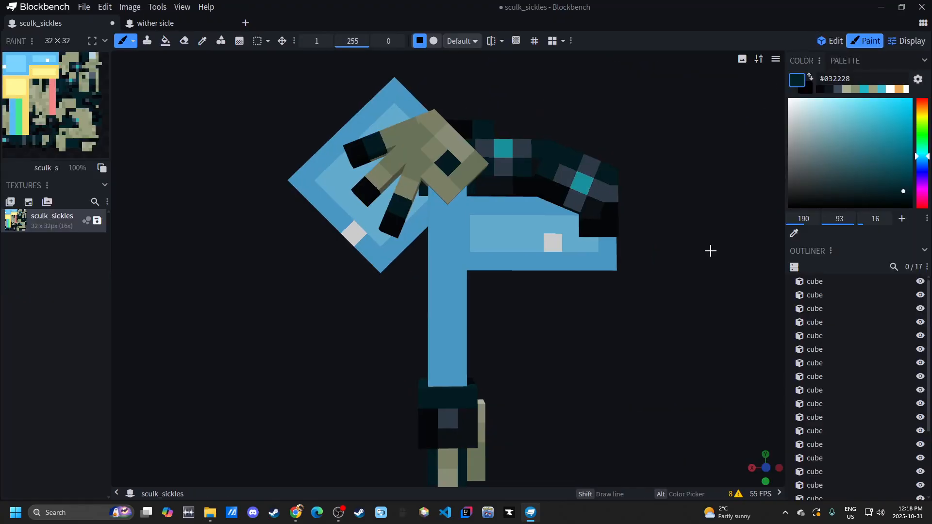
Step: Hide the blue placeholder cube under the blade and the blue placeholder cube behind the hand
{"action": "scroll", "coordinate": [597, 250], "scroll_direction": "up", "scroll_amount": 2}
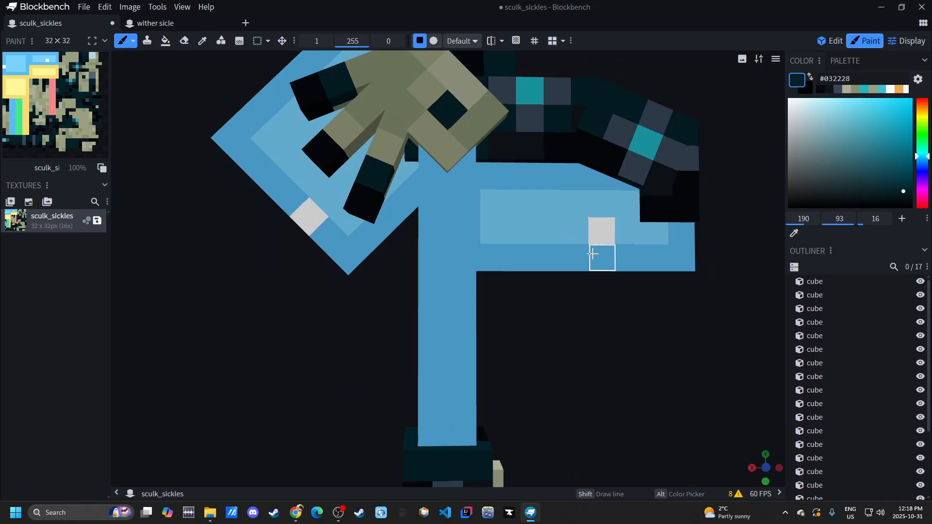
{"action": "left_click", "coordinate": [548, 230]}
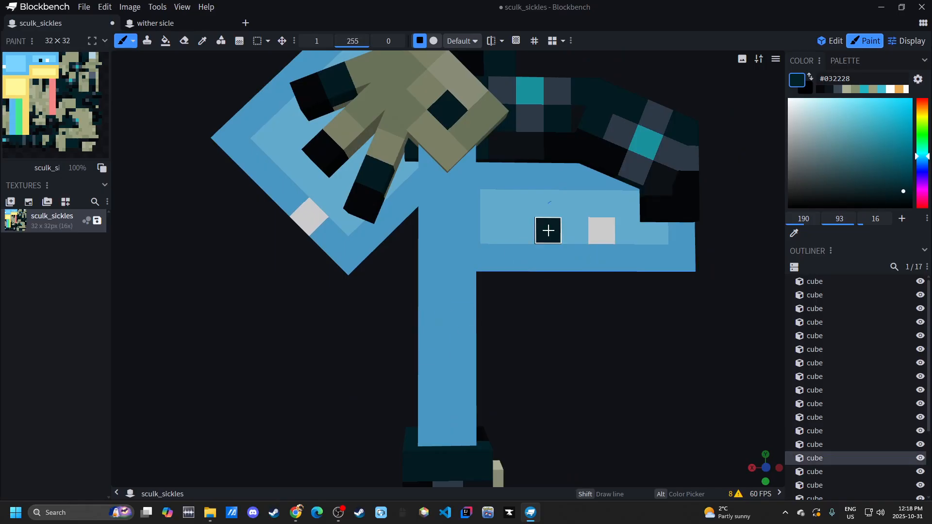
{"action": "left_click", "coordinate": [920, 458]}
{"action": "left_click", "coordinate": [825, 403]}
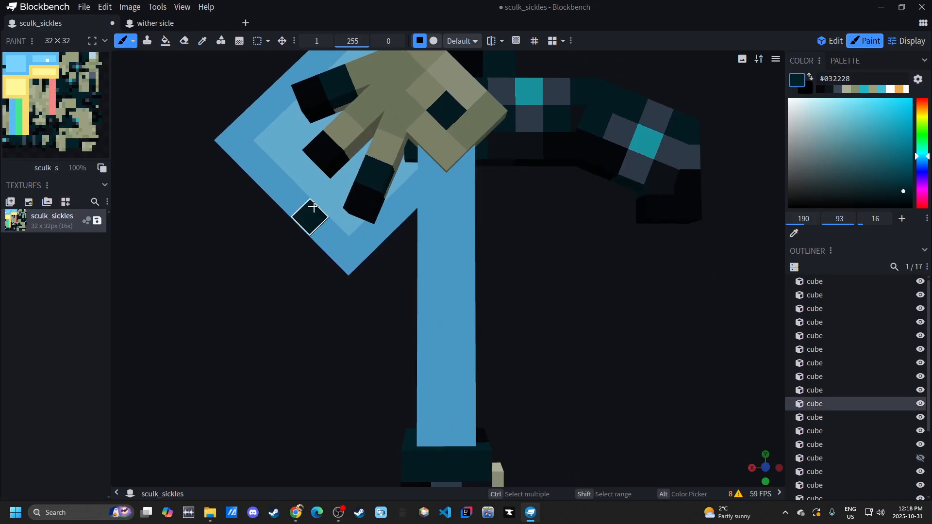
{"action": "left_click", "coordinate": [919, 405]}
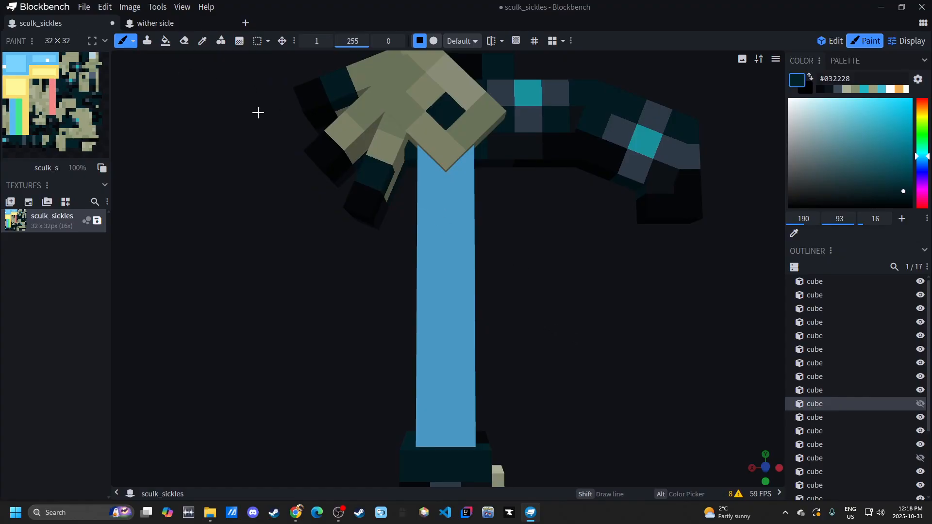
Step: Erase the coloured placeholder texture from every side of the handle's outer overlay cube
{"action": "scroll", "coordinate": [368, 117], "scroll_direction": "up", "scroll_amount": 1}
{"action": "key", "text": "e"}
{"action": "mouse_move", "coordinate": [420, 146]}
{"action": "left_mouse_down"}
{"action": "mouse_move", "coordinate": [420, 416]}
{"action": "mouse_move", "coordinate": [459, 385]}
{"action": "mouse_move", "coordinate": [460, 188]}
{"action": "mouse_move", "coordinate": [470, 150]}
{"action": "left_mouse_up"}
{"action": "left_click_drag", "start_coordinate": [558, 242], "coordinate": [474, 219]}
{"action": "mouse_move", "coordinate": [444, 141]}
{"action": "left_mouse_down"}
{"action": "mouse_move", "coordinate": [455, 386]}
{"action": "mouse_move", "coordinate": [476, 440]}
{"action": "mouse_move", "coordinate": [474, 180]}
{"action": "left_mouse_up"}
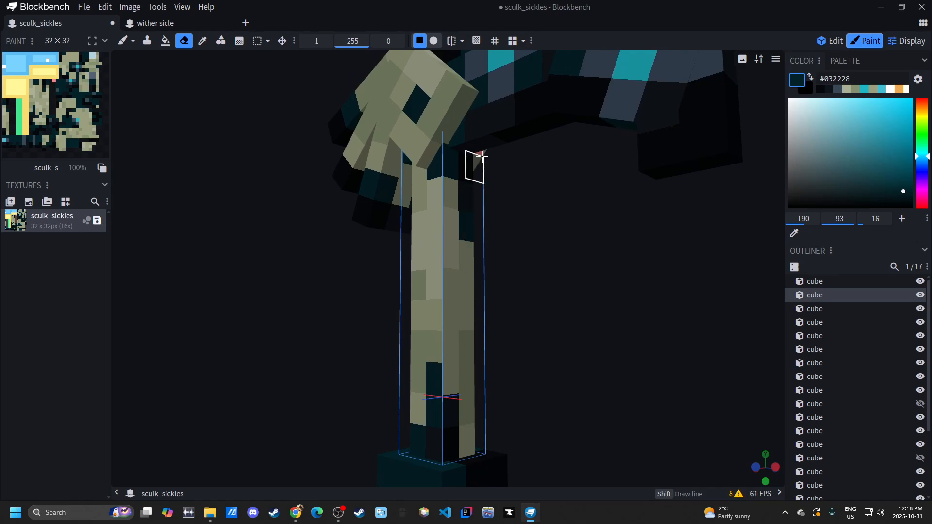
{"action": "mouse_move", "coordinate": [573, 203]}
{"action": "left_mouse_down"}
{"action": "mouse_move", "coordinate": [418, 219]}
{"action": "mouse_move", "coordinate": [443, 162]}
{"action": "mouse_move", "coordinate": [459, 428]}
{"action": "mouse_move", "coordinate": [478, 173]}
{"action": "mouse_move", "coordinate": [514, 295]}
{"action": "mouse_move", "coordinate": [450, 153]}
{"action": "mouse_move", "coordinate": [486, 437]}
{"action": "mouse_move", "coordinate": [483, 194]}
{"action": "left_mouse_up"}
{"action": "left_click_drag", "start_coordinate": [612, 308], "coordinate": [425, 190]}
{"action": "left_click_drag", "start_coordinate": [563, 276], "coordinate": [553, 253]}
{"action": "scroll", "coordinate": [541, 263], "scroll_direction": "down", "scroll_amount": 2}
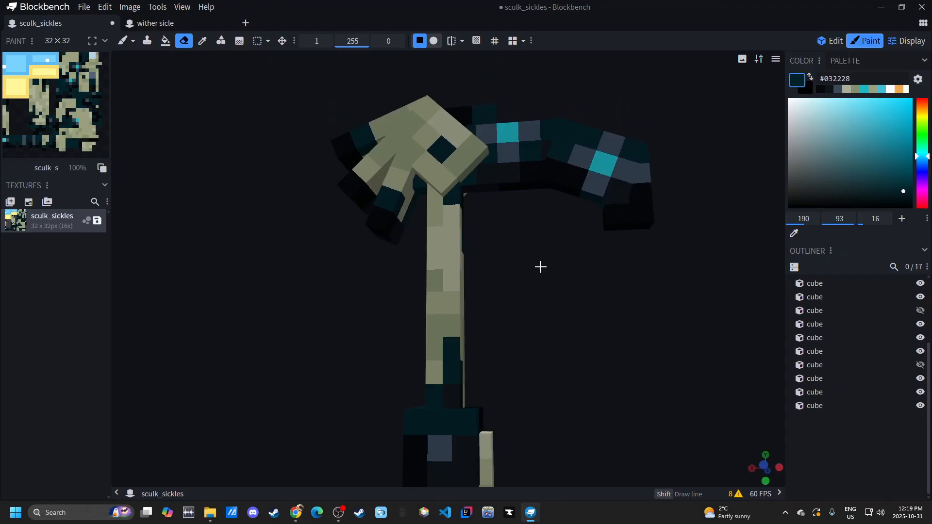
Step: Move the handle's overlay cube down 1 unit along the Y axis
{"action": "left_click", "coordinate": [425, 131], "text": "alt"}
{"action": "scroll", "coordinate": [483, 234], "scroll_direction": "up", "scroll_amount": 4}
{"action": "left_click_drag", "start_coordinate": [528, 227], "coordinate": [505, 243]}
{"action": "left_click", "coordinate": [435, 175], "text": "alt"}
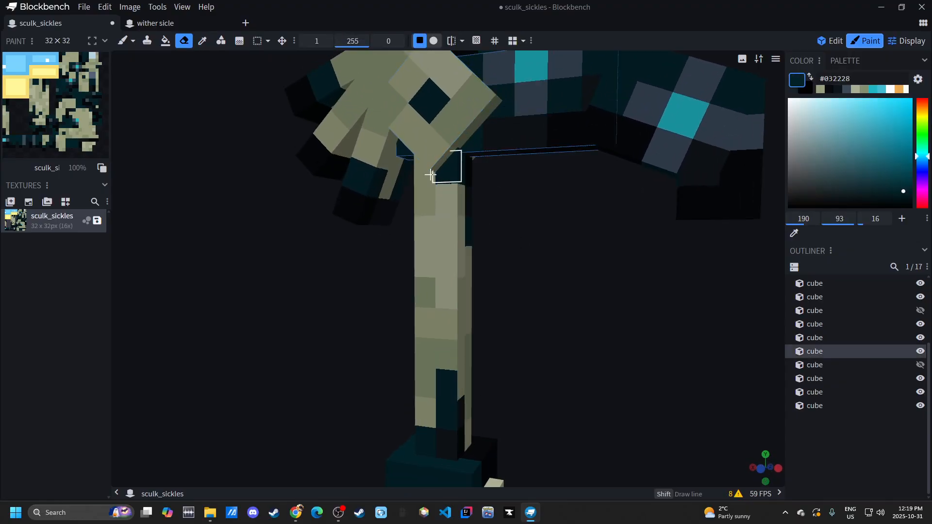
{"action": "left_click", "coordinate": [828, 41]}
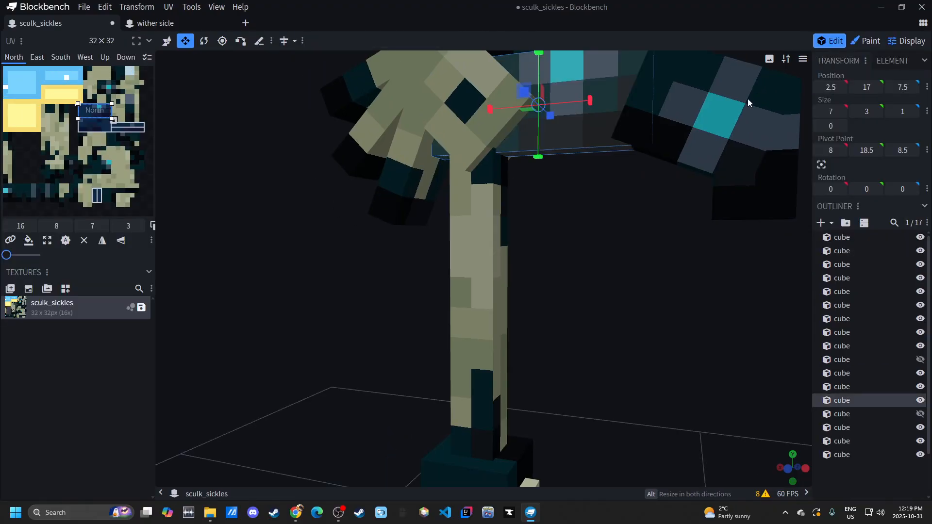
{"action": "left_click", "coordinate": [478, 292]}
{"action": "key", "text": "v"}
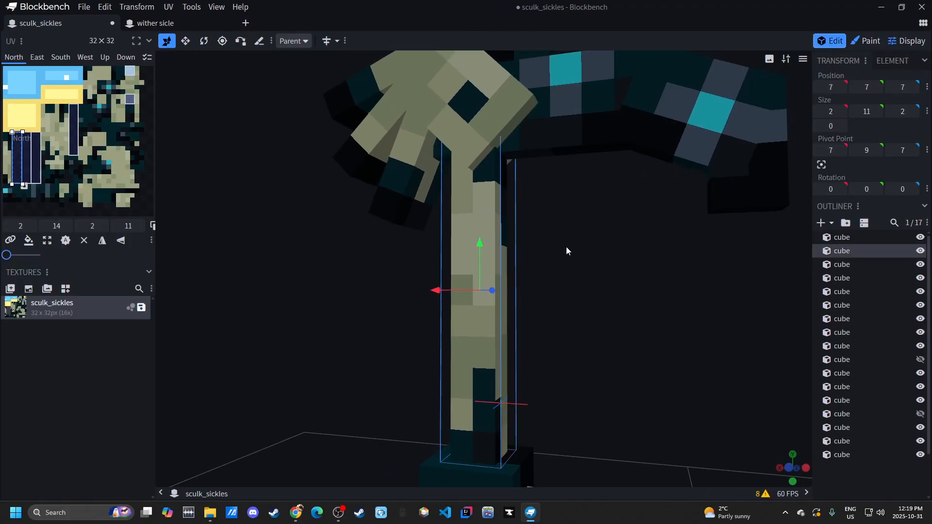
{"action": "left_click_drag", "start_coordinate": [480, 256], "coordinate": [479, 265]}
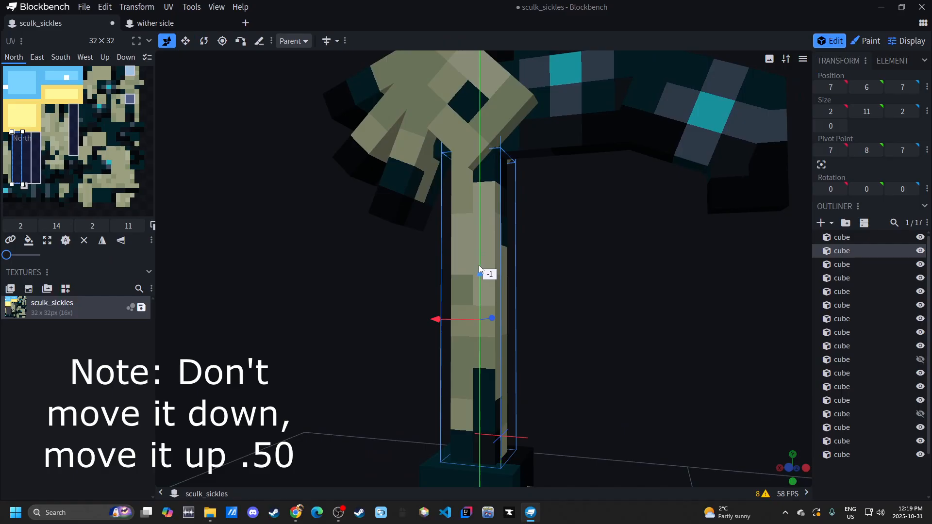
{"action": "left_click_drag", "start_coordinate": [561, 262], "coordinate": [652, 270]}
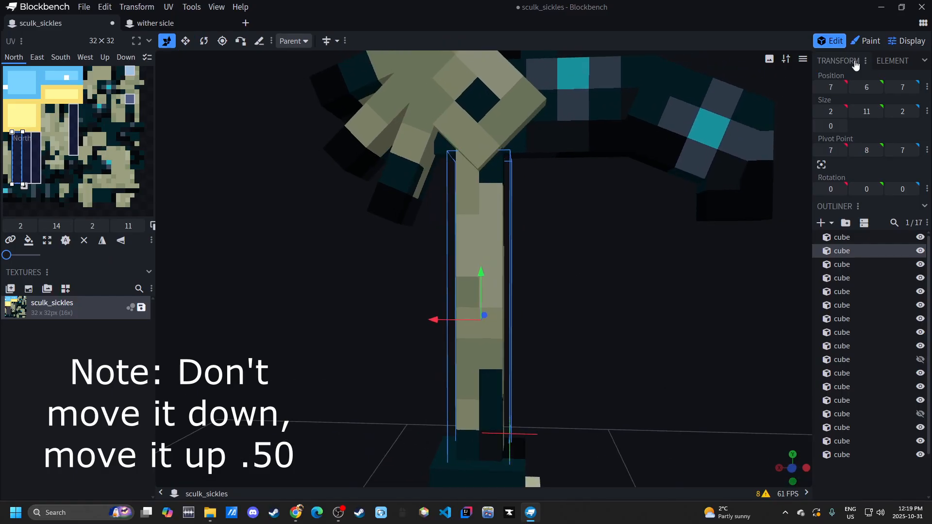
{"action": "left_click", "coordinate": [877, 47]}
Step: Paint dark teal #032228 bands around the upper and lower ends of the handle's overlay cube
{"action": "scroll", "coordinate": [493, 150], "scroll_direction": "up", "scroll_amount": 3}
{"action": "left_click_drag", "start_coordinate": [548, 190], "coordinate": [520, 196]}
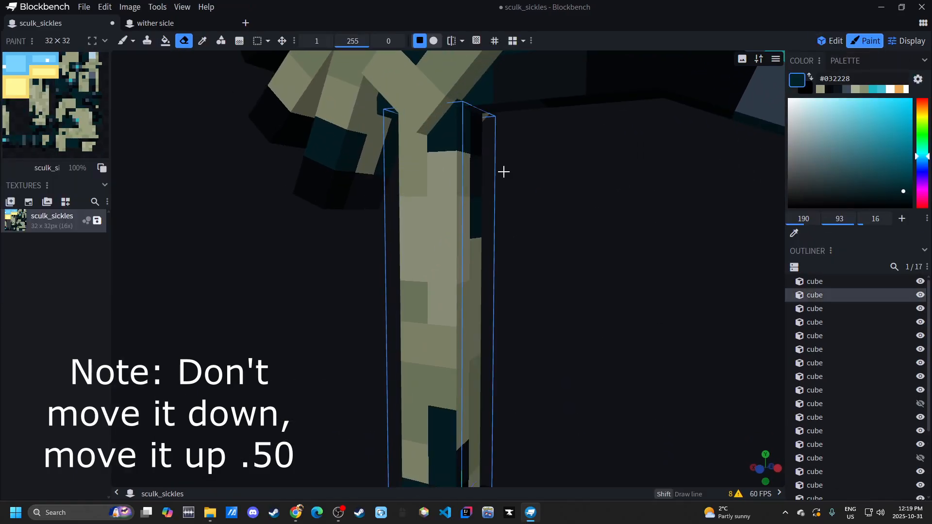
{"action": "key", "text": "b"}
{"action": "mouse_move", "coordinate": [437, 163]}
{"action": "left_mouse_down"}
{"action": "mouse_move", "coordinate": [409, 165]}
{"action": "mouse_move", "coordinate": [490, 170]}
{"action": "mouse_move", "coordinate": [425, 200]}
{"action": "mouse_move", "coordinate": [353, 200]}
{"action": "left_mouse_up"}
{"action": "left_click_drag", "start_coordinate": [537, 247], "coordinate": [496, 253]}
{"action": "left_click_drag", "start_coordinate": [478, 182], "coordinate": [446, 186]}
{"action": "right_click_drag", "start_coordinate": [534, 302], "coordinate": [533, 163]}
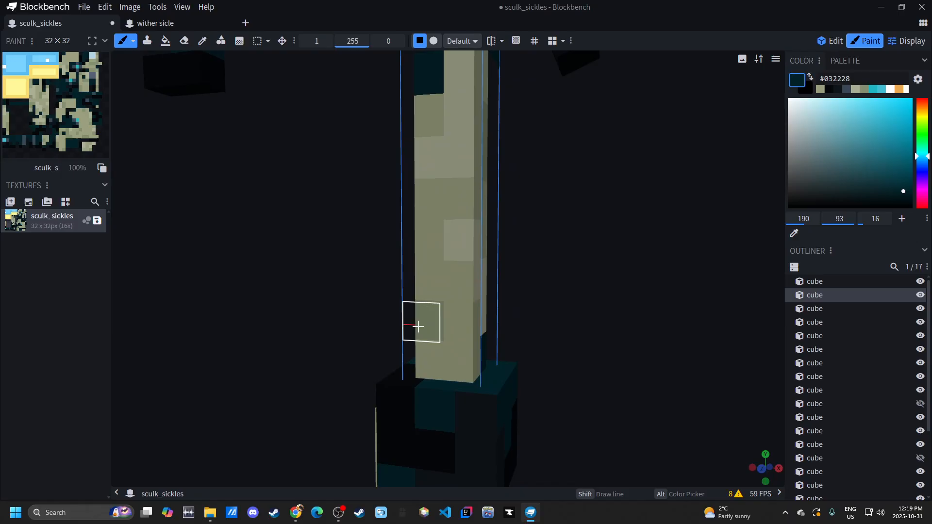
{"action": "left_click_drag", "start_coordinate": [412, 327], "coordinate": [486, 314]}
{"action": "left_click_drag", "start_coordinate": [543, 316], "coordinate": [411, 324]}
{"action": "left_click", "coordinate": [466, 333]}
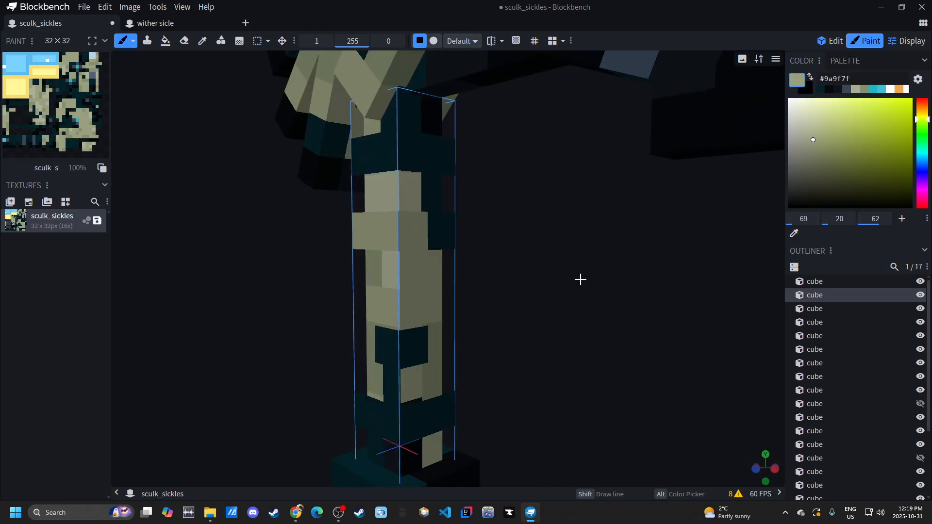
Step: Paint bone-coloured #9a9f7f bands around the middle of the handle's overlay cube
{"action": "left_click_drag", "start_coordinate": [580, 279], "coordinate": [408, 267]}
{"action": "left_click", "coordinate": [478, 232]}
{"action": "mouse_move", "coordinate": [574, 267]}
{"action": "left_mouse_down"}
{"action": "mouse_move", "coordinate": [578, 281]}
{"action": "mouse_move", "coordinate": [487, 285]}
{"action": "mouse_move", "coordinate": [427, 301]}
{"action": "mouse_move", "coordinate": [483, 290]}
{"action": "left_mouse_up"}
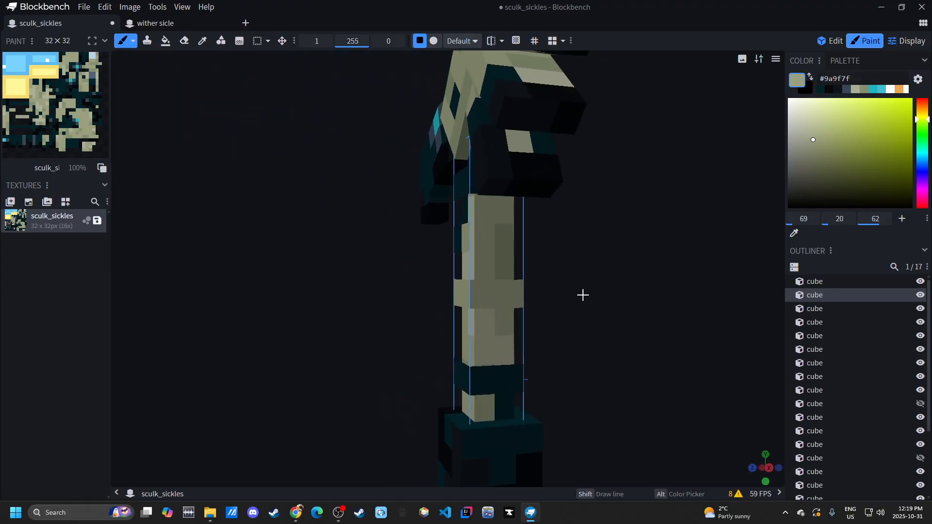
{"action": "left_click_drag", "start_coordinate": [585, 295], "coordinate": [458, 243]}
{"action": "mouse_move", "coordinate": [582, 309]}
{"action": "left_mouse_down"}
{"action": "mouse_move", "coordinate": [470, 304]}
{"action": "mouse_move", "coordinate": [503, 251]}
{"action": "mouse_move", "coordinate": [560, 243]}
{"action": "mouse_move", "coordinate": [559, 233]}
{"action": "mouse_move", "coordinate": [562, 257]}
{"action": "mouse_move", "coordinate": [565, 246]}
{"action": "mouse_move", "coordinate": [537, 281]}
{"action": "mouse_move", "coordinate": [468, 309]}
{"action": "left_mouse_up"}
Step: Erase the teal and bone bands painted on the handle's overlay cube
{"action": "key", "text": "e"}
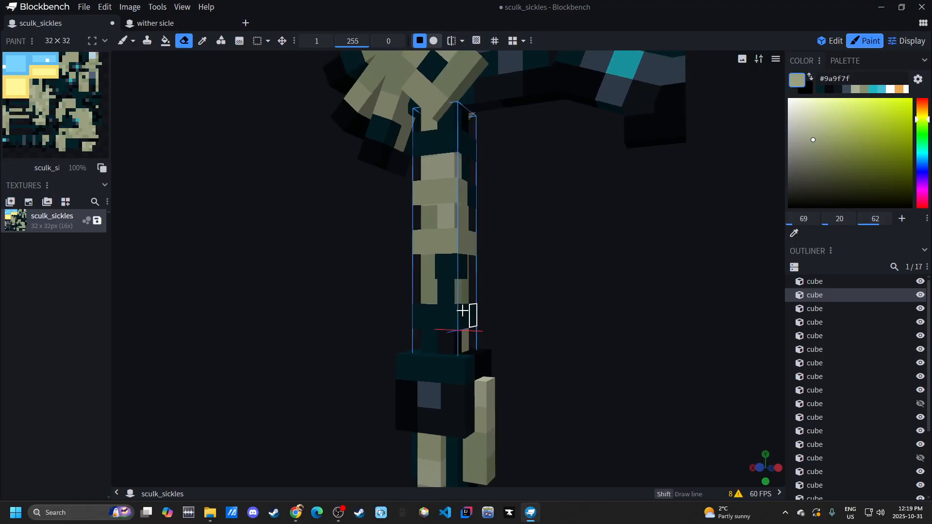
{"action": "mouse_move", "coordinate": [455, 256]}
{"action": "left_mouse_down"}
{"action": "mouse_move", "coordinate": [590, 298]}
{"action": "mouse_move", "coordinate": [630, 278]}
{"action": "mouse_move", "coordinate": [638, 316]}
{"action": "mouse_move", "coordinate": [516, 293]}
{"action": "mouse_move", "coordinate": [490, 313]}
{"action": "left_mouse_up"}
{"action": "left_click", "coordinate": [465, 329]}
{"action": "mouse_move", "coordinate": [582, 308]}
{"action": "left_mouse_down"}
{"action": "mouse_move", "coordinate": [528, 322]}
{"action": "mouse_move", "coordinate": [555, 316]}
{"action": "mouse_move", "coordinate": [429, 272]}
{"action": "left_mouse_up"}
{"action": "key", "text": "b"}
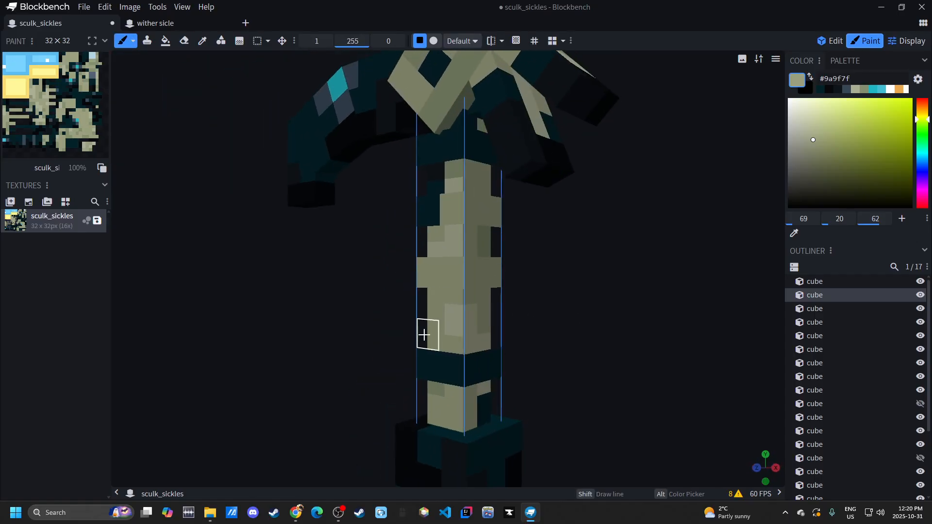
{"action": "key", "text": "e"}
{"action": "mouse_move", "coordinate": [492, 292]}
{"action": "left_mouse_down"}
{"action": "mouse_move", "coordinate": [429, 235]}
{"action": "mouse_move", "coordinate": [486, 196]}
{"action": "left_mouse_up"}
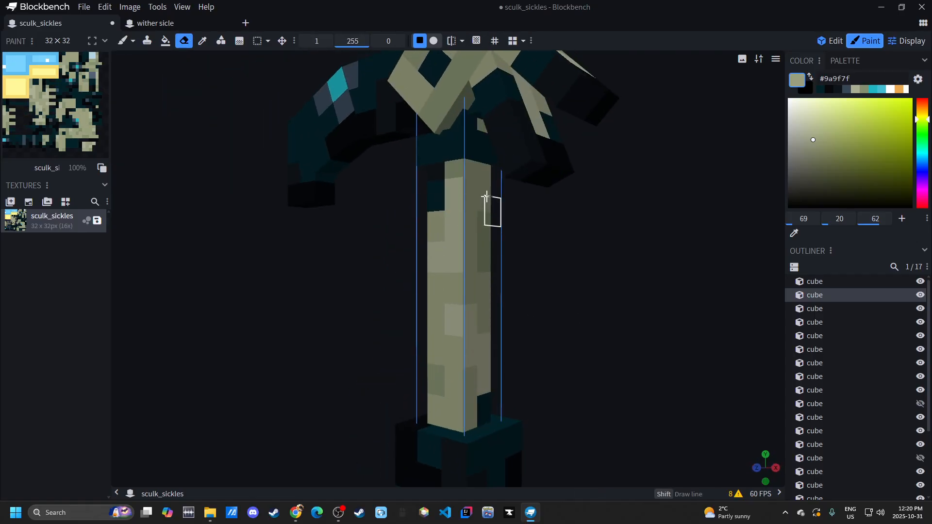
{"action": "left_click_drag", "start_coordinate": [487, 160], "coordinate": [435, 156]}
{"action": "mouse_move", "coordinate": [568, 274]}
{"action": "left_mouse_down"}
{"action": "mouse_move", "coordinate": [639, 278]}
{"action": "mouse_move", "coordinate": [604, 278]}
{"action": "left_mouse_up"}
Step: Paint three evenly spaced one-pixel bone bands in #9a9f7f around the handle's overlay cube
{"action": "key", "text": "b"}
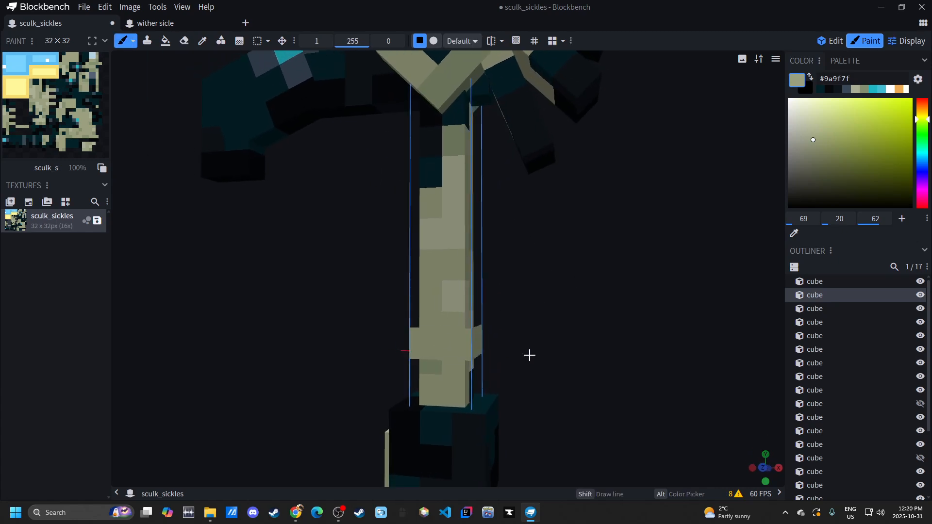
{"action": "left_click_drag", "start_coordinate": [529, 354], "coordinate": [672, 351]}
{"action": "left_click_drag", "start_coordinate": [437, 311], "coordinate": [456, 314]}
{"action": "mouse_move", "coordinate": [483, 320]}
{"action": "left_mouse_down"}
{"action": "mouse_move", "coordinate": [449, 337]}
{"action": "mouse_move", "coordinate": [416, 332]}
{"action": "mouse_move", "coordinate": [509, 307]}
{"action": "left_mouse_up"}
{"action": "mouse_move", "coordinate": [499, 251]}
{"action": "left_mouse_down"}
{"action": "mouse_move", "coordinate": [435, 214]}
{"action": "mouse_move", "coordinate": [474, 183]}
{"action": "mouse_move", "coordinate": [563, 220]}
{"action": "left_mouse_up"}
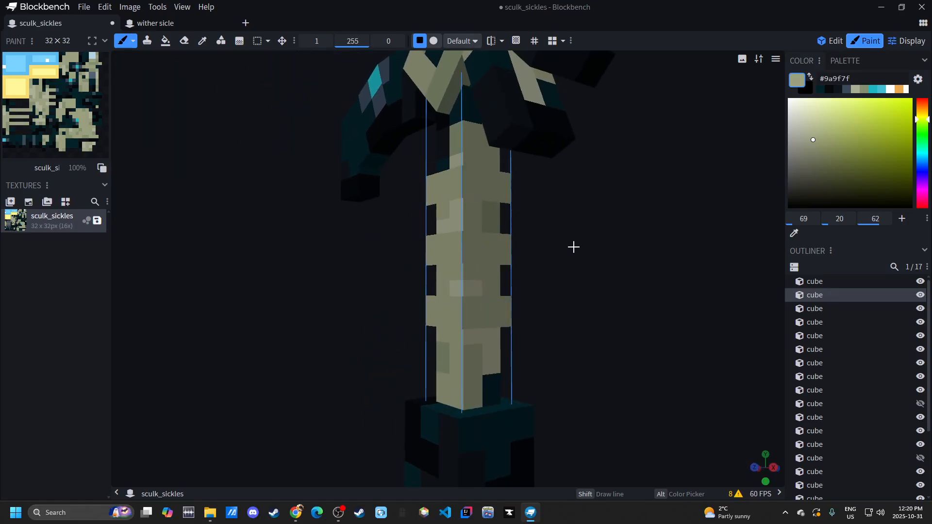
{"action": "left_click_drag", "start_coordinate": [586, 315], "coordinate": [507, 335]}
Step: Sample dark teal #032228, paint a band around the bottom and top of the handle's overlay, and clear the selection
{"action": "left_click", "coordinate": [496, 369], "text": "alt"}
{"action": "mouse_move", "coordinate": [304, 352]}
{"action": "left_mouse_down"}
{"action": "mouse_move", "coordinate": [509, 368]}
{"action": "mouse_move", "coordinate": [419, 363]}
{"action": "left_mouse_up"}
{"action": "right_click_drag", "start_coordinate": [451, 164], "coordinate": [466, 205]}
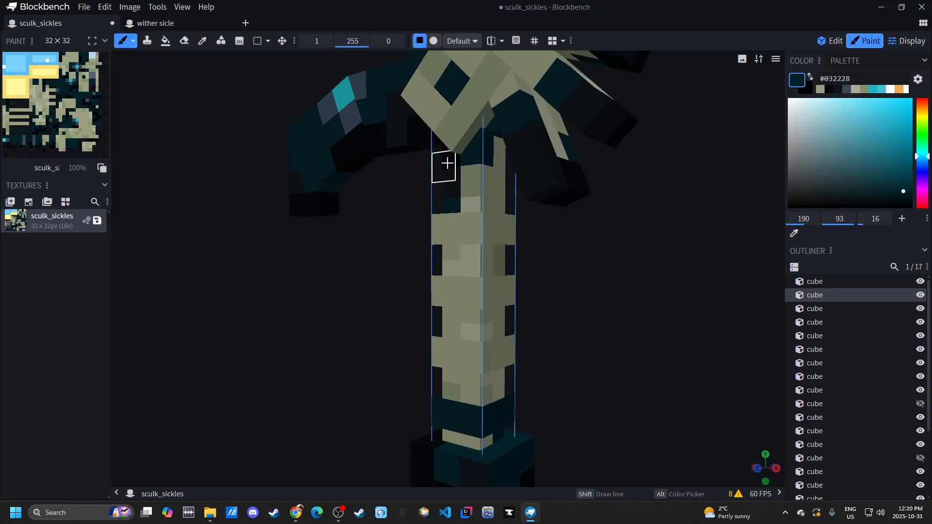
{"action": "left_click_drag", "start_coordinate": [447, 163], "coordinate": [505, 170]}
{"action": "left_click_drag", "start_coordinate": [312, 313], "coordinate": [504, 312]}
{"action": "scroll", "coordinate": [816, 370], "scroll_direction": "down", "scroll_amount": 3}
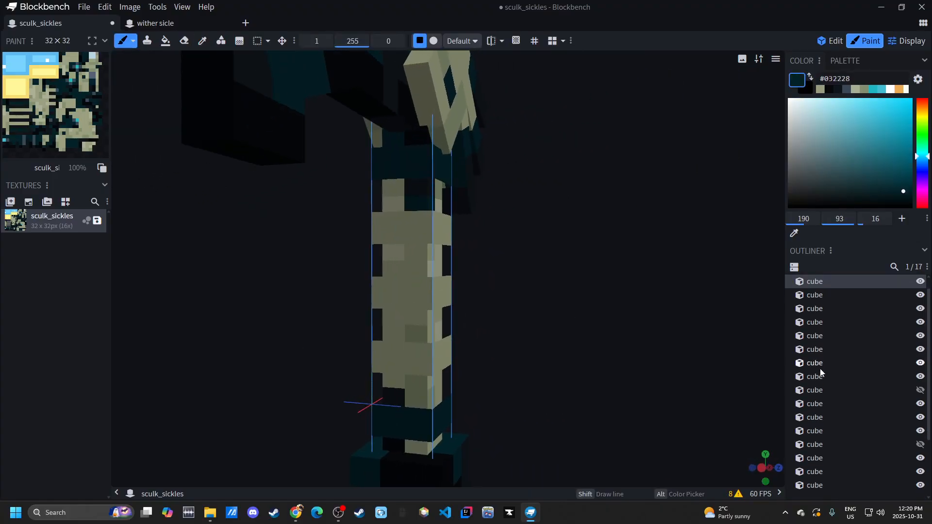
{"action": "left_click", "coordinate": [859, 455]}
{"action": "left_click_drag", "start_coordinate": [573, 316], "coordinate": [697, 312]}
{"action": "scroll", "coordinate": [625, 305], "scroll_direction": "down", "scroll_amount": 4}
{"action": "right_click_drag", "start_coordinate": [625, 306], "coordinate": [606, 360]}
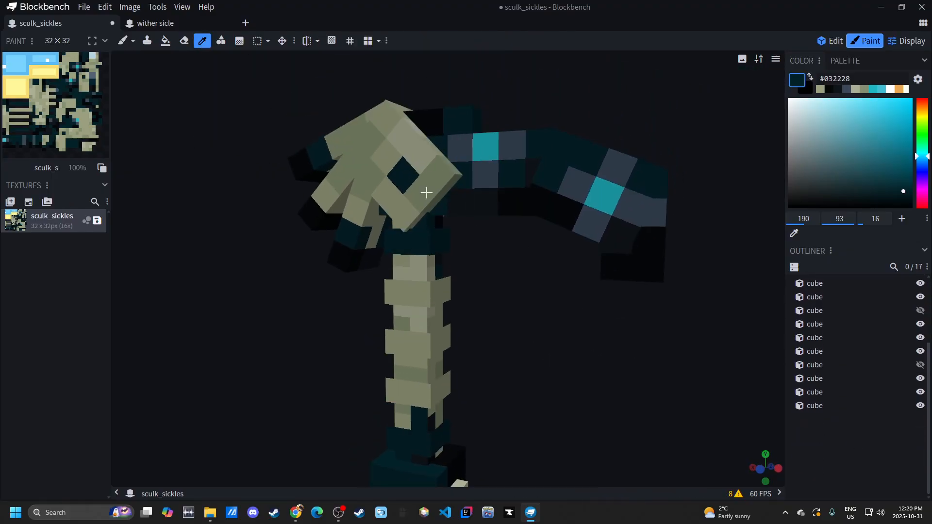
Step: Sample the darker bone colour #838f6f from the hand and paint shading pixels on the handle's bone bands
{"action": "left_click", "coordinate": [433, 204], "text": "alt"}
{"action": "scroll", "coordinate": [490, 305], "scroll_direction": "up", "scroll_amount": 3}
{"action": "left_click", "coordinate": [416, 304]}
{"action": "left_click", "coordinate": [418, 366]}
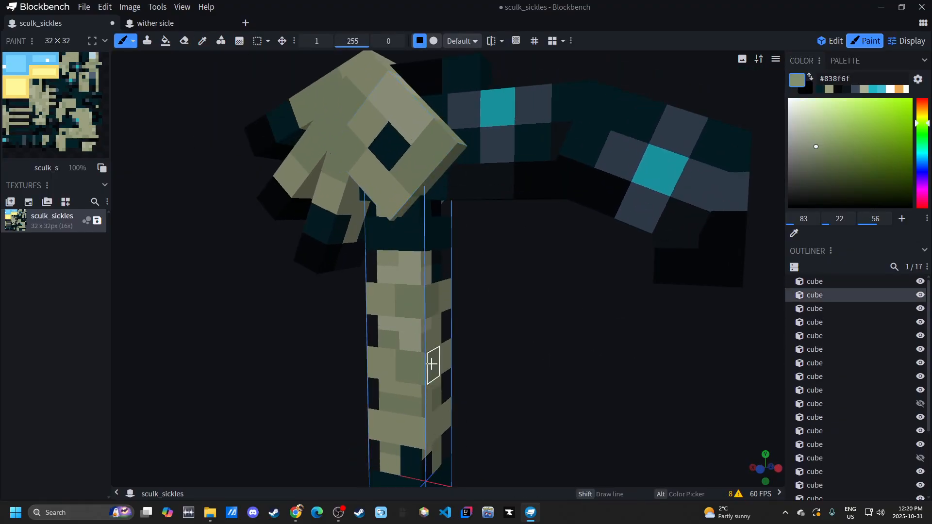
{"action": "left_click_drag", "start_coordinate": [464, 401], "coordinate": [543, 364]}
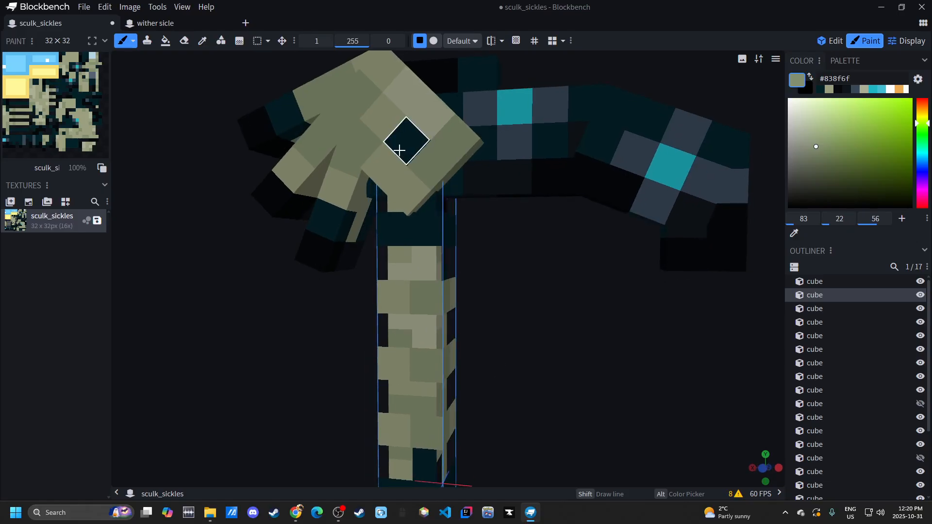
Step: Sample the lighter bone colour #abaf95 and paint highlight pixels on the handle's bone bands
{"action": "left_click", "coordinate": [399, 150], "text": "alt"}
{"action": "mouse_move", "coordinate": [519, 301]}
{"action": "left_mouse_down"}
{"action": "mouse_move", "coordinate": [420, 368]}
{"action": "mouse_move", "coordinate": [485, 287]}
{"action": "left_mouse_up"}
{"action": "left_click", "coordinate": [499, 291]}
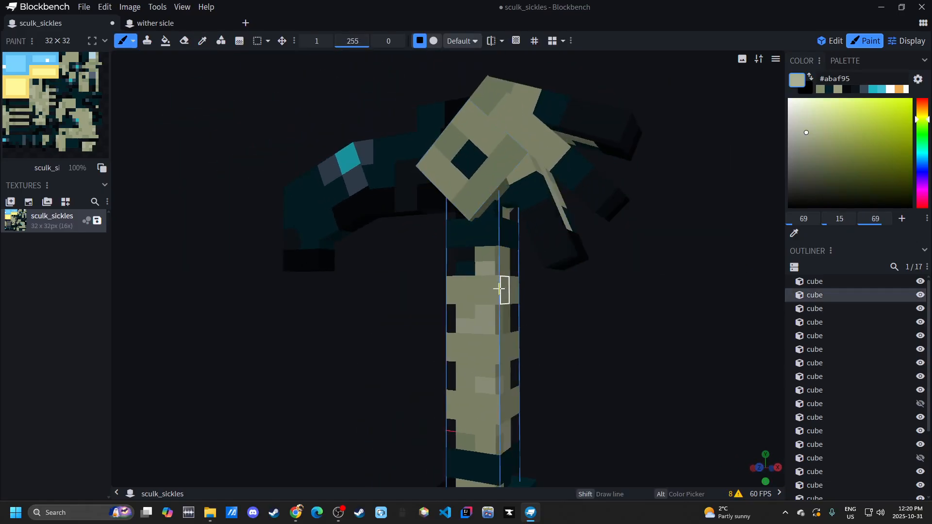
{"action": "left_click_drag", "start_coordinate": [511, 403], "coordinate": [490, 243]}
Step: Sample near-black #0f151a and paint it onto the handle's lower teal band
{"action": "left_click", "coordinate": [388, 153], "text": "alt"}
{"action": "left_click_drag", "start_coordinate": [600, 408], "coordinate": [491, 403]}
{"action": "left_click", "coordinate": [491, 403]}
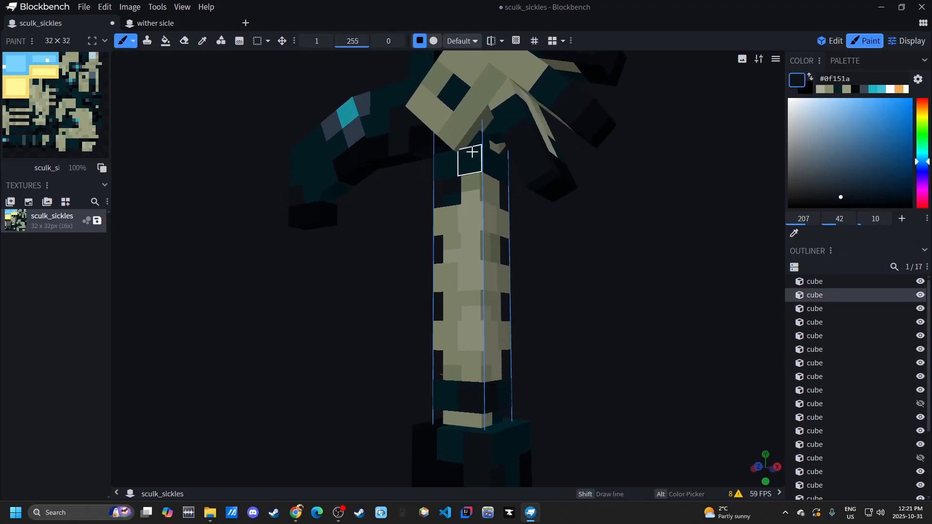
Step: Sample slate #384857 and paint corner pixels on the handle's lower and upper teal bands, then clear the selection
{"action": "left_click", "coordinate": [364, 143], "text": "alt"}
{"action": "left_click_drag", "start_coordinate": [358, 303], "coordinate": [516, 372]}
{"action": "left_click", "coordinate": [435, 401]}
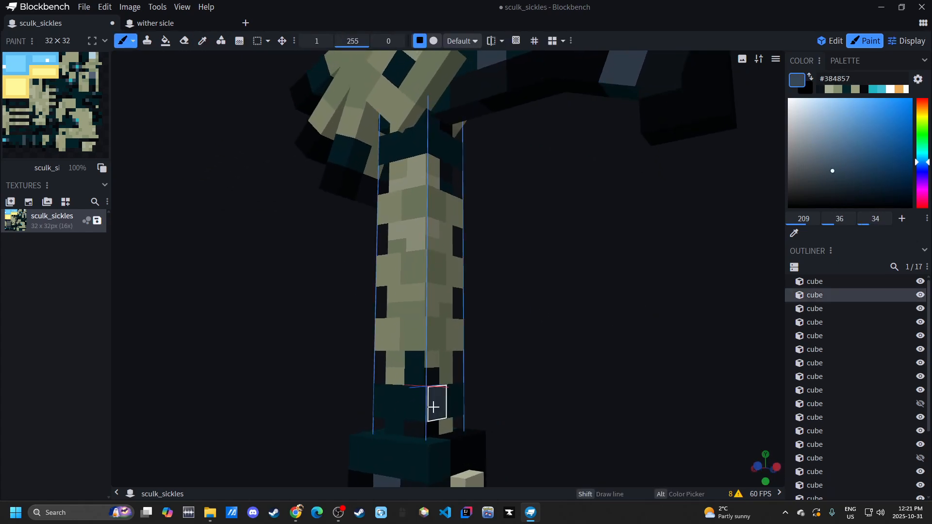
{"action": "left_click", "coordinate": [410, 403]}
{"action": "left_click", "coordinate": [434, 143]}
{"action": "left_click", "coordinate": [417, 143]}
{"action": "scroll", "coordinate": [815, 377], "scroll_direction": "down", "scroll_amount": 2}
{"action": "left_click", "coordinate": [836, 439]}
{"action": "scroll", "coordinate": [556, 362], "scroll_direction": "down", "scroll_amount": 3}
{"action": "left_click_drag", "start_coordinate": [555, 360], "coordinate": [532, 320]}
{"action": "scroll", "coordinate": [529, 319], "scroll_direction": "up", "scroll_amount": 3}
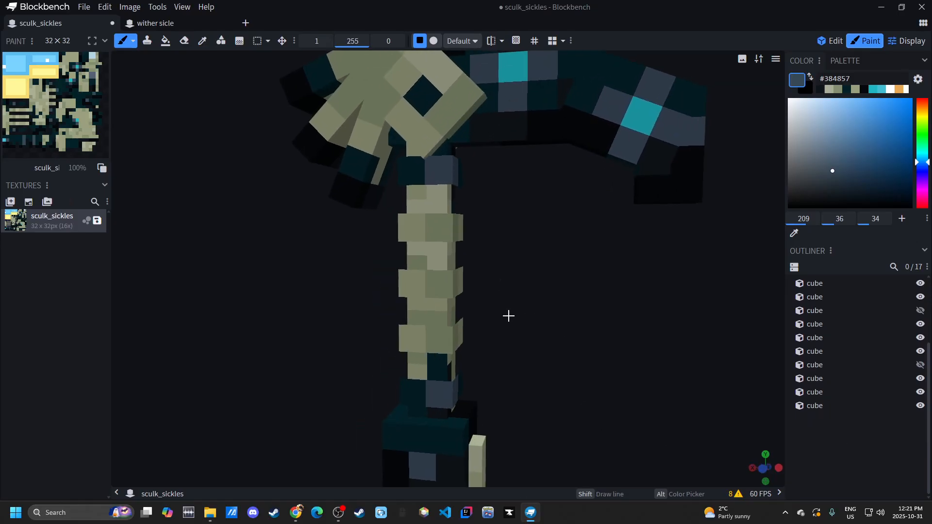
Step: Set the brush opacity to 95, tint the slate pixels on both teal bands with #032228, and clear the selection
{"action": "right_click_drag", "start_coordinate": [507, 316], "coordinate": [491, 321]}
{"action": "key", "text": "alt"}
{"action": "left_click", "coordinate": [394, 177], "text": "alt"}
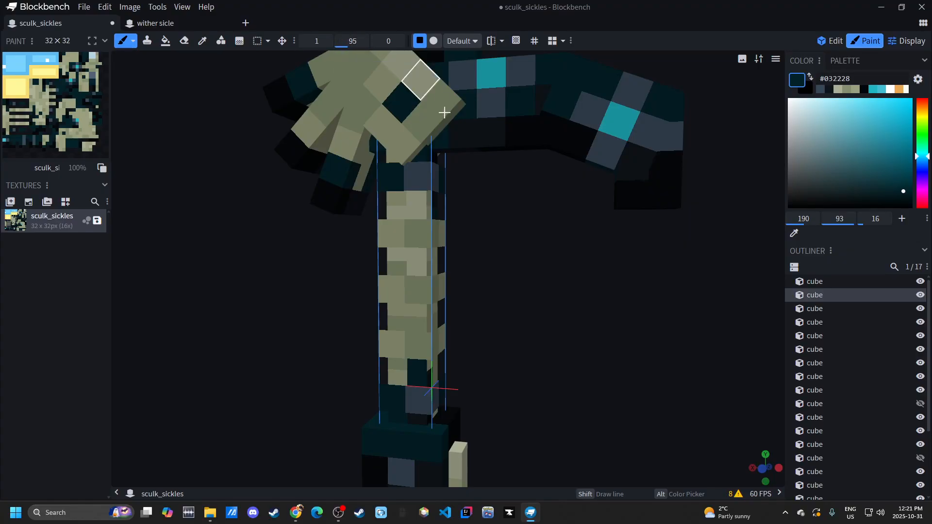
{"action": "left_click_drag", "start_coordinate": [503, 166], "coordinate": [485, 167]}
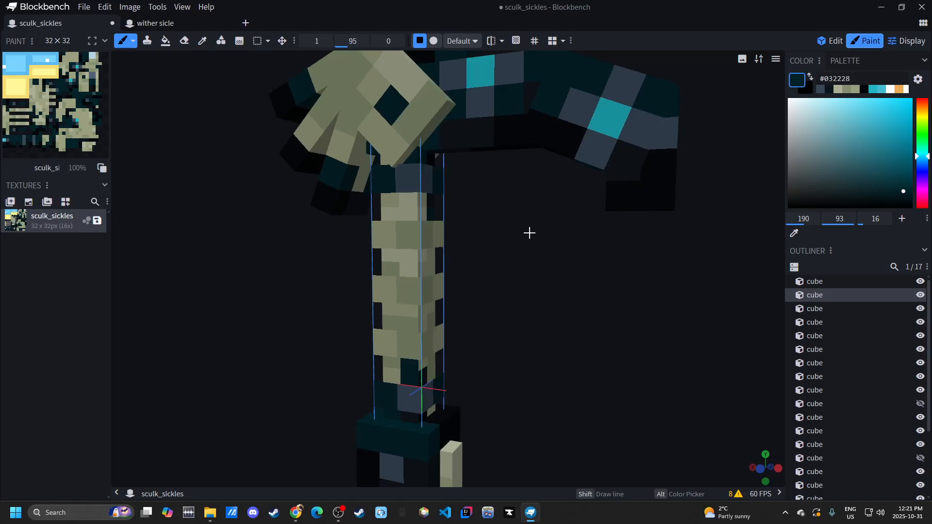
{"action": "right_click_drag", "start_coordinate": [467, 333], "coordinate": [466, 293]}
{"action": "scroll", "coordinate": [532, 290], "scroll_direction": "down", "scroll_amount": 3}
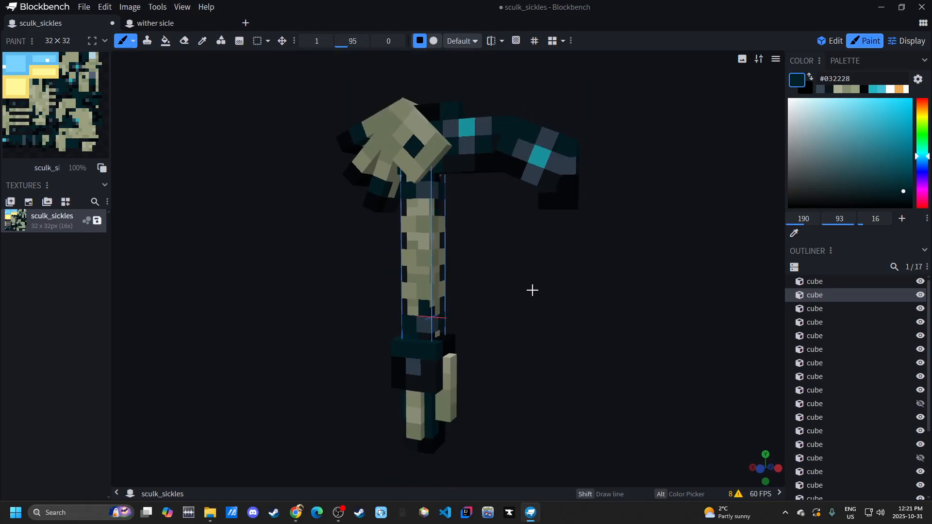
{"action": "left_click_drag", "start_coordinate": [478, 232], "coordinate": [476, 229]}
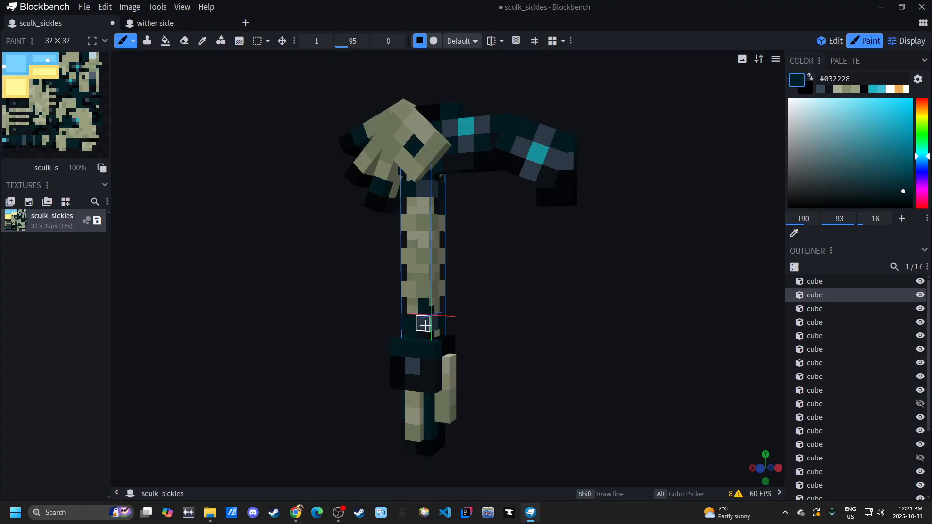
{"action": "scroll", "coordinate": [856, 363], "scroll_direction": "down", "scroll_amount": 3}
{"action": "left_click", "coordinate": [822, 432]}
{"action": "left_click_drag", "start_coordinate": [586, 338], "coordinate": [472, 309]}
{"action": "scroll", "coordinate": [472, 309], "scroll_direction": "up", "scroll_amount": 5}
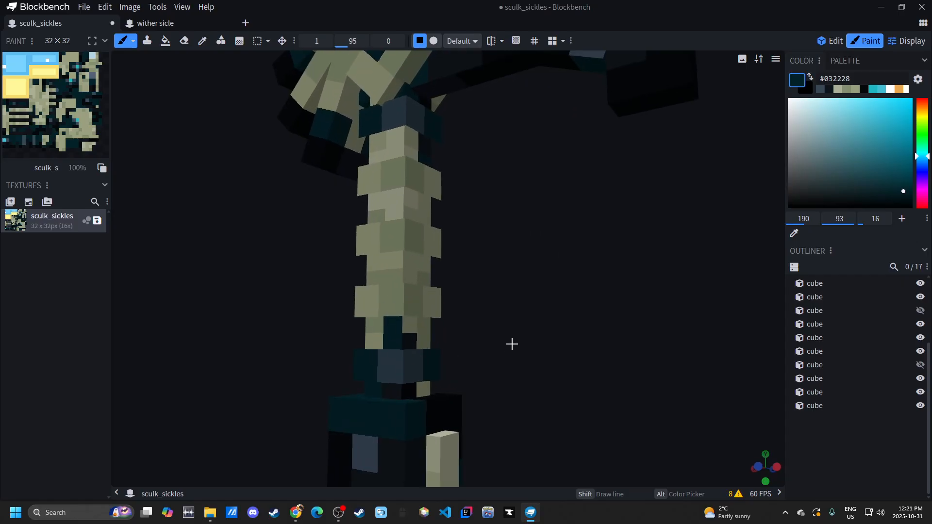
Step: Tint pixels on the side of the handle's lower teal band with #032228 at brush opacity 95
{"action": "left_click_drag", "start_coordinate": [472, 354], "coordinate": [432, 362]}
{"action": "left_click", "coordinate": [428, 364]}
{"action": "left_click_drag", "start_coordinate": [558, 323], "coordinate": [529, 318]}
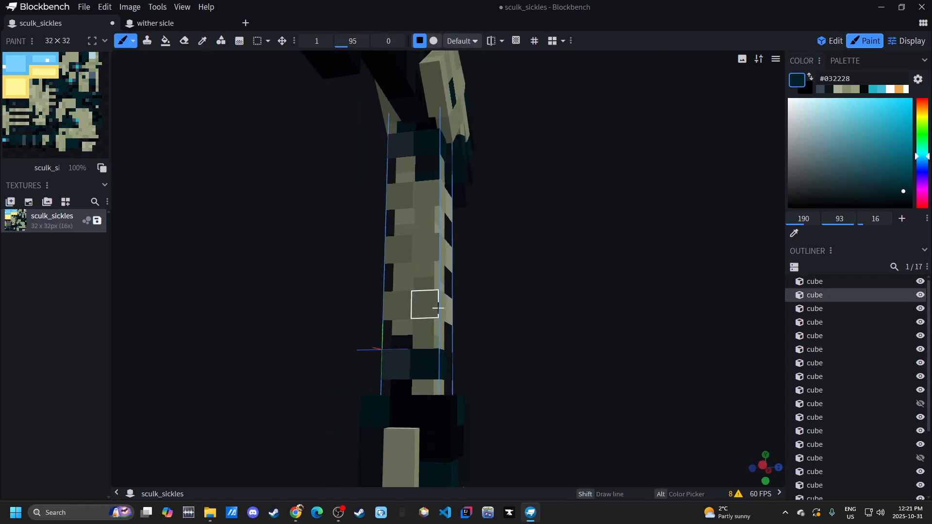
{"action": "left_click_drag", "start_coordinate": [478, 366], "coordinate": [459, 365]}
Step: Set the brush opacity to 255, paint #032228 onto the handle's upper bone band, and clear the selection
{"action": "left_click_drag", "start_coordinate": [350, 43], "coordinate": [369, 42]}
{"action": "left_click_drag", "start_coordinate": [295, 288], "coordinate": [522, 321]}
{"action": "left_click_drag", "start_coordinate": [424, 182], "coordinate": [447, 186]}
{"action": "left_click_drag", "start_coordinate": [592, 301], "coordinate": [512, 291]}
{"action": "scroll", "coordinate": [541, 293], "scroll_direction": "down", "scroll_amount": 5}
{"action": "scroll", "coordinate": [827, 382], "scroll_direction": "down", "scroll_amount": 2}
{"action": "left_click", "coordinate": [836, 465]}
Step: Open the third-person right-hand display settings and set the sickle's Y translation to -5
{"action": "left_click_drag", "start_coordinate": [600, 320], "coordinate": [622, 307]}
{"action": "scroll", "coordinate": [559, 295], "scroll_direction": "down", "scroll_amount": 4}
{"action": "left_click_drag", "start_coordinate": [560, 296], "coordinate": [393, 256]}
{"action": "left_click_drag", "start_coordinate": [514, 295], "coordinate": [507, 291]}
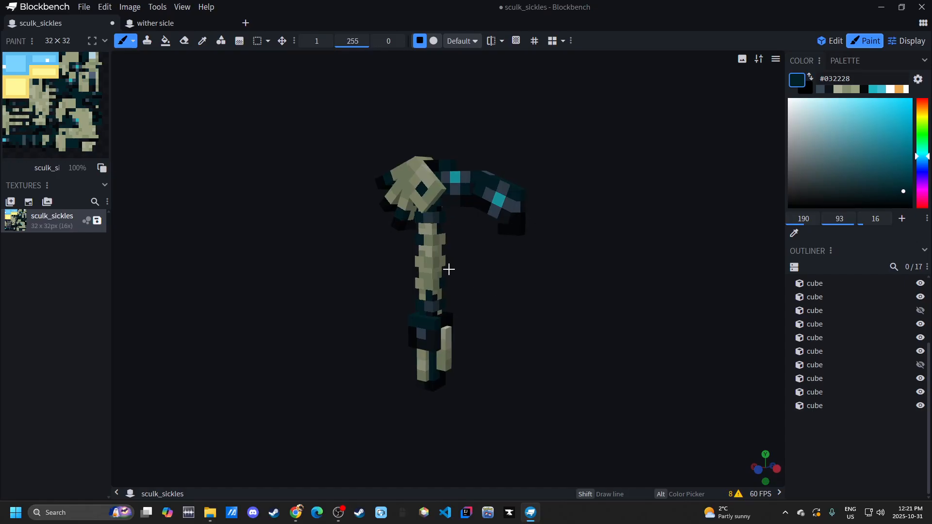
{"action": "scroll", "coordinate": [449, 269], "scroll_direction": "up", "scroll_amount": 6}
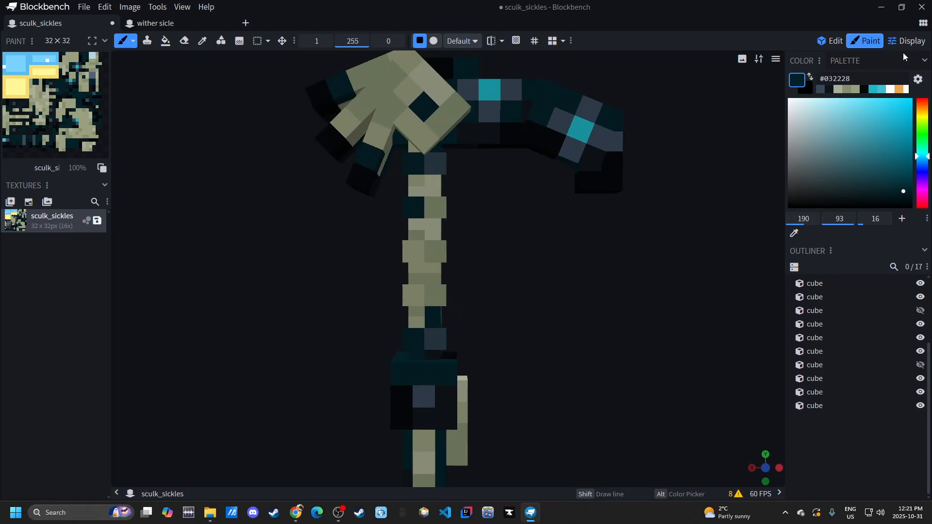
{"action": "left_click", "coordinate": [906, 42]}
{"action": "left_click_drag", "start_coordinate": [625, 262], "coordinate": [776, 260]}
{"action": "scroll", "coordinate": [634, 279], "scroll_direction": "up", "scroll_amount": 5}
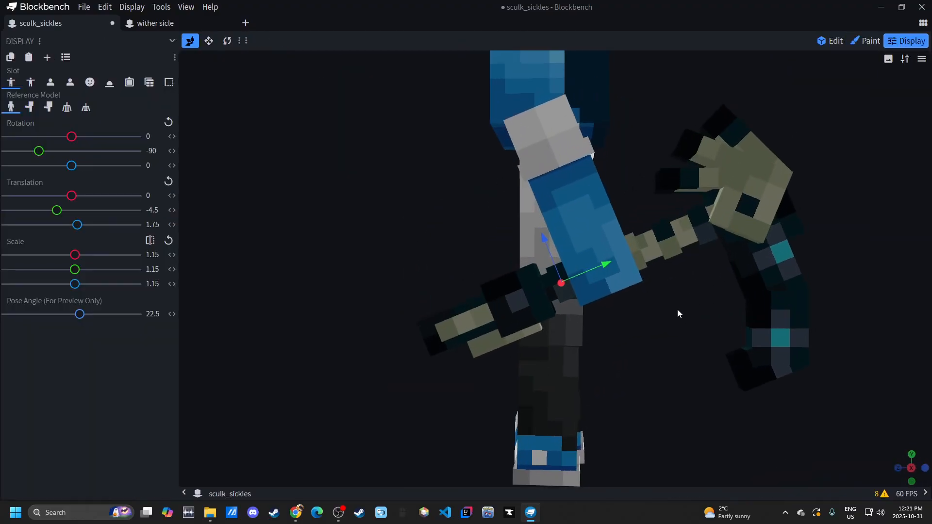
{"action": "right_click_drag", "start_coordinate": [677, 310], "coordinate": [635, 327]}
{"action": "left_click_drag", "start_coordinate": [561, 281], "coordinate": [544, 286]}
{"action": "left_click_drag", "start_coordinate": [549, 288], "coordinate": [662, 305]}
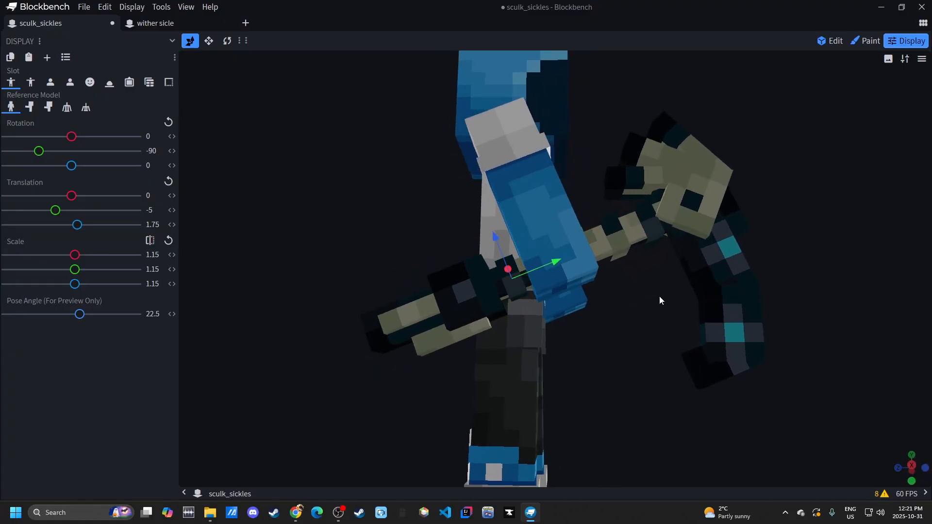
Step: Return to painting, show the hidden plane under the blade, and erase its blue placeholder
{"action": "left_click", "coordinate": [828, 41]}
{"action": "left_click", "coordinate": [866, 41]}
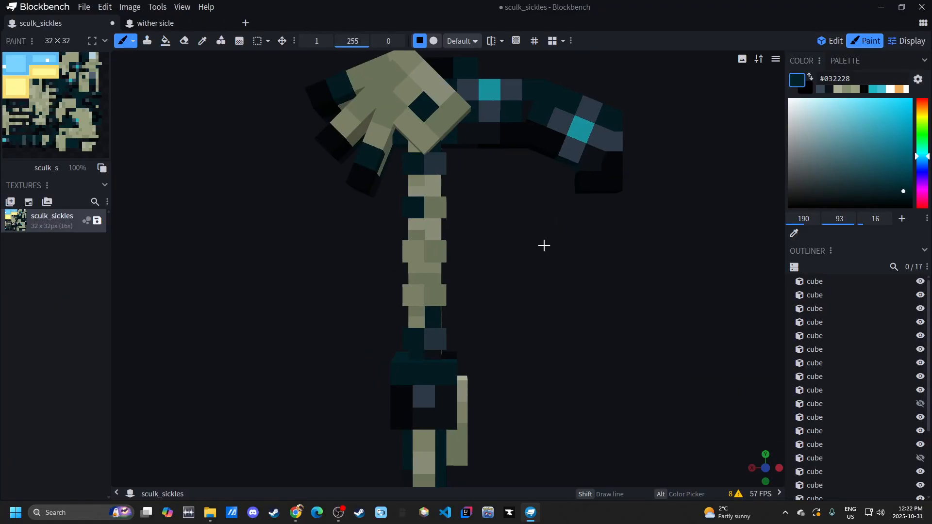
{"action": "scroll", "coordinate": [529, 245], "scroll_direction": "up", "scroll_amount": 2}
{"action": "left_click_drag", "start_coordinate": [565, 243], "coordinate": [530, 253]}
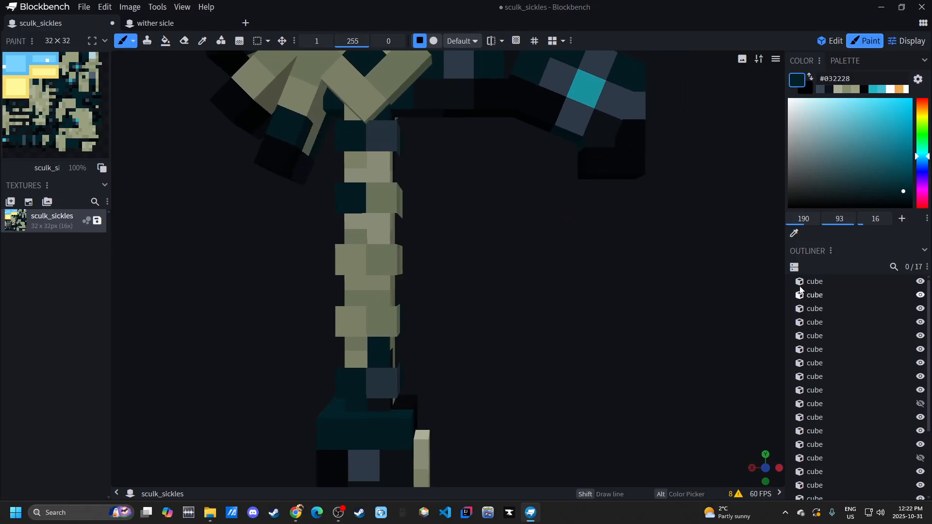
{"action": "scroll", "coordinate": [757, 329], "scroll_direction": "down", "scroll_amount": 3}
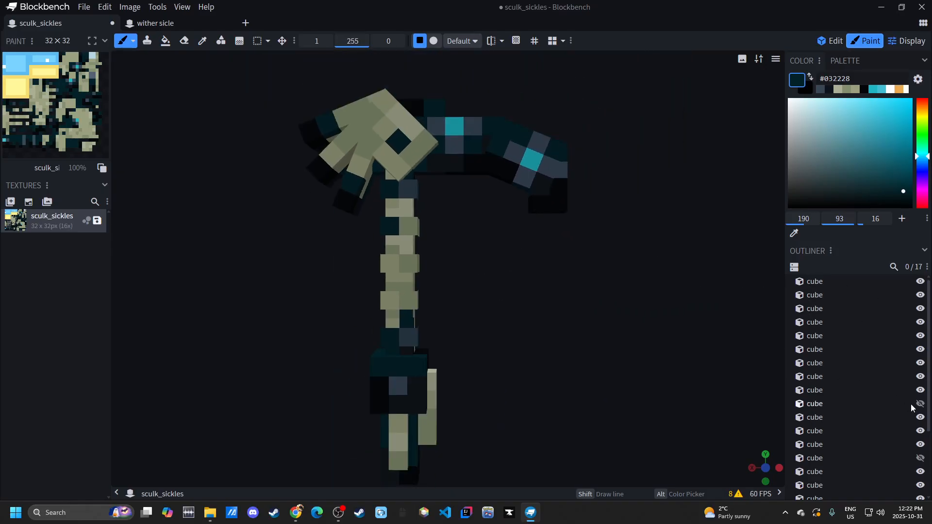
{"action": "left_click", "coordinate": [920, 458]}
{"action": "scroll", "coordinate": [550, 231], "scroll_direction": "up", "scroll_amount": 5}
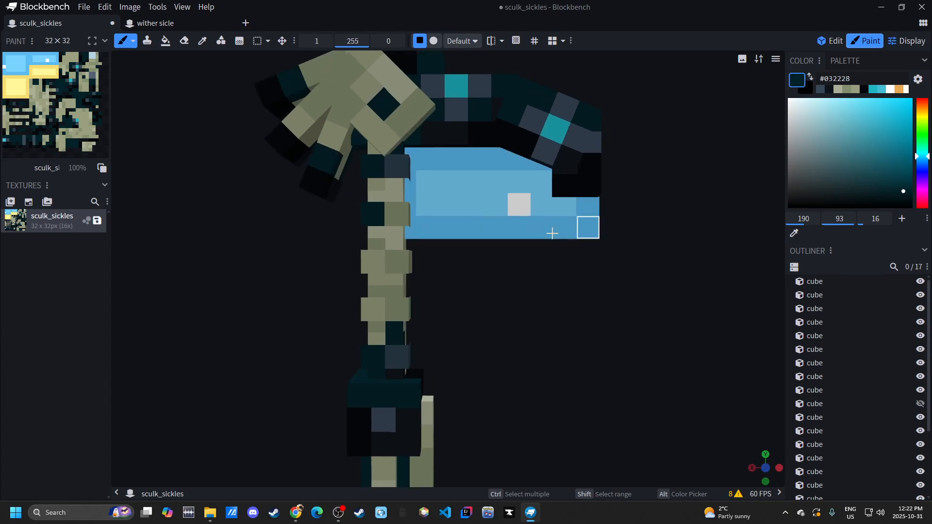
{"action": "key", "text": "e"}
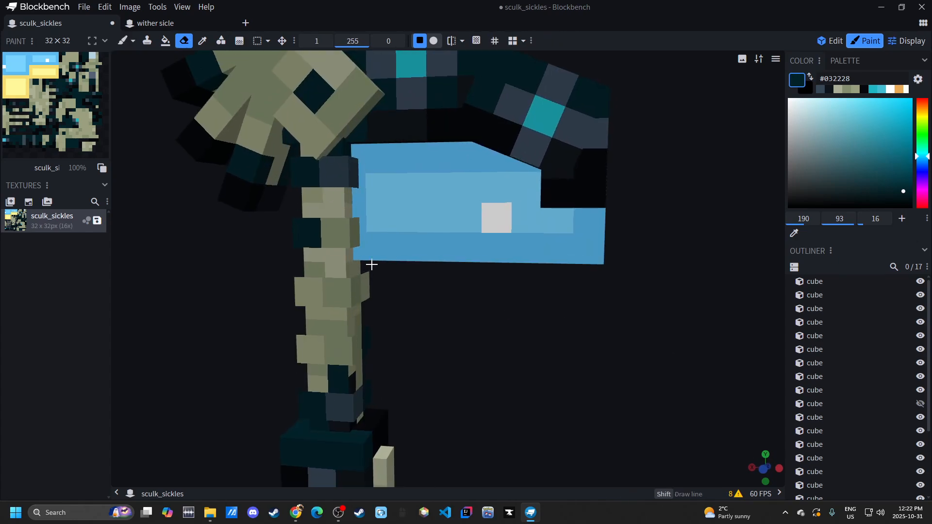
{"action": "mouse_move", "coordinate": [365, 251]}
{"action": "left_mouse_down"}
{"action": "mouse_move", "coordinate": [359, 216]}
{"action": "mouse_move", "coordinate": [377, 198]}
{"action": "mouse_move", "coordinate": [376, 249]}
{"action": "left_mouse_up"}
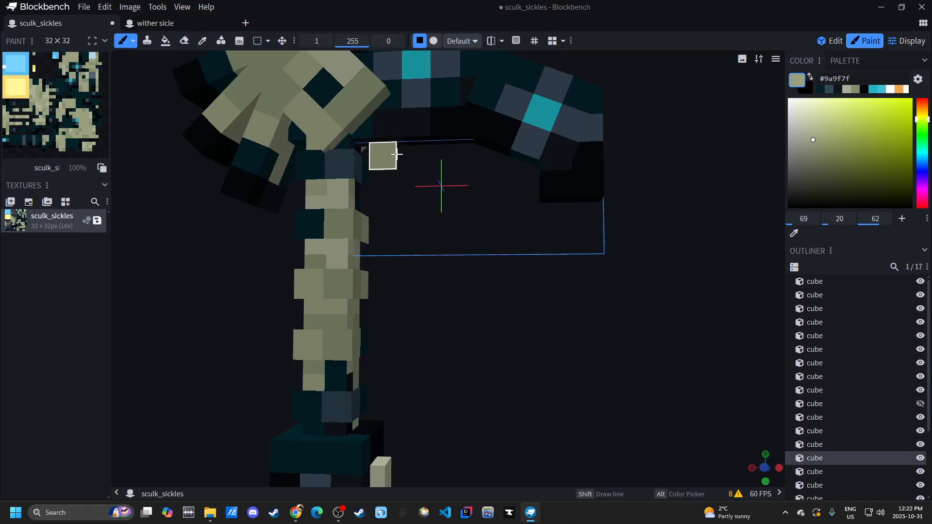
Step: Paint spaced bone pixels in #9a9f7f along the plane under the blade and surround them with #032228 pixels
{"action": "left_click", "coordinate": [439, 155]}
{"action": "left_click", "coordinate": [498, 156]}
{"action": "left_click", "coordinate": [559, 213]}
{"action": "mouse_move", "coordinate": [645, 294]}
{"action": "left_mouse_down"}
{"action": "mouse_move", "coordinate": [657, 308]}
{"action": "mouse_move", "coordinate": [667, 303]}
{"action": "left_mouse_up"}
{"action": "left_click", "coordinate": [485, 97], "text": "alt"}
{"action": "mouse_move", "coordinate": [480, 166]}
{"action": "left_mouse_down"}
{"action": "mouse_move", "coordinate": [387, 179]}
{"action": "mouse_move", "coordinate": [451, 201]}
{"action": "left_mouse_up"}
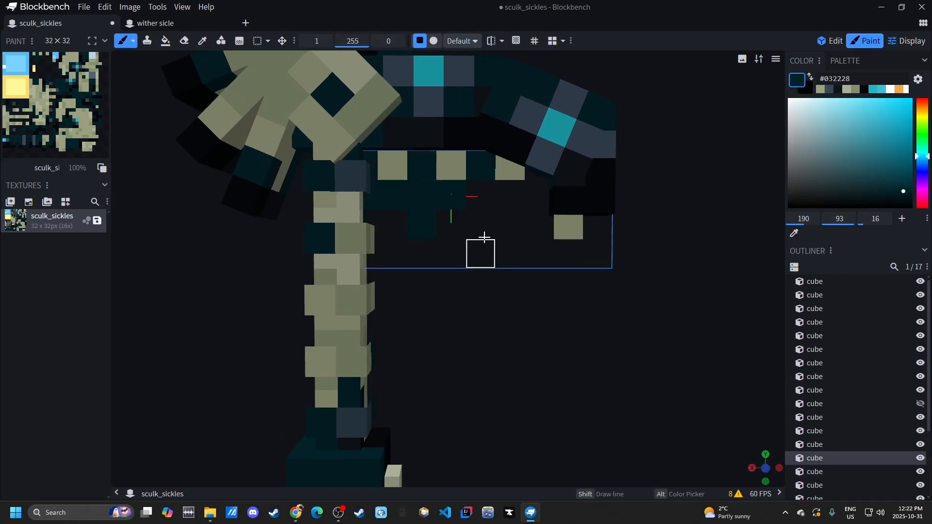
{"action": "mouse_move", "coordinate": [643, 291]}
{"action": "left_mouse_down"}
{"action": "mouse_move", "coordinate": [561, 314]}
{"action": "mouse_move", "coordinate": [569, 322]}
{"action": "mouse_move", "coordinate": [632, 272]}
{"action": "mouse_move", "coordinate": [422, 324]}
{"action": "mouse_move", "coordinate": [638, 321]}
{"action": "left_mouse_up"}
Step: Enable mirror painting and adjust its options
{"action": "left_click", "coordinate": [501, 41]}
{"action": "left_click", "coordinate": [574, 95]}
{"action": "left_click", "coordinate": [588, 127]}
{"action": "left_click", "coordinate": [631, 127]}
Step: Sample bone and sculk colours from the sickle head and vary individual pixels on the plane under the blade
{"action": "left_click_drag", "start_coordinate": [631, 213], "coordinate": [552, 285]}
{"action": "scroll", "coordinate": [546, 272], "scroll_direction": "up", "scroll_amount": 4}
{"action": "left_click_drag", "start_coordinate": [716, 273], "coordinate": [709, 273]}
{"action": "left_click", "coordinate": [511, 169], "text": "alt"}
{"action": "left_click", "coordinate": [512, 199]}
{"action": "left_click", "coordinate": [534, 199], "text": "alt"}
{"action": "left_click_drag", "start_coordinate": [736, 322], "coordinate": [378, 310]}
{"action": "left_click", "coordinate": [315, 189], "text": "alt"}
{"action": "left_click", "coordinate": [339, 191]}
{"action": "left_click", "coordinate": [366, 353]}
{"action": "left_click", "coordinate": [535, 249]}
Step: Paint sampled near-black and #032228 pixels between and beneath the plane's bone pixels near the handle
{"action": "mouse_move", "coordinate": [365, 352]}
{"action": "left_mouse_down"}
{"action": "mouse_move", "coordinate": [553, 335]}
{"action": "mouse_move", "coordinate": [383, 335]}
{"action": "mouse_move", "coordinate": [401, 345]}
{"action": "mouse_move", "coordinate": [549, 349]}
{"action": "left_mouse_up"}
{"action": "left_click", "coordinate": [497, 198], "text": "alt"}
{"action": "left_click", "coordinate": [537, 145], "text": "alt"}
{"action": "left_click", "coordinate": [344, 285]}
{"action": "left_click", "coordinate": [519, 286], "text": "alt"}
{"action": "left_click", "coordinate": [456, 235]}
{"action": "scroll", "coordinate": [549, 350], "scroll_direction": "down", "scroll_amount": 6}
{"action": "scroll", "coordinate": [548, 350], "scroll_direction": "up", "scroll_amount": 6}
{"action": "left_click", "coordinate": [444, 247], "text": "alt"}
{"action": "left_click_drag", "start_coordinate": [417, 250], "coordinate": [415, 279]}
{"action": "left_click", "coordinate": [416, 216]}
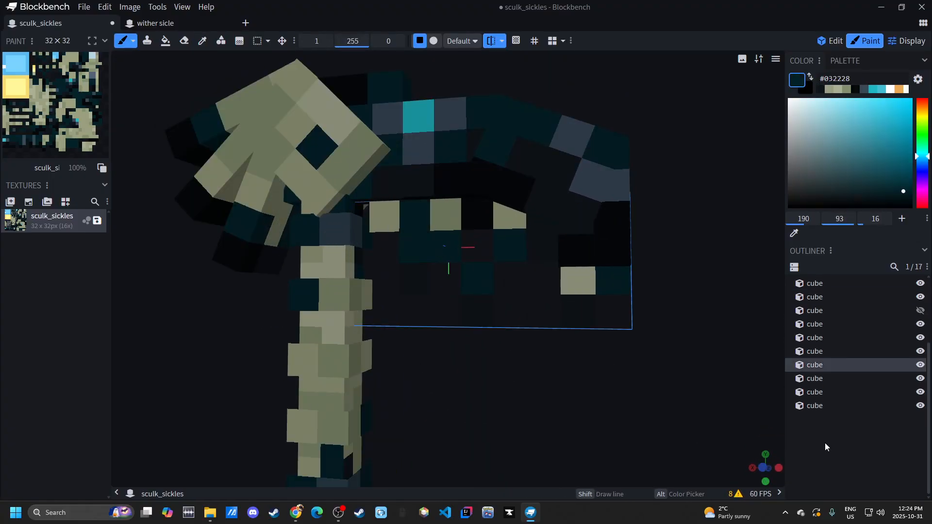
Step: Sample #0f151a, set the brush opacity to 119, darken a teal plane pixel near the handle, and clear the selection
{"action": "left_click", "coordinate": [825, 445]}
{"action": "left_click", "coordinate": [548, 253], "text": "alt"}
{"action": "left_click_drag", "start_coordinate": [354, 42], "coordinate": [335, 42]}
{"action": "left_click", "coordinate": [416, 256]}
{"action": "left_click", "coordinate": [826, 445]}
{"action": "scroll", "coordinate": [533, 349], "scroll_direction": "down", "scroll_amount": 6}
{"action": "mouse_move", "coordinate": [533, 349]}
{"action": "left_mouse_down"}
{"action": "mouse_move", "coordinate": [595, 353]}
{"action": "mouse_move", "coordinate": [581, 360]}
{"action": "left_mouse_up"}
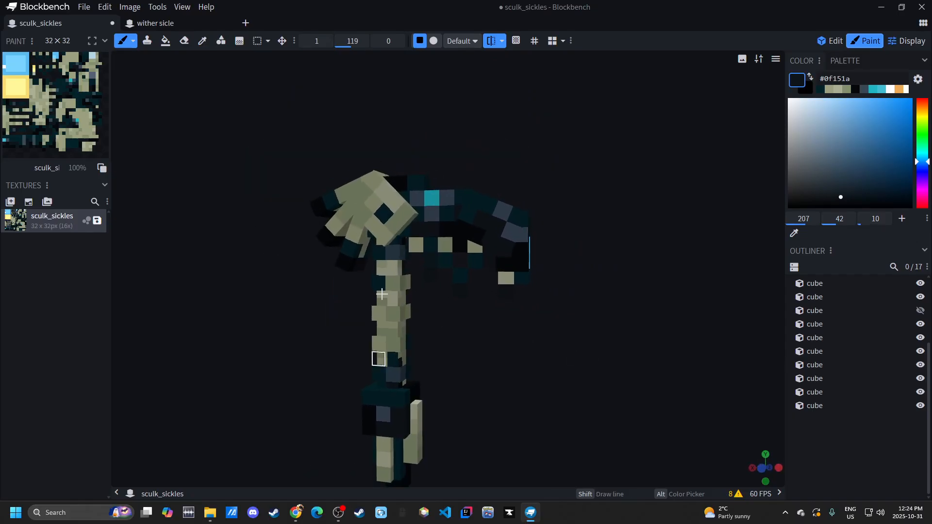
{"action": "right_click_drag", "start_coordinate": [493, 358], "coordinate": [548, 321]}
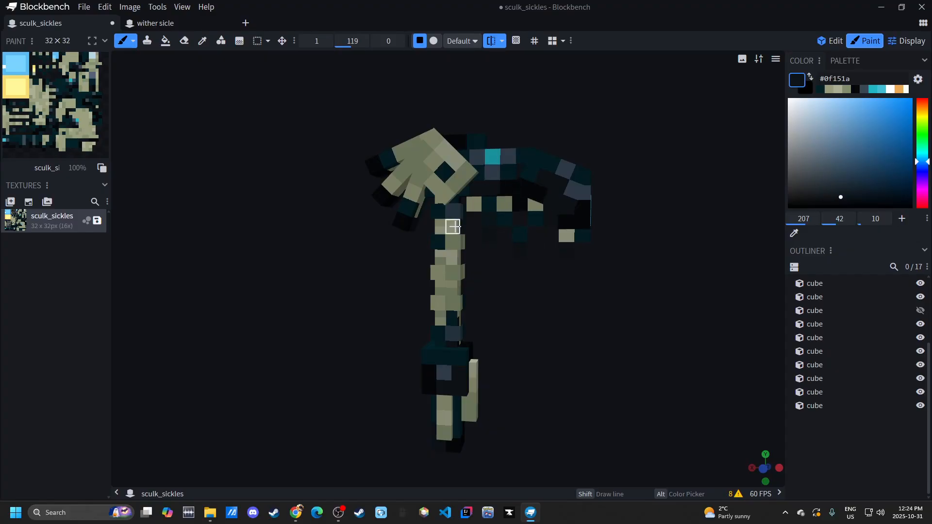
{"action": "left_click_drag", "start_coordinate": [485, 273], "coordinate": [520, 289]}
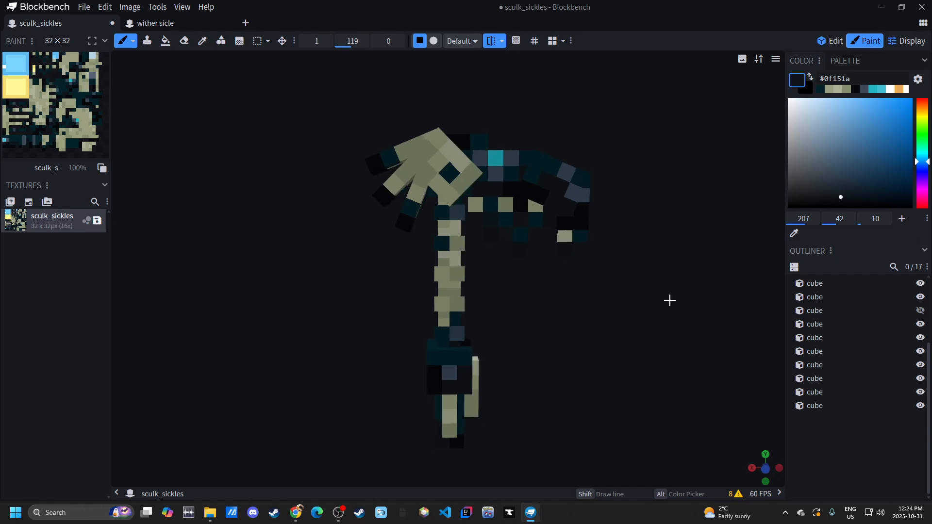
Step: Show the hidden diagonal plane around the bony fingers and erase its yellow placeholder
{"action": "left_click", "coordinate": [920, 311]}
{"action": "scroll", "coordinate": [542, 302], "scroll_direction": "up", "scroll_amount": 3}
{"action": "left_click", "coordinate": [830, 41]}
{"action": "left_click", "coordinate": [864, 40]}
{"action": "left_click", "coordinate": [184, 41]}
{"action": "left_click_drag", "start_coordinate": [460, 172], "coordinate": [310, 233]}
{"action": "left_click_drag", "start_coordinate": [311, 369], "coordinate": [582, 368]}
{"action": "left_click_drag", "start_coordinate": [515, 369], "coordinate": [310, 359]}
{"action": "left_click", "coordinate": [830, 40]}
{"action": "left_click_drag", "start_coordinate": [351, 186], "coordinate": [520, 188]}
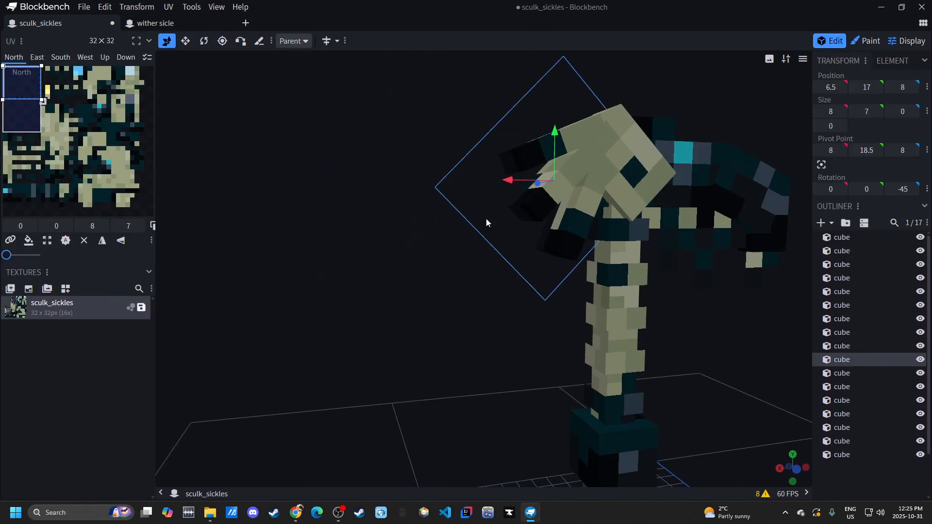
Step: Sample a bone colour and paint bone pixels on the diagonal plane around the bony fingers
{"action": "left_click", "coordinate": [865, 41]}
{"action": "left_click", "coordinate": [122, 41]}
{"action": "left_click", "coordinate": [573, 184], "text": "alt"}
{"action": "right_click_drag", "start_coordinate": [536, 141], "coordinate": [443, 190]}
{"action": "left_click", "coordinate": [443, 190]}
{"action": "left_click", "coordinate": [420, 180]}
{"action": "left_click", "coordinate": [424, 175]}
{"action": "mouse_move", "coordinate": [388, 301]}
{"action": "left_mouse_down"}
{"action": "mouse_move", "coordinate": [412, 355]}
{"action": "mouse_move", "coordinate": [424, 352]}
{"action": "mouse_move", "coordinate": [408, 353]}
{"action": "left_mouse_up"}
{"action": "left_click", "coordinate": [452, 234]}
Step: Sample #032228 and paint dark teal pixels around the bone ones on the diagonal finger plane, then switch to the eraser
{"action": "left_click", "coordinate": [462, 201], "text": "alt"}
{"action": "left_click_drag", "start_coordinate": [445, 209], "coordinate": [453, 272]}
{"action": "right_click_drag", "start_coordinate": [453, 301], "coordinate": [458, 364]}
{"action": "left_click", "coordinate": [343, 258]}
{"action": "left_click", "coordinate": [364, 198]}
{"action": "left_click", "coordinate": [420, 160]}
{"action": "left_click_drag", "start_coordinate": [340, 374], "coordinate": [369, 383]}
{"action": "left_click", "coordinate": [184, 41]}
{"action": "left_click_drag", "start_coordinate": [393, 319], "coordinate": [437, 335]}
{"action": "left_click_drag", "start_coordinate": [359, 379], "coordinate": [385, 383]}
{"action": "scroll", "coordinate": [385, 383], "scroll_direction": "down", "scroll_amount": 4}
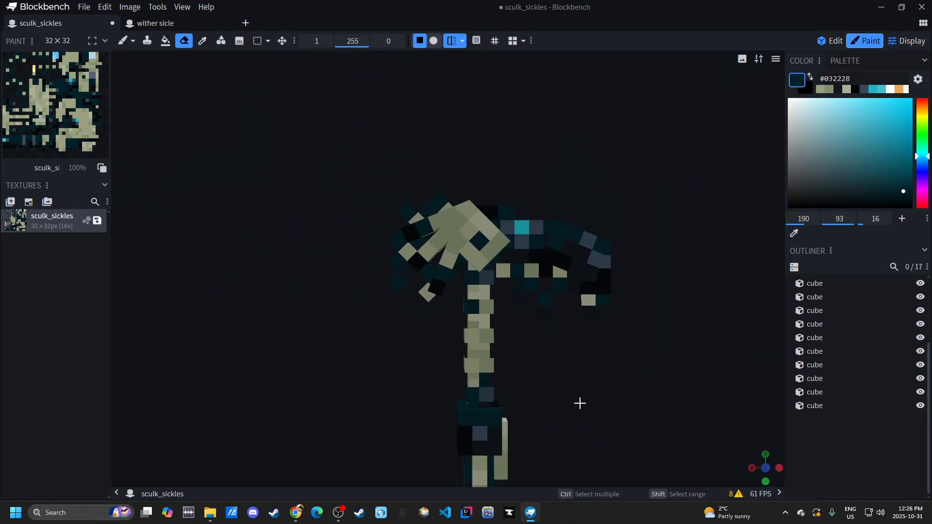
Step: Rotate the finger plane upright to 0 degrees, erase its painted pixels, and move it back behind the fingers
{"action": "left_click", "coordinate": [830, 41]}
{"action": "left_click", "coordinate": [427, 251]}
{"action": "left_click_drag", "start_coordinate": [427, 251], "coordinate": [341, 248]}
{"action": "key", "text": "r"}
{"action": "left_click_drag", "start_coordinate": [371, 283], "coordinate": [401, 285]}
{"action": "left_click", "coordinate": [864, 41]}
{"action": "mouse_move", "coordinate": [377, 214]}
{"action": "left_mouse_down"}
{"action": "mouse_move", "coordinate": [335, 212]}
{"action": "mouse_move", "coordinate": [319, 241]}
{"action": "left_mouse_up"}
{"action": "left_click", "coordinate": [830, 41]}
{"action": "left_click_drag", "start_coordinate": [343, 252], "coordinate": [416, 262]}
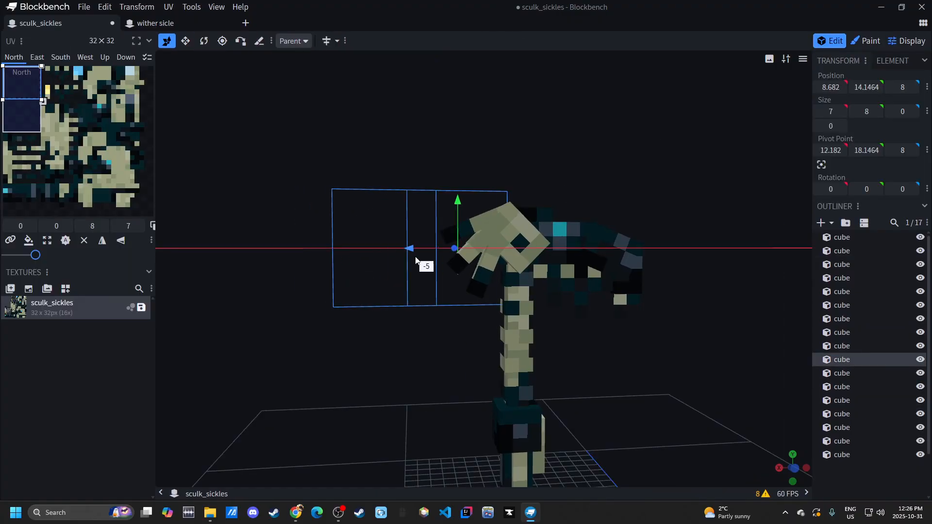
Step: Sample bone #9a9f7f and paint bone pixels behind the fingers on the upright plane
{"action": "left_click", "coordinate": [865, 40]}
{"action": "left_click", "coordinate": [122, 40]}
{"action": "scroll", "coordinate": [510, 238], "scroll_direction": "up", "scroll_amount": 3}
{"action": "left_click", "coordinate": [510, 237], "text": "alt"}
{"action": "left_click", "coordinate": [457, 357]}
{"action": "left_click", "coordinate": [477, 358]}
{"action": "left_click", "coordinate": [430, 322]}
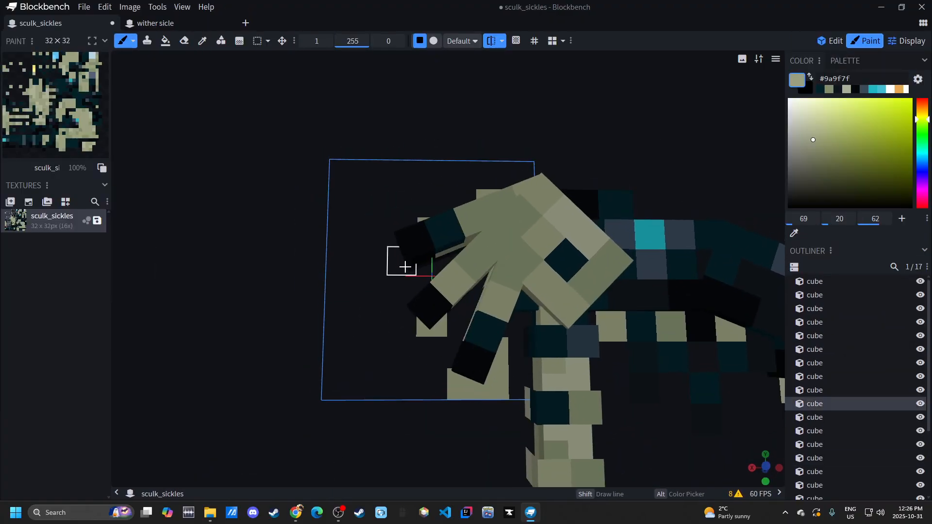
{"action": "left_click", "coordinate": [406, 266]}
Step: Sample #032228 and paint dark teal pixels along the outer edge of the upright plane's bone pixels
{"action": "left_click", "coordinate": [557, 394], "text": "alt"}
{"action": "left_click", "coordinate": [364, 296]}
{"action": "left_click", "coordinate": [390, 358]}
{"action": "scroll", "coordinate": [509, 398], "scroll_direction": "down", "scroll_amount": 3}
{"action": "scroll", "coordinate": [814, 461], "scroll_direction": "down", "scroll_amount": 2}
Step: Move the upright plane clear of the fingers to erase its painted pixels, and hide the plane
{"action": "left_click", "coordinate": [829, 41]}
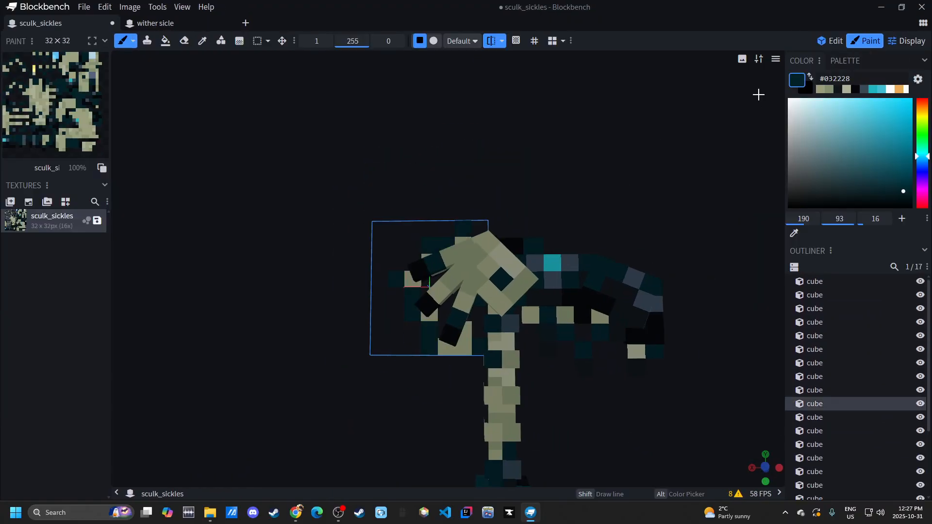
{"action": "left_click_drag", "start_coordinate": [388, 287], "coordinate": [337, 288]}
{"action": "left_click", "coordinate": [865, 41]}
{"action": "left_click", "coordinate": [183, 40]}
{"action": "left_click_drag", "start_coordinate": [389, 339], "coordinate": [439, 244]}
{"action": "left_click", "coordinate": [920, 310]}
Step: Erase the leftover placeholder strip on the outer edge of the plane under the blade and turn off mirror painting
{"action": "scroll", "coordinate": [630, 292], "scroll_direction": "up", "scroll_amount": 4}
{"action": "mouse_move", "coordinate": [704, 291]}
{"action": "left_mouse_down"}
{"action": "mouse_move", "coordinate": [635, 265]}
{"action": "mouse_move", "coordinate": [653, 253]}
{"action": "left_mouse_up"}
{"action": "left_click", "coordinate": [686, 194]}
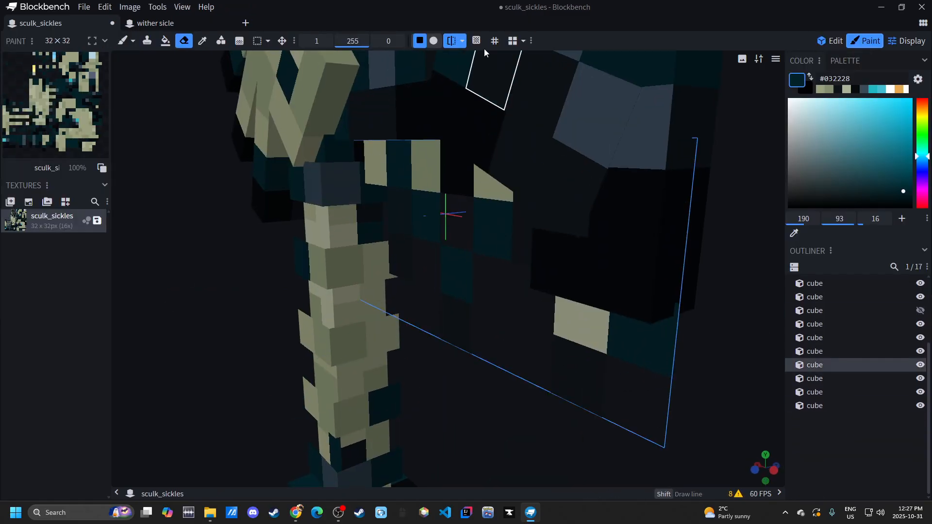
{"action": "left_click", "coordinate": [452, 41]}
Step: Enlarge the 2D texture view, erase the leftover pixels directly on the texture, and shrink the view again
{"action": "left_click_drag", "start_coordinate": [112, 194], "coordinate": [440, 204]}
{"action": "left_click_drag", "start_coordinate": [214, 60], "coordinate": [214, 74]}
{"action": "left_click_drag", "start_coordinate": [133, 113], "coordinate": [133, 128]}
{"action": "left_click_drag", "start_coordinate": [440, 197], "coordinate": [91, 213]}
{"action": "scroll", "coordinate": [542, 291], "scroll_direction": "down", "scroll_amount": 3}
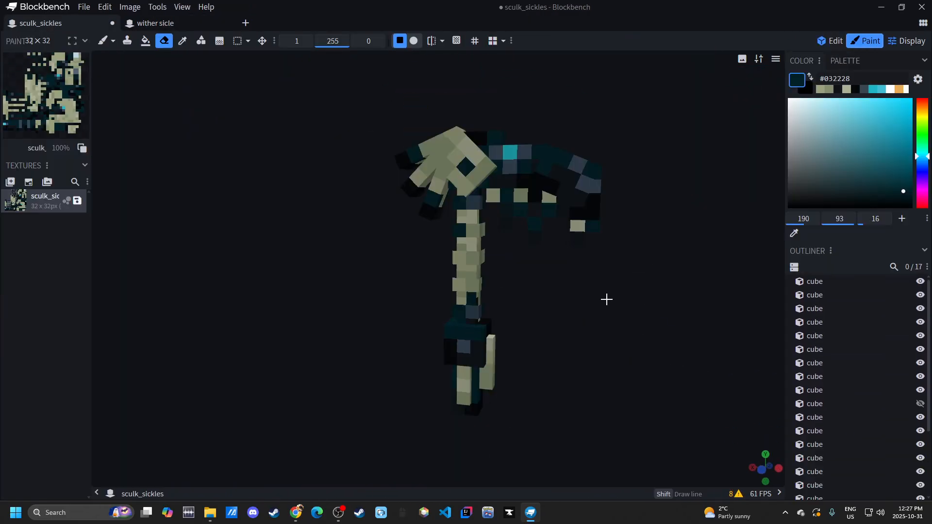
{"action": "scroll", "coordinate": [531, 328], "scroll_direction": "up", "scroll_amount": 2}
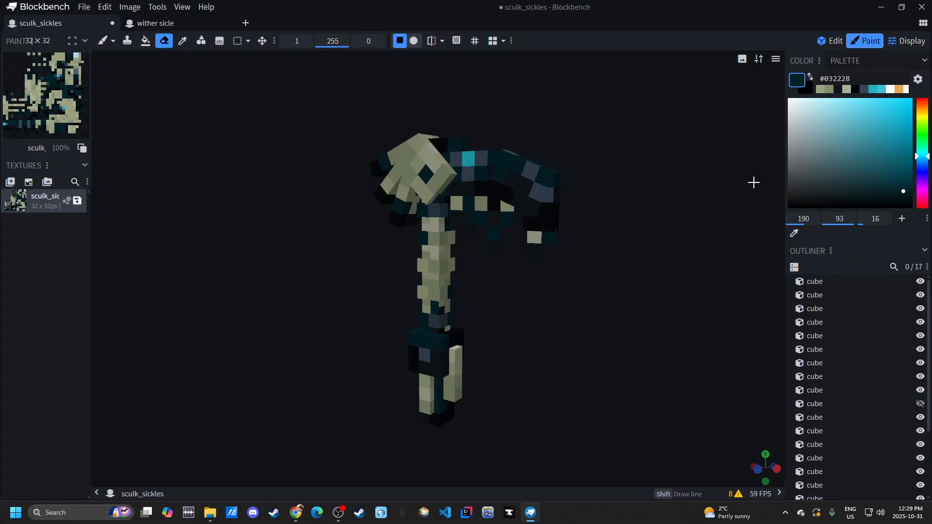
Step: Reopen the display settings and set the sickle's third-person right-hand Y translation to -4.5
{"action": "left_click", "coordinate": [906, 40]}
{"action": "left_click_drag", "start_coordinate": [539, 340], "coordinate": [671, 284]}
{"action": "scroll", "coordinate": [671, 283], "scroll_direction": "up", "scroll_amount": 5}
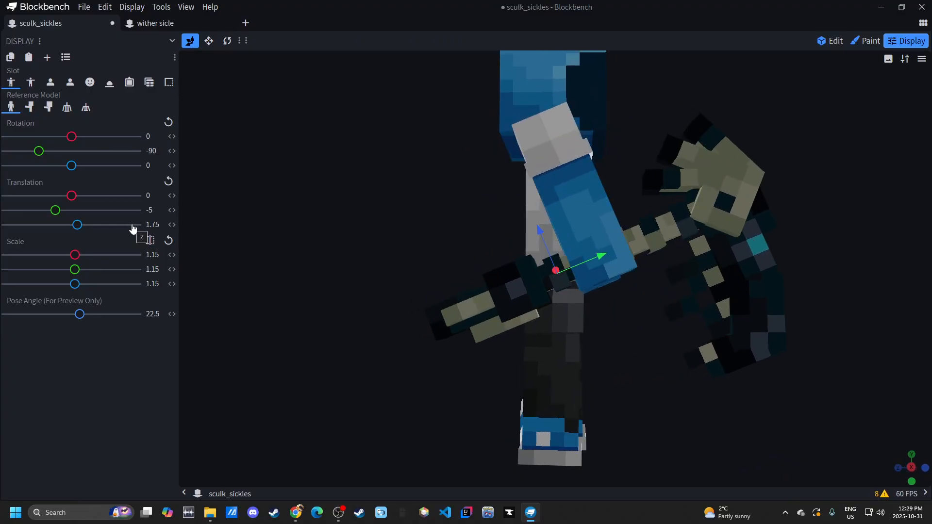
{"action": "right_click_drag", "start_coordinate": [443, 275], "coordinate": [392, 274]}
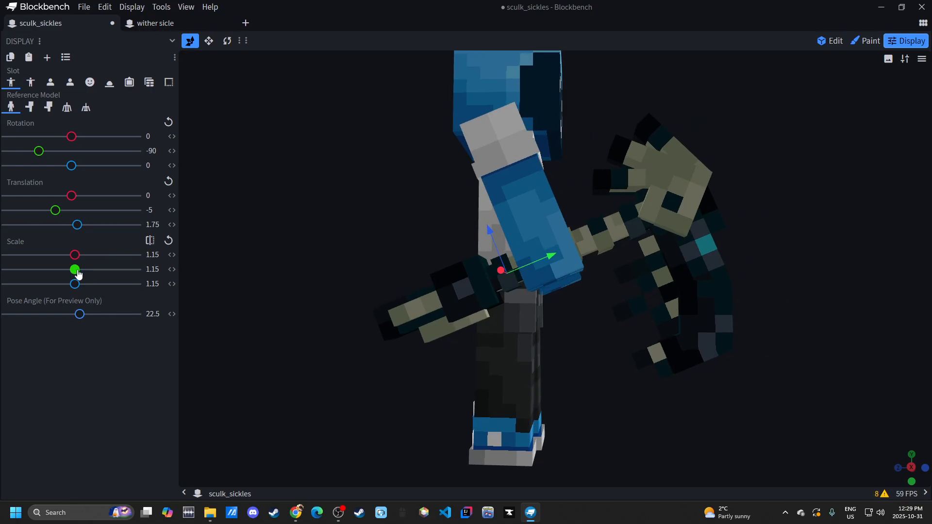
{"action": "right_click_drag", "start_coordinate": [395, 329], "coordinate": [381, 320]}
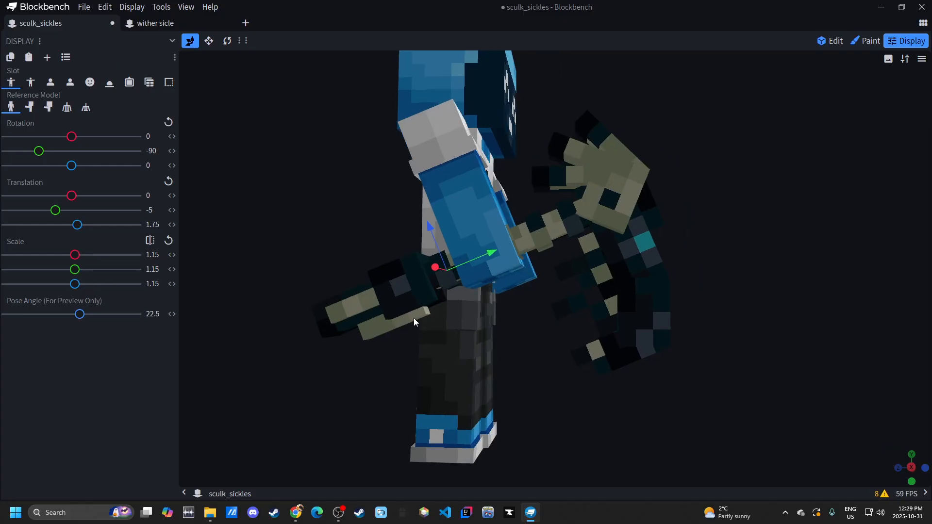
{"action": "left_click_drag", "start_coordinate": [272, 248], "coordinate": [309, 261]}
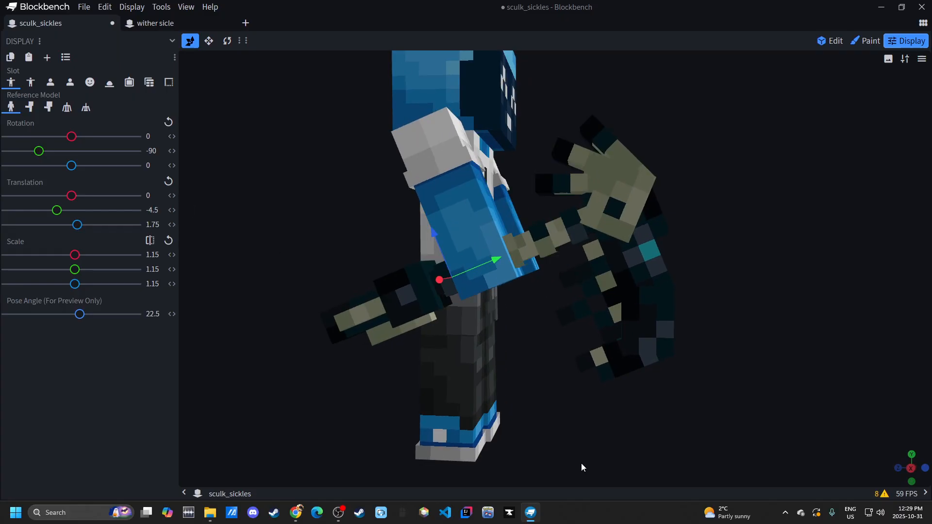
Step: Examine how the sickle sits in the character's right hand from the side and front, both close up and further away
{"action": "left_click_drag", "start_coordinate": [575, 451], "coordinate": [583, 392]}
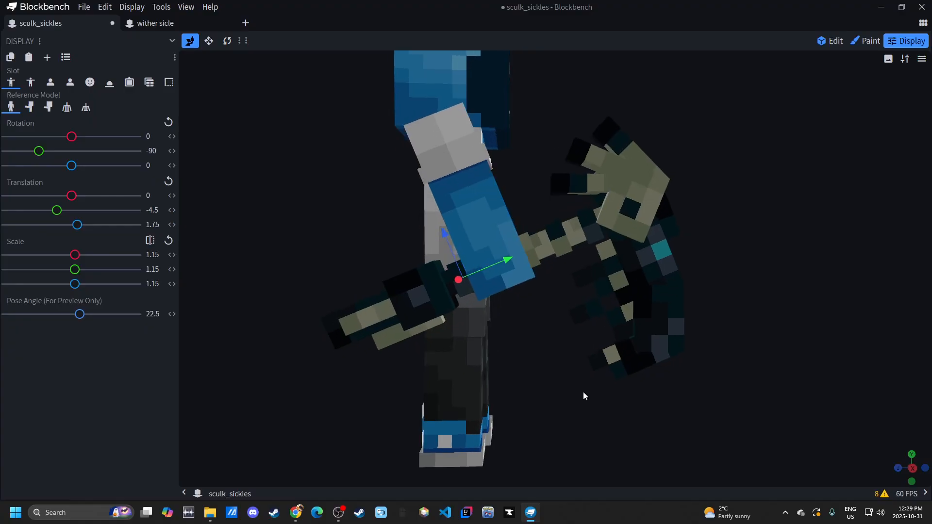
{"action": "left_click_drag", "start_coordinate": [369, 290], "coordinate": [568, 320]}
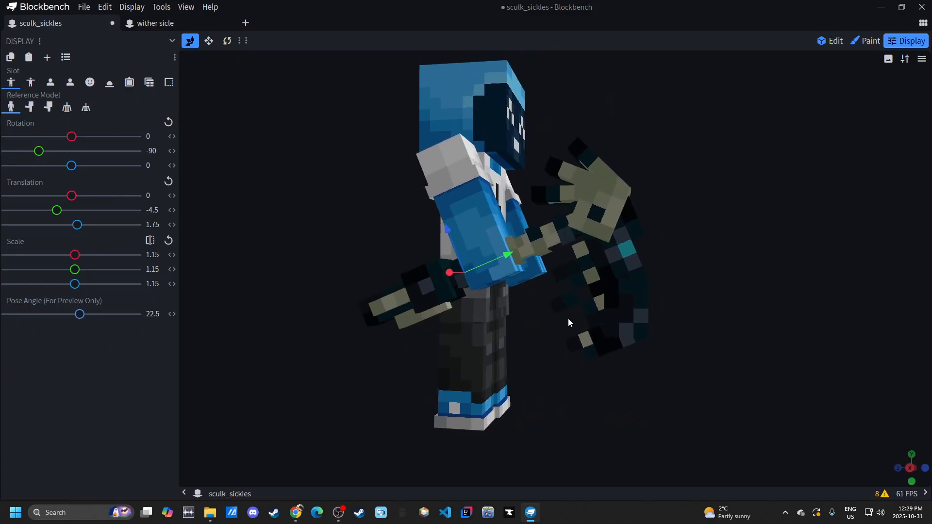
{"action": "scroll", "coordinate": [668, 246], "scroll_direction": "up", "scroll_amount": 3}
{"action": "scroll", "coordinate": [599, 282], "scroll_direction": "down", "scroll_amount": 5}
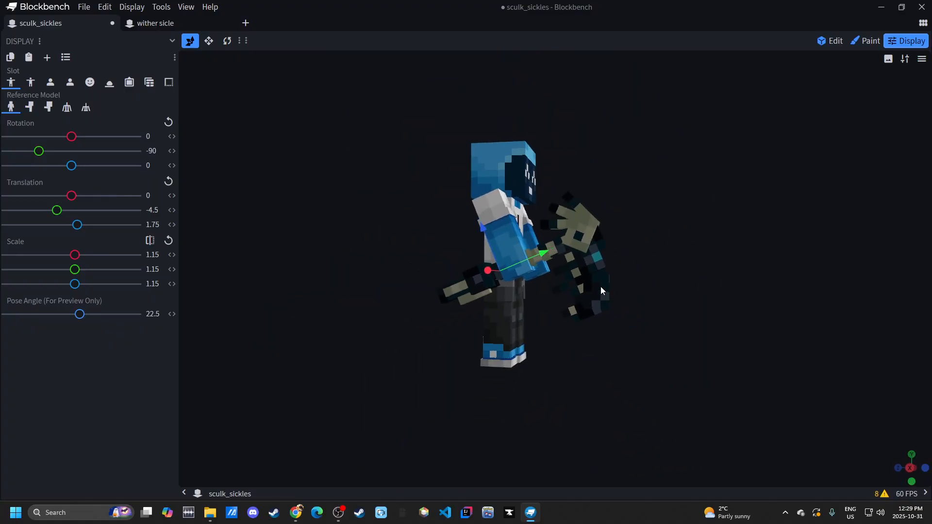
{"action": "scroll", "coordinate": [601, 286], "scroll_direction": "up", "scroll_amount": 5}
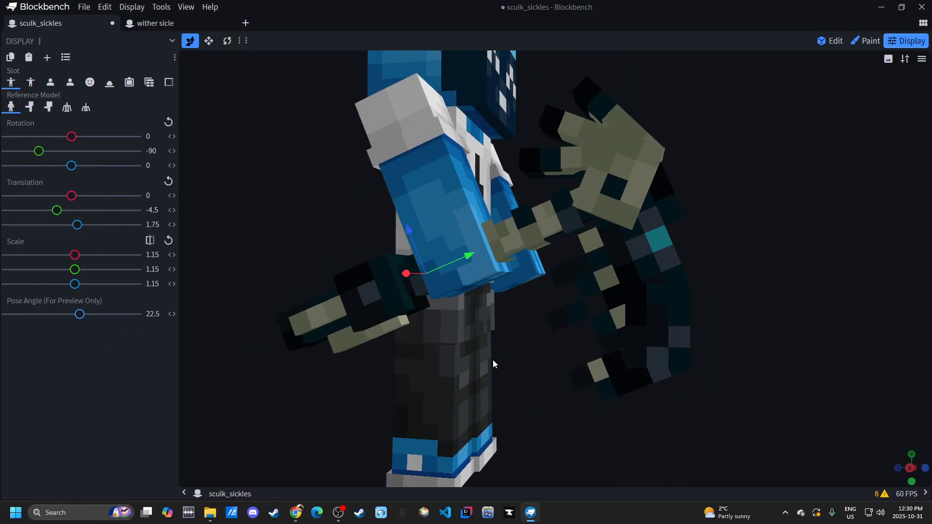
{"action": "scroll", "coordinate": [428, 205], "scroll_direction": "down", "scroll_amount": 5}
{"action": "left_click_drag", "start_coordinate": [429, 201], "coordinate": [395, 238]}
{"action": "left_click_drag", "start_coordinate": [630, 283], "coordinate": [459, 301]}
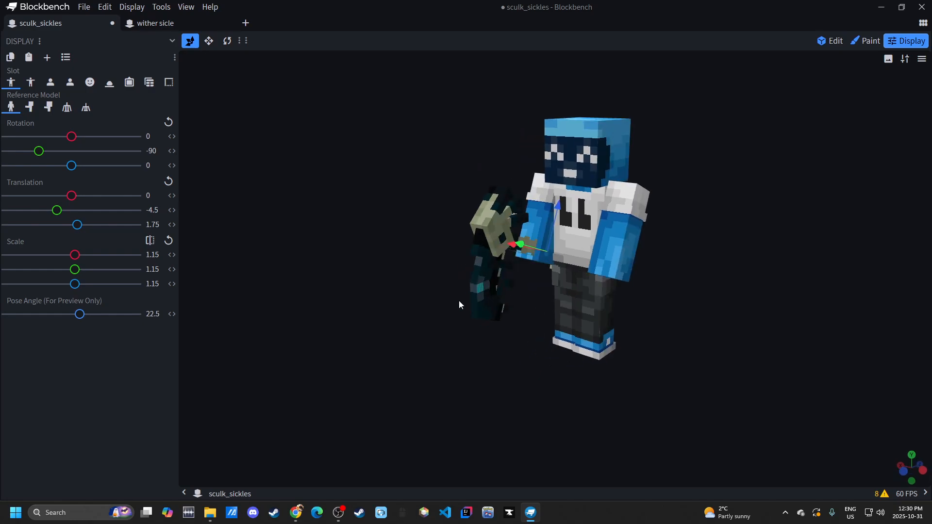
Step: Open the third-person left-hand display slot and examine the sickle's placement in the character's hand
{"action": "left_click", "coordinate": [31, 84]}
{"action": "left_click_drag", "start_coordinate": [387, 299], "coordinate": [523, 256]}
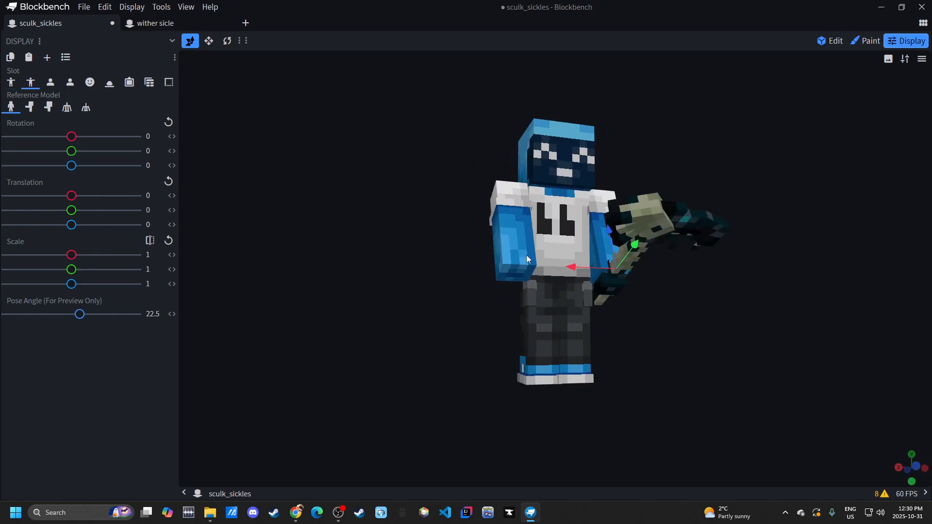
{"action": "scroll", "coordinate": [607, 315], "scroll_direction": "up", "scroll_amount": 5}
{"action": "left_click_drag", "start_coordinate": [607, 318], "coordinate": [616, 337]}
{"action": "scroll", "coordinate": [615, 336], "scroll_direction": "down", "scroll_amount": 3}
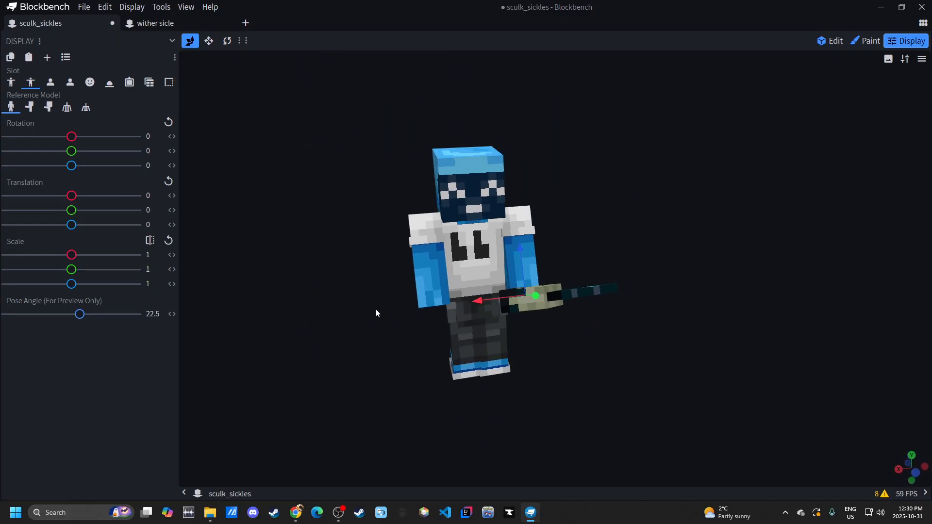
Step: Set the sickle's third-person left-hand Y rotation to 90
{"action": "scroll", "coordinate": [619, 379], "scroll_direction": "up", "scroll_amount": 3}
{"action": "left_click_drag", "start_coordinate": [559, 368], "coordinate": [474, 271]}
{"action": "left_click_drag", "start_coordinate": [419, 309], "coordinate": [728, 342]}
{"action": "left_click_drag", "start_coordinate": [743, 304], "coordinate": [645, 376]}
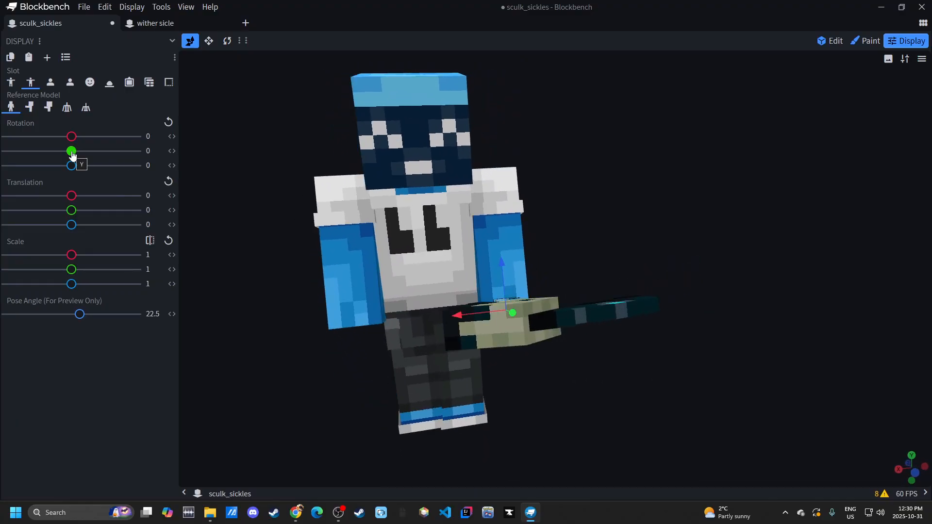
{"action": "left_click_drag", "start_coordinate": [71, 154], "coordinate": [105, 182]}
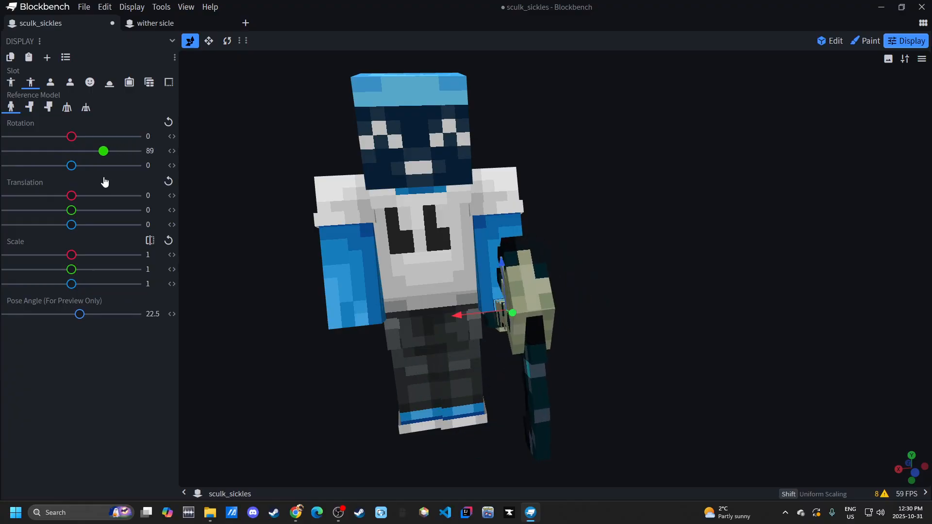
{"action": "left_click_drag", "start_coordinate": [104, 181], "coordinate": [105, 182]}
{"action": "left_click_drag", "start_coordinate": [541, 342], "coordinate": [607, 321]}
{"action": "scroll", "coordinate": [638, 306], "scroll_direction": "up", "scroll_amount": 4}
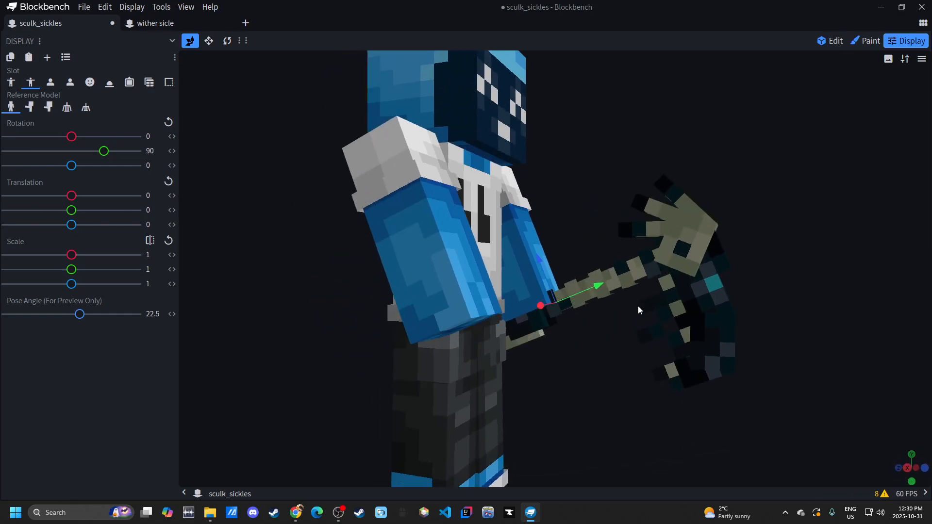
Step: Switch to edit mode and examine the sickle model from the side and down at the handle base
{"action": "left_click", "coordinate": [826, 41]}
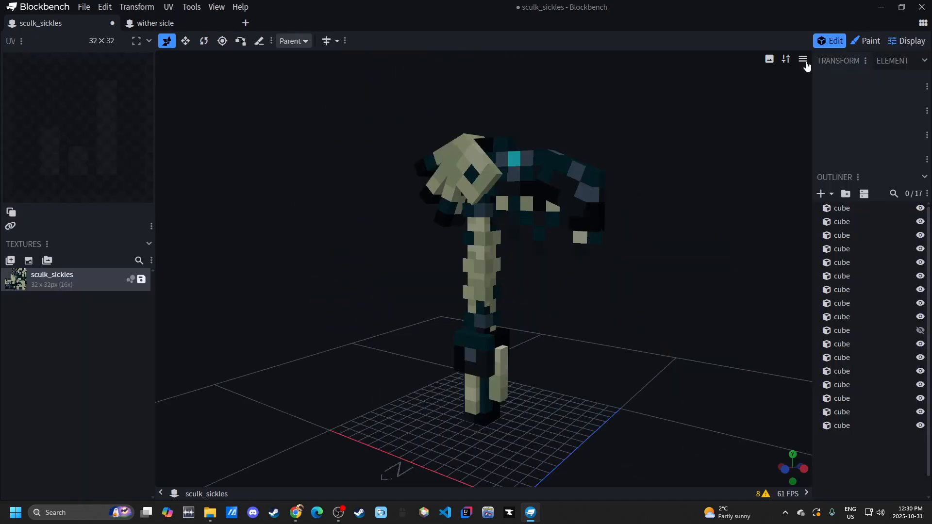
{"action": "left_click_drag", "start_coordinate": [691, 281], "coordinate": [580, 342]}
{"action": "scroll", "coordinate": [500, 362], "scroll_direction": "up", "scroll_amount": 3}
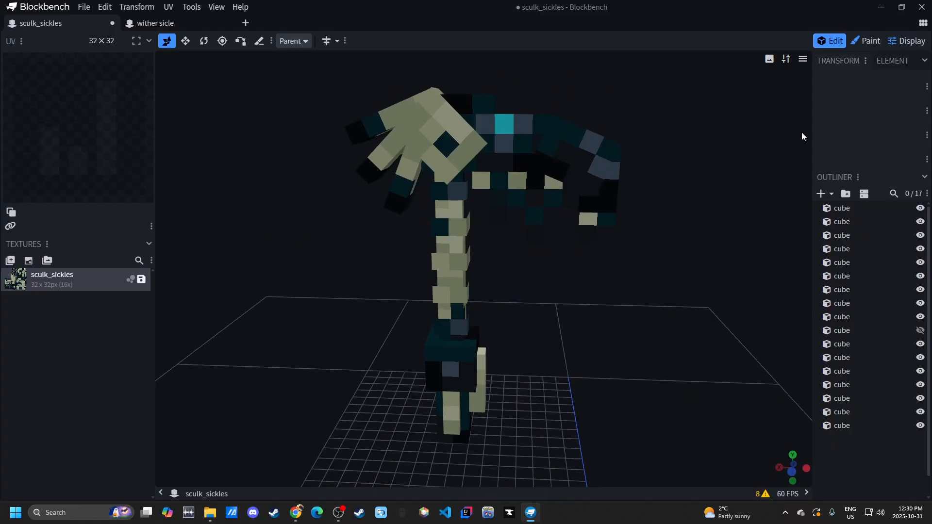
{"action": "right_click_drag", "start_coordinate": [683, 284], "coordinate": [681, 170]}
{"action": "left_click_drag", "start_coordinate": [448, 423], "coordinate": [474, 412]}
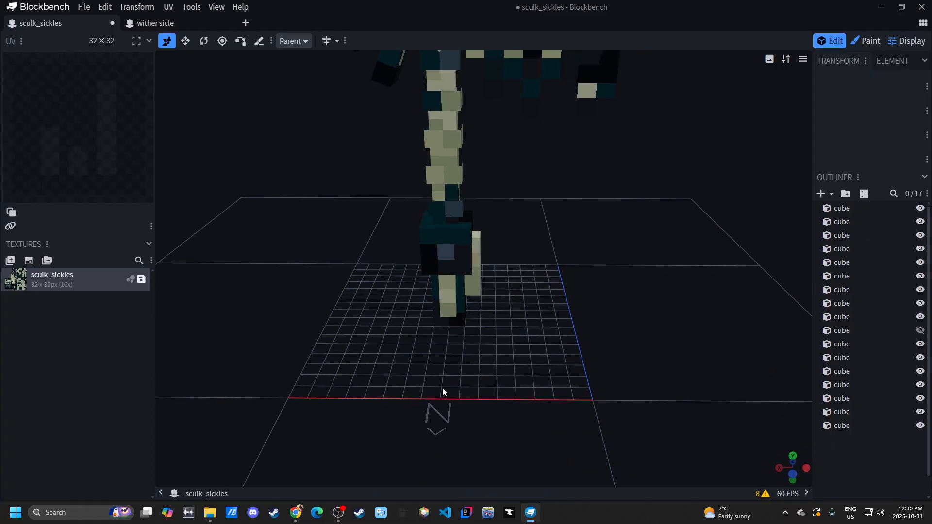
{"action": "right_click_drag", "start_coordinate": [719, 99], "coordinate": [725, 155]}
Step: Return to display mode and examine the sickle in the character's left hand from the front and side
{"action": "left_click", "coordinate": [914, 39]}
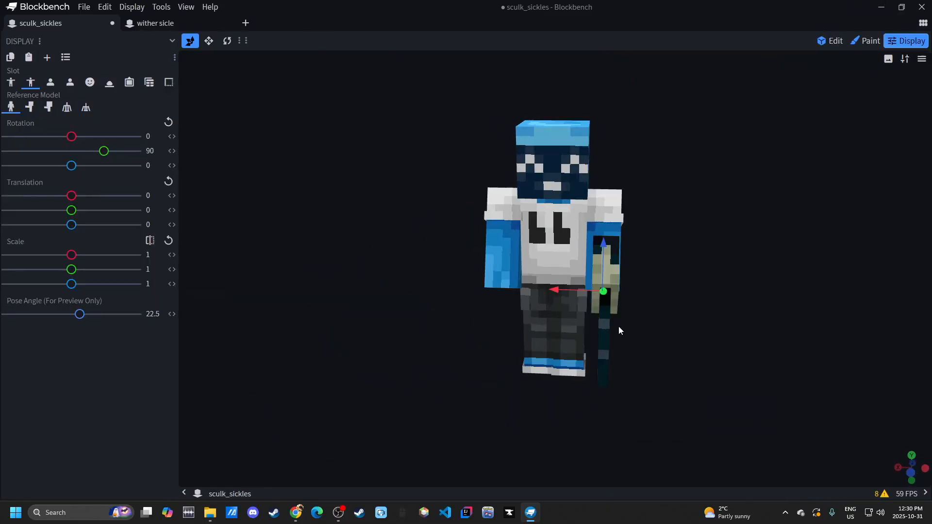
{"action": "left_click_drag", "start_coordinate": [544, 311], "coordinate": [546, 317]}
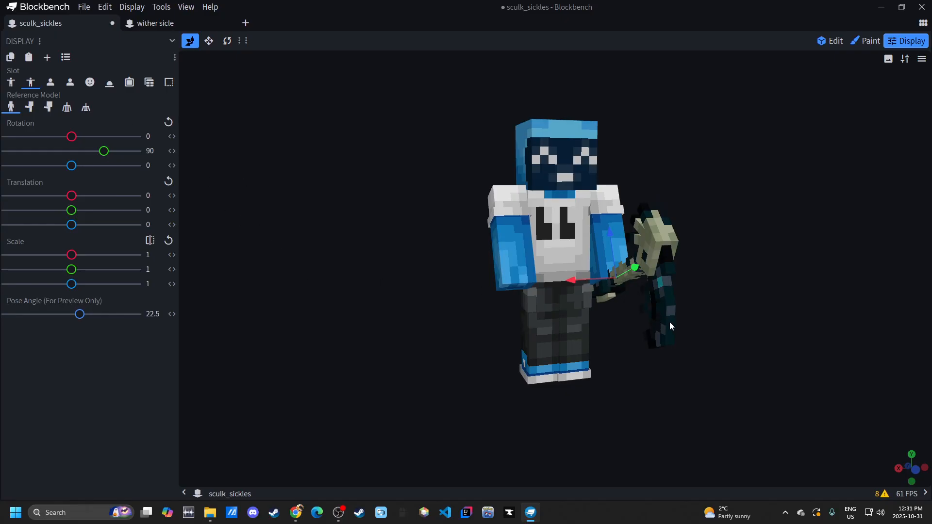
{"action": "left_click_drag", "start_coordinate": [670, 322], "coordinate": [685, 297]}
{"action": "left_click_drag", "start_coordinate": [454, 283], "coordinate": [475, 302]}
{"action": "scroll", "coordinate": [689, 293], "scroll_direction": "up", "scroll_amount": 3}
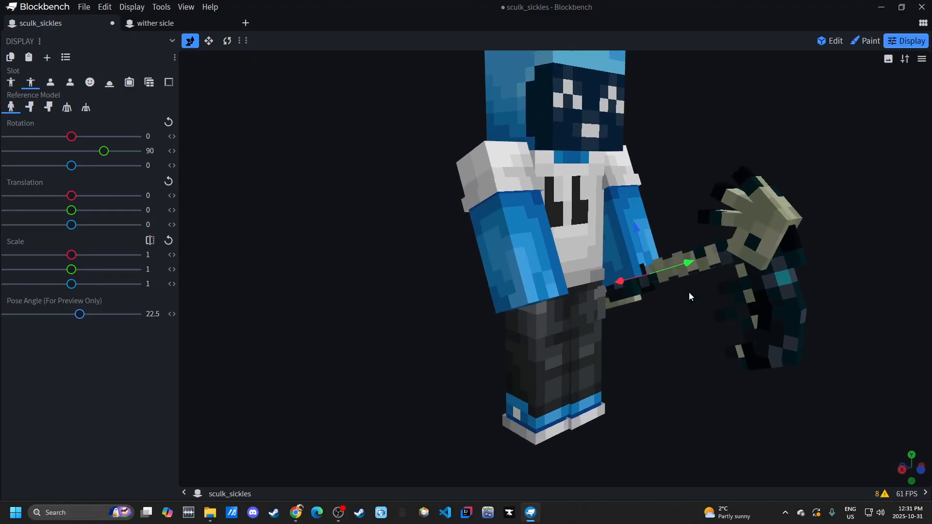
{"action": "right_click_drag", "start_coordinate": [688, 293], "coordinate": [612, 328]}
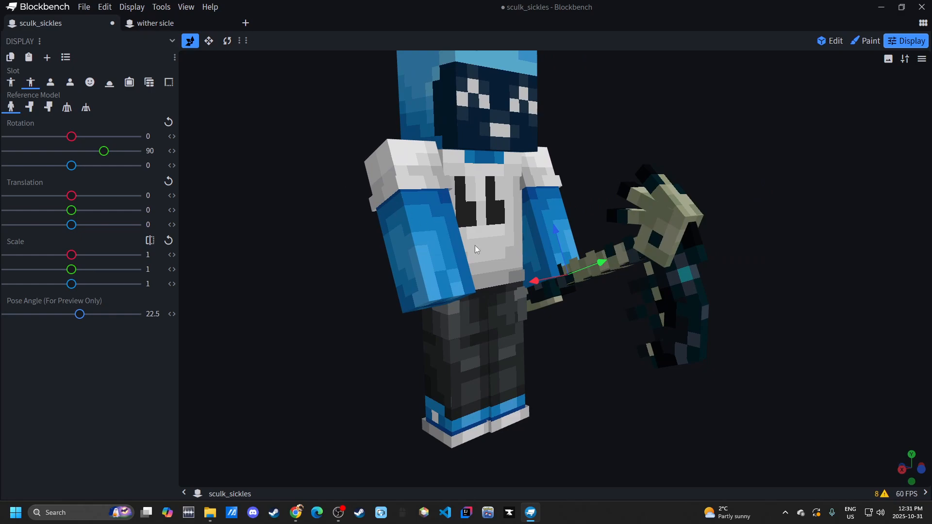
Step: Copy the third-person right-hand display settings and paste them into the third-person left-hand slot
{"action": "left_click", "coordinate": [11, 82]}
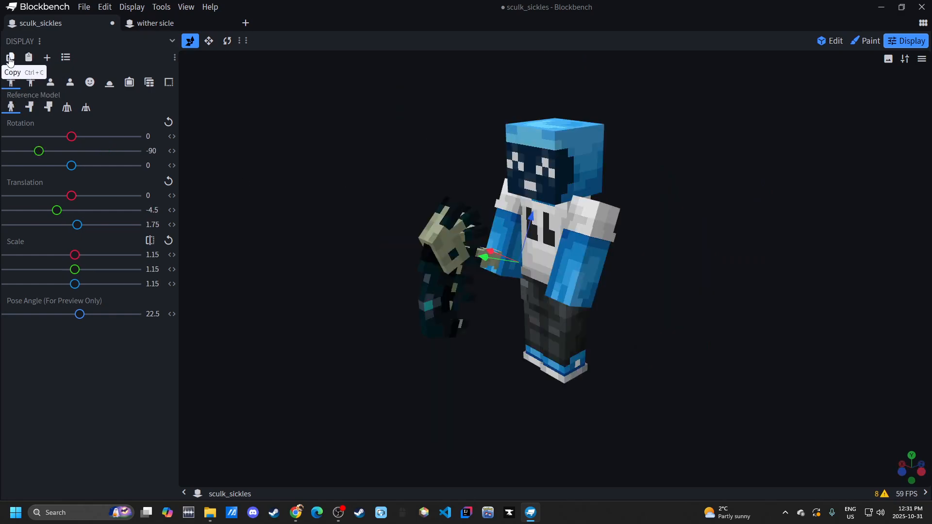
{"action": "left_click", "coordinate": [9, 58]}
{"action": "left_click", "coordinate": [30, 82]}
{"action": "left_click", "coordinate": [29, 58]}
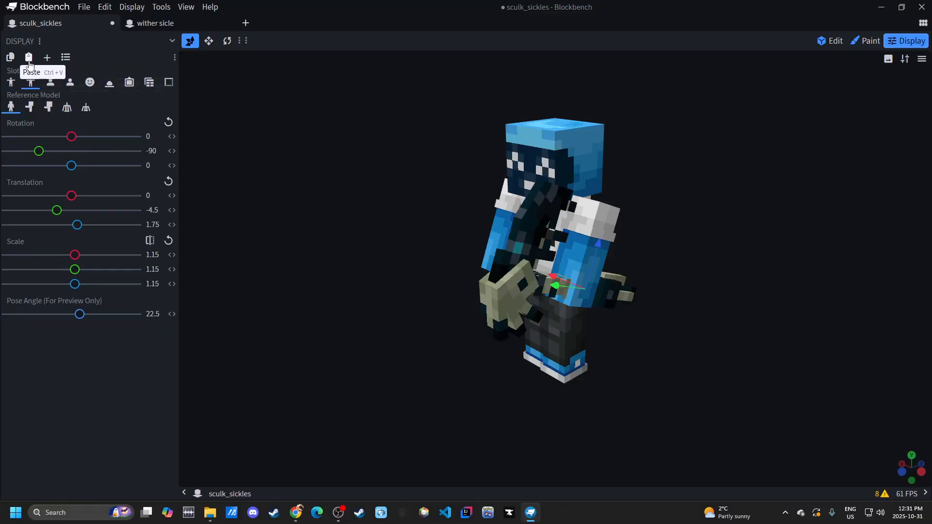
{"action": "left_click_drag", "start_coordinate": [484, 339], "coordinate": [699, 289]}
{"action": "scroll", "coordinate": [698, 287], "scroll_direction": "up", "scroll_amount": 4}
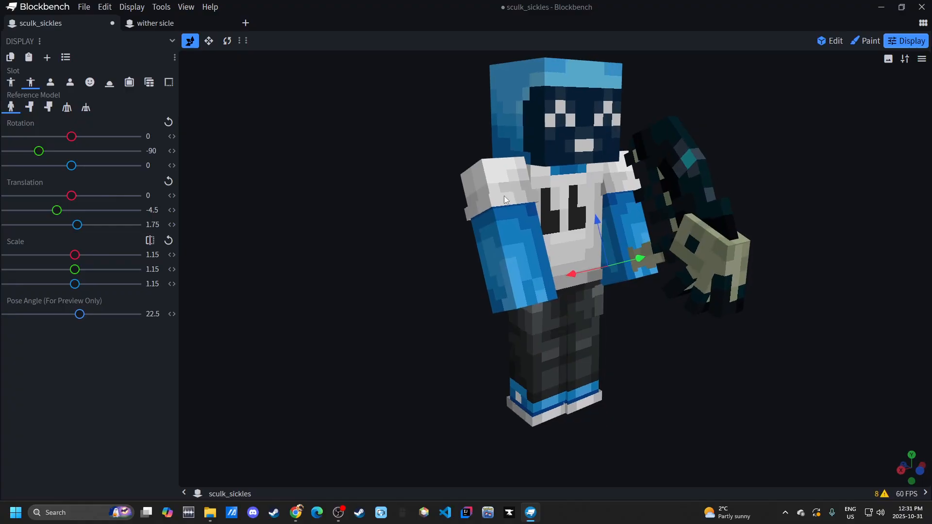
Step: Change the pasted third-person left-hand Y rotation to 90 and check the sickle from the other side
{"action": "left_click_drag", "start_coordinate": [39, 152], "coordinate": [105, 155]}
{"action": "left_click_drag", "start_coordinate": [549, 292], "coordinate": [338, 270]}
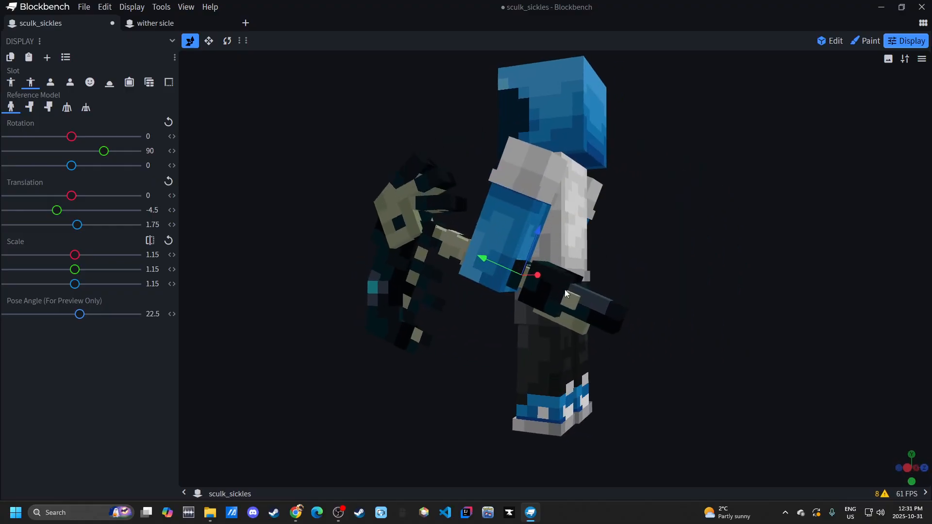
{"action": "left_click_drag", "start_coordinate": [596, 302], "coordinate": [609, 356]}
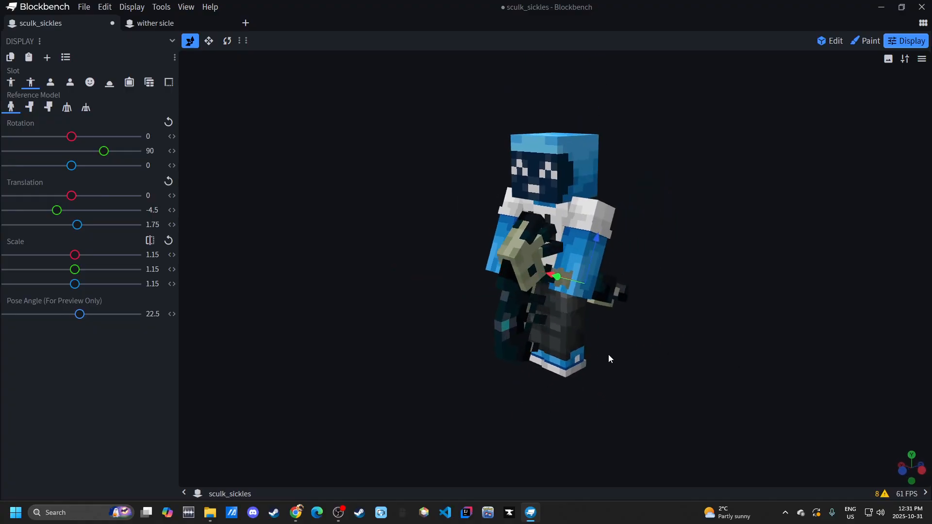
Step: Compare the sickle's third-person right-hand and left-hand placements by switching repeatedly between the two slots
{"action": "left_click", "coordinate": [11, 83]}
{"action": "left_click", "coordinate": [31, 83]}
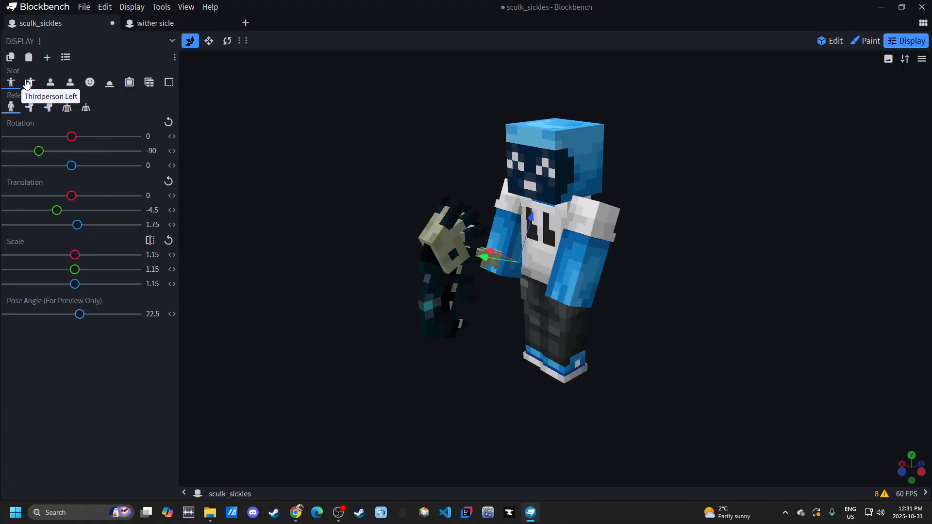
{"action": "left_click", "coordinate": [11, 82]}
{"action": "left_click", "coordinate": [30, 82]}
{"action": "left_click", "coordinate": [11, 82]}
{"action": "left_click", "coordinate": [30, 82]}
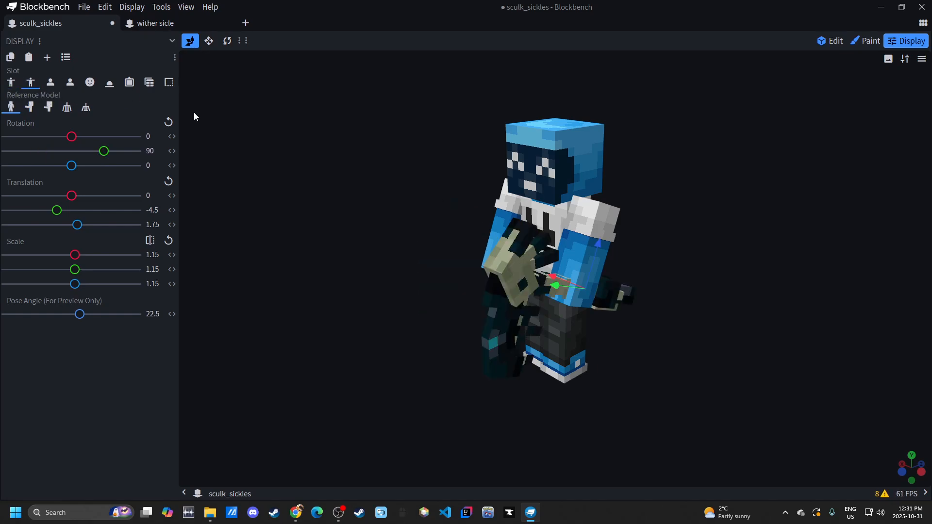
Step: In the first-person right-hand slot, rotate the sickle to -5.75 on X and -76.5 on Y
{"action": "left_click", "coordinate": [49, 85]}
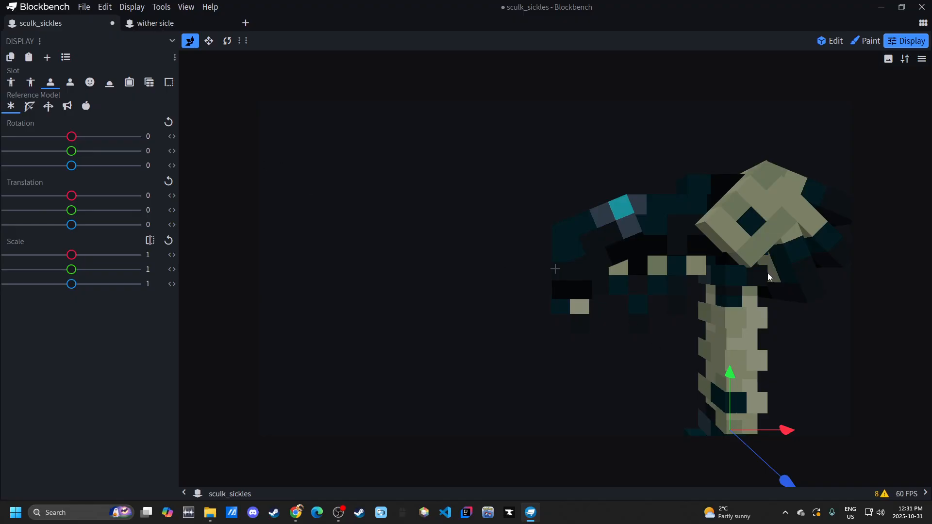
{"action": "key", "text": "r"}
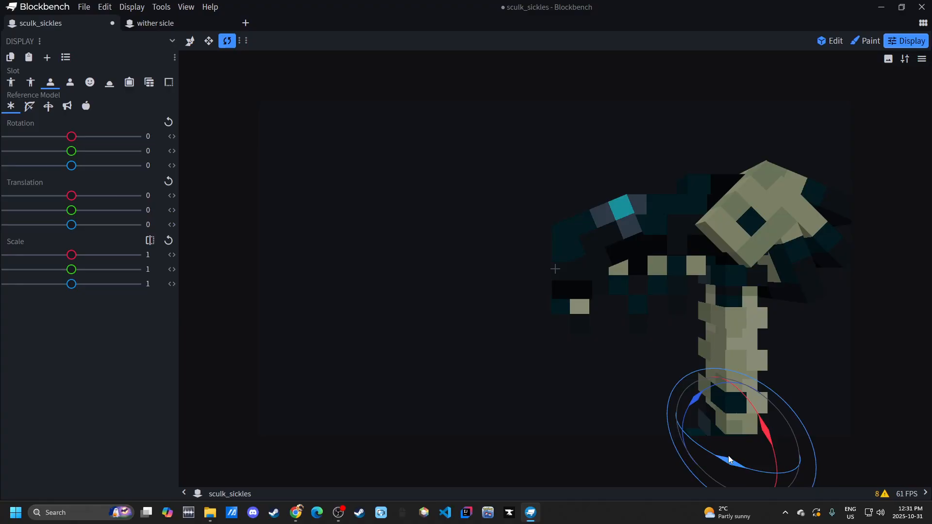
{"action": "left_click_drag", "start_coordinate": [734, 462], "coordinate": [612, 408]}
{"action": "left_click_drag", "start_coordinate": [762, 434], "coordinate": [762, 428]}
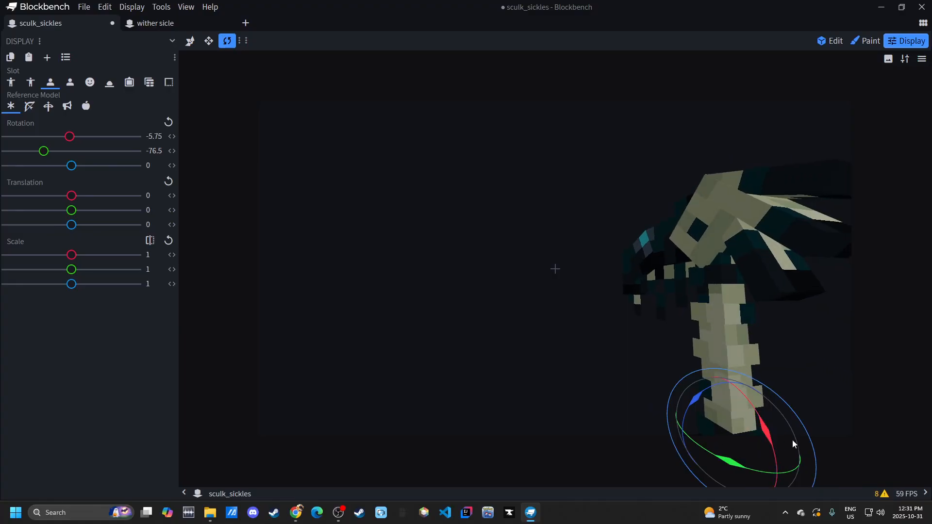
Step: Move the first-person right-hand sickle to X 3, Y -2 and adjust its rotation to -15.23, -84.9, -9.58
{"action": "key", "text": "v"}
{"action": "left_click_drag", "start_coordinate": [730, 375], "coordinate": [731, 410]}
{"action": "left_click_drag", "start_coordinate": [795, 476], "coordinate": [833, 476]}
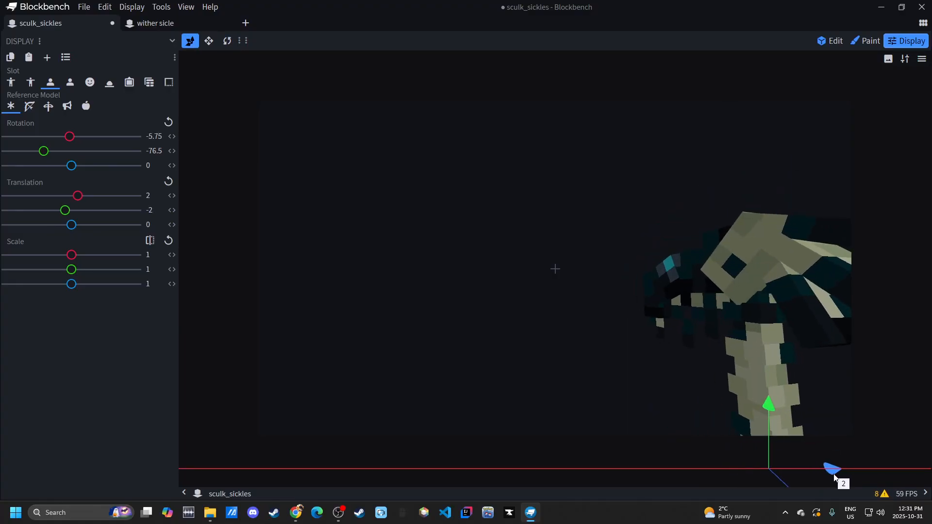
{"action": "key", "text": "r"}
{"action": "mouse_move", "coordinate": [731, 485]}
{"action": "left_mouse_down"}
{"action": "mouse_move", "coordinate": [714, 480]}
{"action": "mouse_move", "coordinate": [725, 481]}
{"action": "left_mouse_up"}
{"action": "key", "text": "v"}
{"action": "left_click_drag", "start_coordinate": [825, 467], "coordinate": [838, 465]}
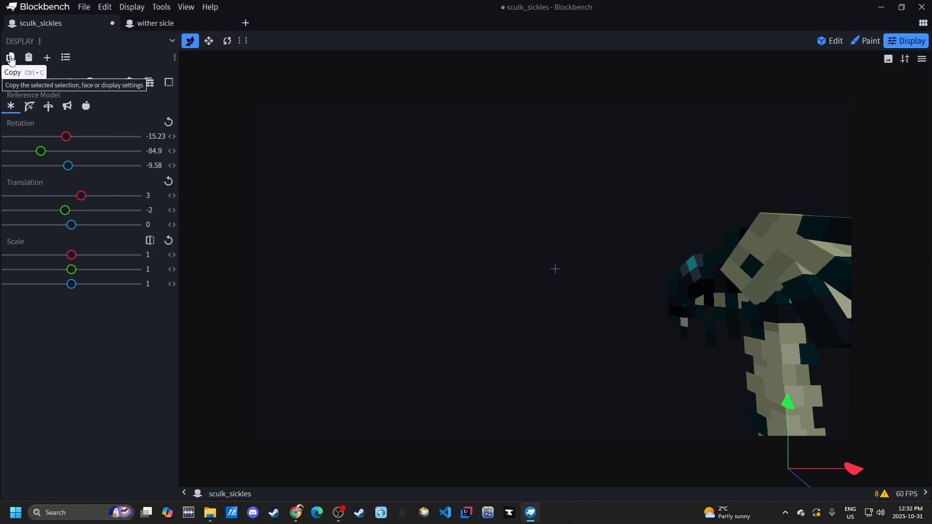
Step: Preview the first-person right-hand placement with the bow, crossbow, horn and eating reference poses, then restore the default one
{"action": "left_click", "coordinate": [29, 113]}
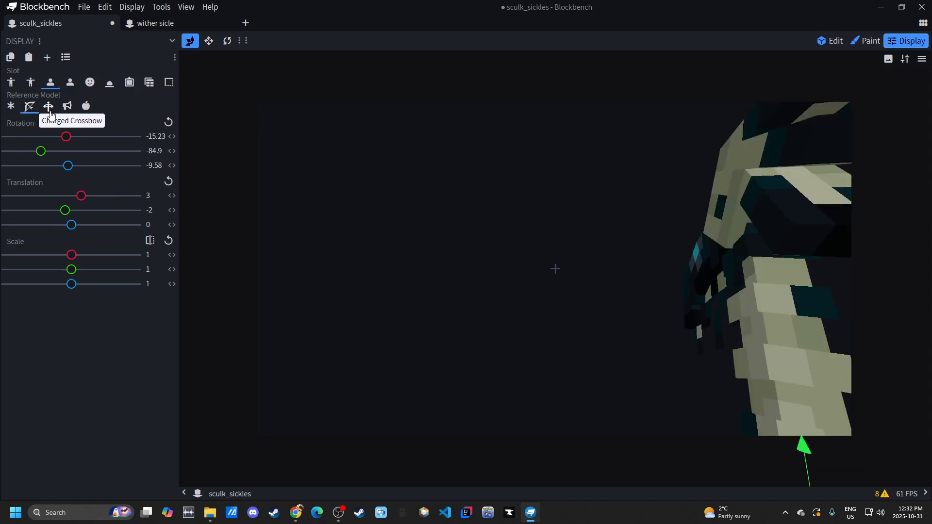
{"action": "left_click", "coordinate": [49, 112]}
{"action": "left_click", "coordinate": [65, 113]}
{"action": "left_click", "coordinate": [80, 113]}
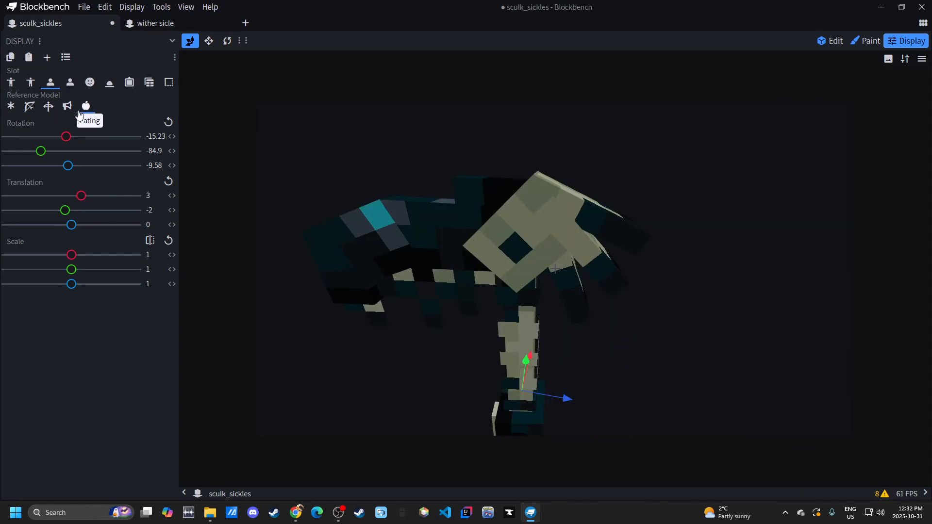
{"action": "left_click", "coordinate": [27, 109]}
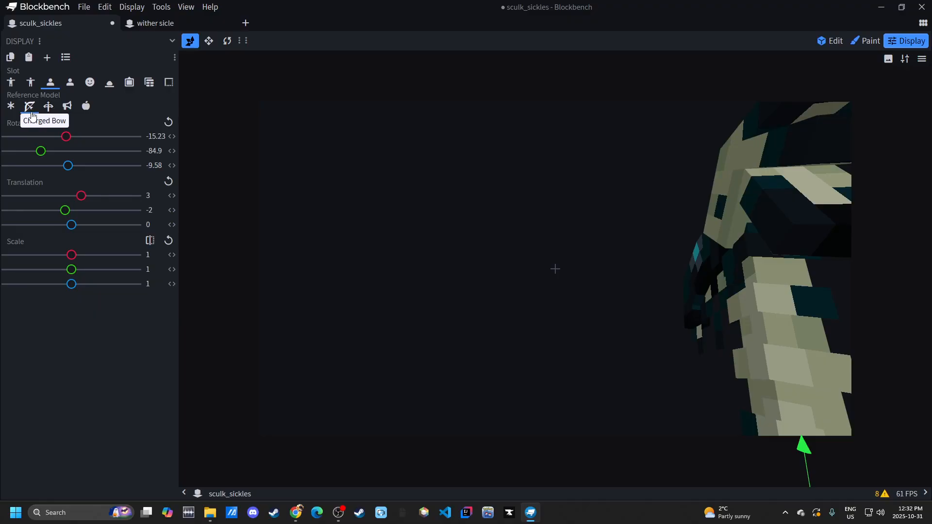
{"action": "left_click", "coordinate": [49, 107]}
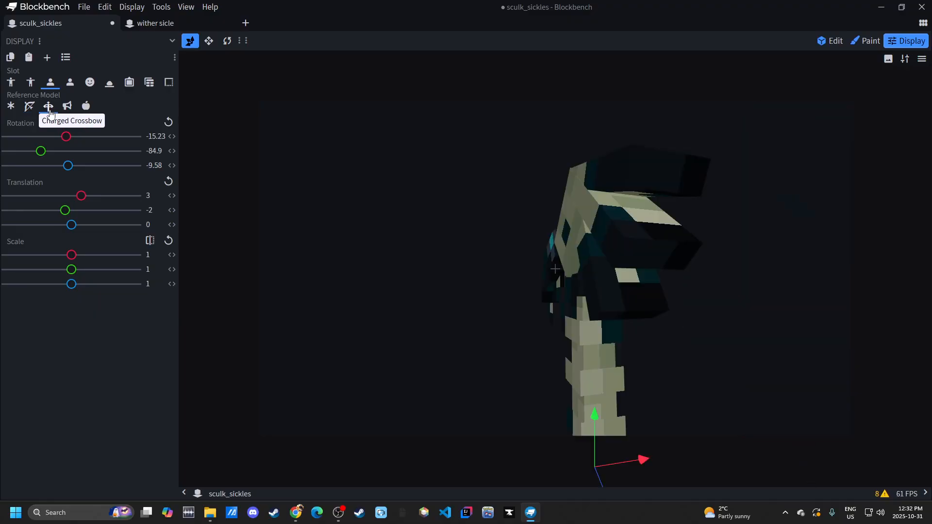
{"action": "left_click", "coordinate": [68, 107]}
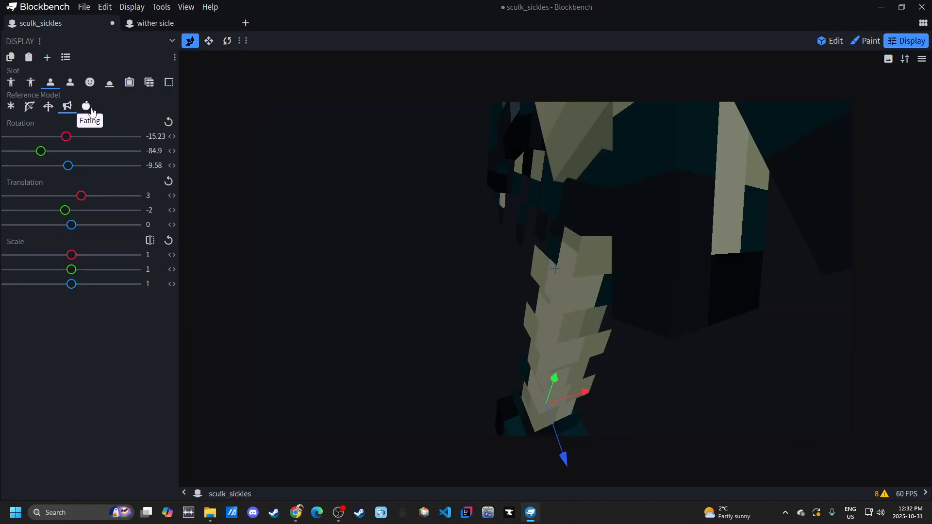
{"action": "left_click", "coordinate": [88, 108]}
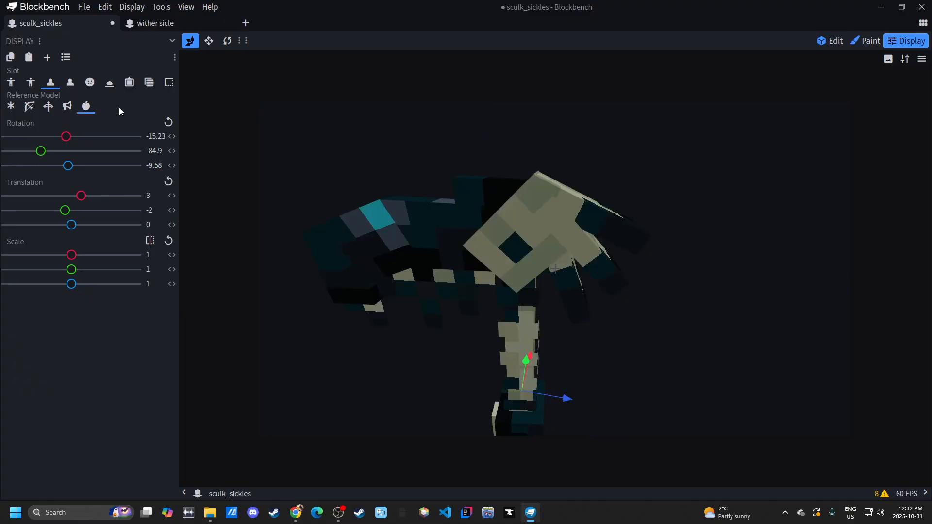
{"action": "left_click", "coordinate": [7, 106]}
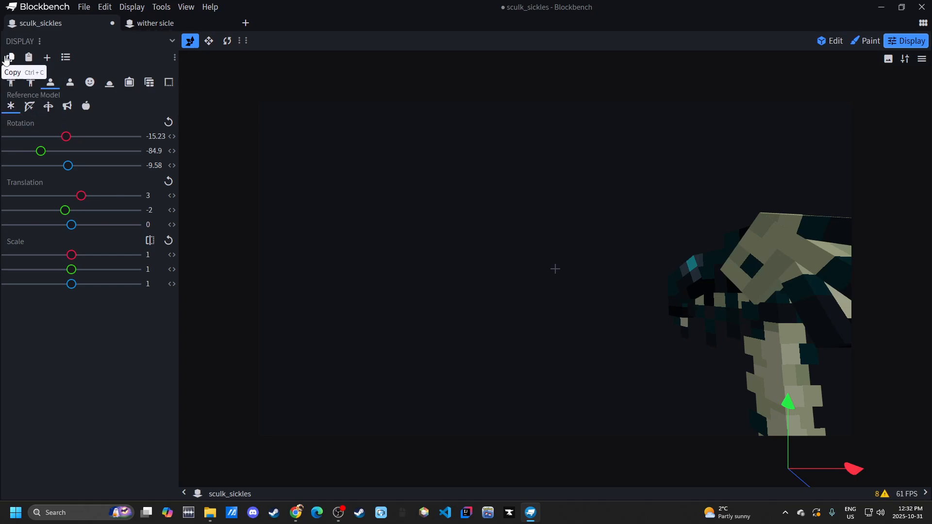
Step: Copy the first-person right-hand settings to the first-person left-hand slot, set its Y rotation to 85, and check against the right hand
{"action": "left_click", "coordinate": [70, 82]}
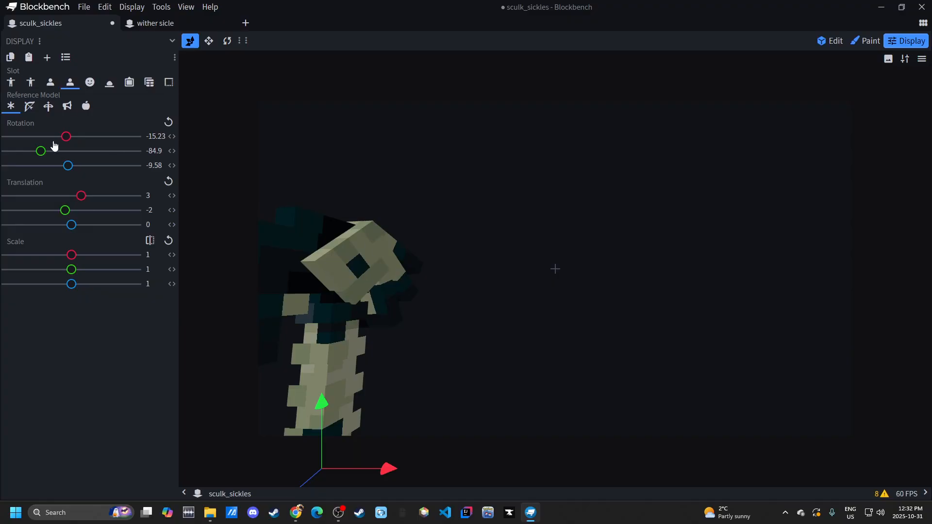
{"action": "left_click_drag", "start_coordinate": [42, 154], "coordinate": [103, 154]}
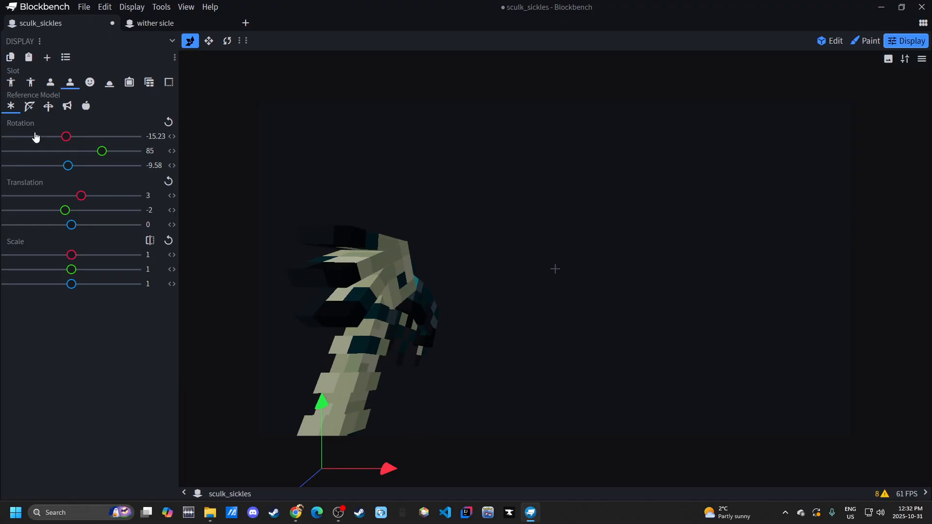
{"action": "left_click", "coordinate": [51, 84]}
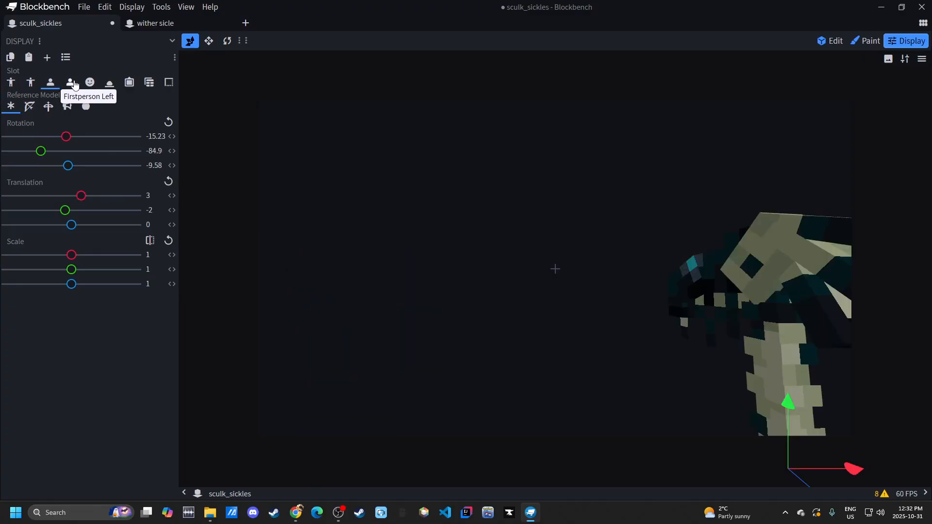
Step: Rotate the sickle in the first-person left-hand slot to -177.46, 86.99, 174.4 to mirror the right-hand placement
{"action": "left_click", "coordinate": [71, 83]}
{"action": "key", "text": "r"}
{"action": "left_click_drag", "start_coordinate": [298, 419], "coordinate": [276, 468]}
{"action": "left_click_drag", "start_coordinate": [364, 481], "coordinate": [371, 474]}
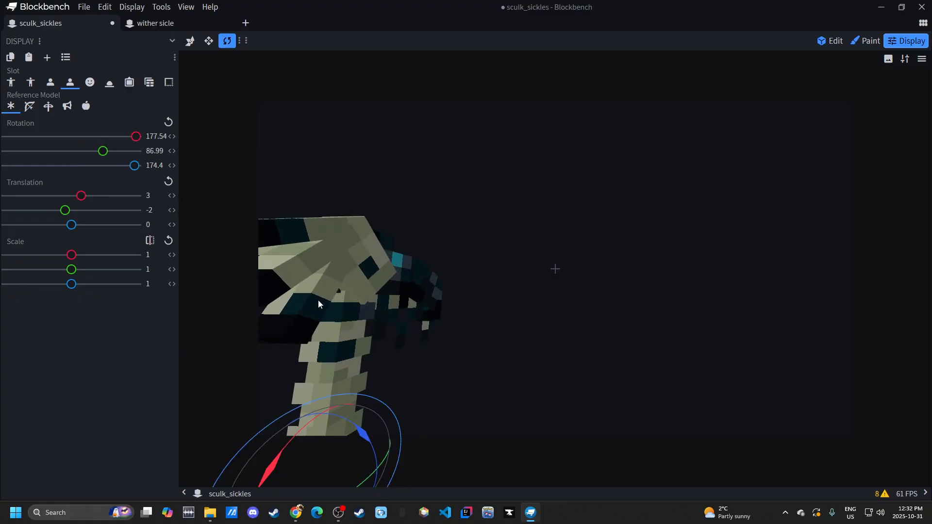
{"action": "left_click_drag", "start_coordinate": [359, 438], "coordinate": [322, 440]}
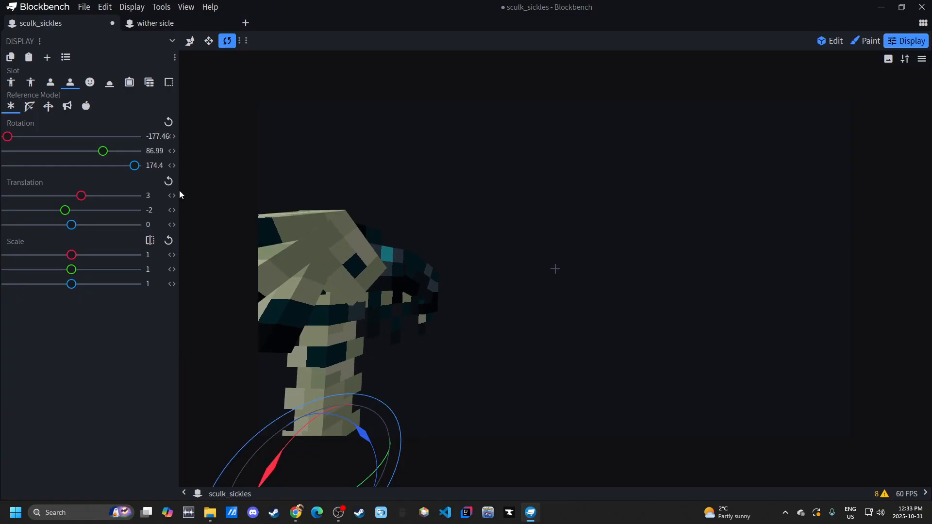
Step: Compare the sickle's first-person right-hand and left-hand placements by alternating between the two slots
{"action": "left_click", "coordinate": [50, 82]}
{"action": "left_click", "coordinate": [69, 84]}
{"action": "left_click", "coordinate": [51, 84]}
{"action": "left_click", "coordinate": [69, 83]}
{"action": "left_click", "coordinate": [57, 86]}
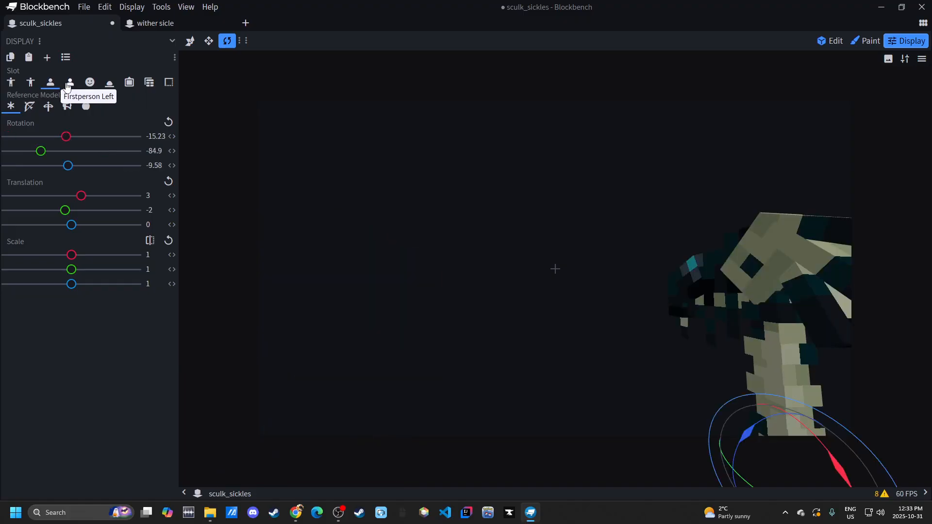
Step: Recheck the sickle's first-person left-hand placement against the right-hand one
{"action": "left_click", "coordinate": [73, 86]}
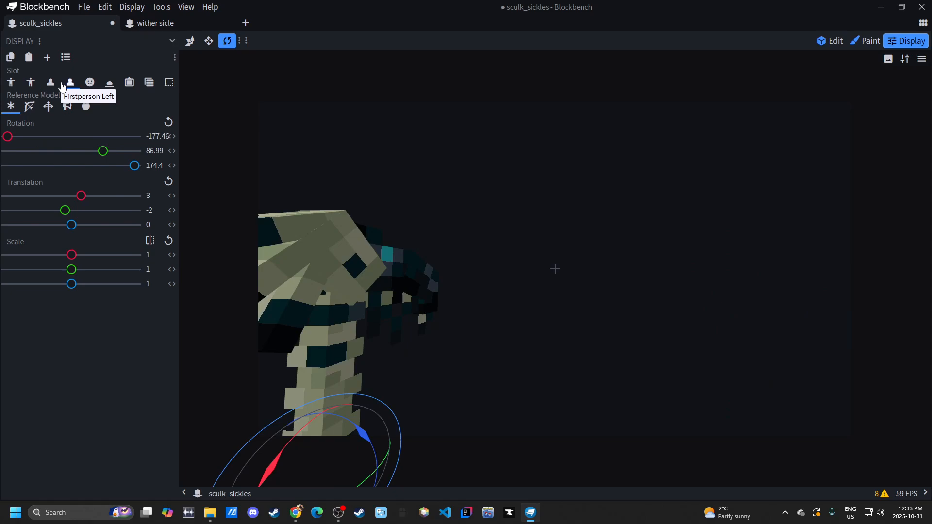
{"action": "left_click", "coordinate": [58, 86]}
{"action": "left_click", "coordinate": [70, 84]}
Step: Examine the sickle's head placement on the armor stand reference model
{"action": "left_click", "coordinate": [90, 82]}
{"action": "scroll", "coordinate": [514, 267], "scroll_direction": "down", "scroll_amount": 5}
{"action": "mouse_move", "coordinate": [512, 277]}
{"action": "left_mouse_down"}
{"action": "mouse_move", "coordinate": [514, 300]}
{"action": "mouse_move", "coordinate": [519, 291]}
{"action": "left_mouse_up"}
{"action": "key", "text": "ctrl+z"}
{"action": "left_click", "coordinate": [77, 109]}
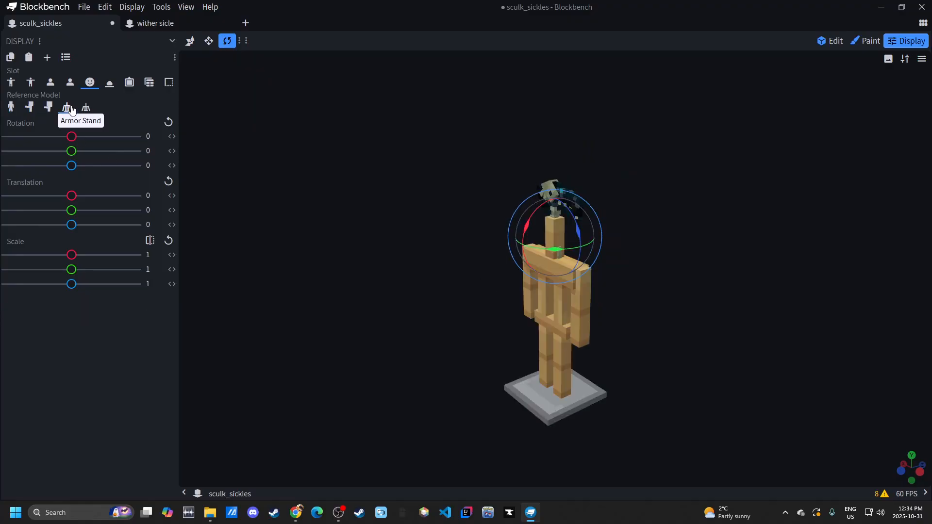
{"action": "scroll", "coordinate": [625, 307], "scroll_direction": "up", "scroll_amount": 6}
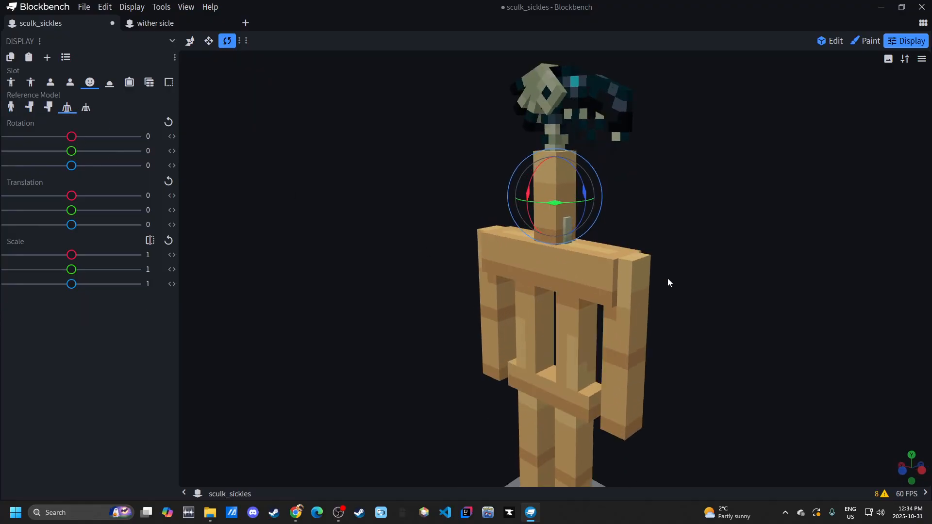
{"action": "left_click_drag", "start_coordinate": [667, 282], "coordinate": [716, 286]}
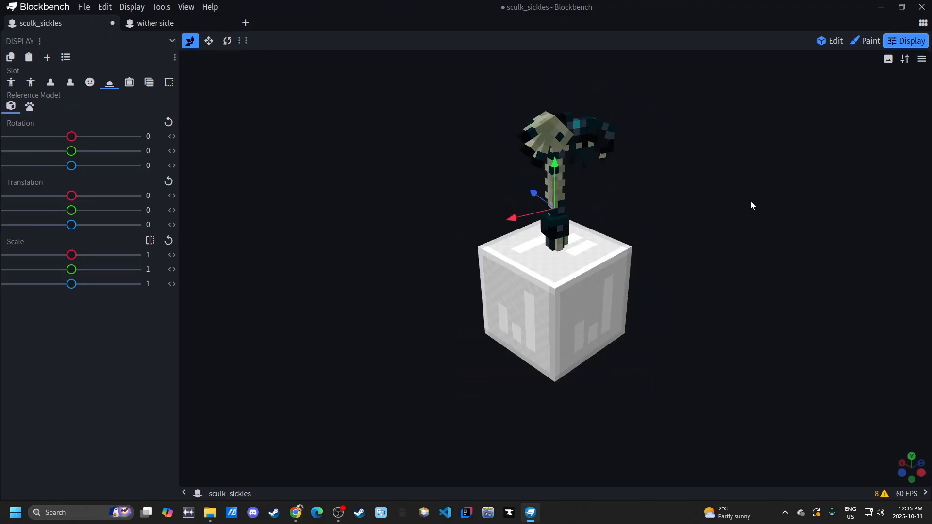
Step: Tilt the sickle in the ground slot to a rotation of 37.64, -9.95, -22.14
{"action": "left_click_drag", "start_coordinate": [753, 204], "coordinate": [626, 161]}
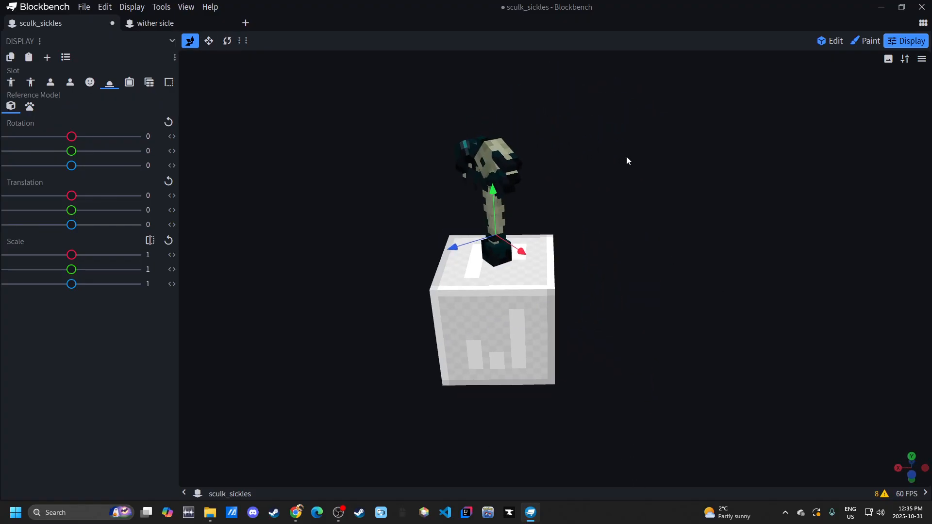
{"action": "right_click_drag", "start_coordinate": [628, 161], "coordinate": [661, 246]}
{"action": "mouse_move", "coordinate": [662, 245]}
{"action": "left_mouse_down"}
{"action": "mouse_move", "coordinate": [632, 226]}
{"action": "mouse_move", "coordinate": [622, 258]}
{"action": "mouse_move", "coordinate": [669, 256]}
{"action": "left_mouse_up"}
{"action": "scroll", "coordinate": [607, 233], "scroll_direction": "up", "scroll_amount": 4}
{"action": "key", "text": "r"}
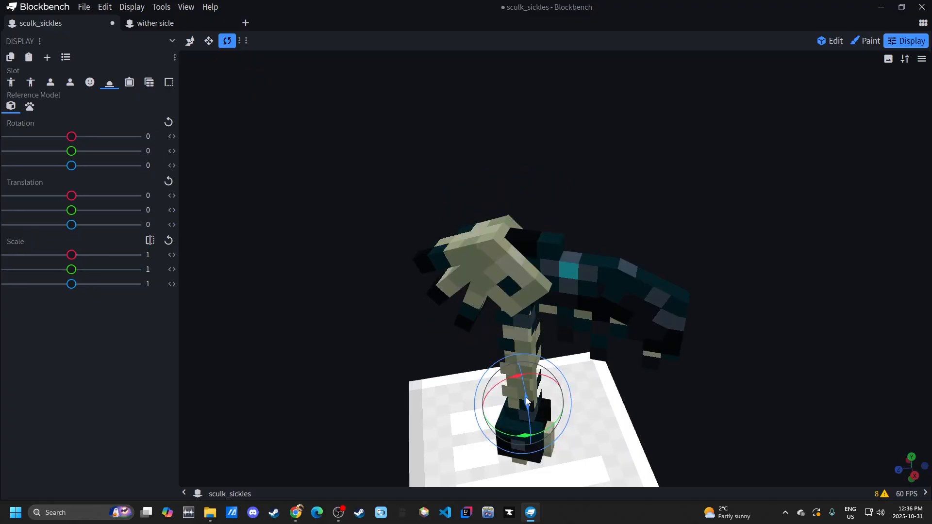
{"action": "left_click_drag", "start_coordinate": [527, 401], "coordinate": [520, 376]}
{"action": "left_click_drag", "start_coordinate": [644, 356], "coordinate": [665, 331]}
{"action": "left_click_drag", "start_coordinate": [560, 387], "coordinate": [616, 338]}
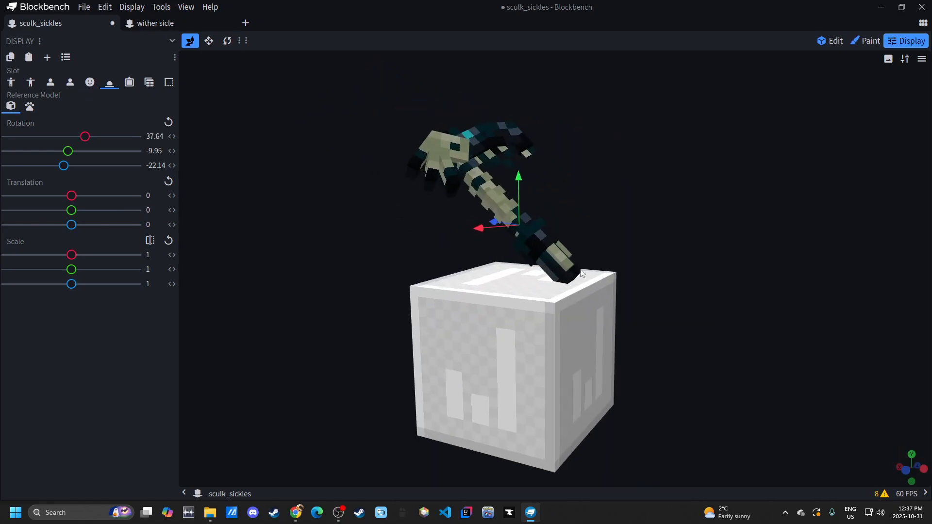
Step: Raise the ground-slot sickle to a Y translation of 2 and check its clearance above the block from several sides
{"action": "right_click_drag", "start_coordinate": [468, 302], "coordinate": [458, 355]}
{"action": "left_click_drag", "start_coordinate": [513, 243], "coordinate": [513, 244]}
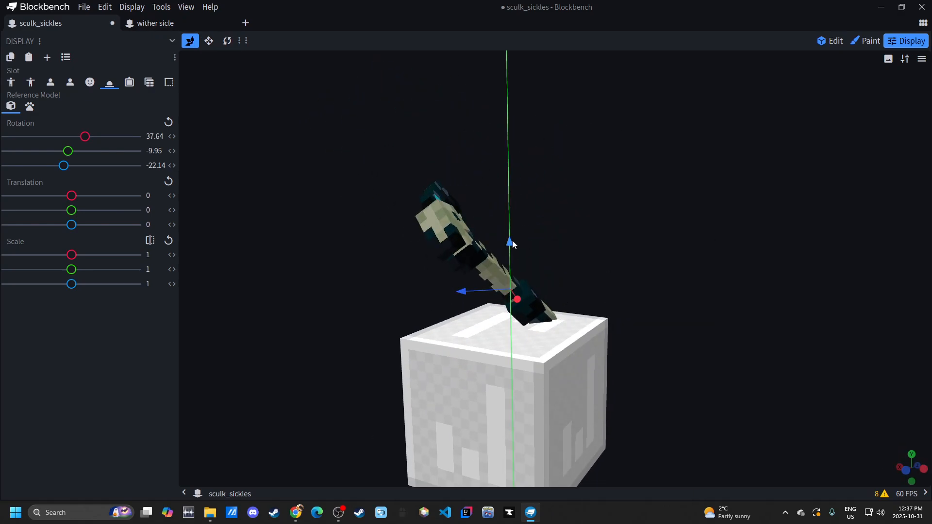
{"action": "left_click_drag", "start_coordinate": [672, 307], "coordinate": [699, 286]}
{"action": "left_click_drag", "start_coordinate": [644, 314], "coordinate": [646, 339]}
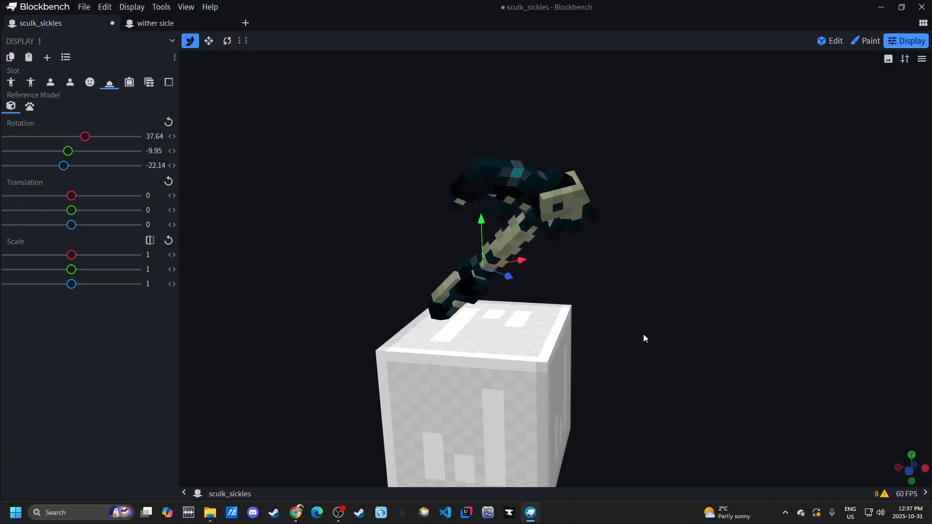
{"action": "left_click_drag", "start_coordinate": [483, 242], "coordinate": [482, 219]}
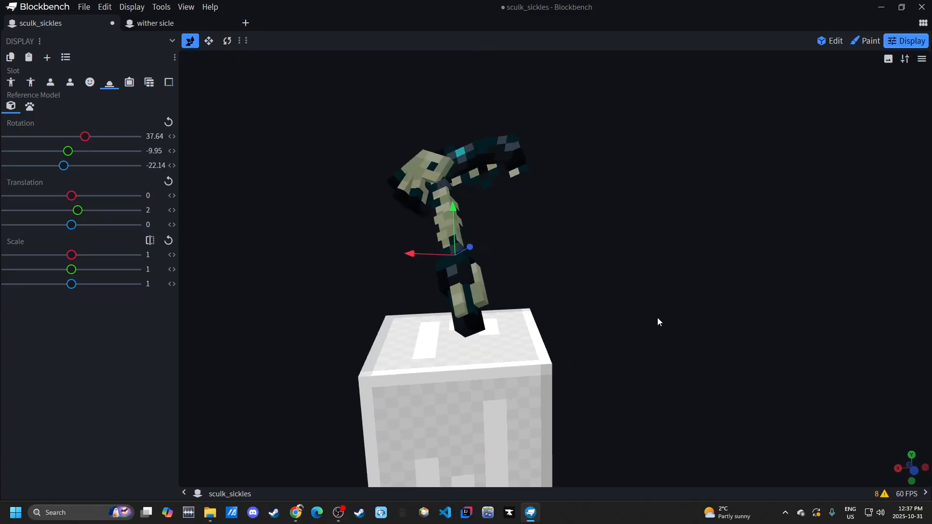
{"action": "left_click_drag", "start_coordinate": [480, 372], "coordinate": [493, 370]}
{"action": "scroll", "coordinate": [487, 359], "scroll_direction": "up", "scroll_amount": 8}
{"action": "right_click_drag", "start_coordinate": [477, 374], "coordinate": [510, 273]}
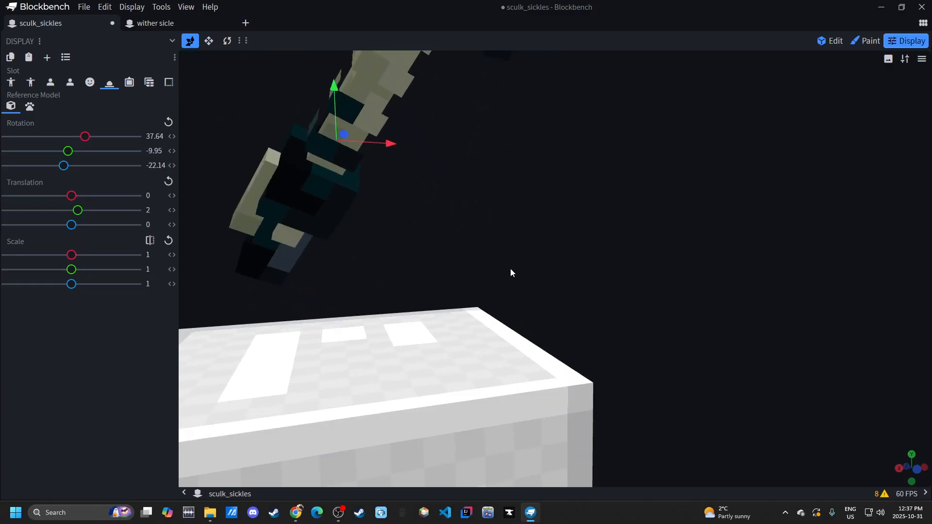
{"action": "scroll", "coordinate": [280, 338], "scroll_direction": "down", "scroll_amount": 2}
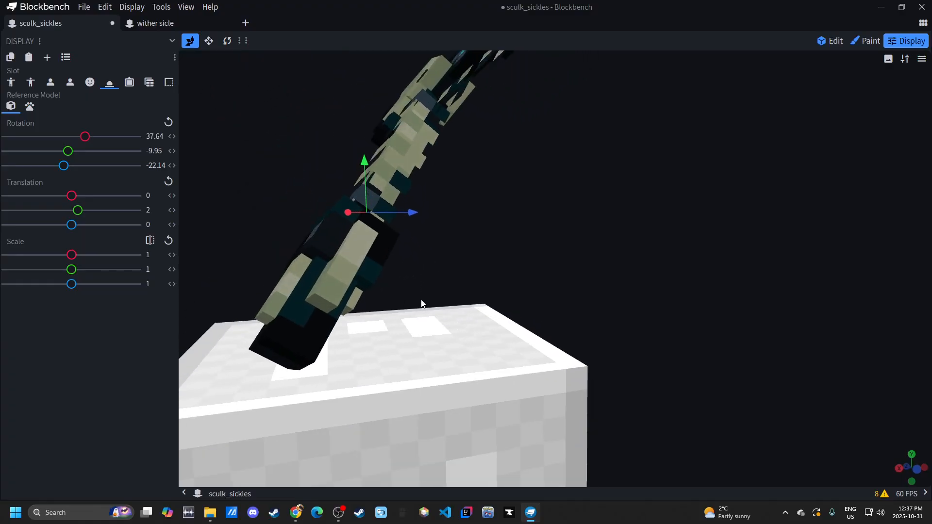
{"action": "scroll", "coordinate": [421, 300], "scroll_direction": "down", "scroll_amount": 8}
{"action": "right_click_drag", "start_coordinate": [493, 274], "coordinate": [518, 345]}
{"action": "left_click_drag", "start_coordinate": [518, 345], "coordinate": [512, 359]}
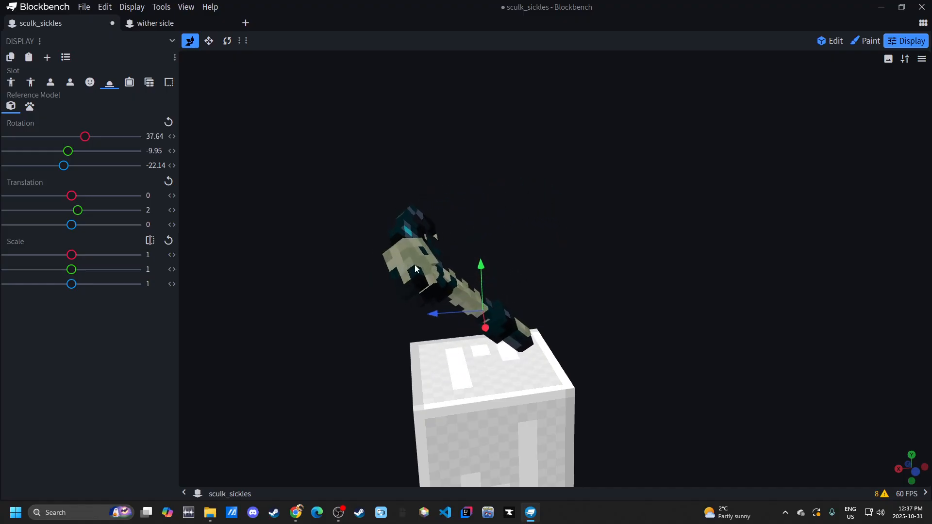
Step: Try a uniform scale of 0.44 with a Y translation of -0.5 in the ground slot, and undo both changes
{"action": "left_click_drag", "start_coordinate": [72, 270], "coordinate": [35, 275], "text": "shift"}
{"action": "left_click_drag", "start_coordinate": [479, 272], "coordinate": [628, 358]}
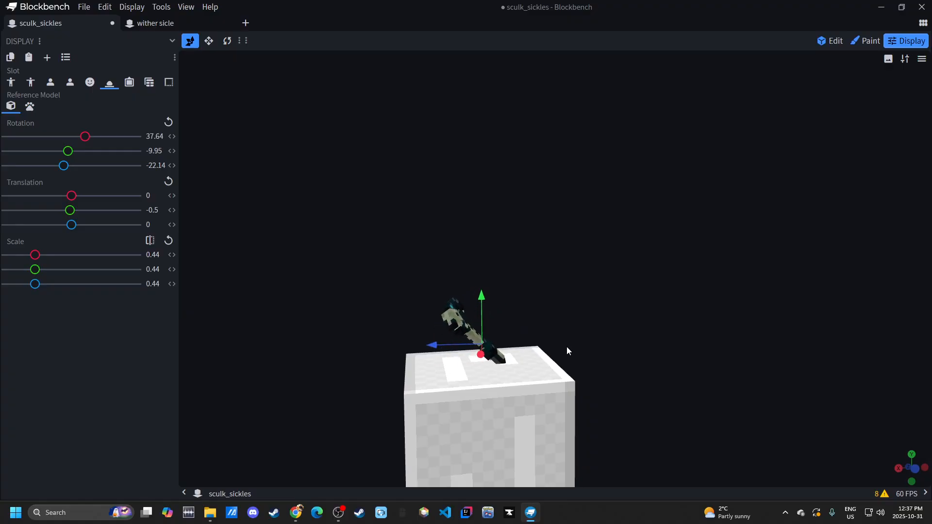
{"action": "key", "text": "ctrl+z"}
{"action": "key", "text": "ctrl+z"}
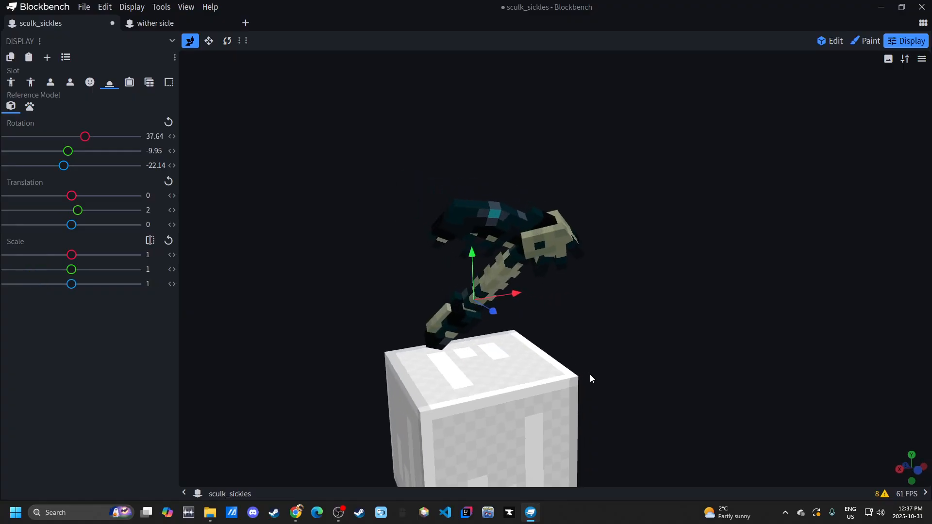
Step: Scale the ground-slot sickle uniformly to 1.15 and lower the item-frame sickle to a Y translation of -2.5
{"action": "left_click_drag", "start_coordinate": [71, 270], "coordinate": [76, 271], "text": "shift"}
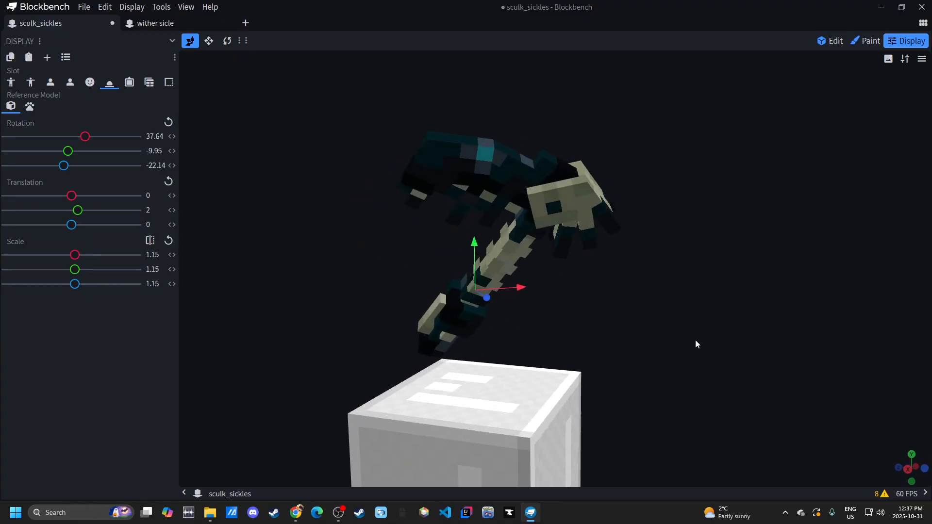
{"action": "left_click", "coordinate": [133, 88]}
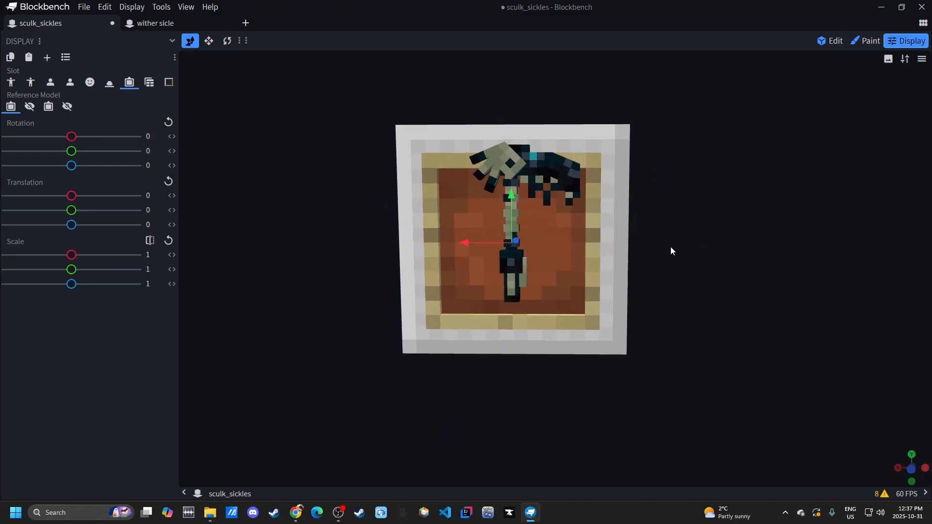
{"action": "left_click_drag", "start_coordinate": [517, 199], "coordinate": [514, 232]}
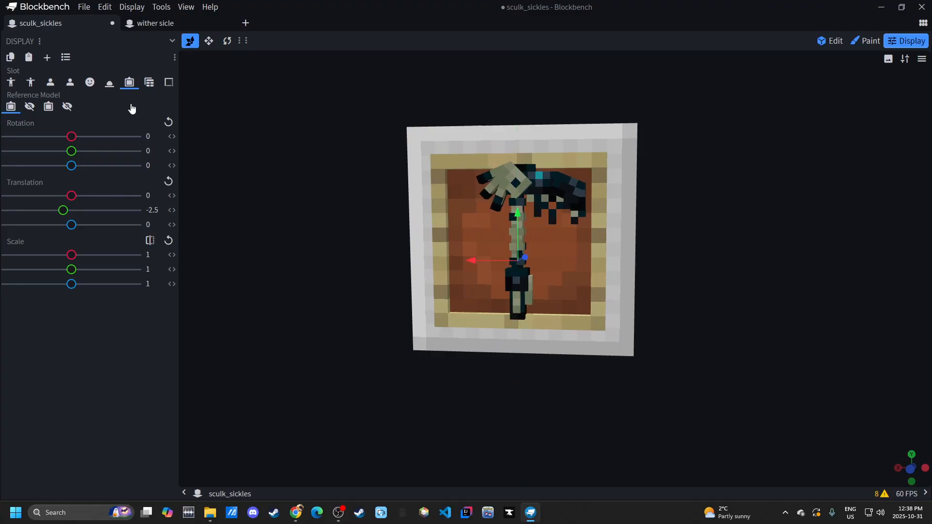
Step: Shift the sickles in the shelf slot sideways to an X translation of 43
{"action": "left_click", "coordinate": [146, 84]}
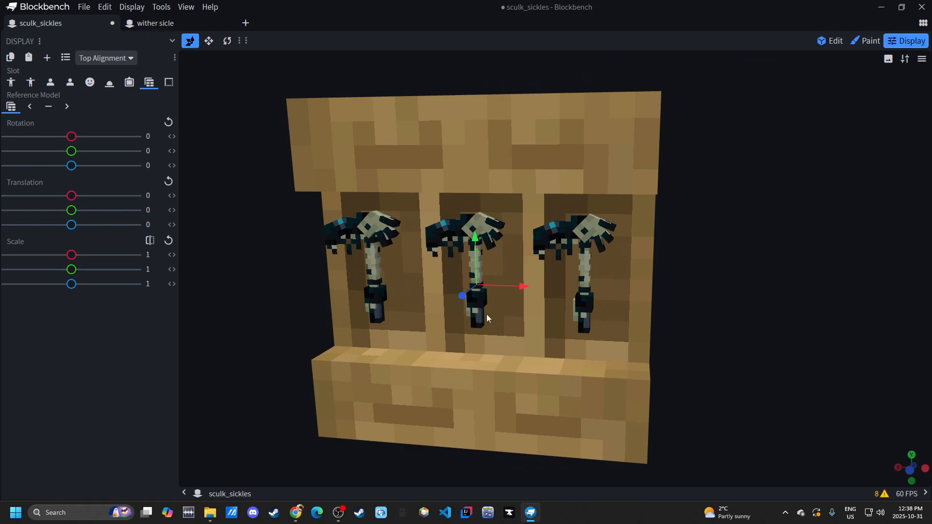
{"action": "left_click_drag", "start_coordinate": [502, 324], "coordinate": [917, 359]}
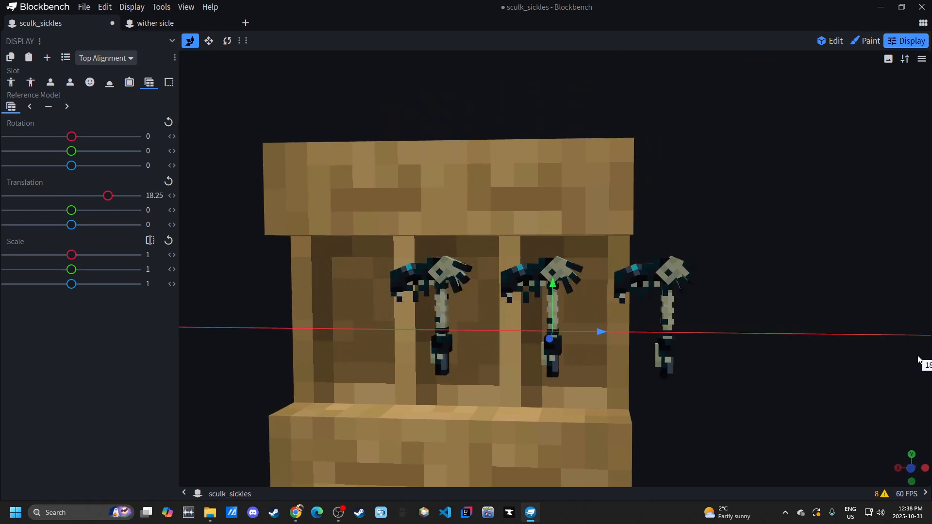
{"action": "left_click_drag", "start_coordinate": [602, 332], "coordinate": [836, 339]}
{"action": "left_click_drag", "start_coordinate": [661, 334], "coordinate": [930, 340]}
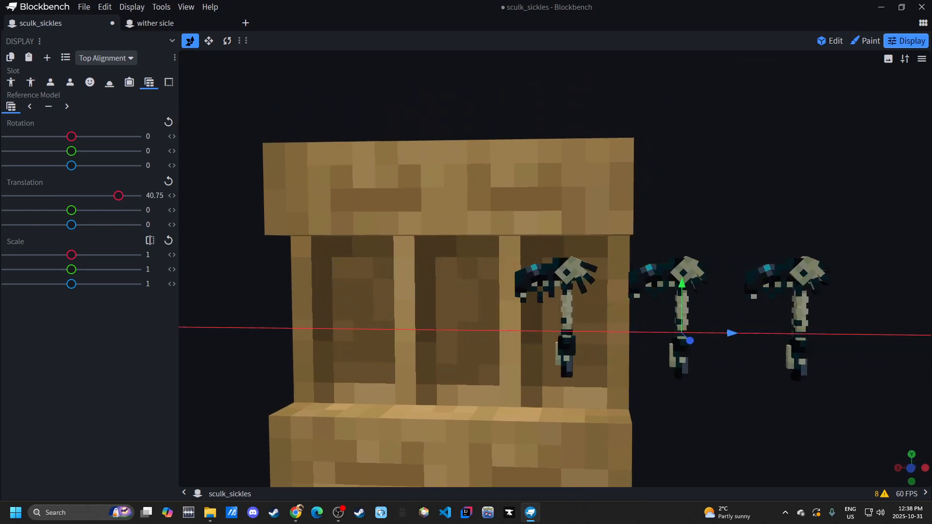
{"action": "left_click_drag", "start_coordinate": [732, 333], "coordinate": [789, 346]}
Step: Examine how the three sickles line up with the shelf compartments from different angles
{"action": "left_click_drag", "start_coordinate": [732, 403], "coordinate": [618, 313]}
{"action": "scroll", "coordinate": [618, 309], "scroll_direction": "down", "scroll_amount": 1}
{"action": "scroll", "coordinate": [438, 252], "scroll_direction": "up", "scroll_amount": 5}
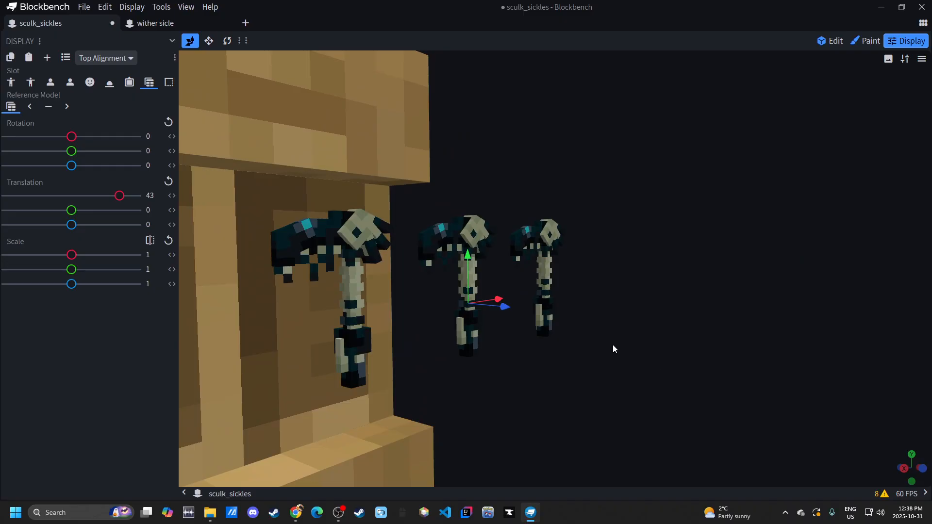
{"action": "scroll", "coordinate": [633, 352], "scroll_direction": "down", "scroll_amount": 5}
{"action": "left_click_drag", "start_coordinate": [511, 362], "coordinate": [441, 357]}
{"action": "scroll", "coordinate": [523, 280], "scroll_direction": "up", "scroll_amount": 5}
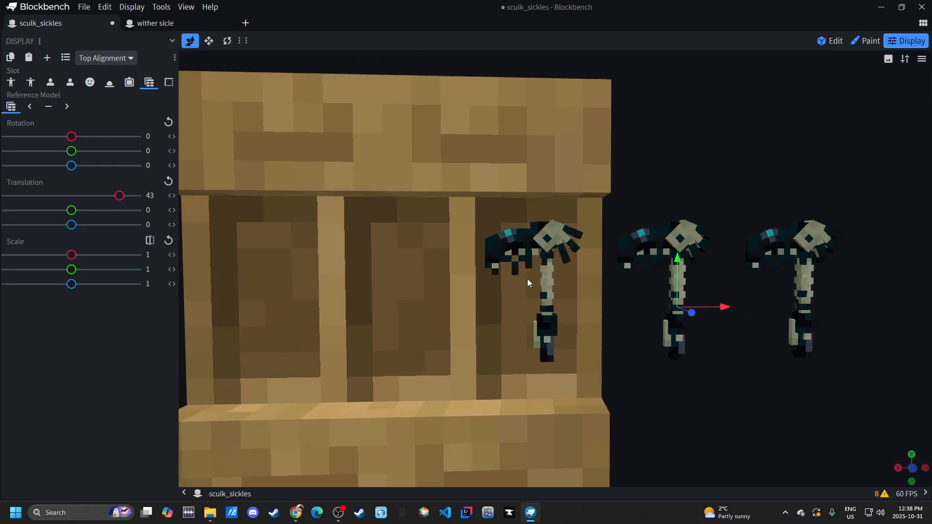
{"action": "right_click_drag", "start_coordinate": [583, 291], "coordinate": [528, 293]}
{"action": "scroll", "coordinate": [629, 278], "scroll_direction": "up", "scroll_amount": 3}
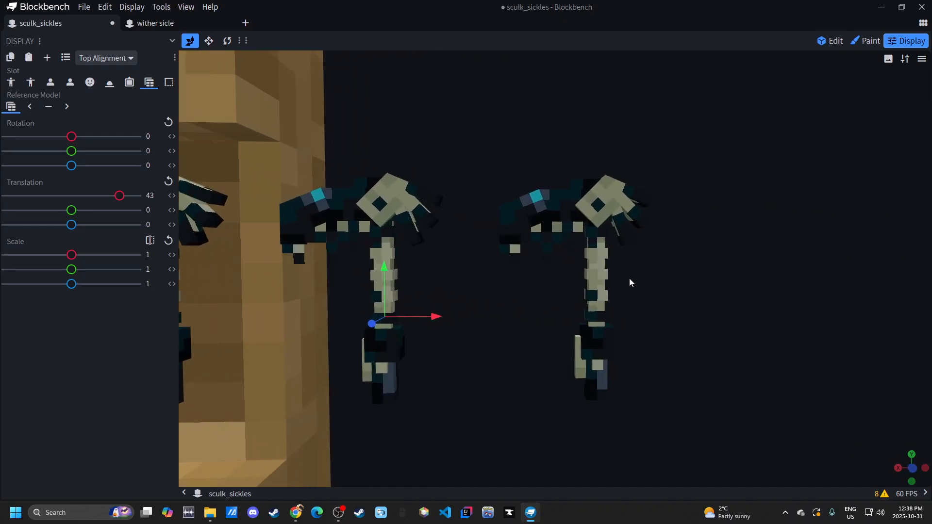
{"action": "scroll", "coordinate": [617, 277], "scroll_direction": "down", "scroll_amount": 2}
{"action": "scroll", "coordinate": [558, 257], "scroll_direction": "down", "scroll_amount": 2}
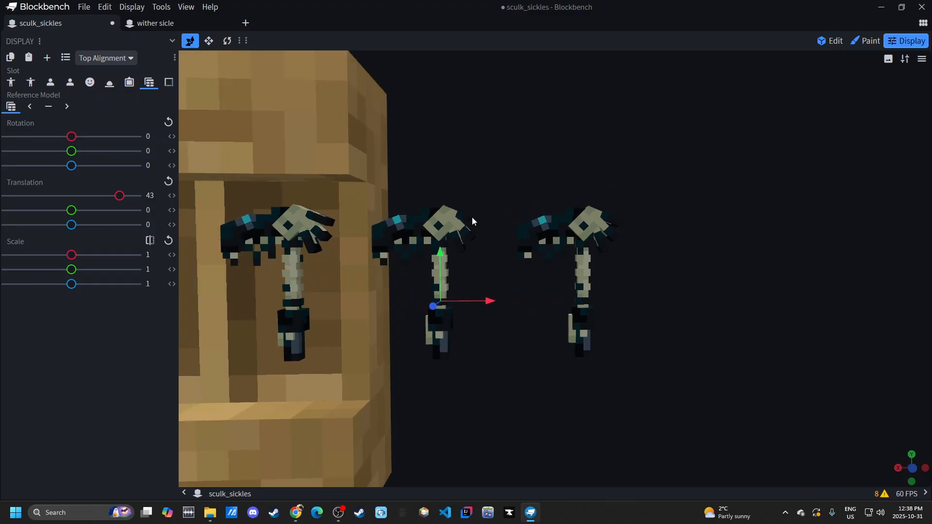
Step: Scale the sickle uniformly to 0.78 in the GUI slot and show it in the hotbar reference model
{"action": "left_click", "coordinate": [170, 84]}
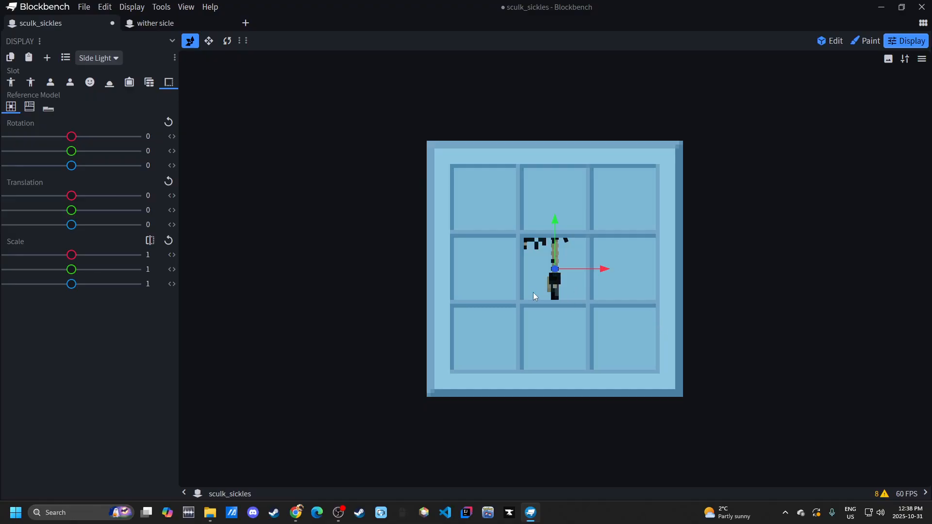
{"action": "left_click_drag", "start_coordinate": [71, 274], "coordinate": [59, 274], "text": "shift"}
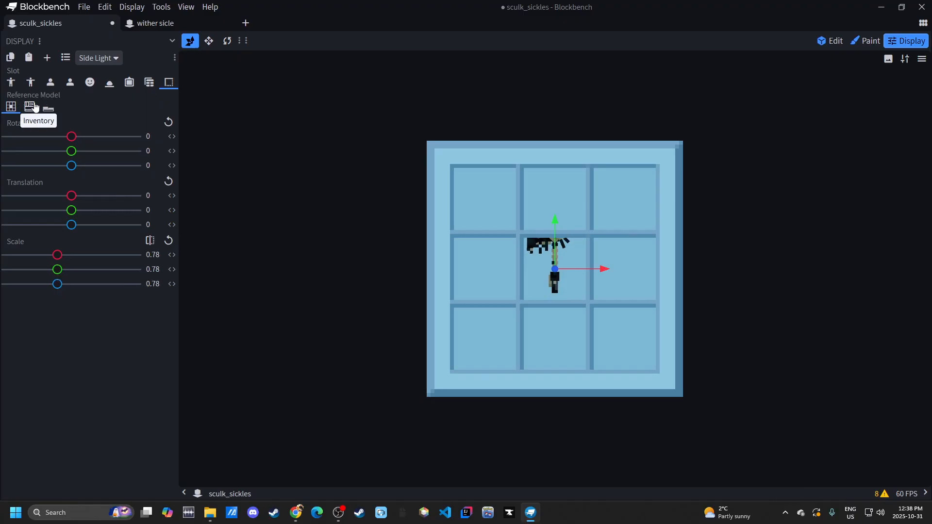
{"action": "left_click", "coordinate": [50, 109]}
{"action": "scroll", "coordinate": [613, 348], "scroll_direction": "up", "scroll_amount": 4}
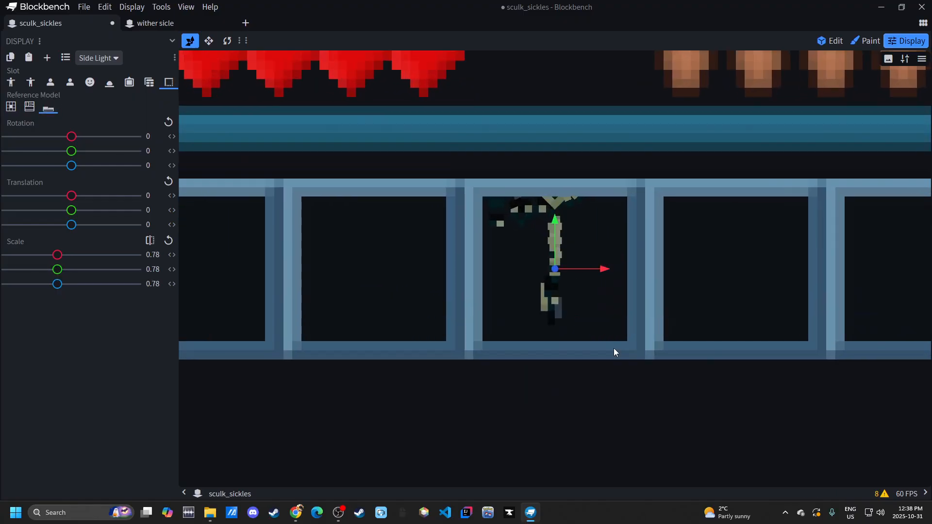
Step: Fit the sickle diagonally in the hotbar cell with Z rotation -42.25, X translation -2 and Y translation -3.5
{"action": "key", "text": "r"}
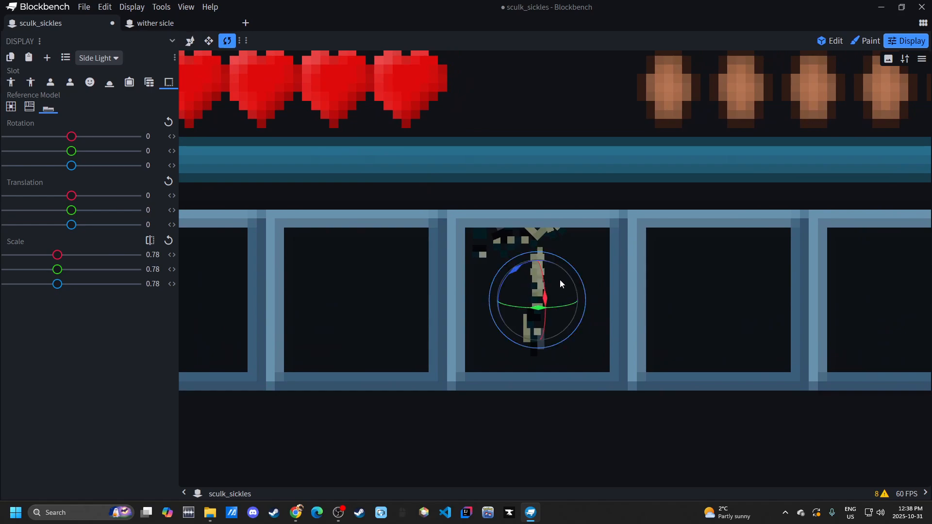
{"action": "left_click_drag", "start_coordinate": [519, 269], "coordinate": [533, 333]}
{"action": "key", "text": "v"}
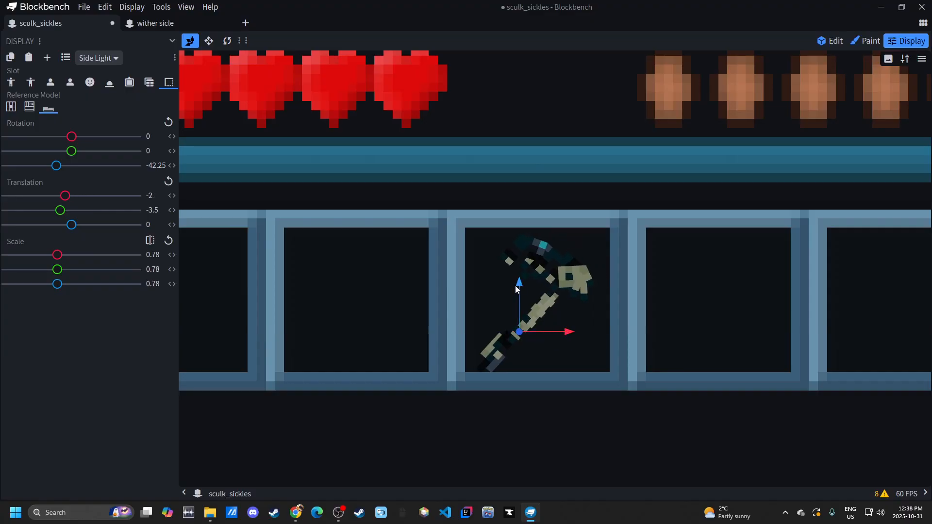
{"action": "scroll", "coordinate": [510, 337], "scroll_direction": "down", "scroll_amount": 2}
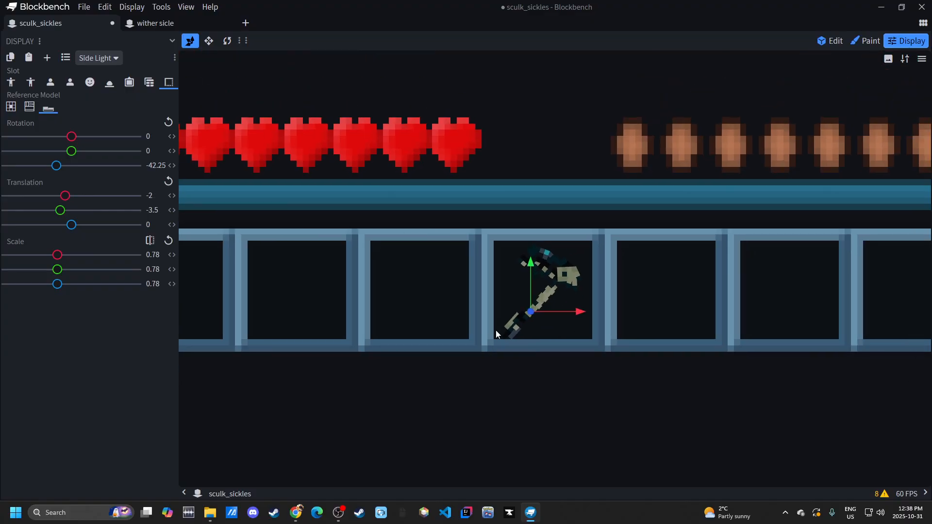
{"action": "scroll", "coordinate": [546, 324], "scroll_direction": "up", "scroll_amount": 3}
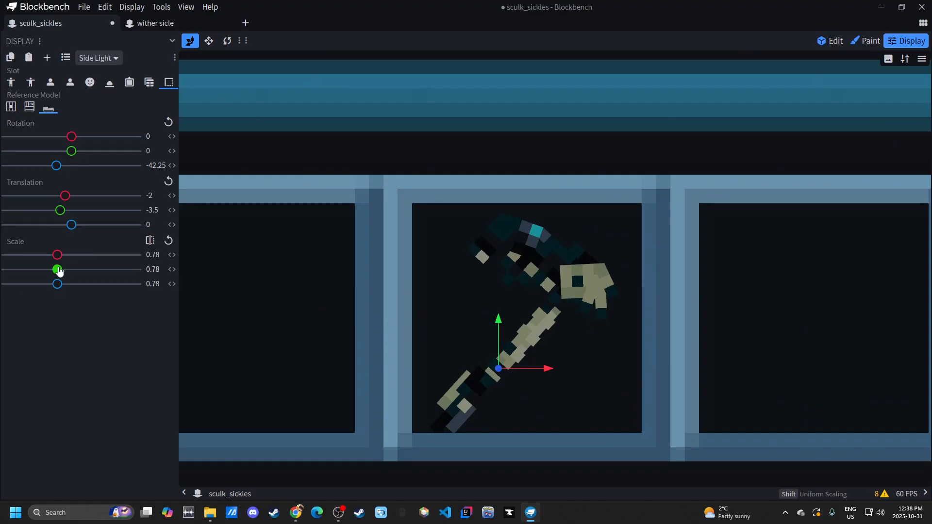
Step: Refine the hotbar sickle to a uniform scale of 0.8 and a Z rotation of -45
{"action": "left_click_drag", "start_coordinate": [57, 269], "coordinate": [58, 269], "text": "shift"}
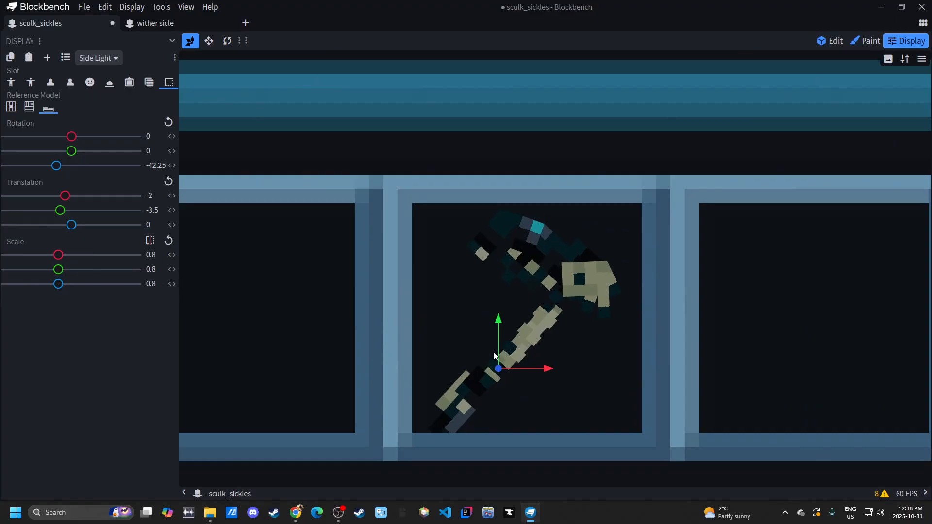
{"action": "key", "text": "r"}
{"action": "left_click_drag", "start_coordinate": [476, 337], "coordinate": [474, 335]}
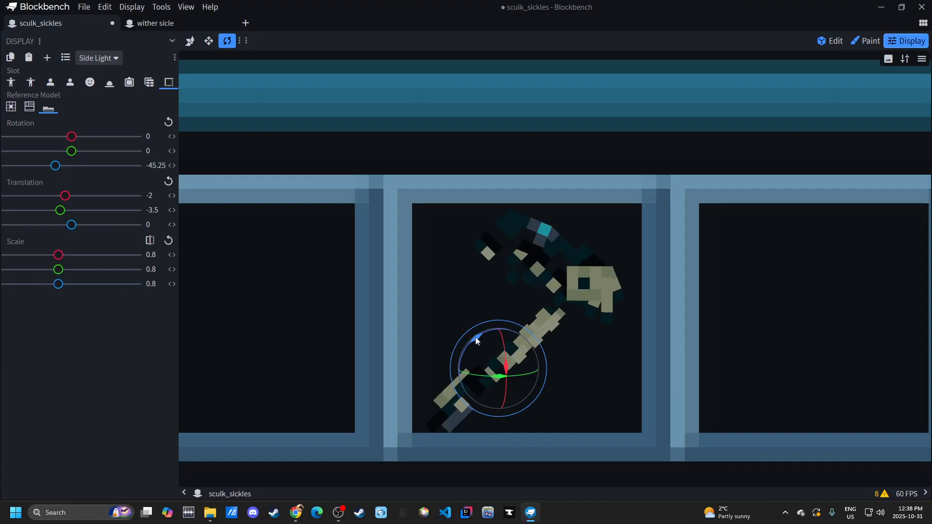
{"action": "left_click", "coordinate": [57, 166]}
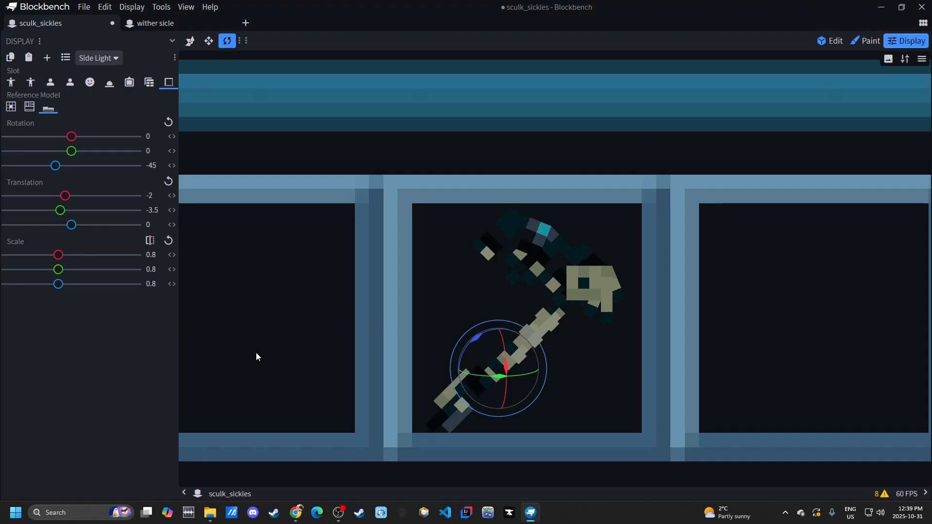
Step: Scale the hotbar sickle uniformly to 0.81 and tilt it to an X rotation of -12.25
{"action": "left_click_drag", "start_coordinate": [59, 269], "coordinate": [59, 272], "text": "shift"}
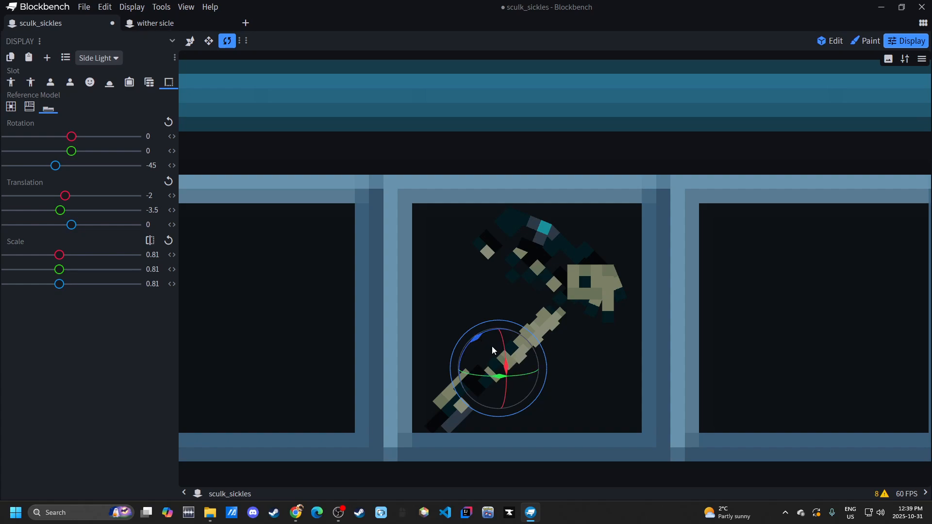
{"action": "left_click_drag", "start_coordinate": [506, 365], "coordinate": [507, 355]}
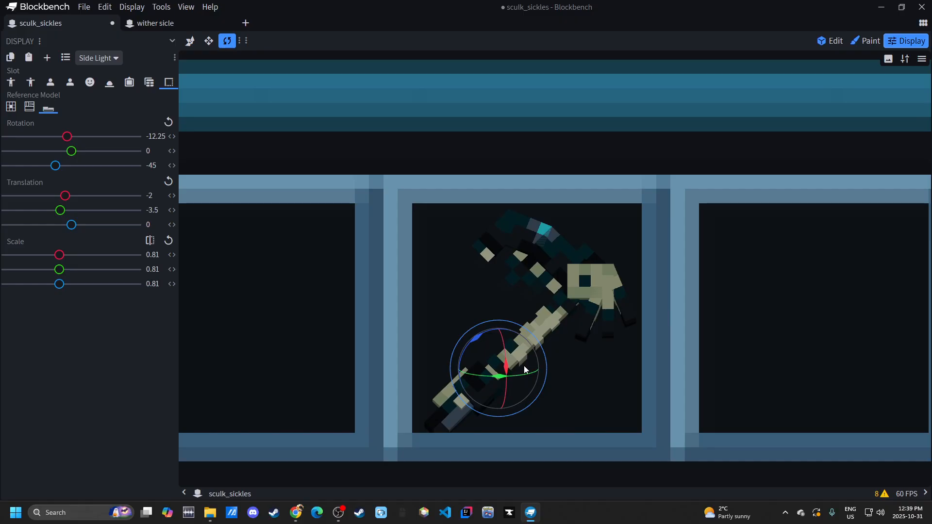
Step: Return to model editing and set the inflate value of the two pale head cubes and the blade's tip cube to 0.004
{"action": "left_click", "coordinate": [831, 41]}
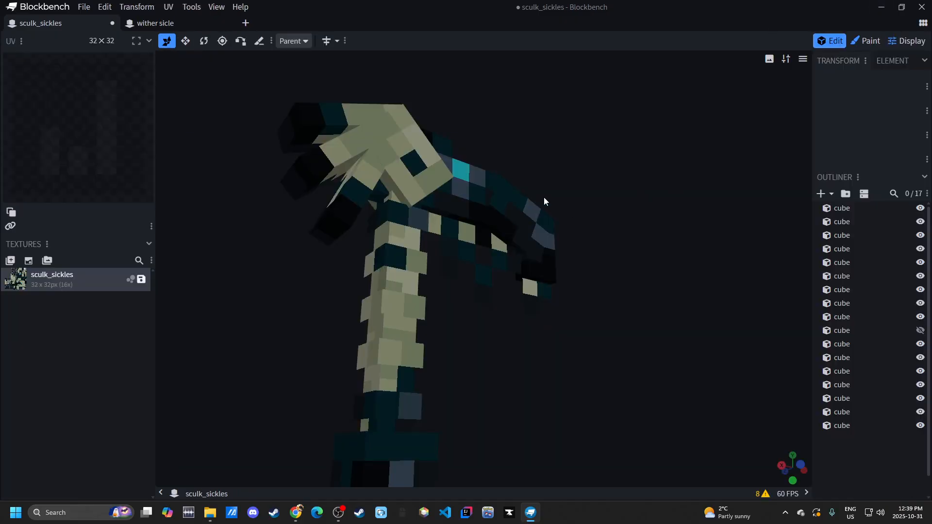
{"action": "scroll", "coordinate": [545, 199], "scroll_direction": "up", "scroll_amount": 5}
{"action": "left_click", "coordinate": [266, 176]}
{"action": "left_click", "coordinate": [520, 177], "text": "shift"}
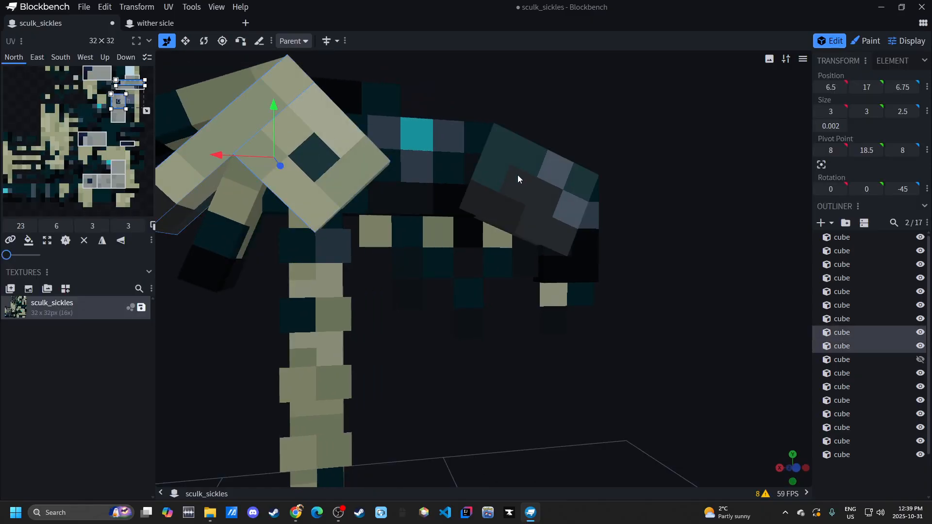
{"action": "left_click", "coordinate": [520, 177], "text": "shift"}
{"action": "left_click", "coordinate": [829, 126]}
{"action": "type", "text": "0.004"}
{"action": "key", "text": "Return"}
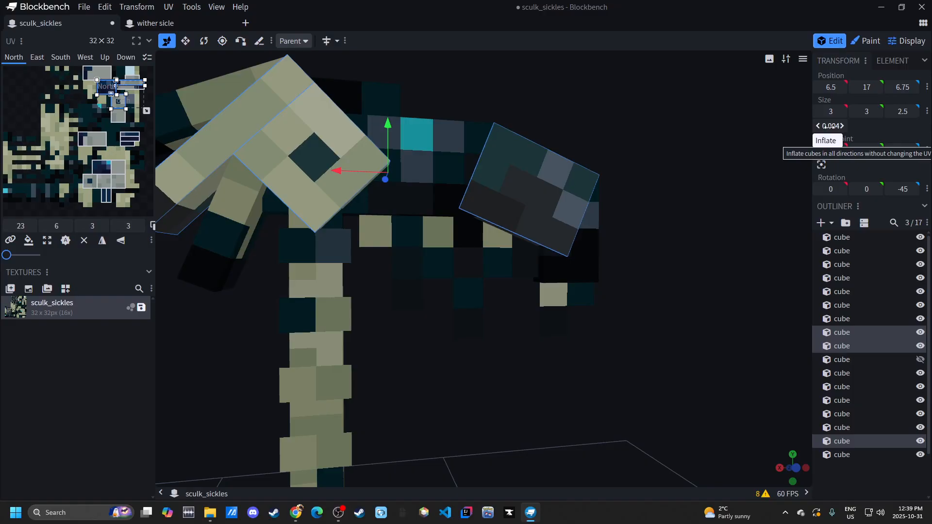
{"action": "left_click", "coordinate": [886, 469]}
{"action": "left_click_drag", "start_coordinate": [612, 298], "coordinate": [630, 298]}
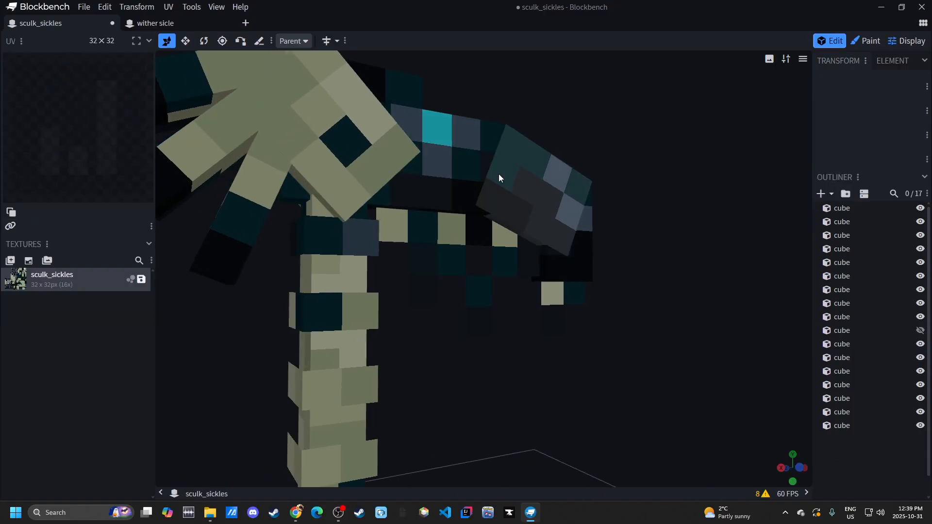
Step: Refine the sickle's GUI display with rotation -13, 0.44, -46.95, X translation -2.25 and a uniform scale of 0.86
{"action": "left_click", "coordinate": [907, 41]}
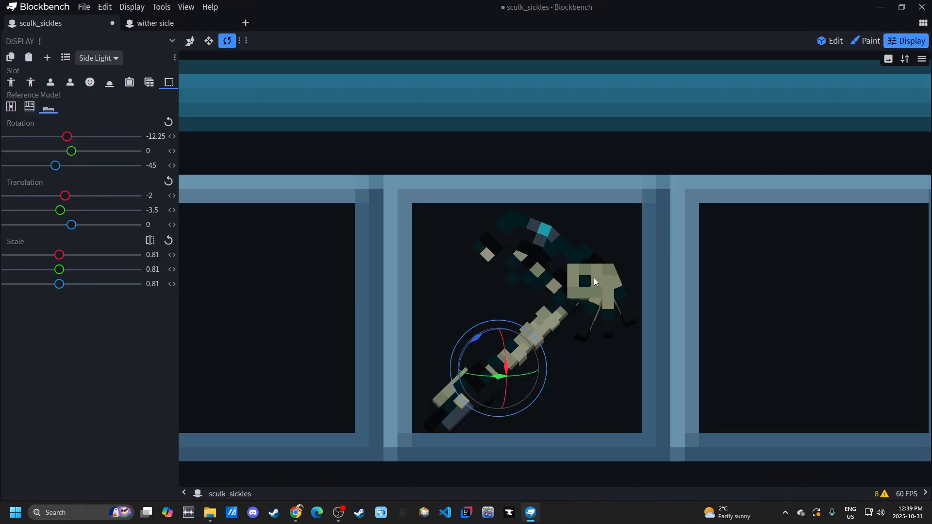
{"action": "scroll", "coordinate": [593, 277], "scroll_direction": "up", "scroll_amount": 3}
{"action": "scroll", "coordinate": [609, 315], "scroll_direction": "down", "scroll_amount": 3}
{"action": "left_click_drag", "start_coordinate": [512, 346], "coordinate": [485, 345]}
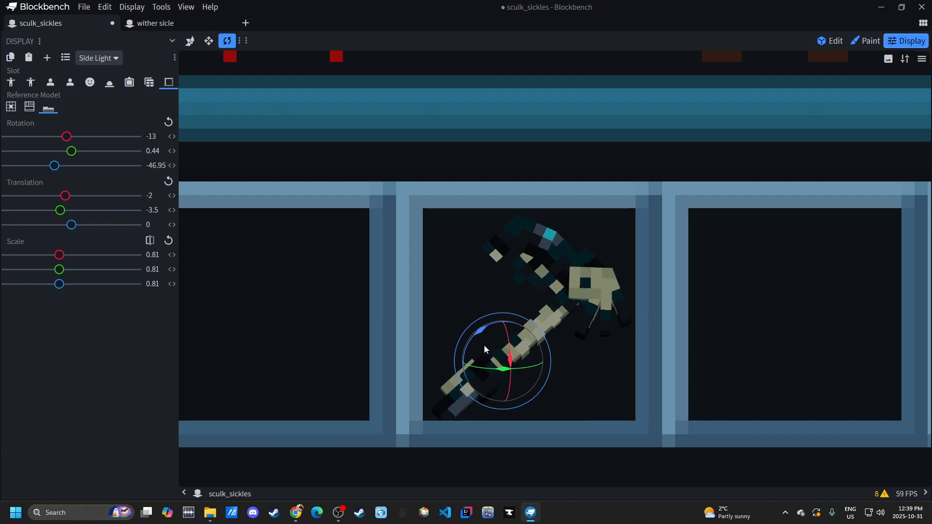
{"action": "key", "text": "v"}
{"action": "left_click_drag", "start_coordinate": [534, 363], "coordinate": [528, 363]}
{"action": "left_click_drag", "start_coordinate": [58, 269], "coordinate": [63, 275], "text": "shift"}
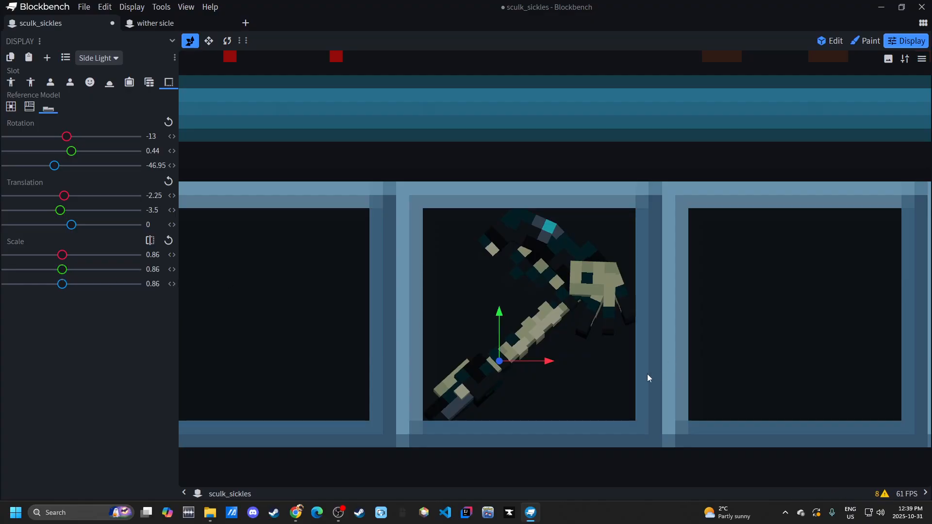
{"action": "scroll", "coordinate": [671, 360], "scroll_direction": "down", "scroll_amount": 3}
{"action": "scroll", "coordinate": [608, 326], "scroll_direction": "up", "scroll_amount": 2}
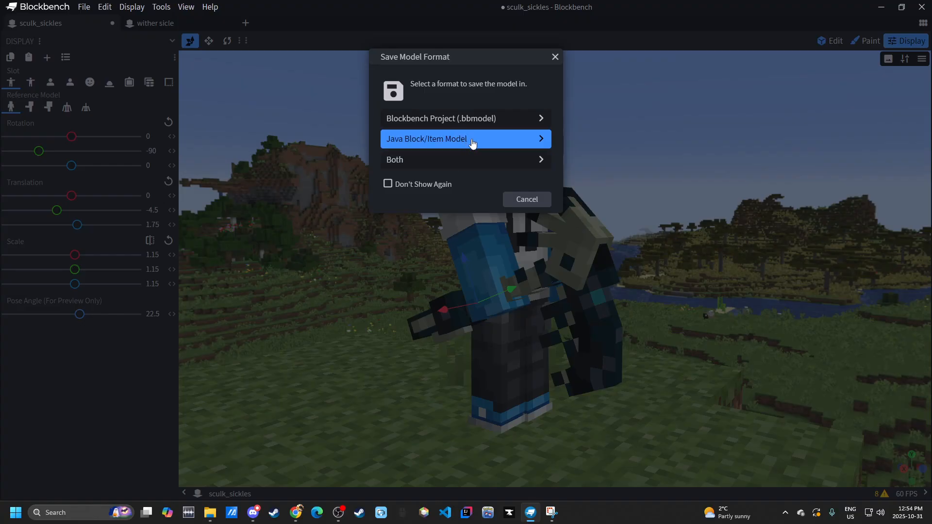
Step: Save the model as both Blockbench project and Java Block/Item model, placing sculk_sickles.bbmodel in the Projects folder of Videos > Movavi Video Editor
{"action": "left_click", "coordinate": [447, 159]}
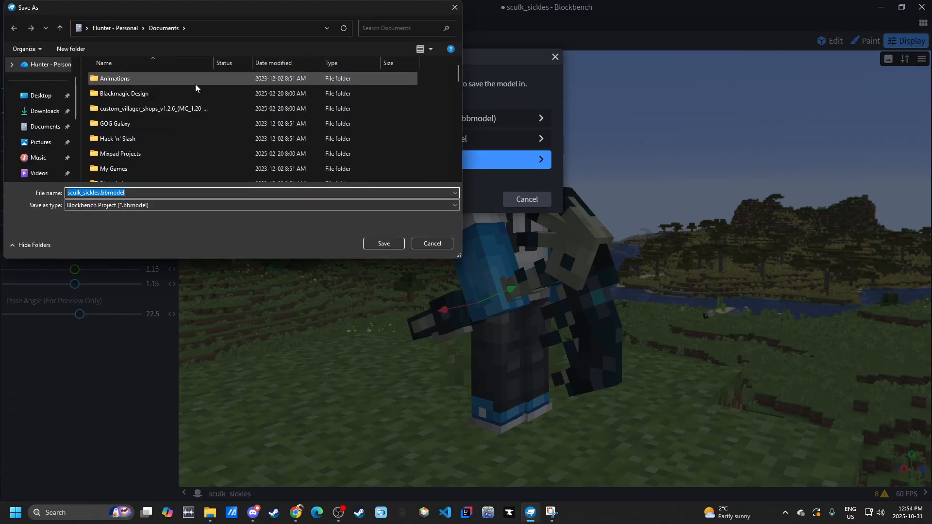
{"action": "left_click", "coordinate": [40, 173]}
{"action": "double_click", "coordinate": [336, 116]}
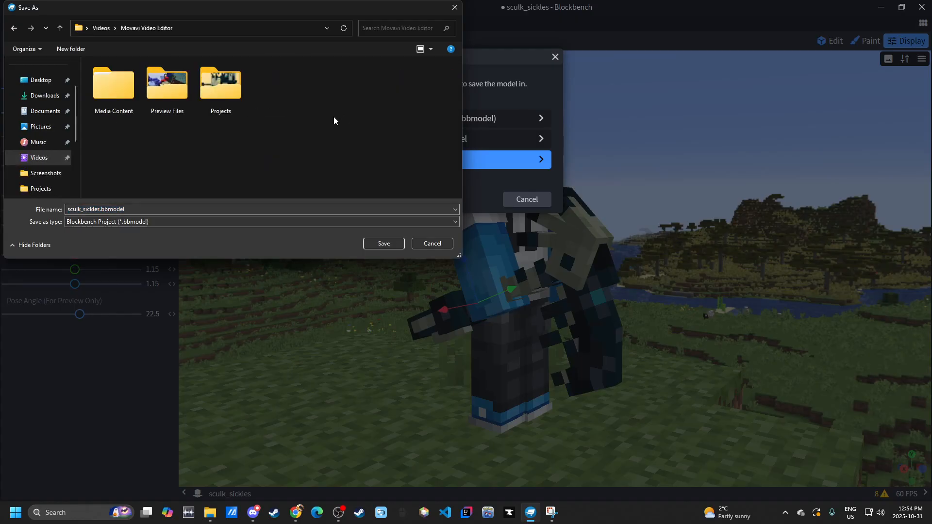
{"action": "double_click", "coordinate": [221, 84]}
{"action": "left_click", "coordinate": [383, 244]}
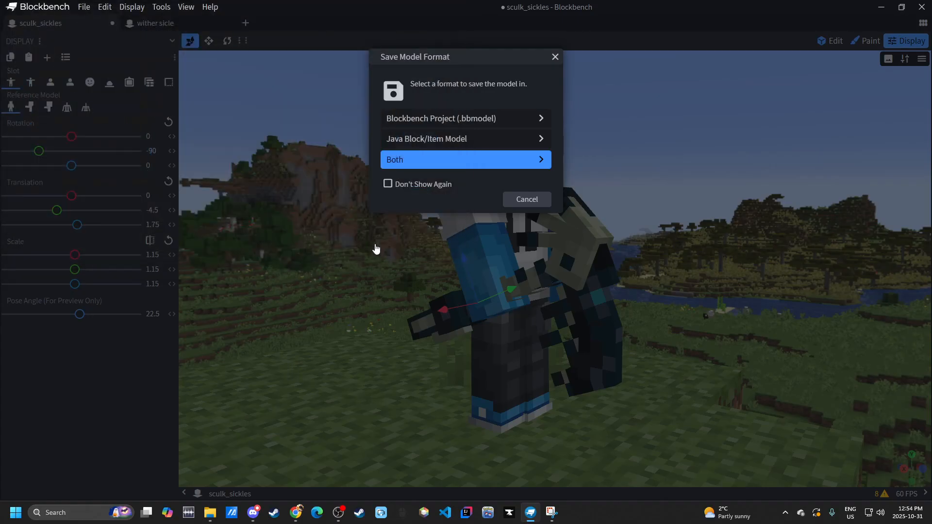
{"action": "left_click", "coordinate": [374, 244]}
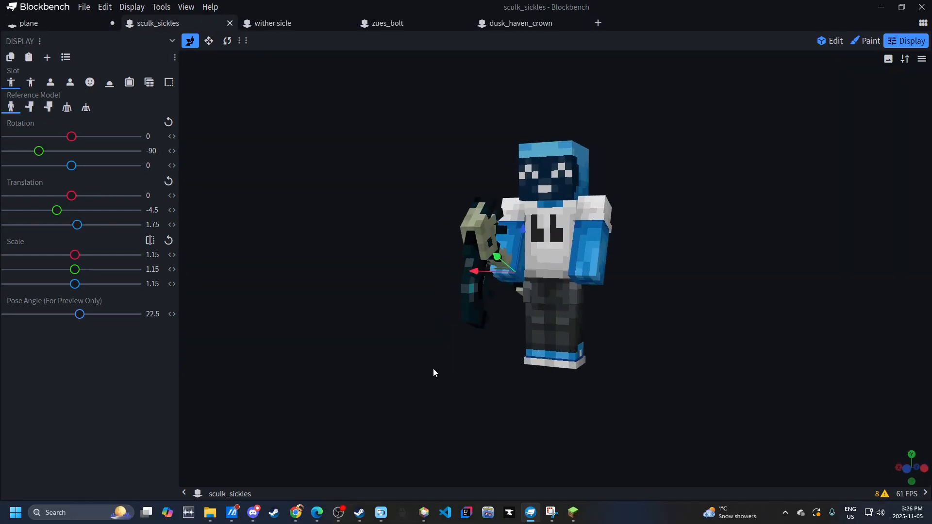
Step: Examine the finished sickle in the player's right hand from the front, side and above
{"action": "left_click_drag", "start_coordinate": [433, 369], "coordinate": [585, 359]}
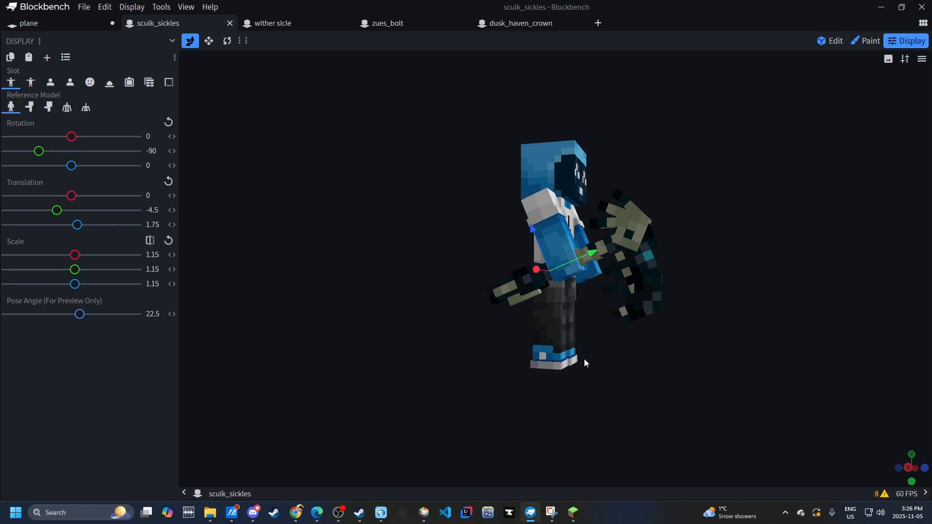
{"action": "left_click_drag", "start_coordinate": [584, 359], "coordinate": [663, 398]}
{"action": "scroll", "coordinate": [628, 369], "scroll_direction": "down", "scroll_amount": 5}
{"action": "scroll", "coordinate": [598, 350], "scroll_direction": "up", "scroll_amount": 10}
{"action": "scroll", "coordinate": [617, 344], "scroll_direction": "down", "scroll_amount": 1}
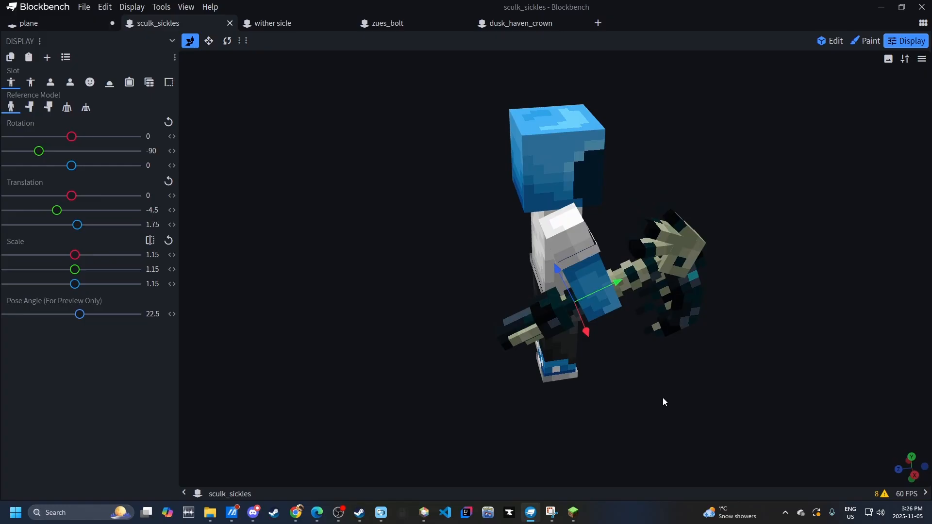
{"action": "left_click_drag", "start_coordinate": [663, 397], "coordinate": [607, 333]}
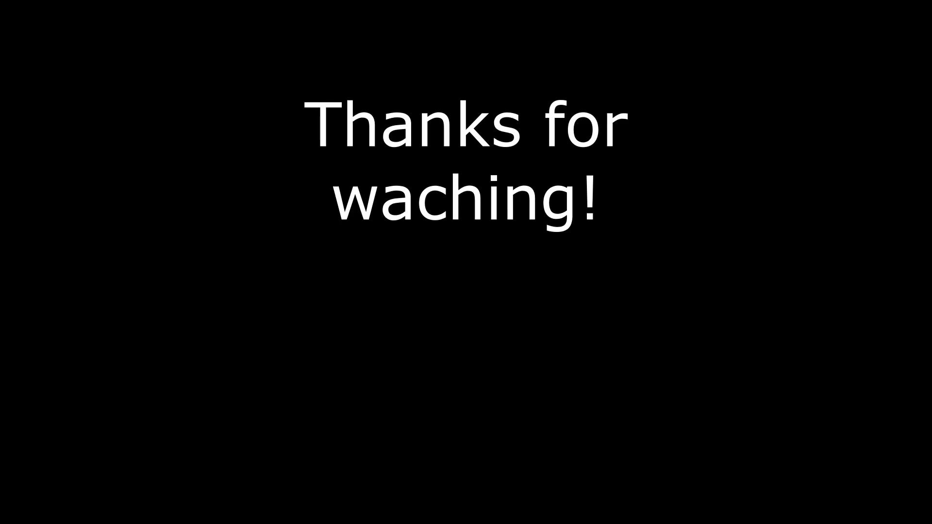